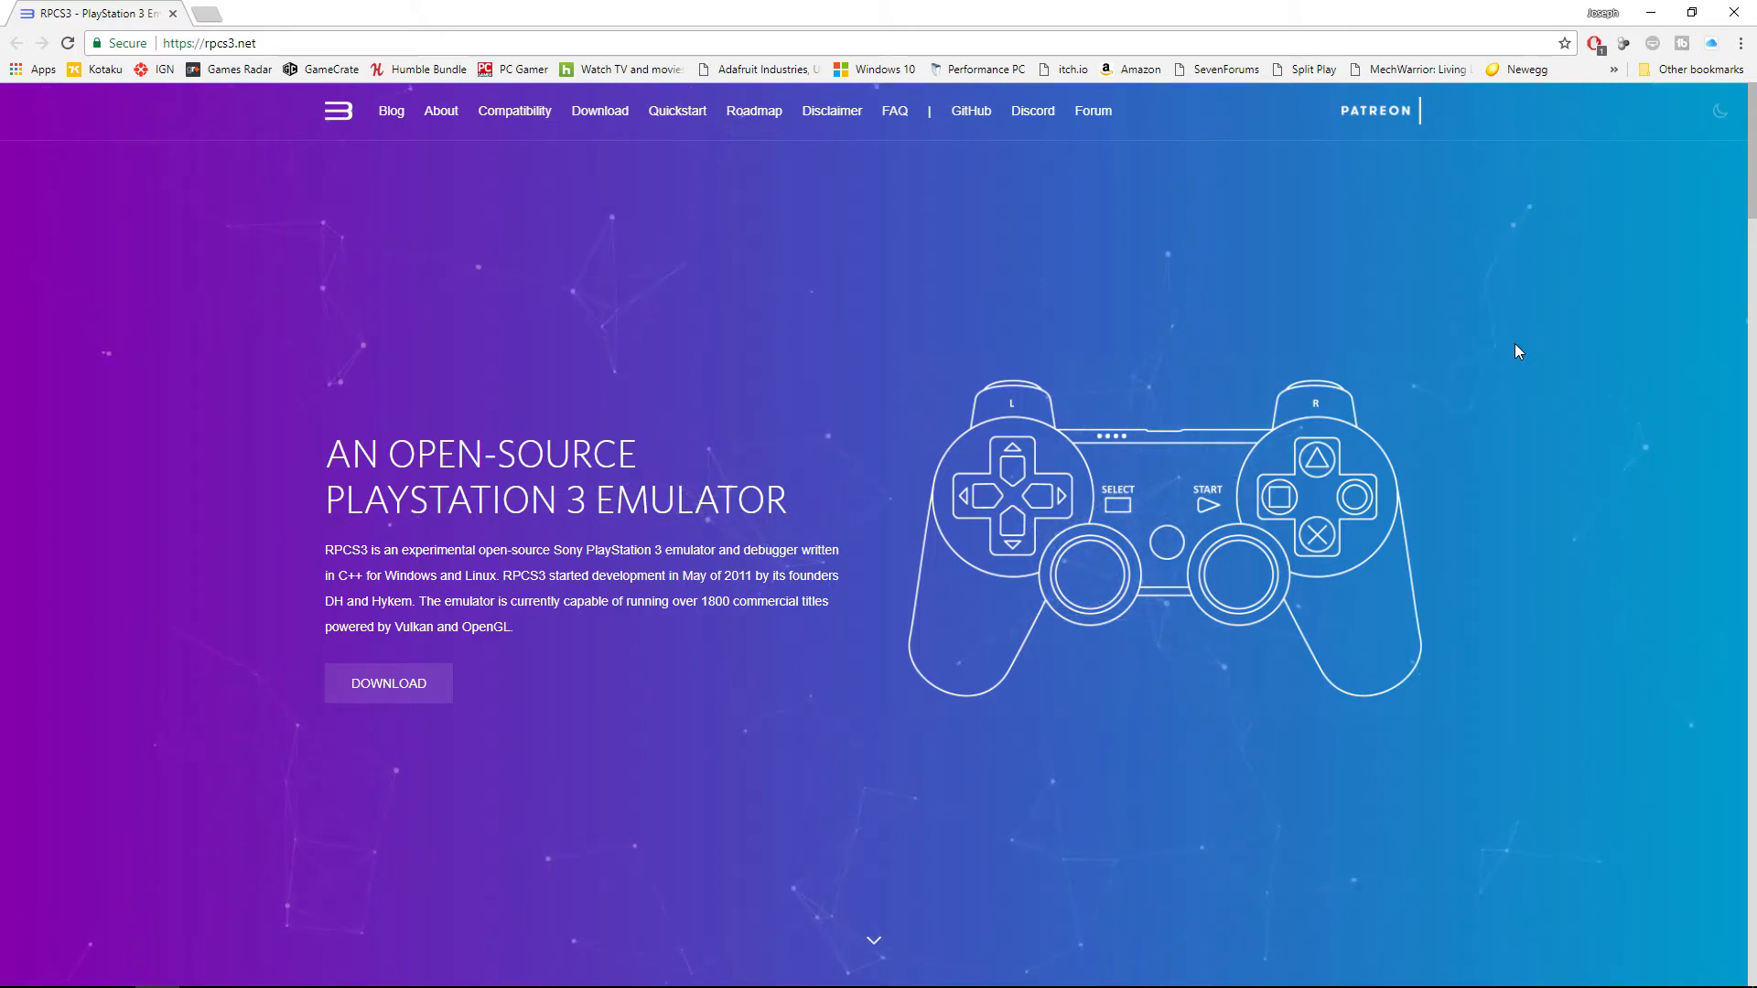
# - Download the Windows x64 build from the RPCS3 website and launch rpcs3.exe from the extracted rpcs3-v0.0.5-6597-70cc2e36_win64 folder
pyautogui.click(416, 686)
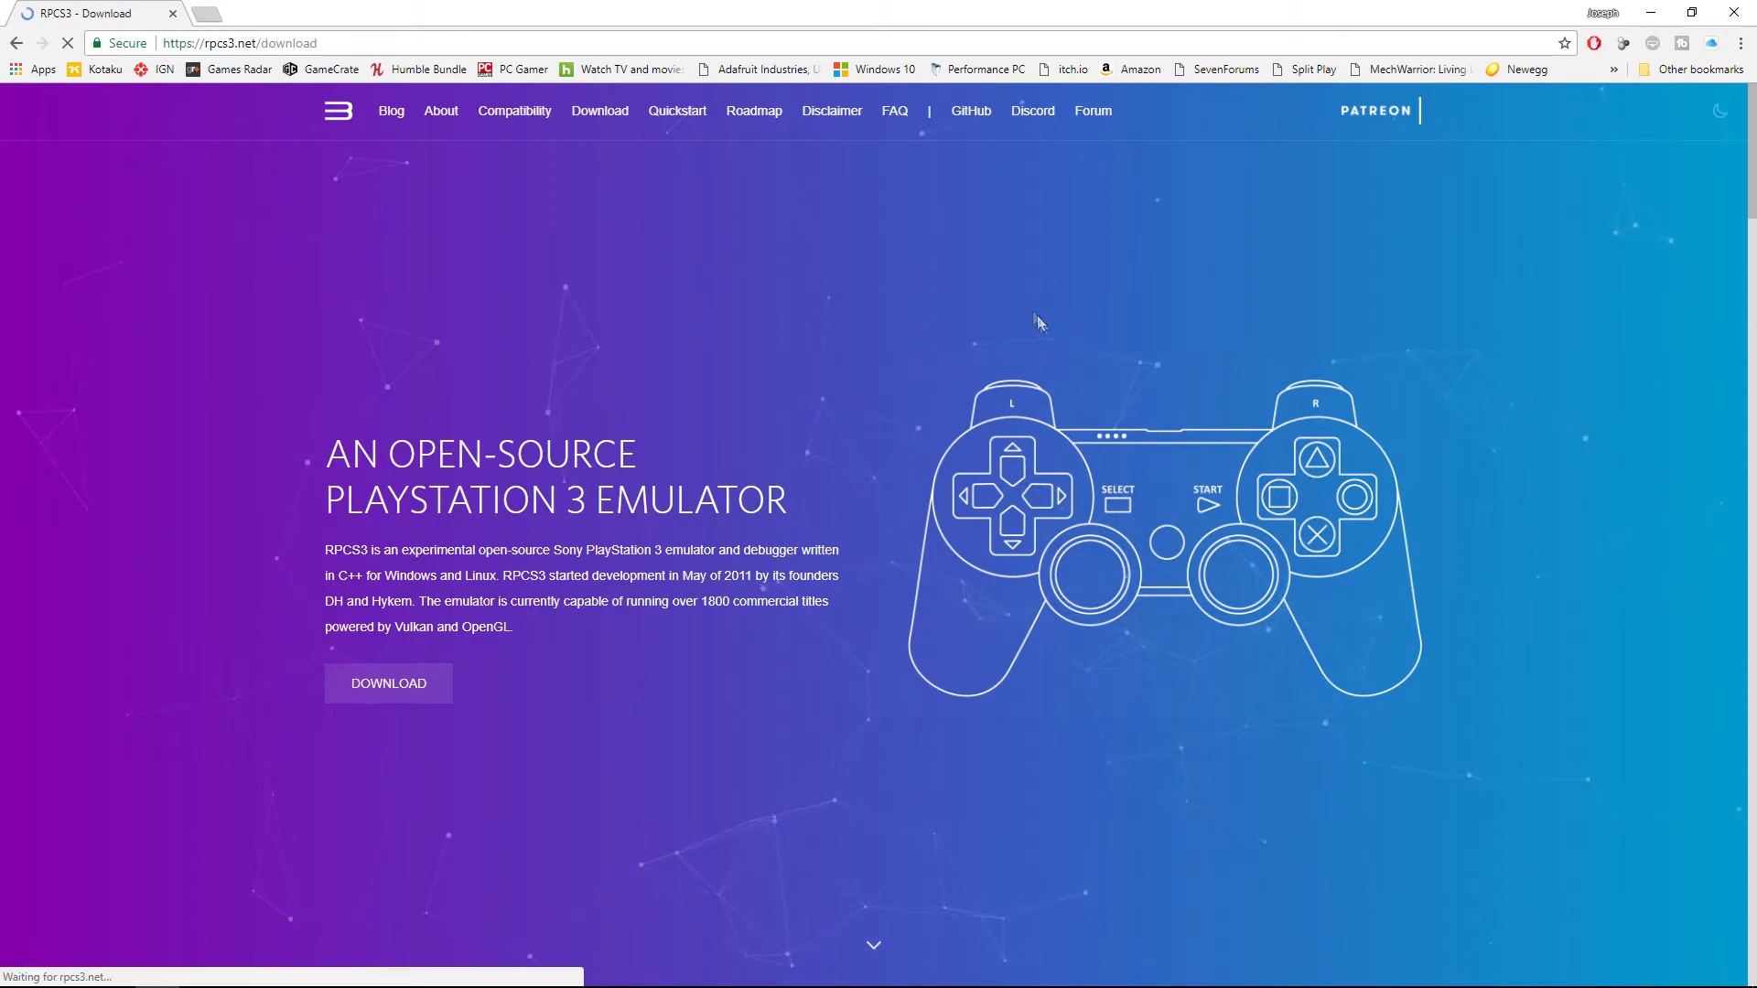
pyautogui.scroll(-3, 798, 422)
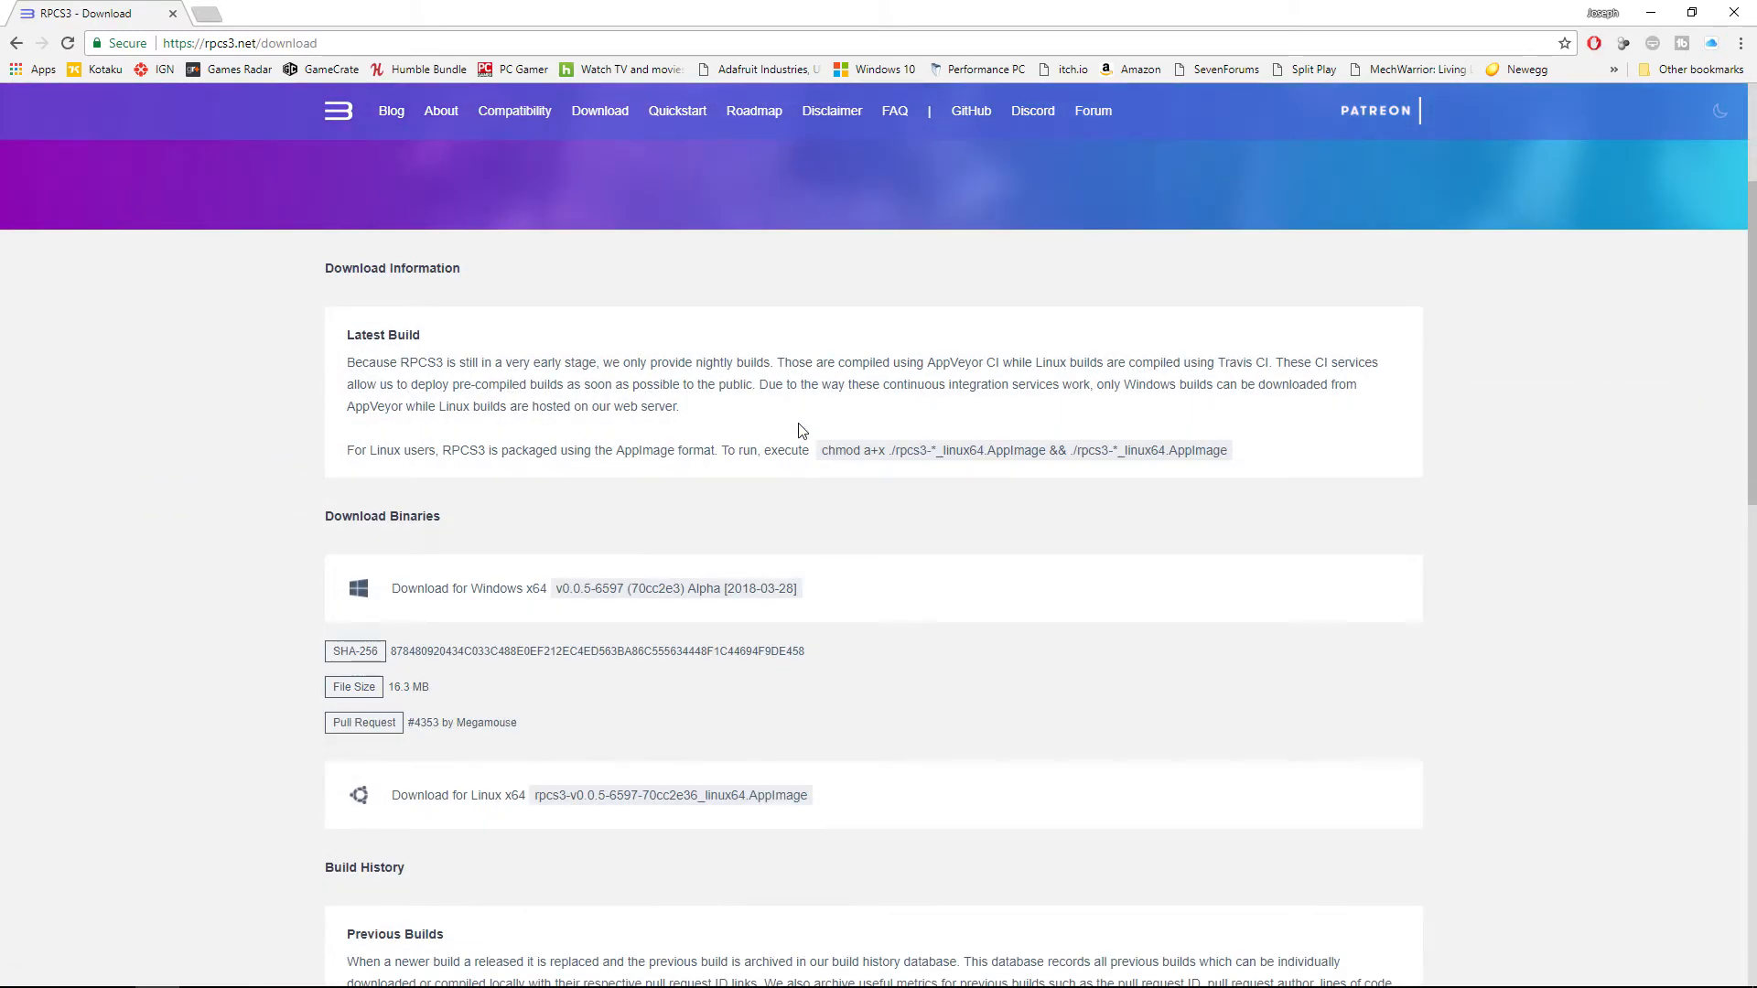
pyautogui.scroll(-1, 798, 422)
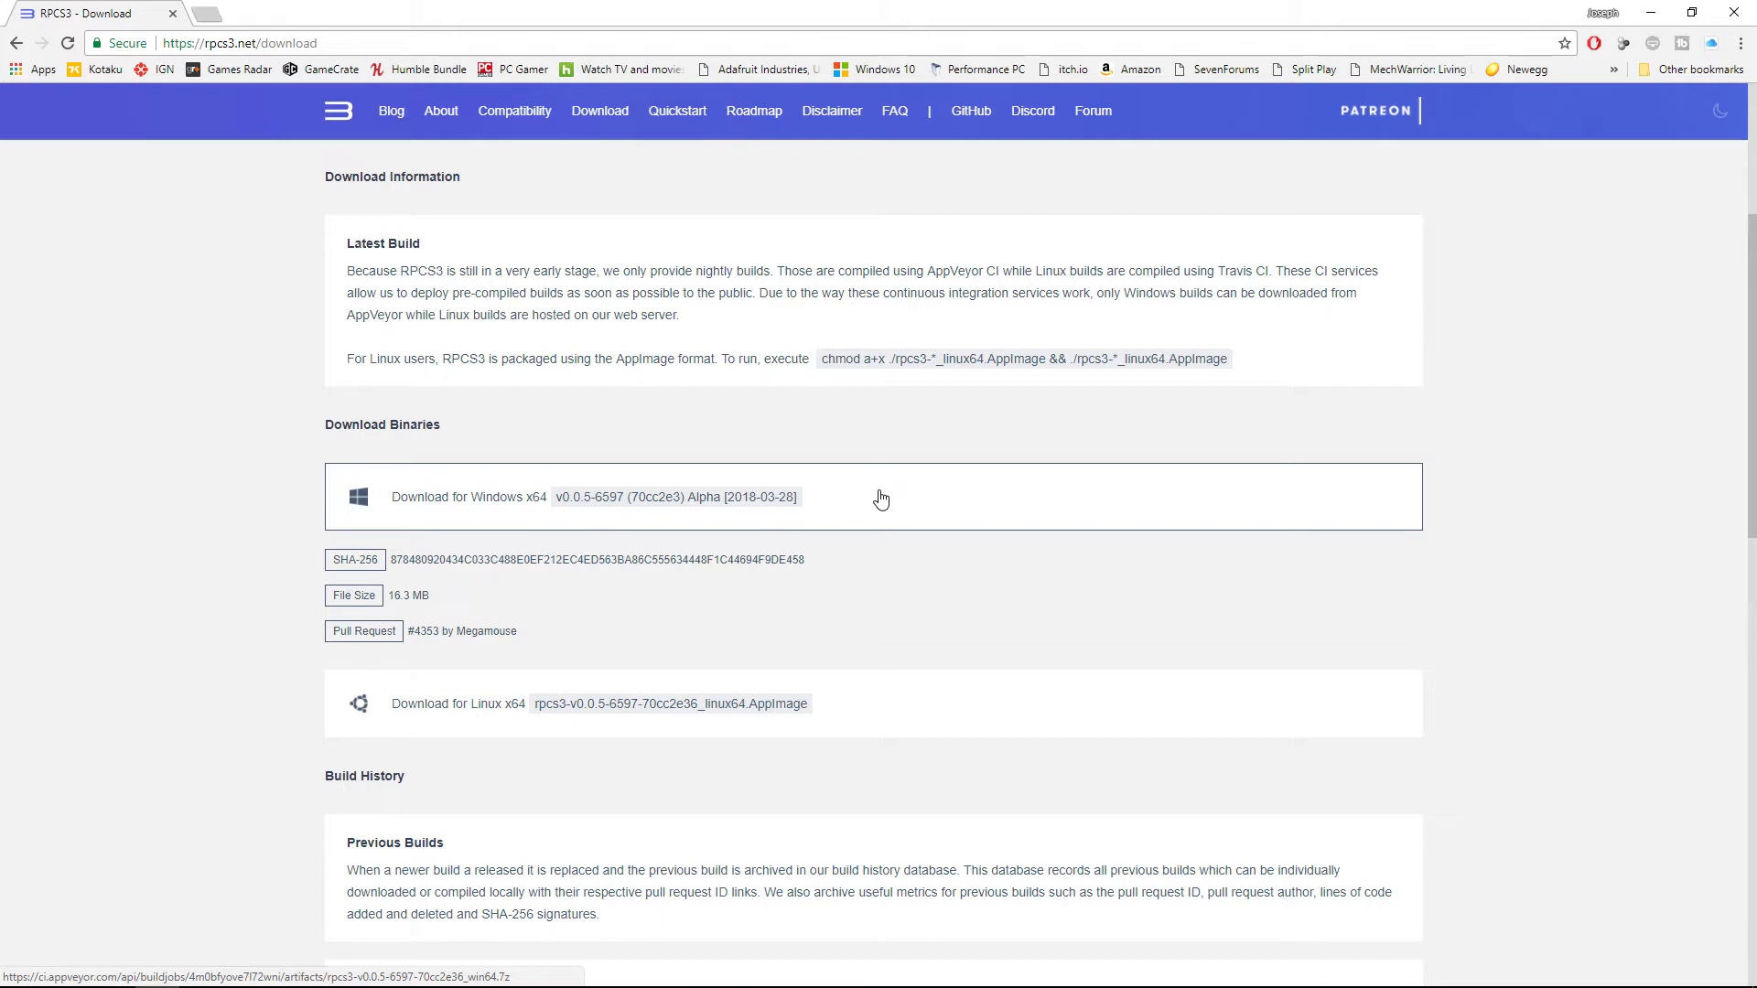
pyautogui.click(881, 498)
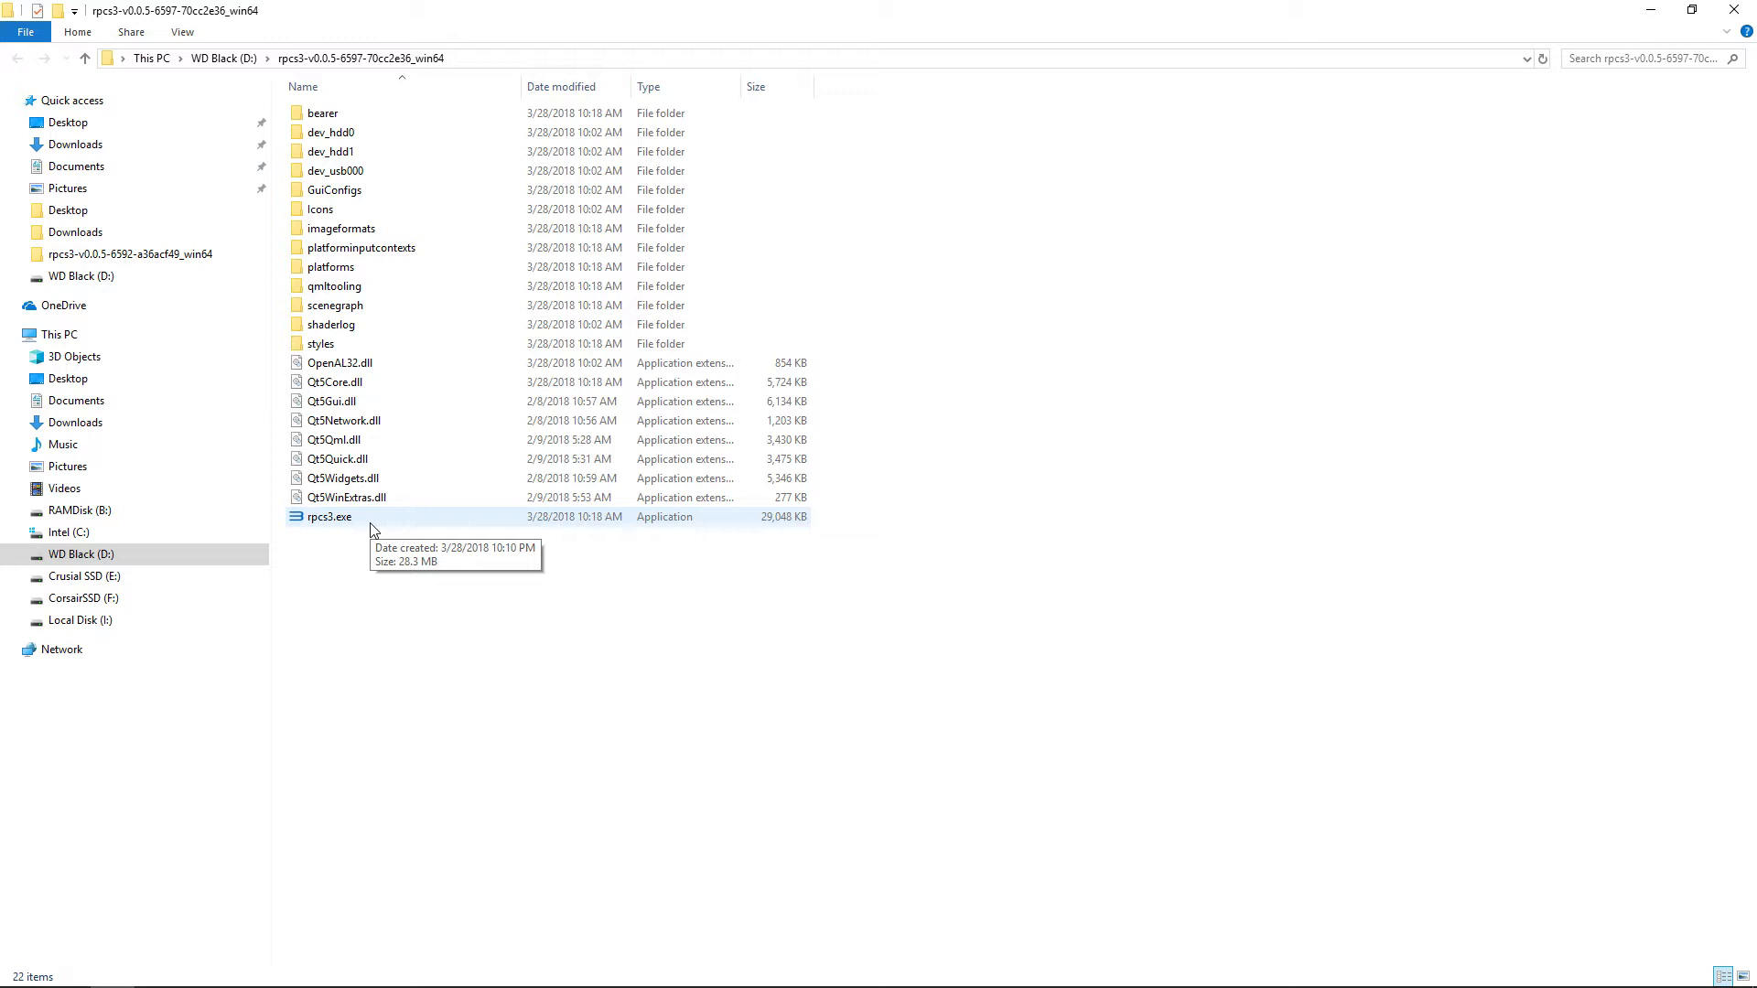
pyautogui.doubleClick(370, 523)
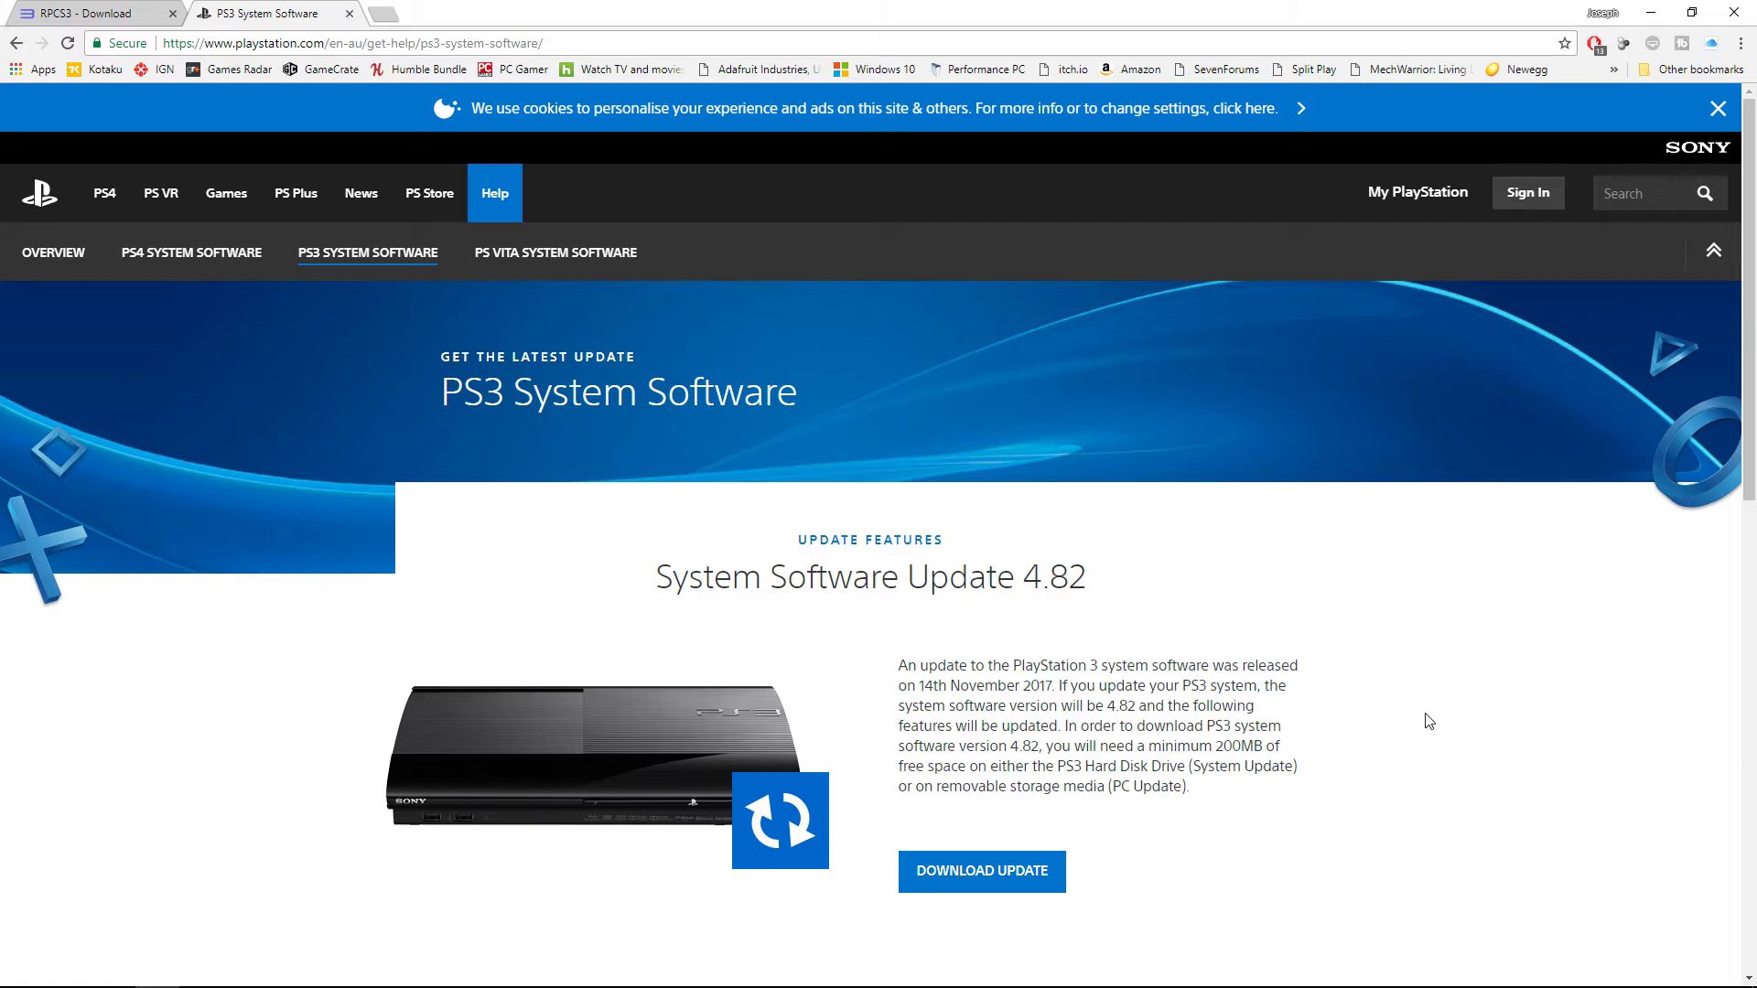
# - Download the PS3 System Software Update 4.82 and move PS3UPDAT.PUP from the desktop into the rpcs3-v0.0.5-6597-70cc2e36_win64 folder
pyautogui.click(1028, 868)
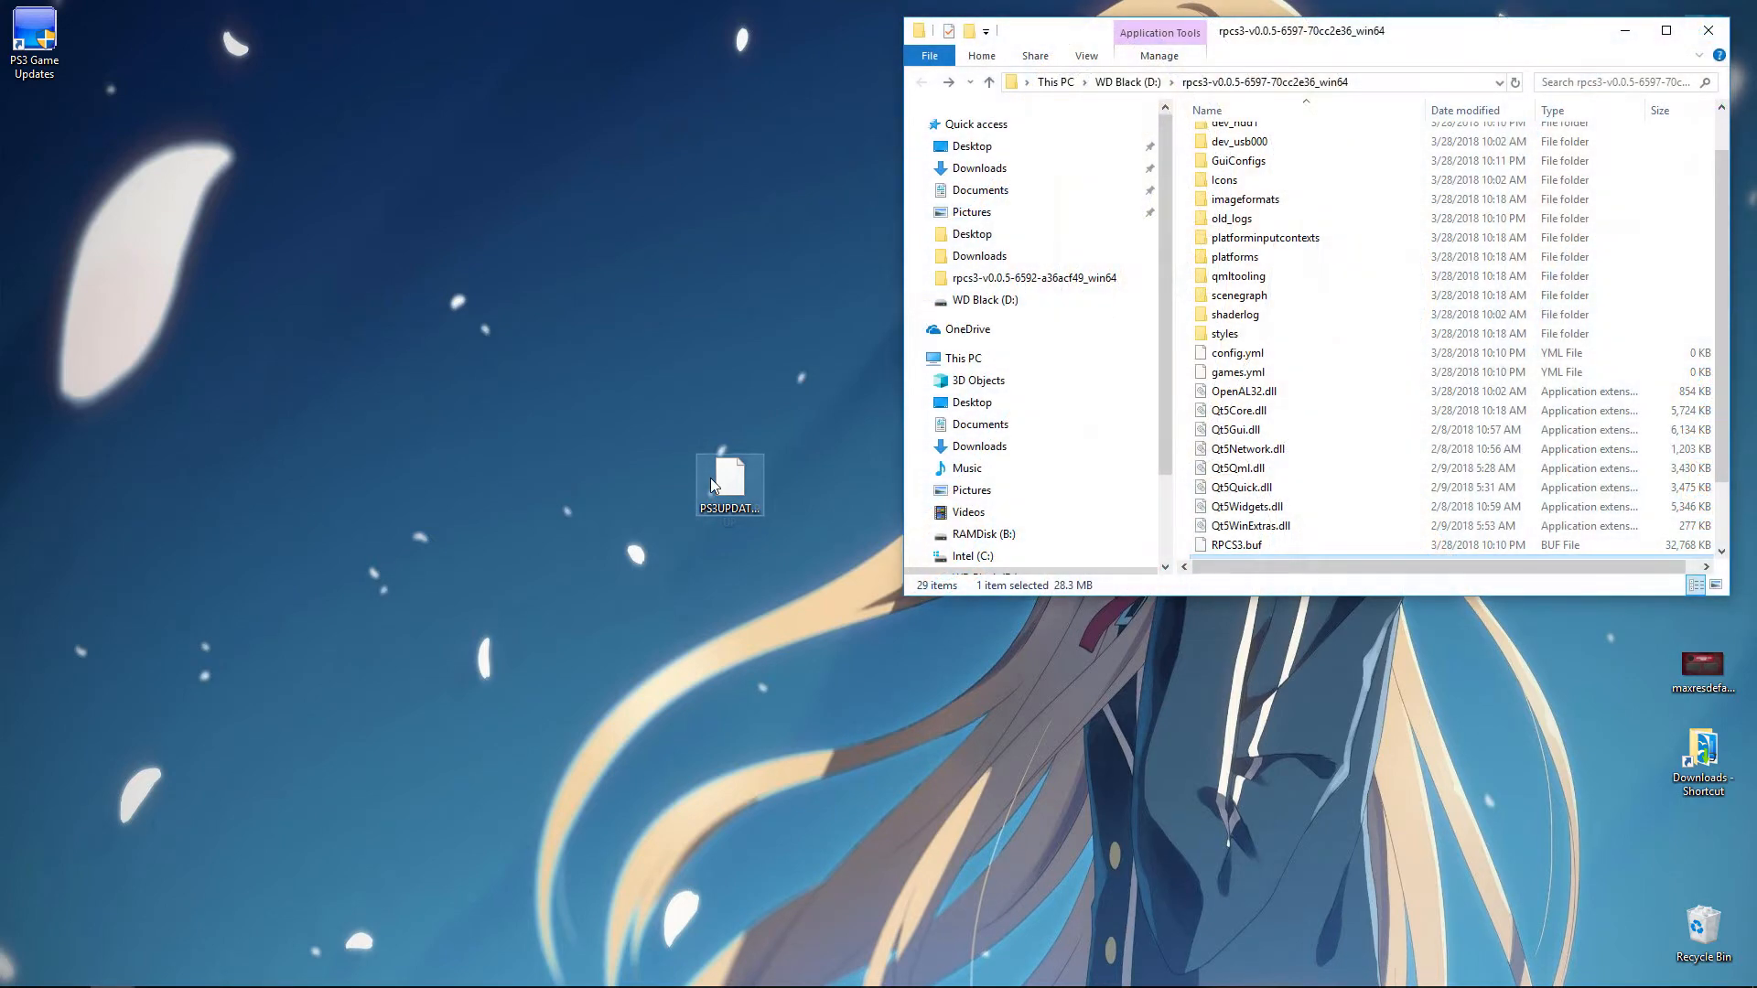
pyautogui.moveTo(712, 485); pyautogui.dragTo(1684, 490)
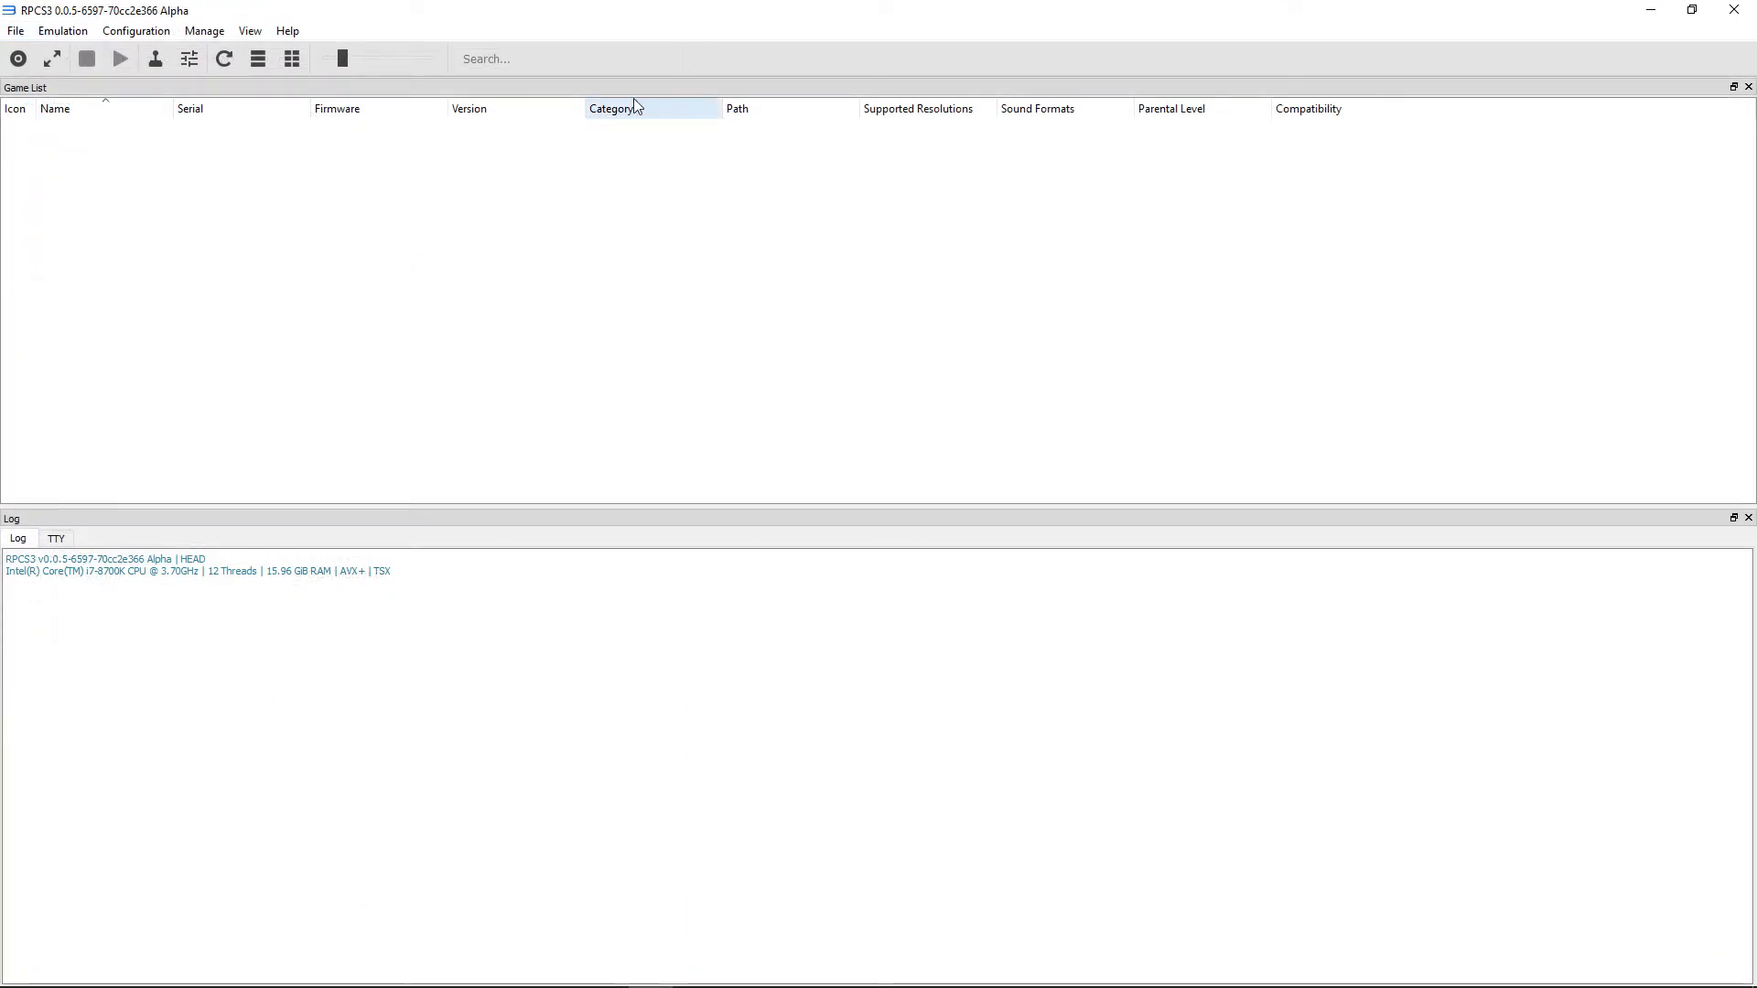
# - Install the PS3 firmware in RPCS3 from PS3UPDAT.PUP in the emulator folder
pyautogui.click(15, 30)
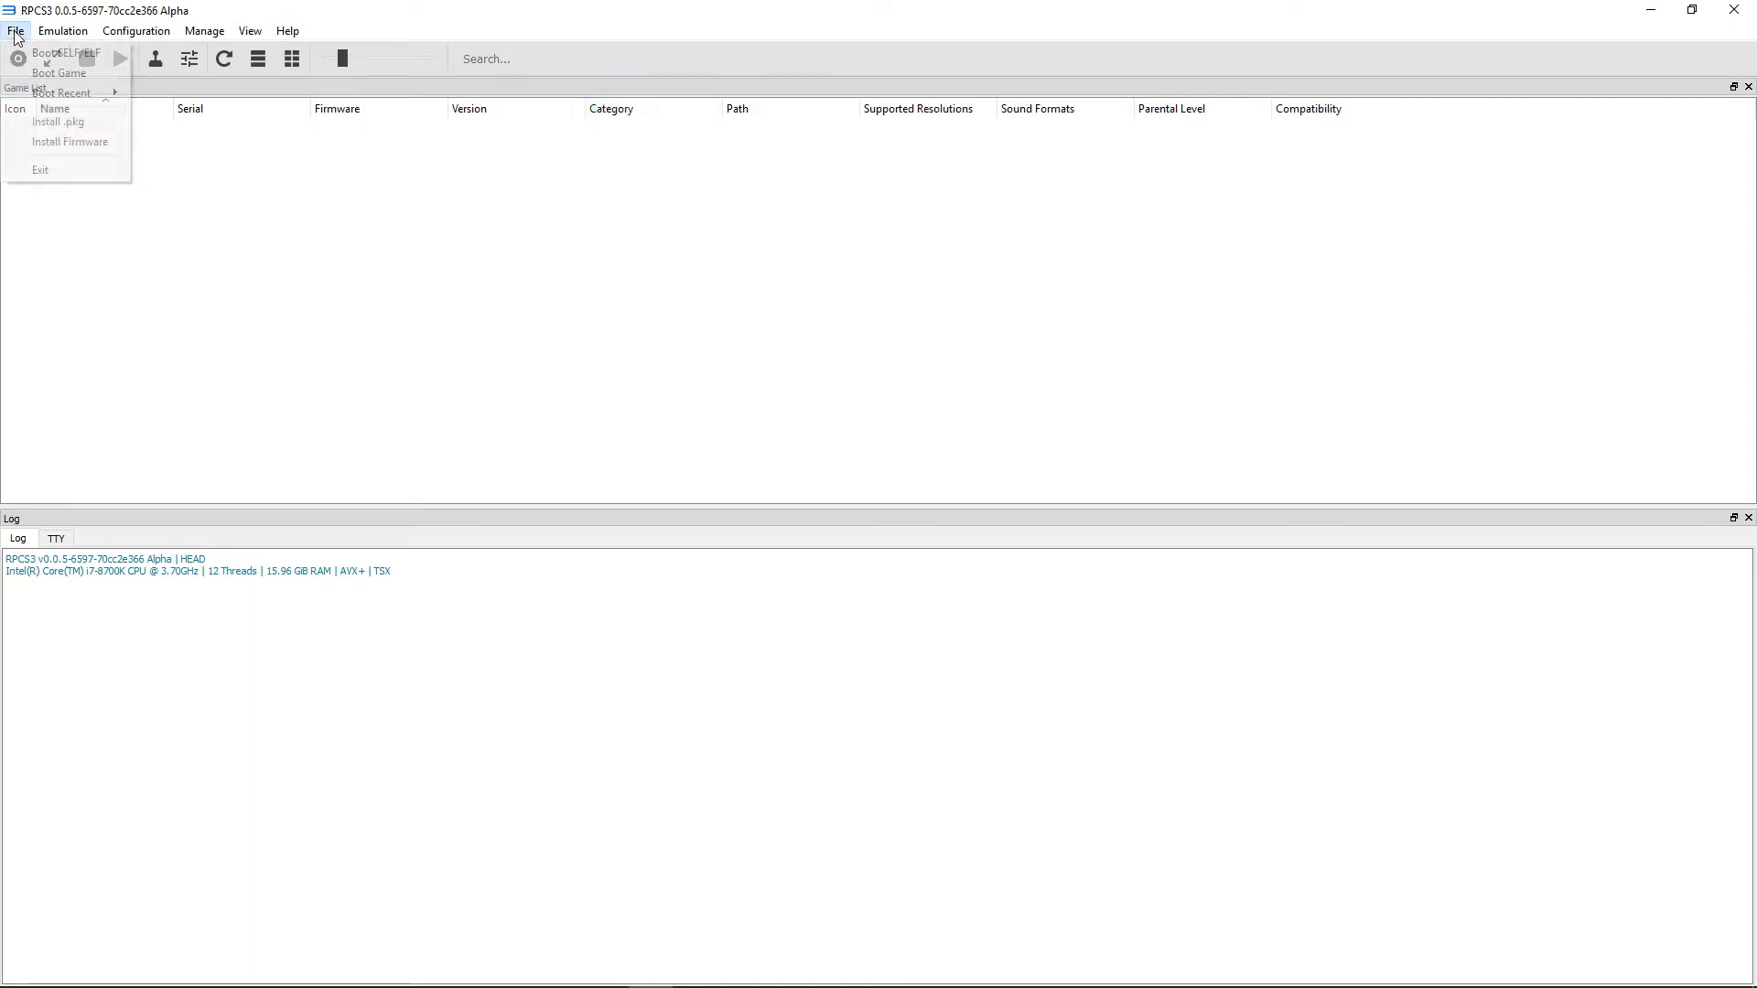
pyautogui.click(56, 143)
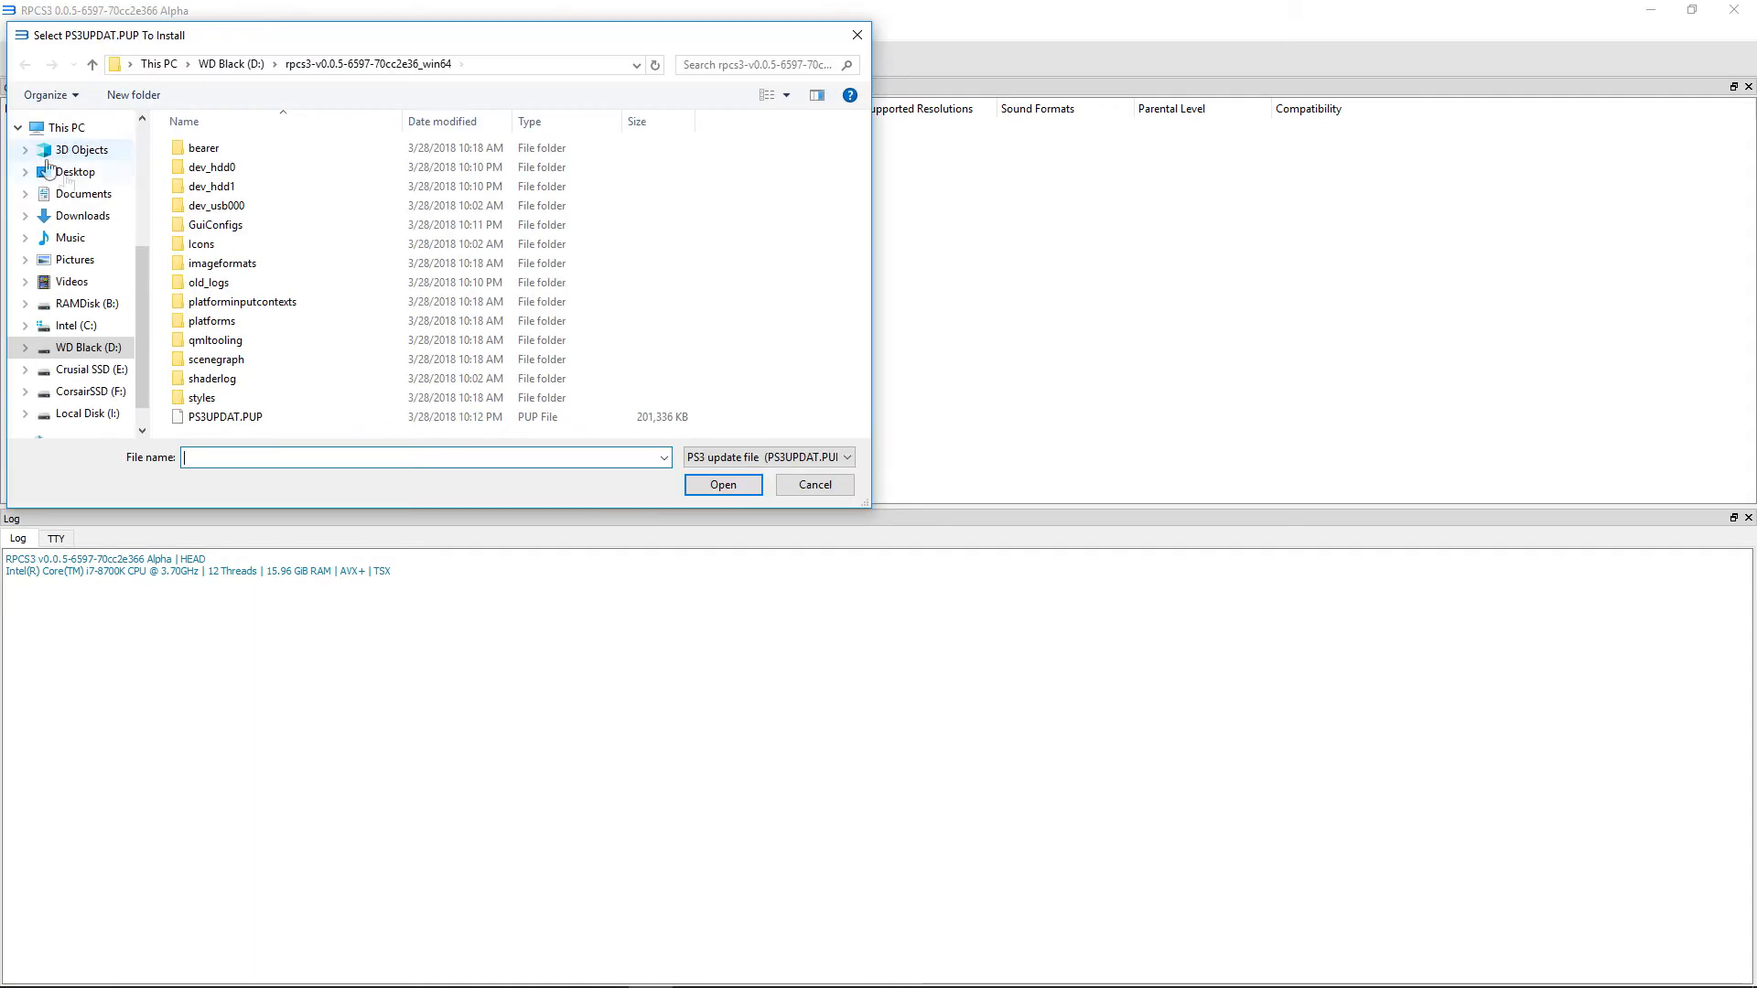
pyautogui.click(291, 417)
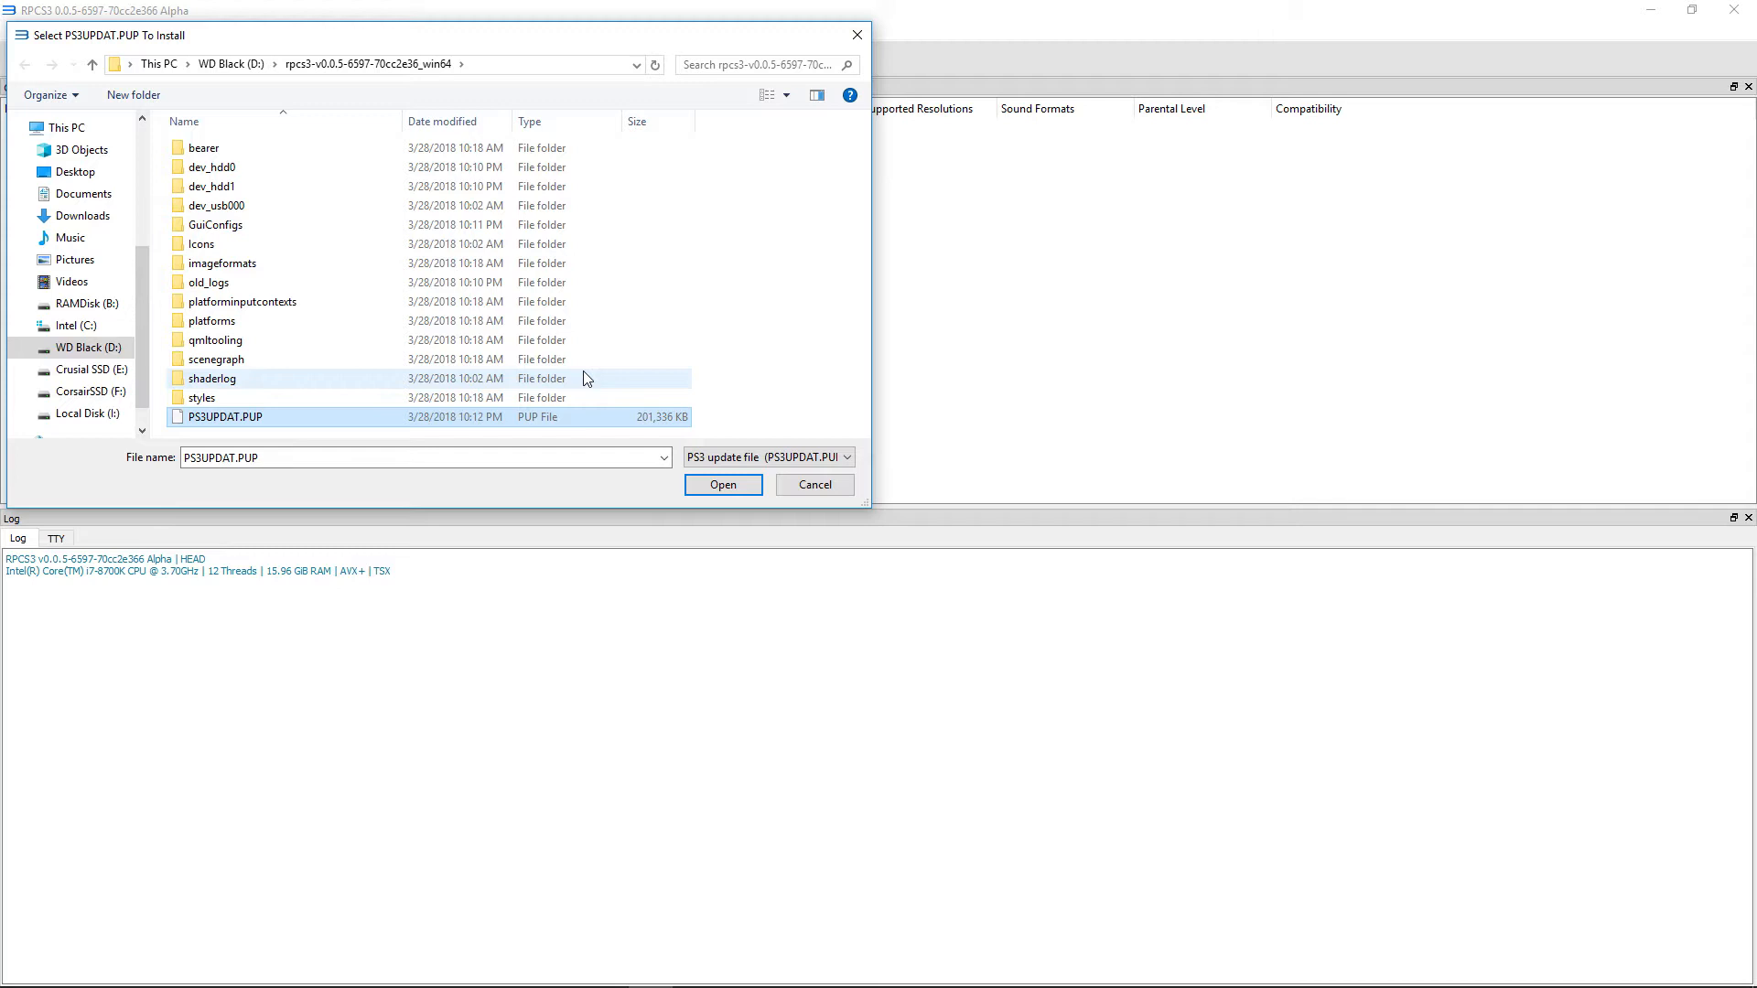
pyautogui.click(736, 491)
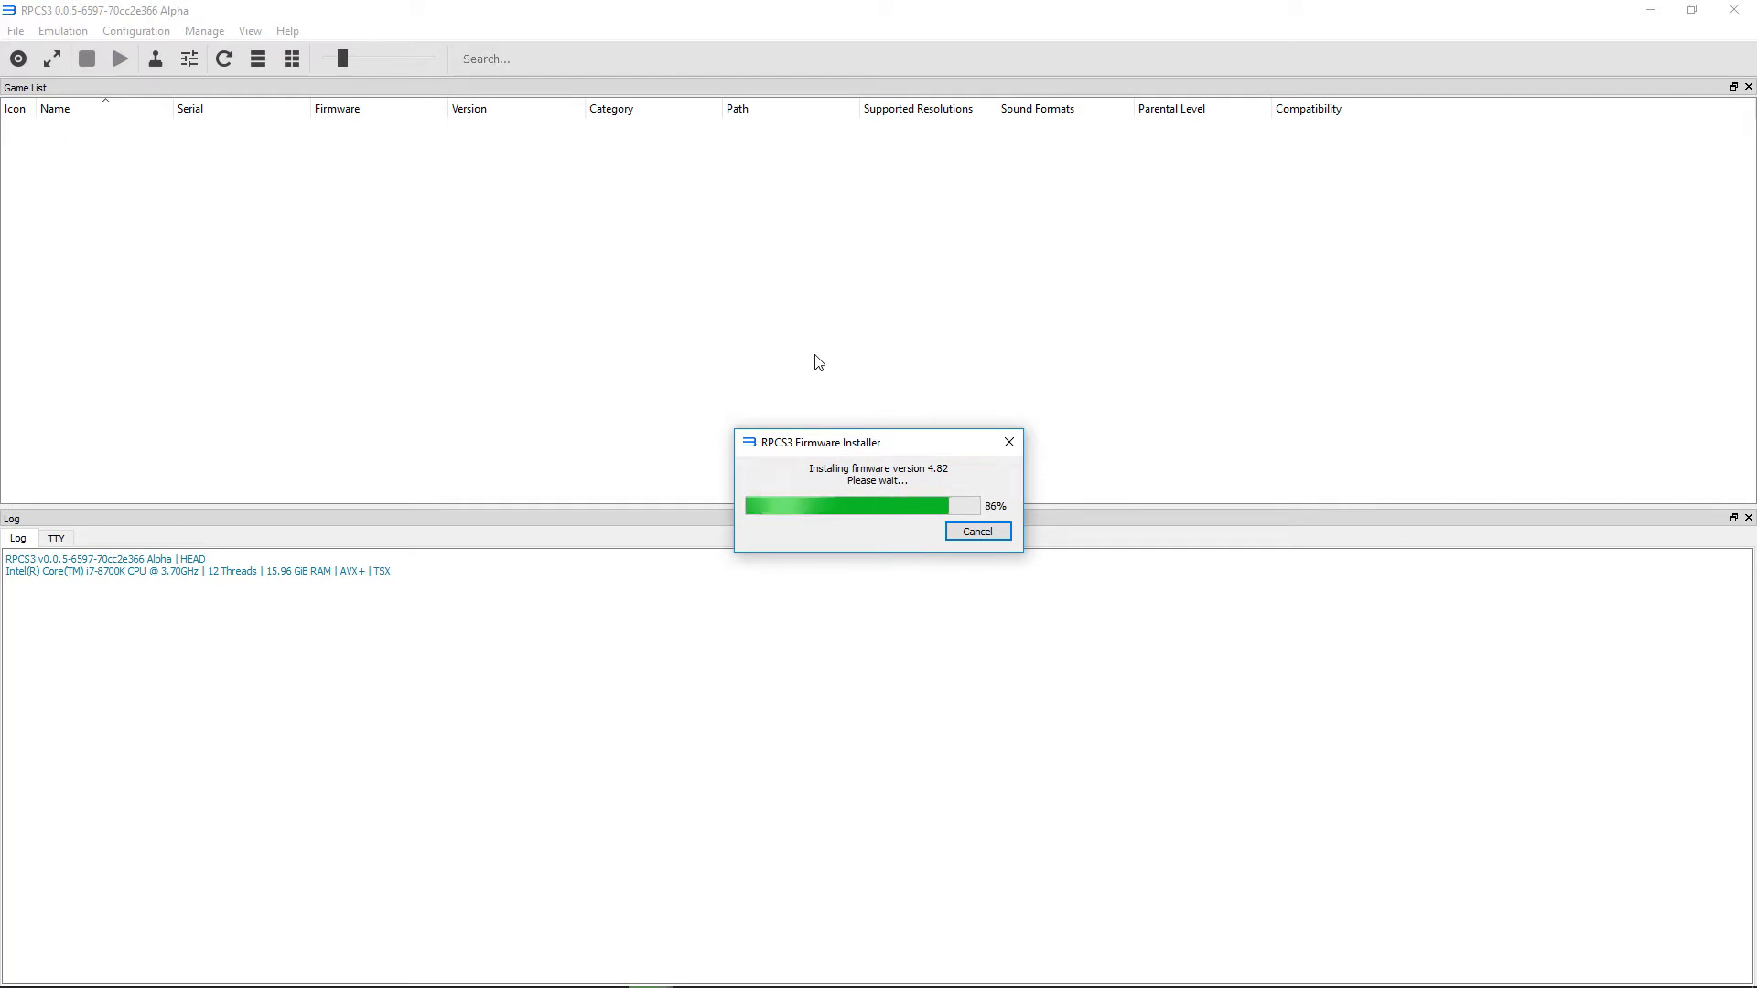
pyautogui.click(780, 495)
pyautogui.click(994, 534)
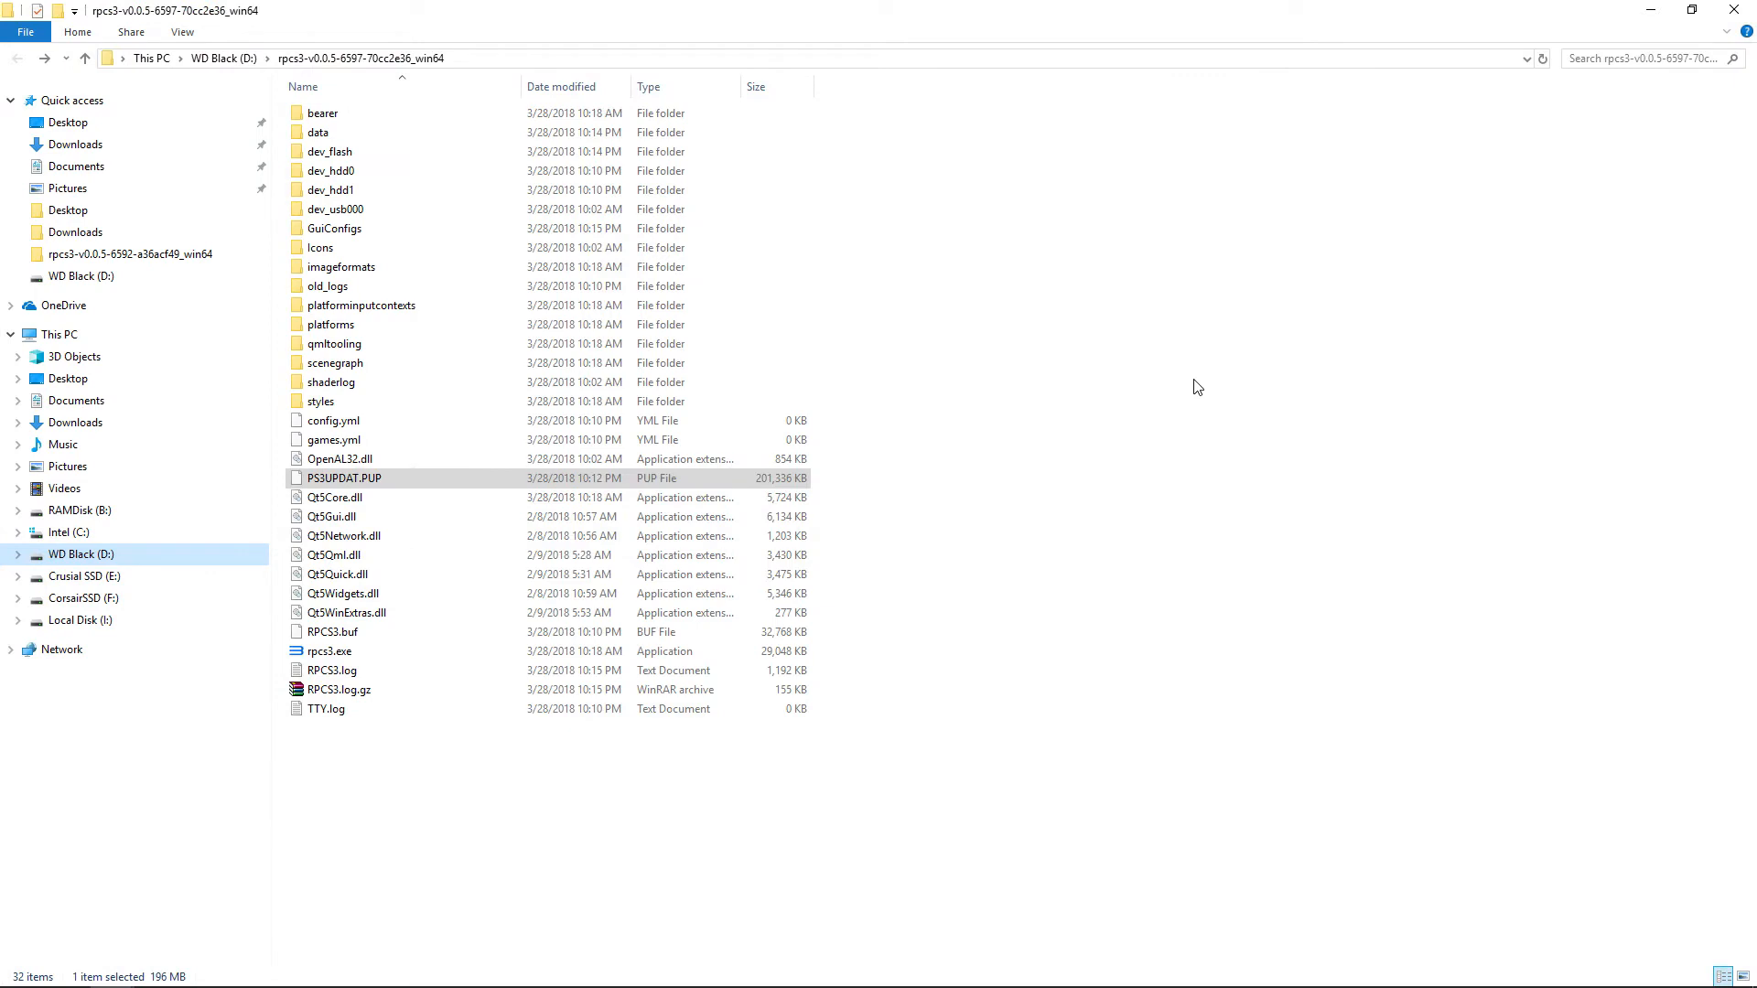
# - Switch to the emulator folder in File Explorer and examine the disc and game subfolders of dev_hdd0
pyautogui.press('Tab')
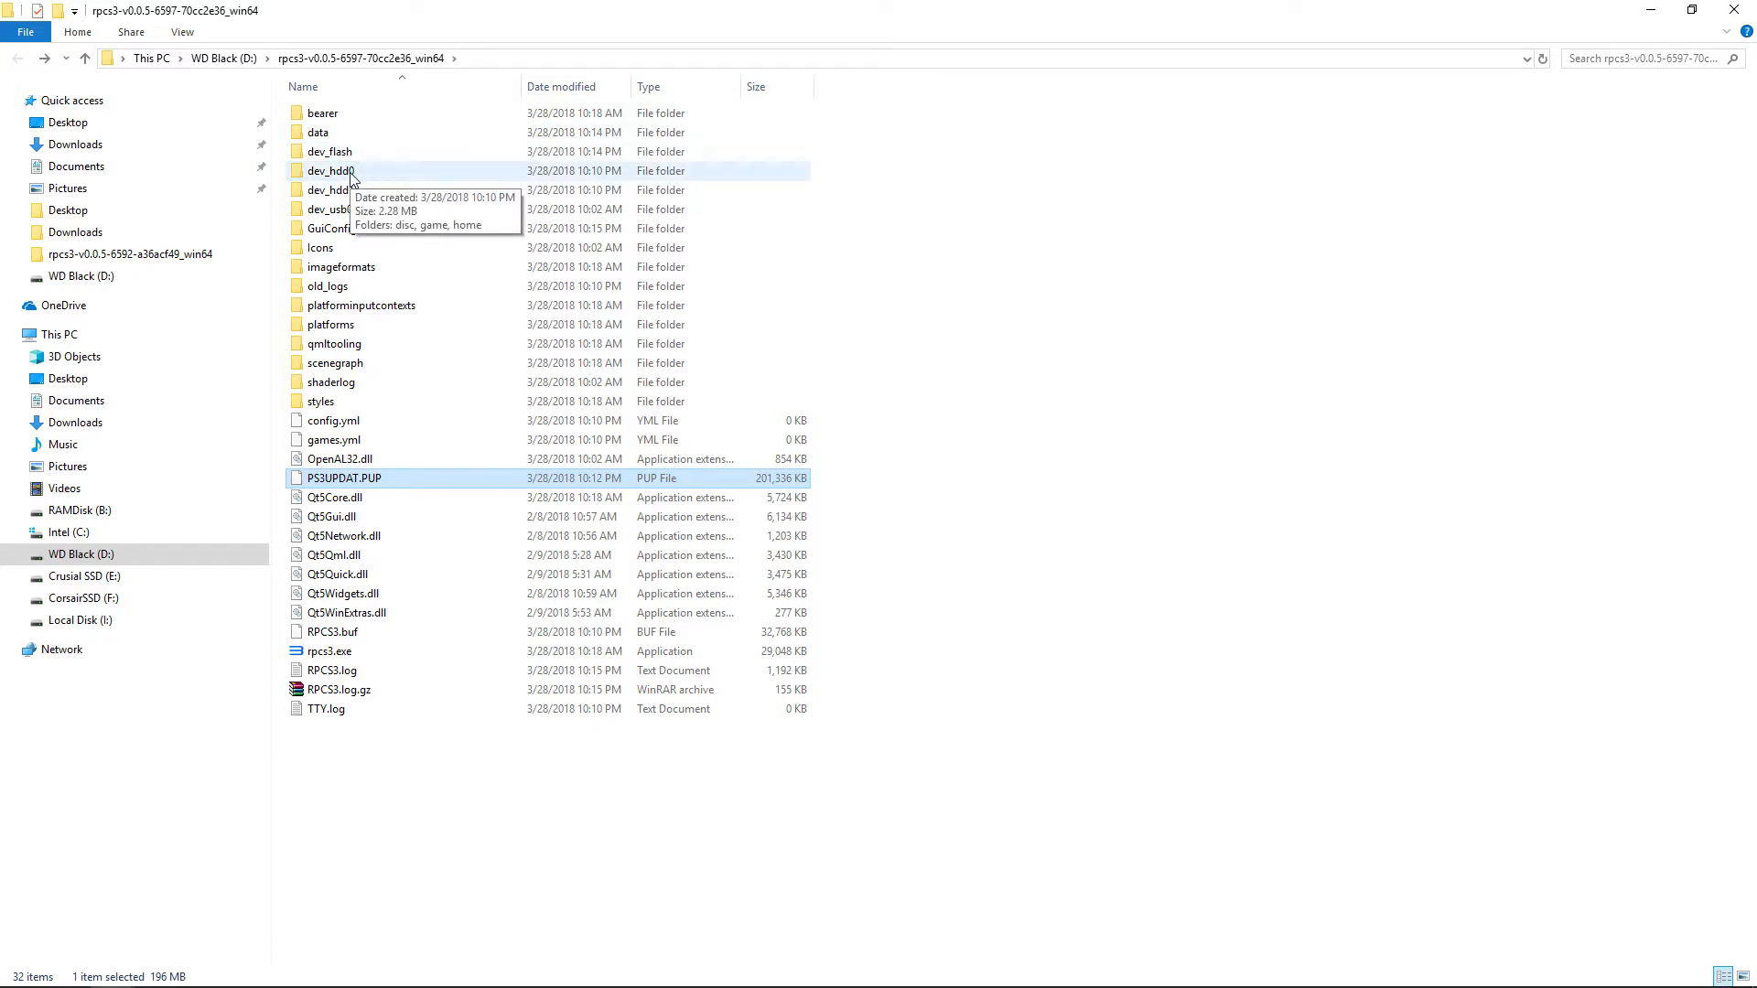
pyautogui.doubleClick(351, 173)
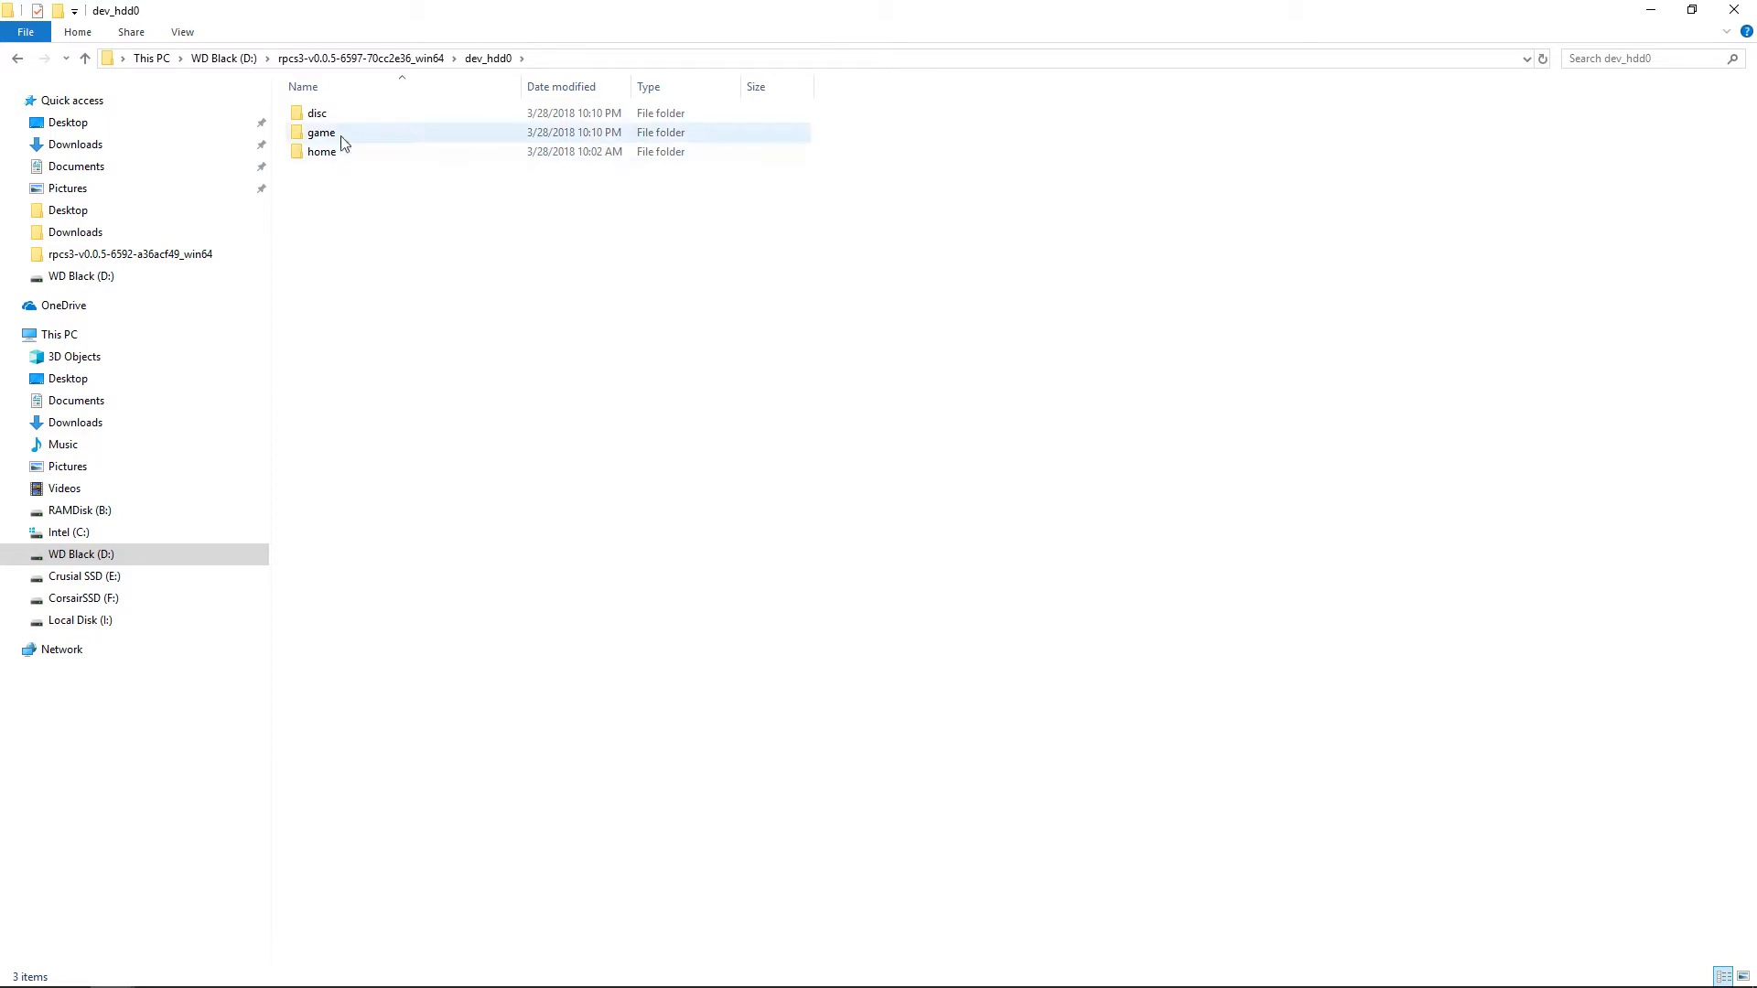
pyautogui.doubleClick(324, 117)
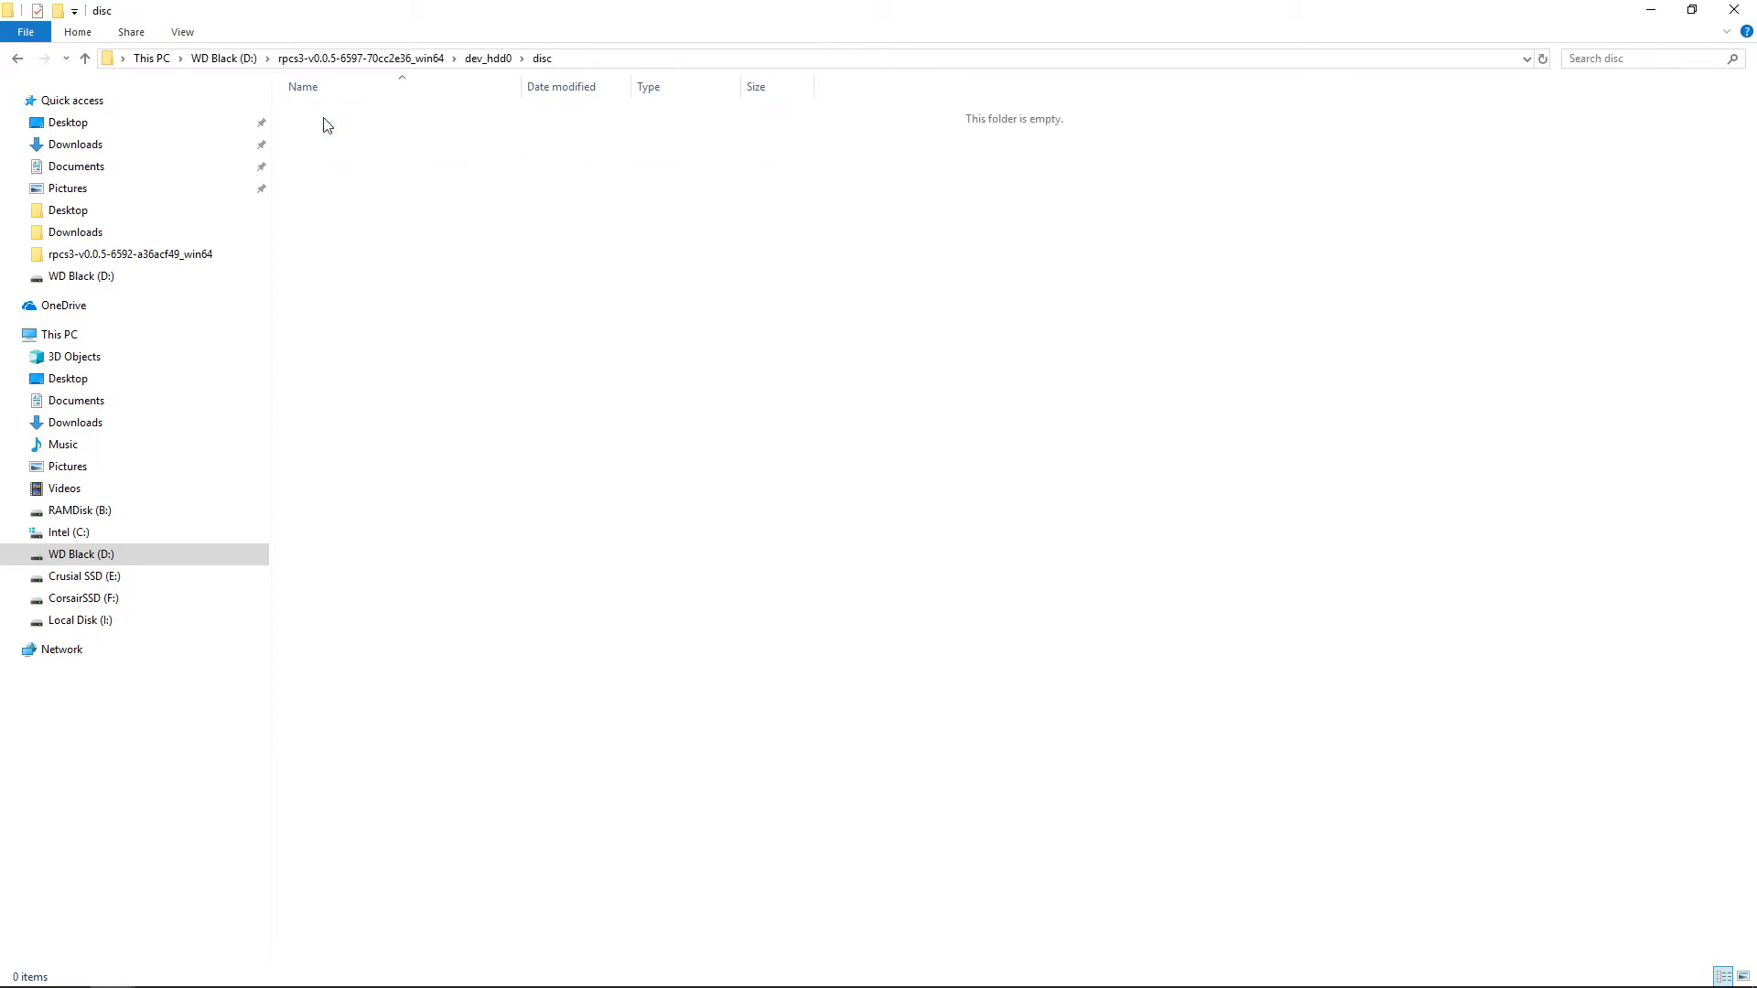
pyautogui.click(18, 58)
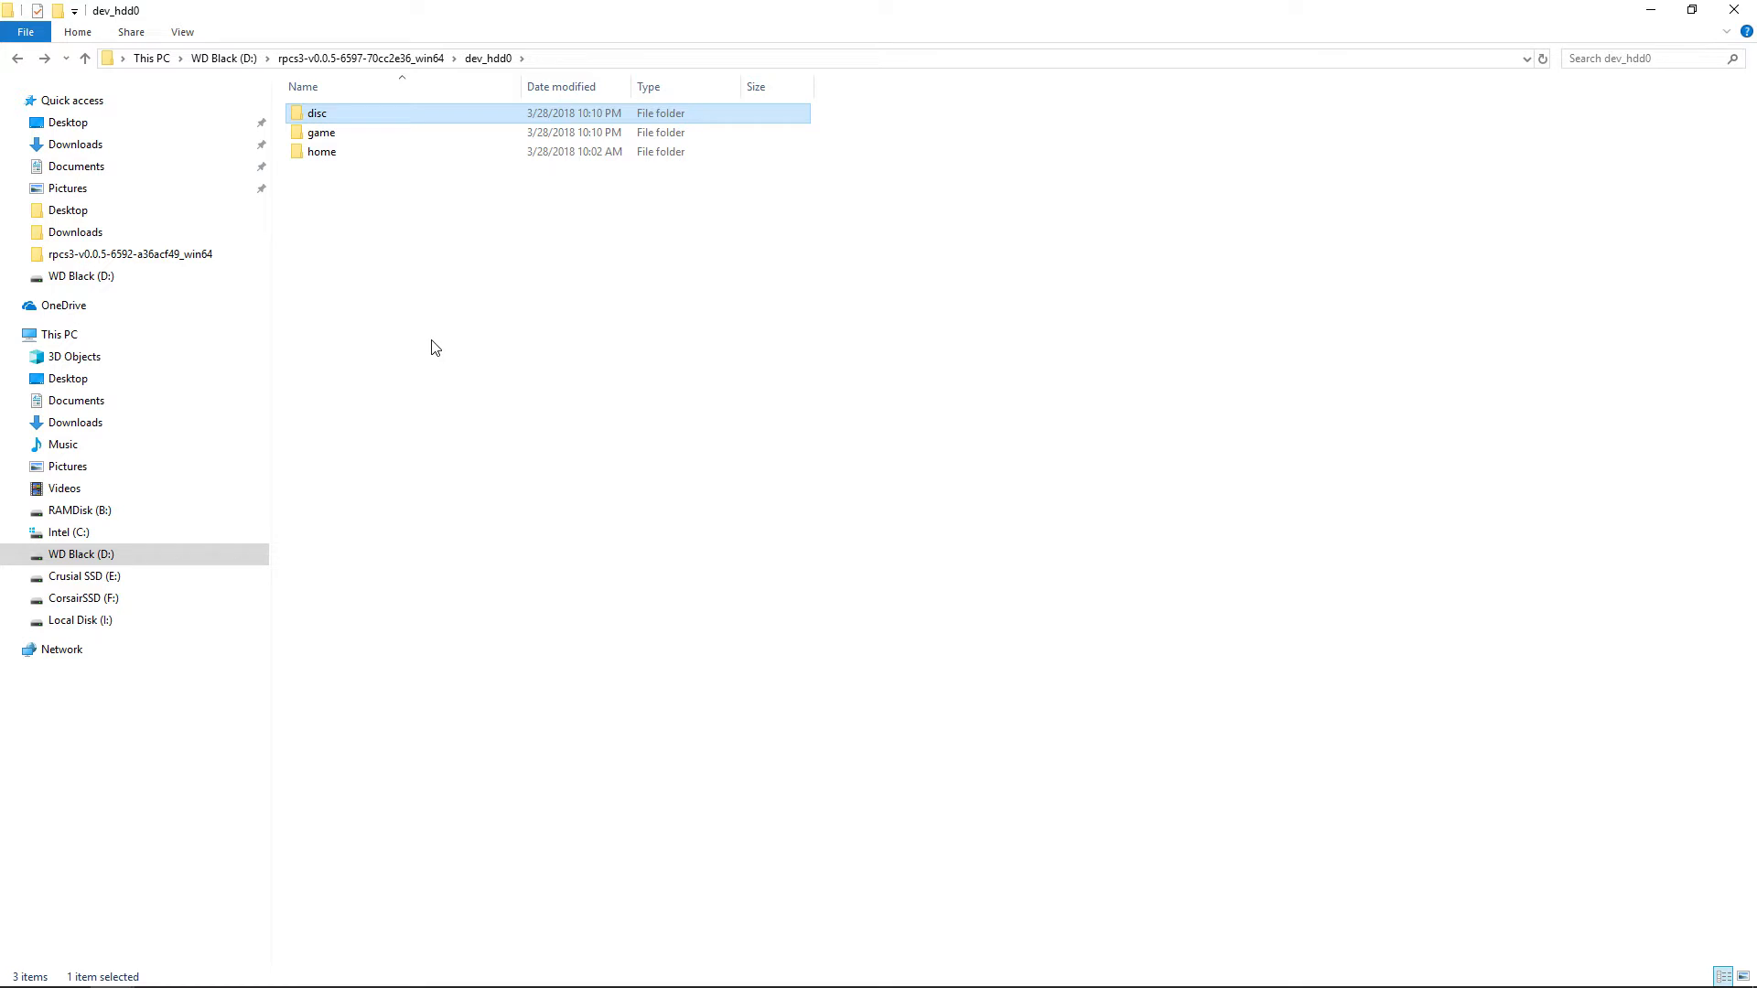
pyautogui.doubleClick(333, 137)
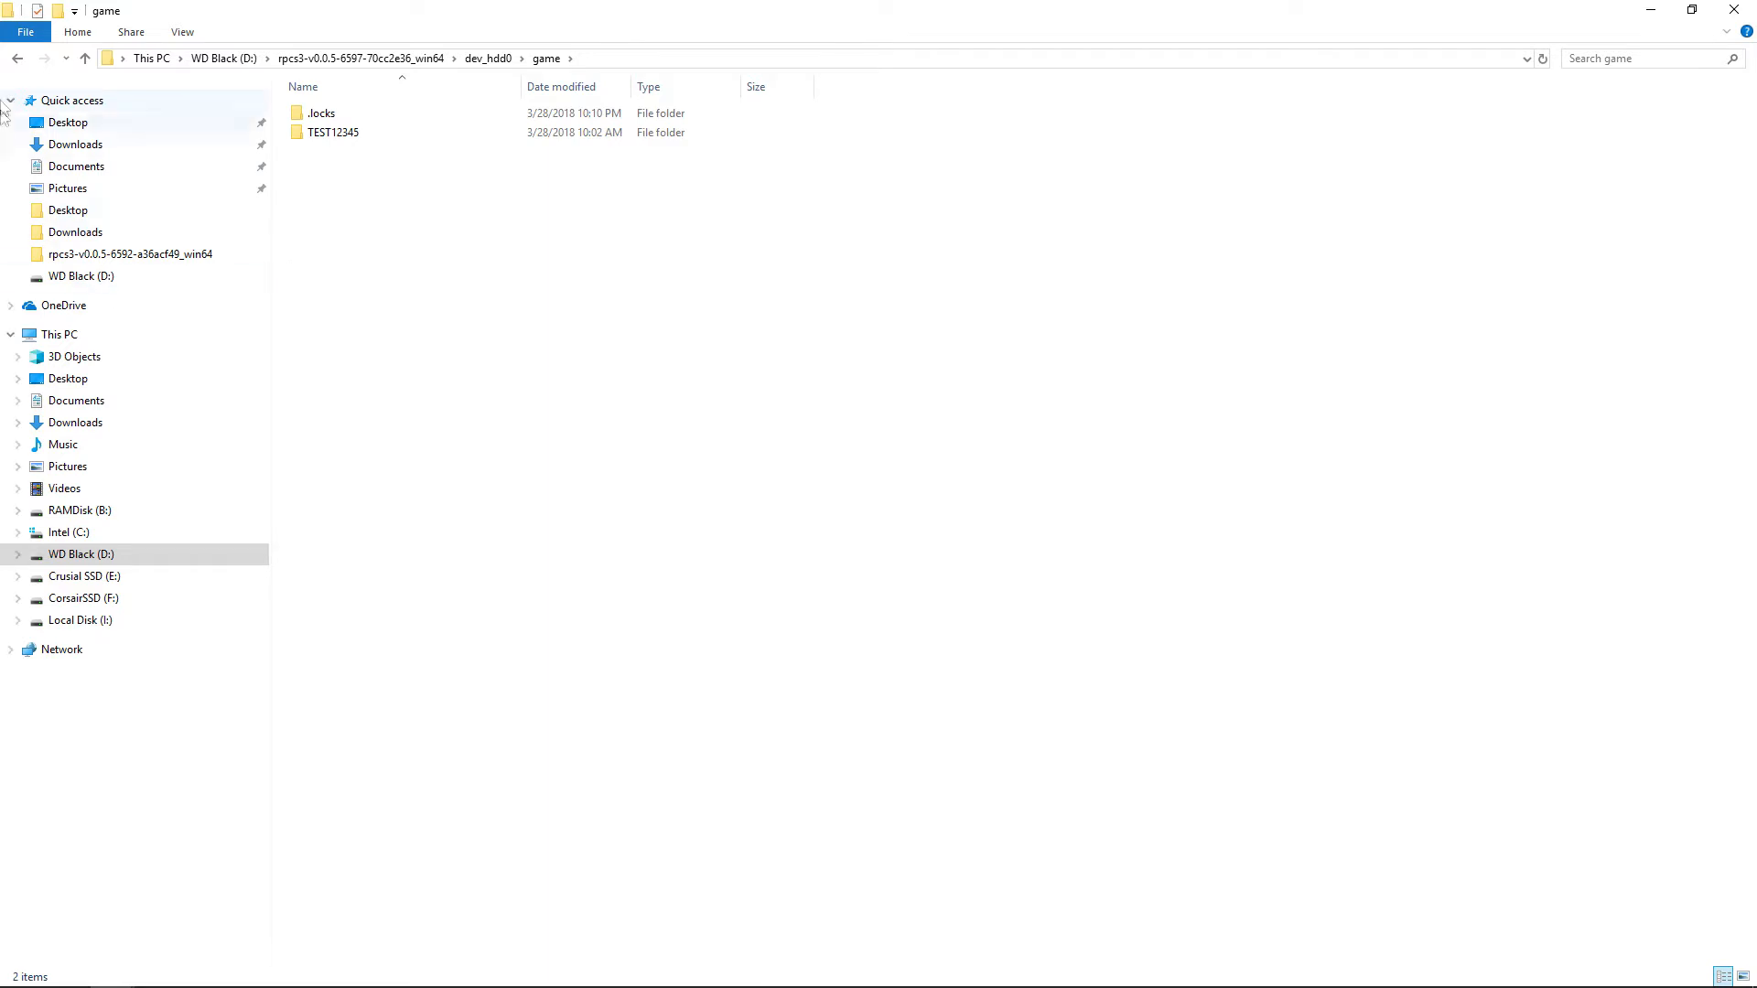
pyautogui.click(17, 58)
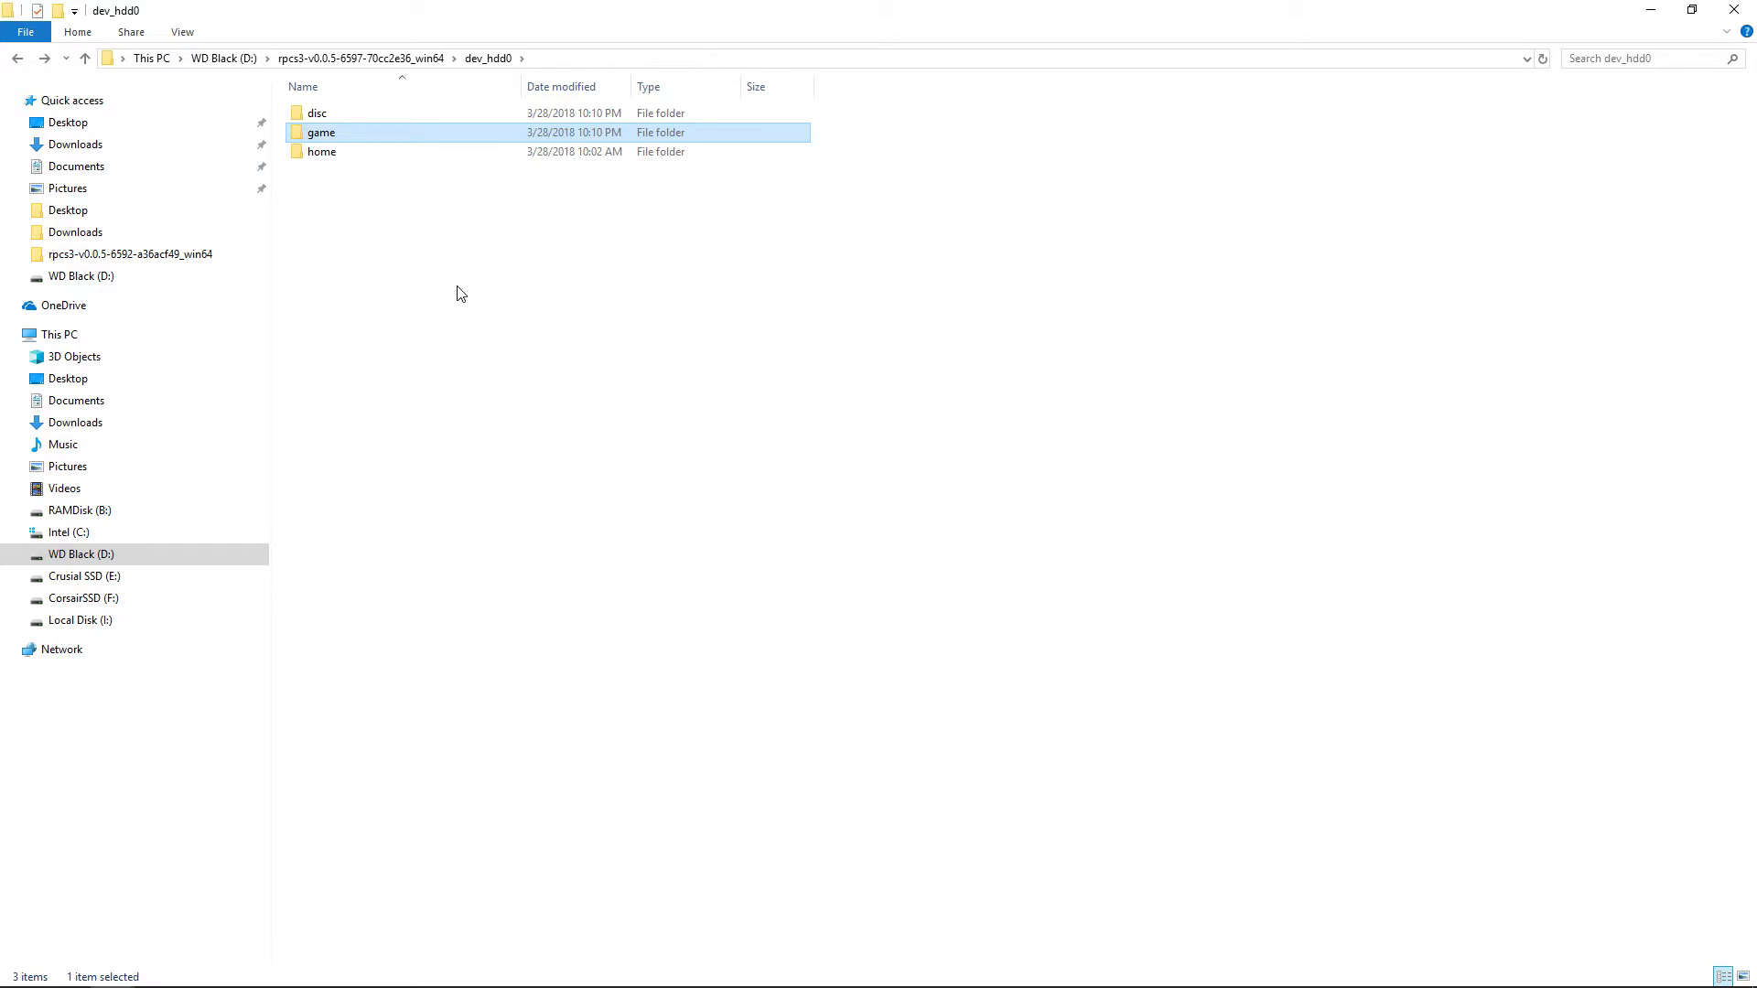
# - Move all game folders from the 6592 build's dev_hdd0\disc folder into the 6597 build's dev_hdd0\disc folder
pyautogui.doubleClick(337, 111)
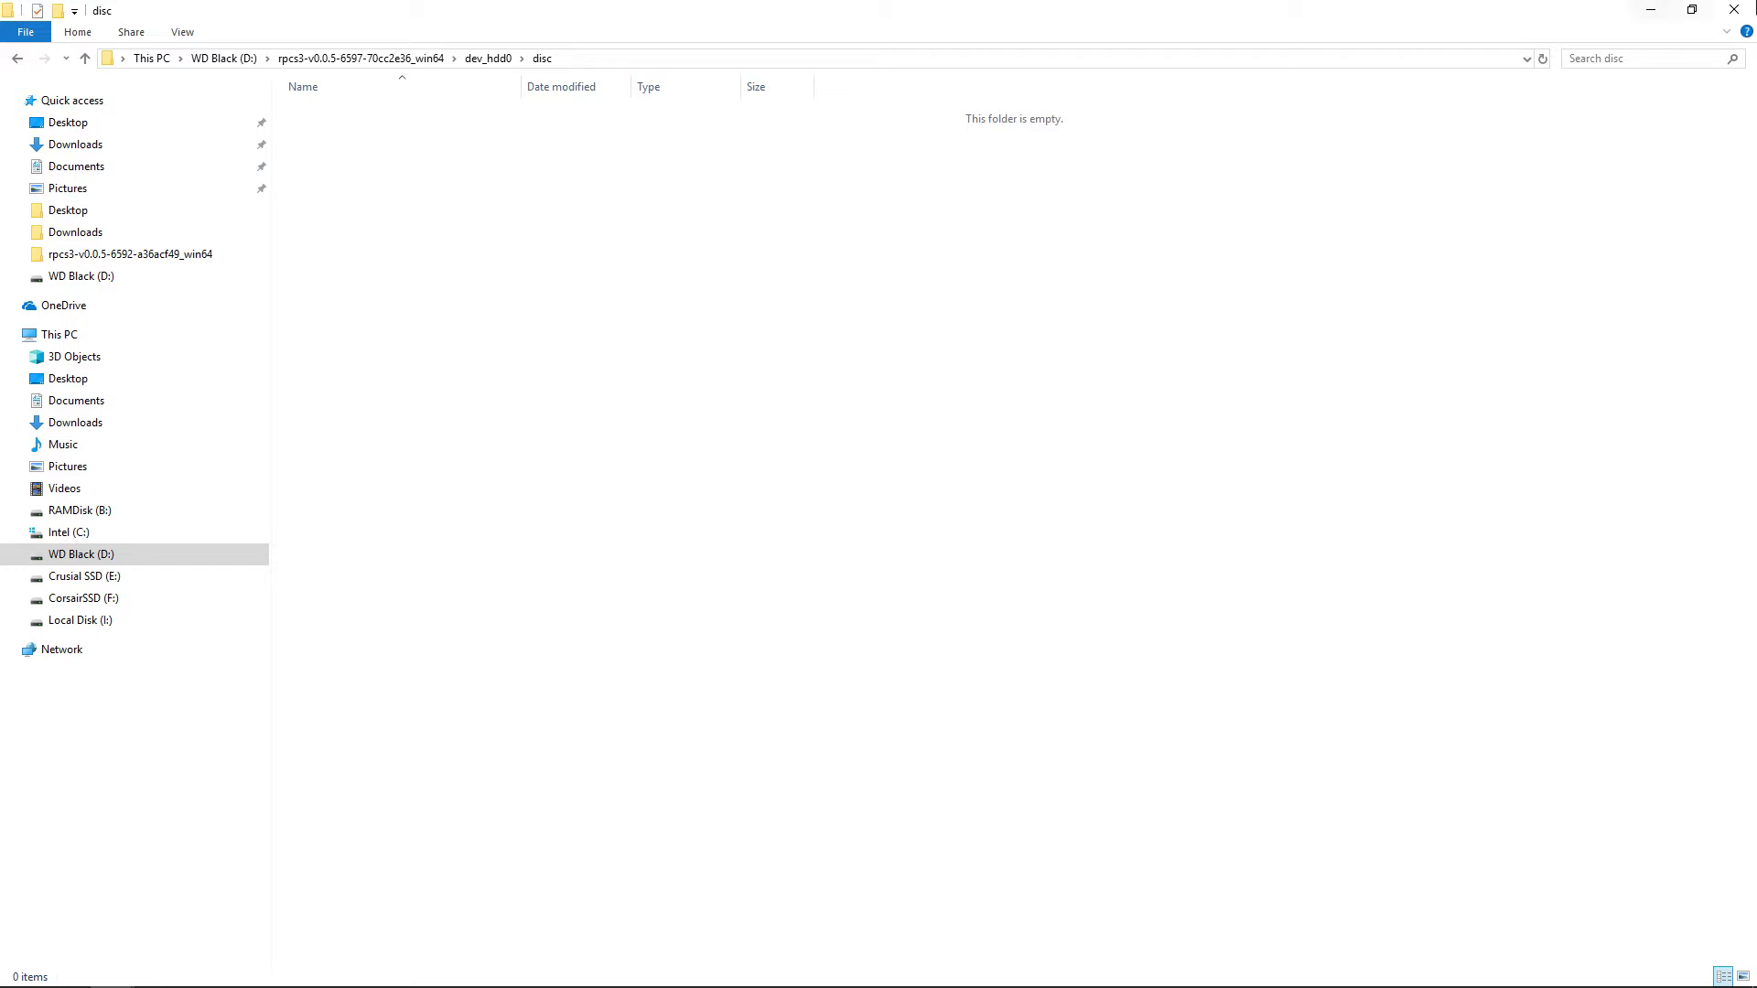
pyautogui.moveTo(541, 986)
pyautogui.moveTo(112, 970)
pyautogui.click(277, 888)
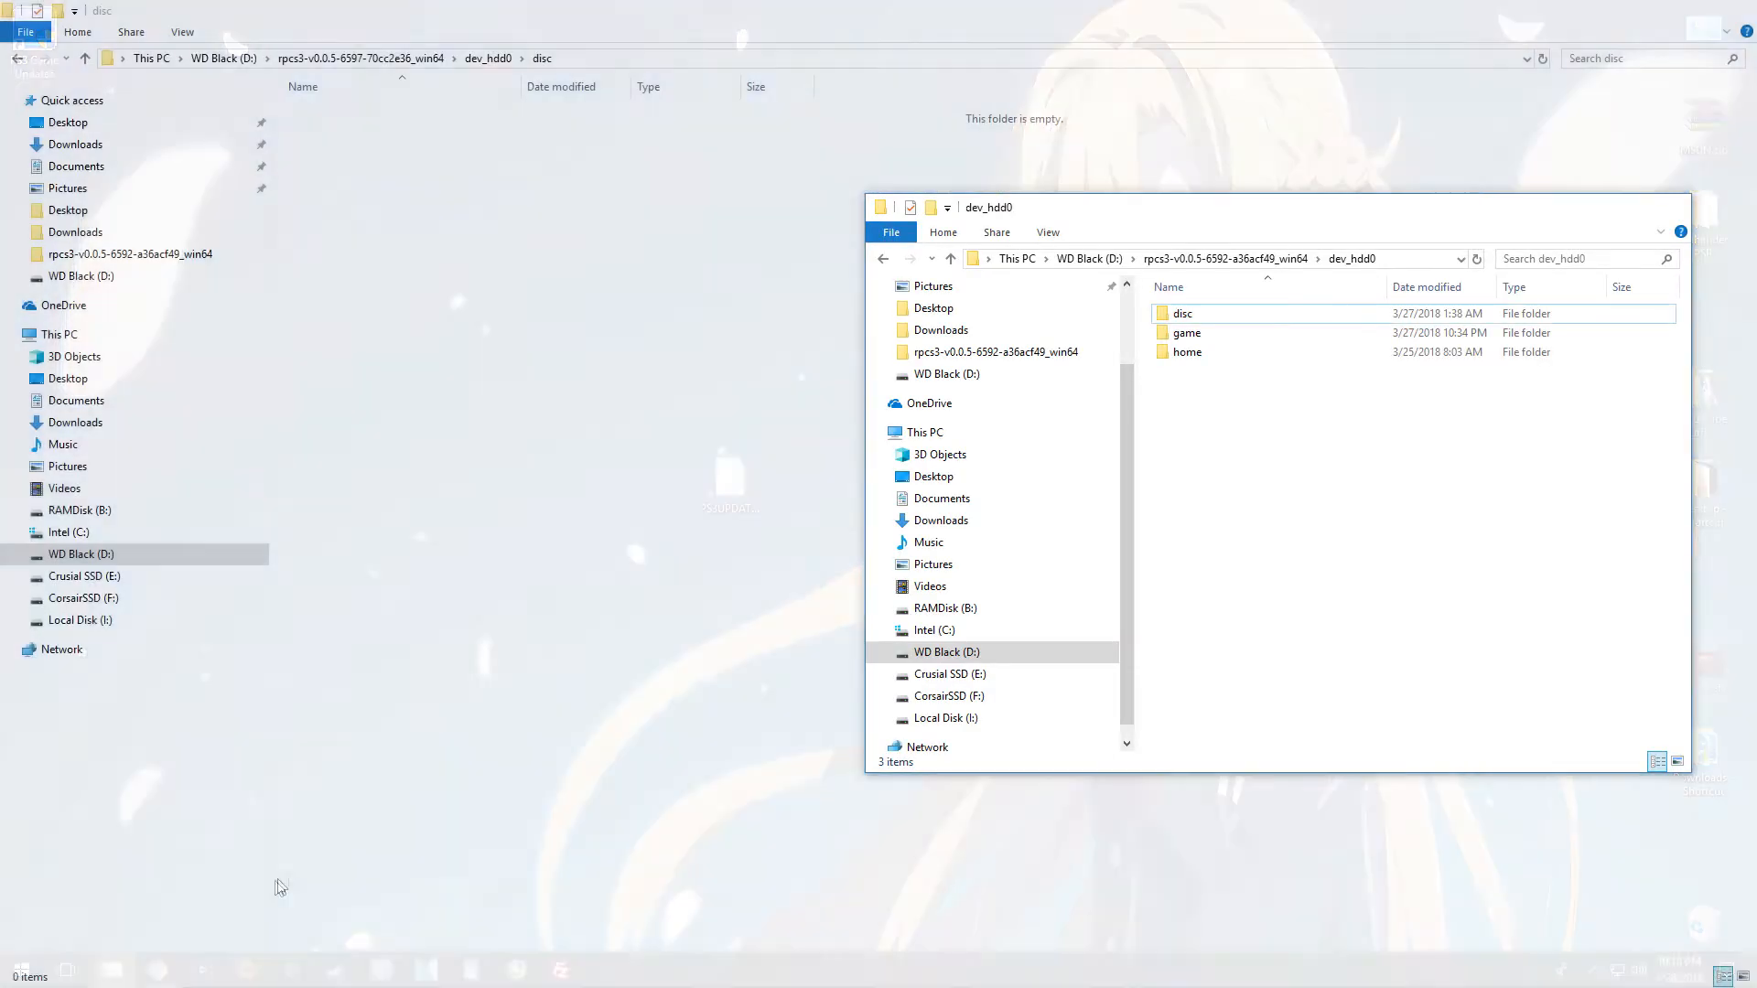
pyautogui.doubleClick(1183, 314)
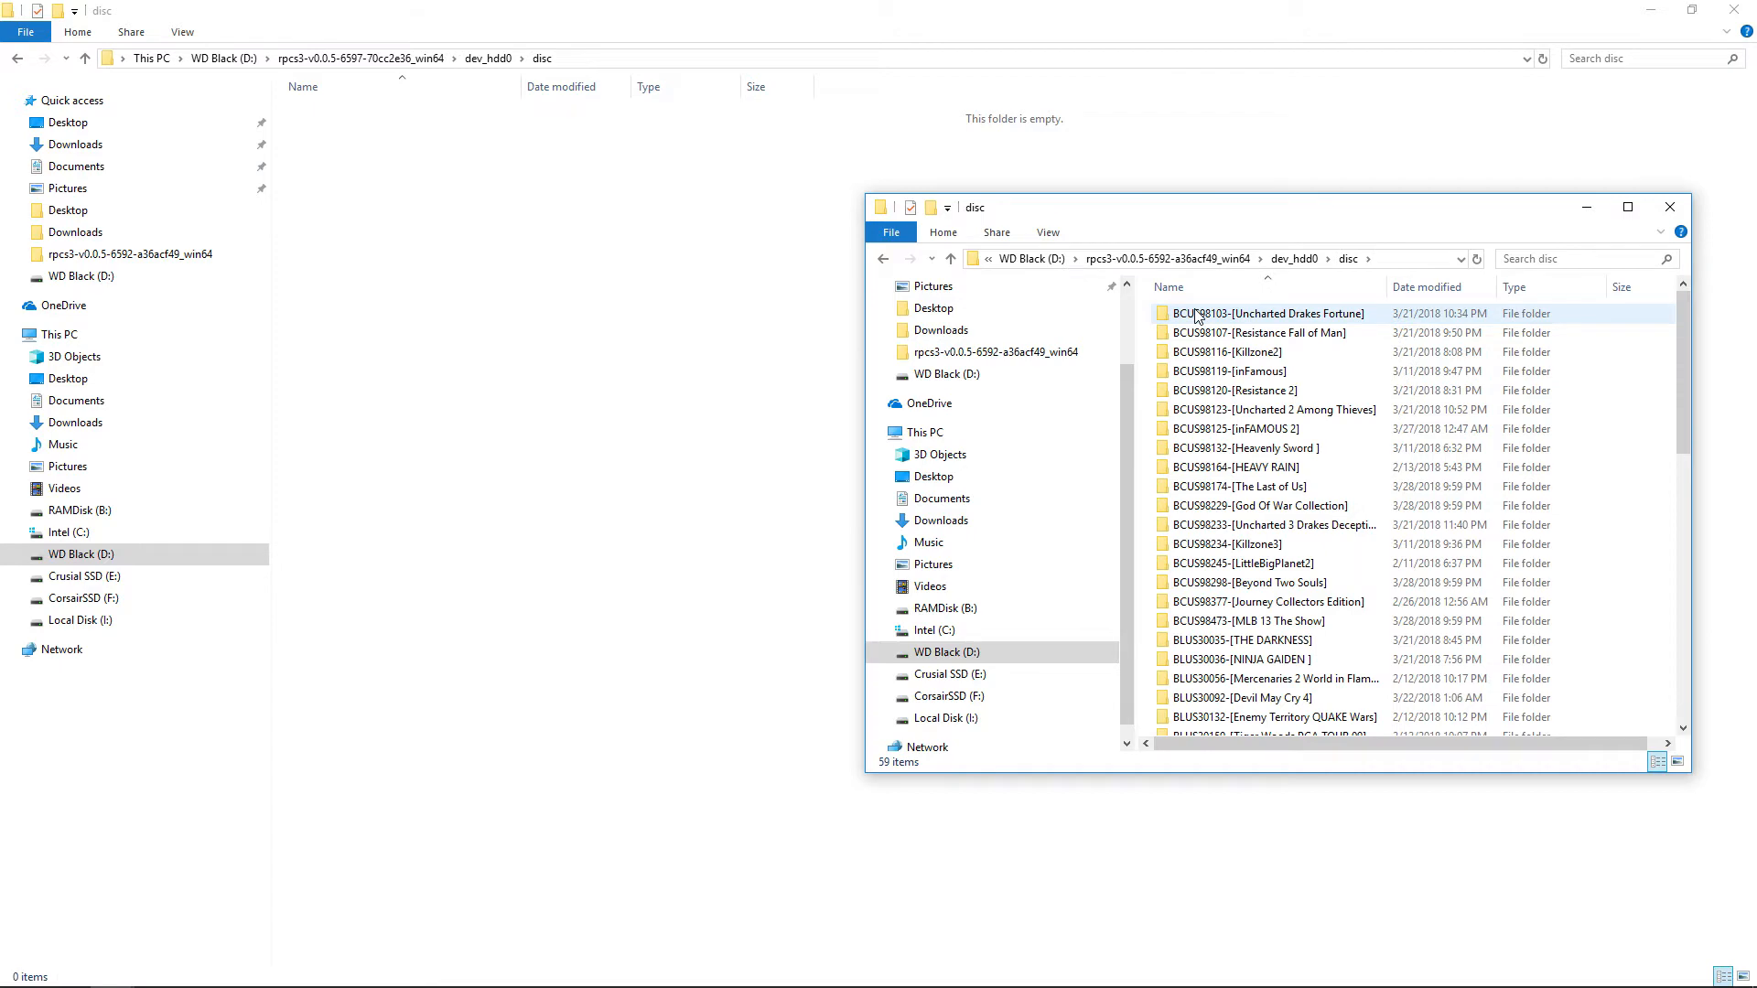
pyautogui.scroll(-12, 1215, 322)
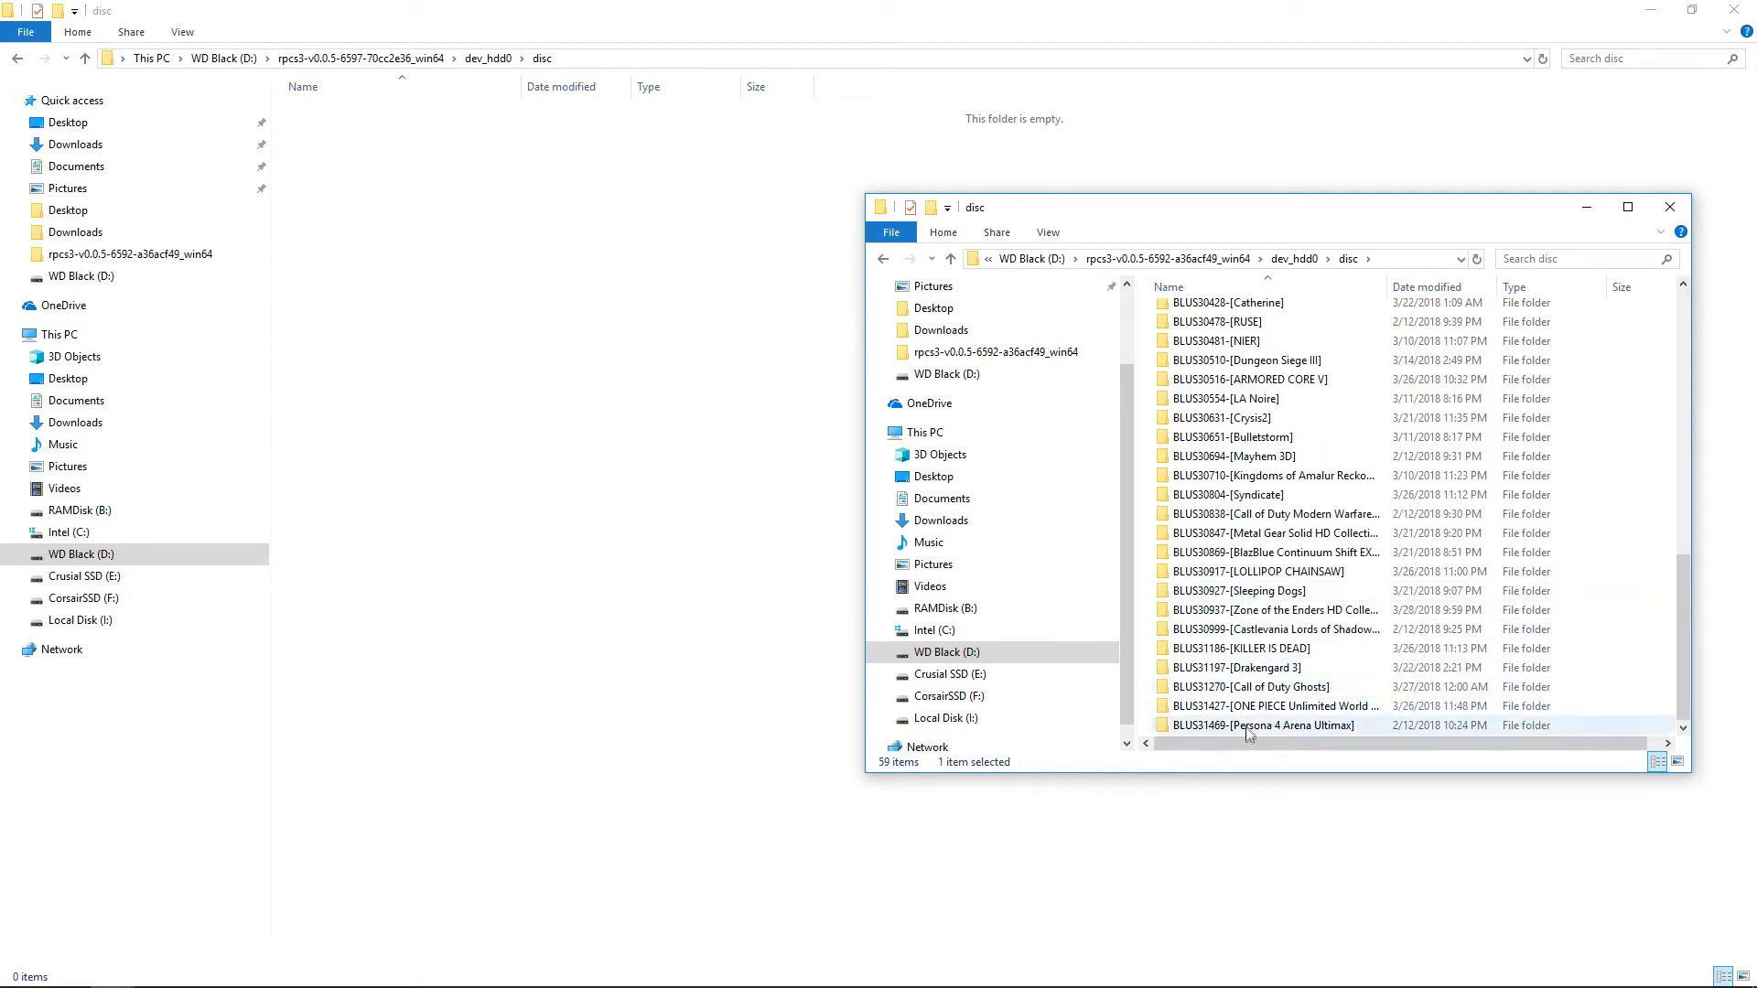
pyautogui.hotkey('ctrl', 'a')
pyautogui.scroll(12, 1373, 488)
pyautogui.moveTo(1360, 499); pyautogui.dragTo(549, 312)
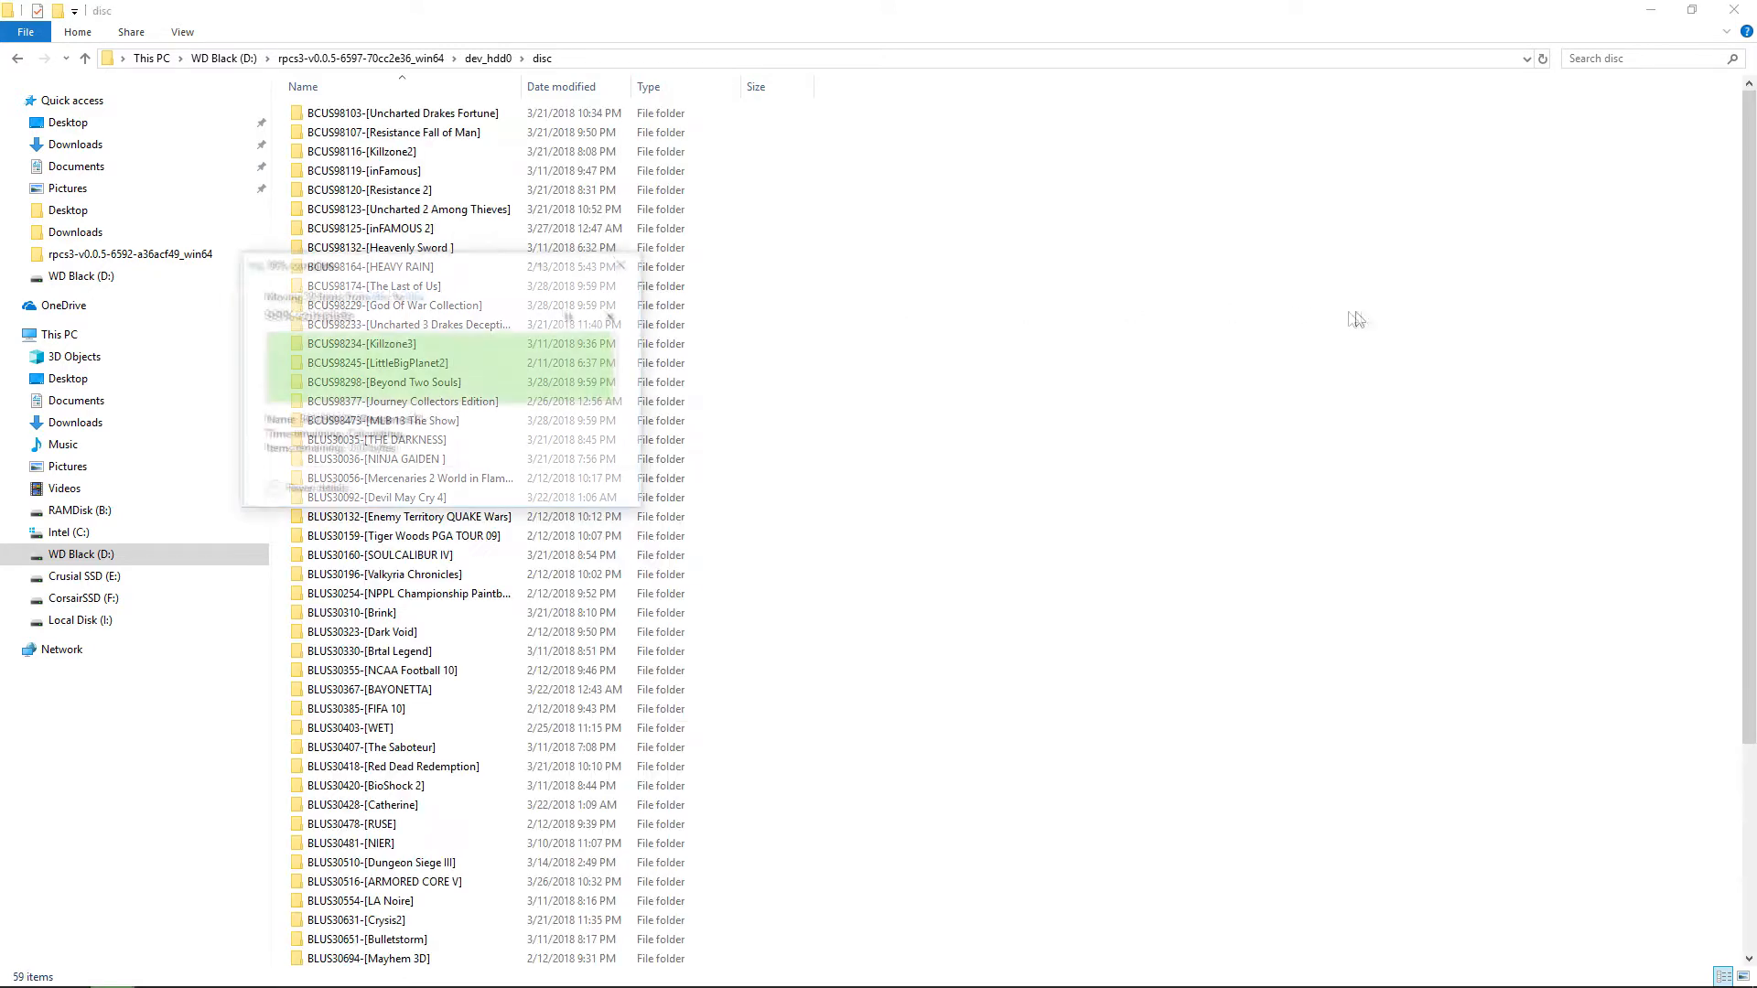
# - Return to the 6597 build's main folder, launch rpcs3.exe and maximize its window
pyautogui.click(18, 59)
pyautogui.click(18, 58)
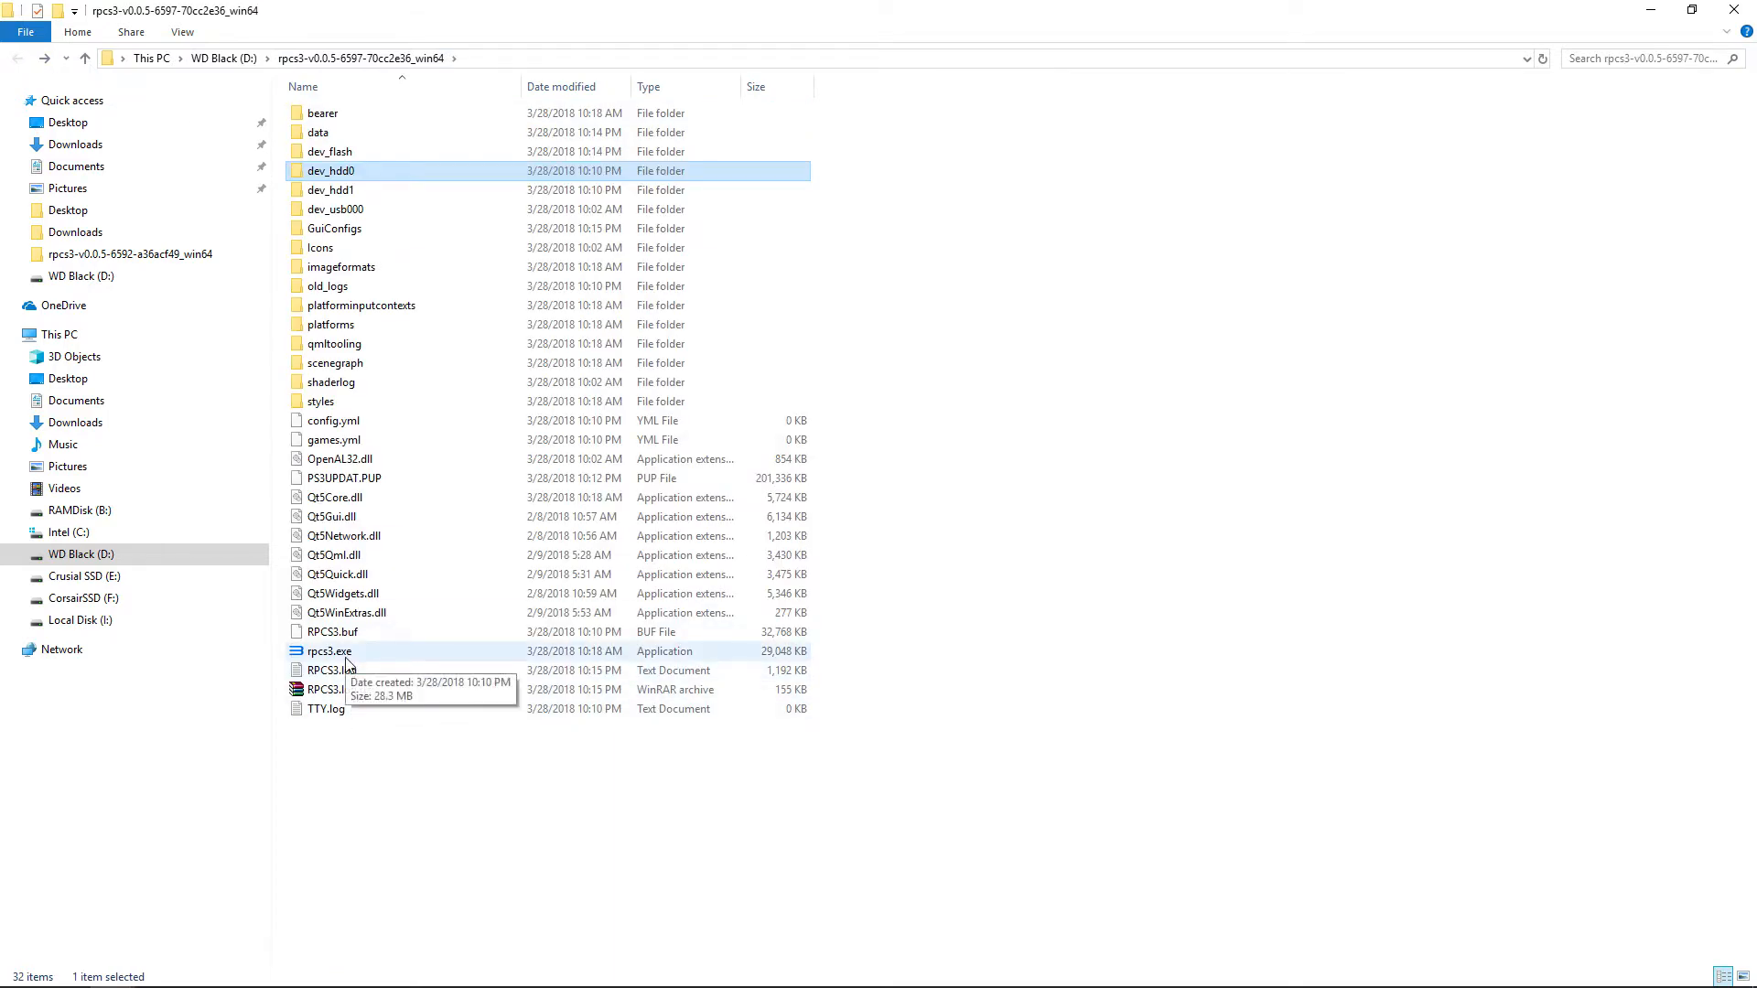
pyautogui.doubleClick(346, 655)
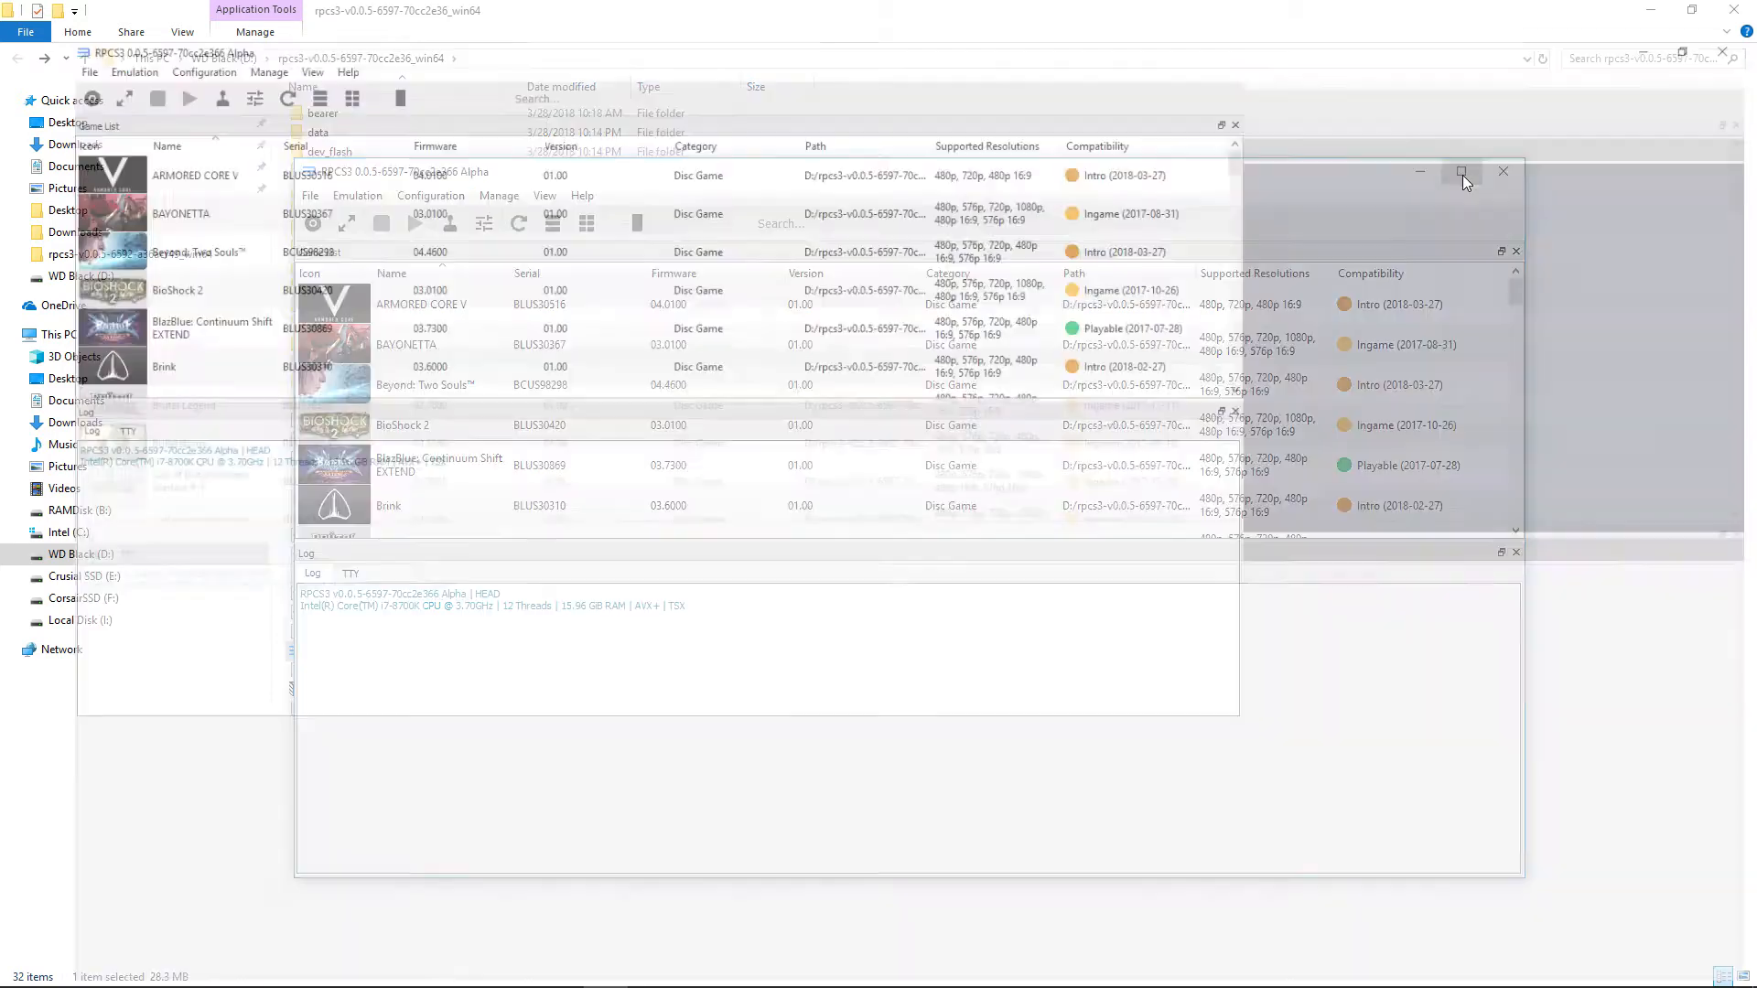
pyautogui.click(1459, 181)
# - Look through the RPCS3 game list and examine each title's compatibility status and details
pyautogui.moveTo(1140, 228)
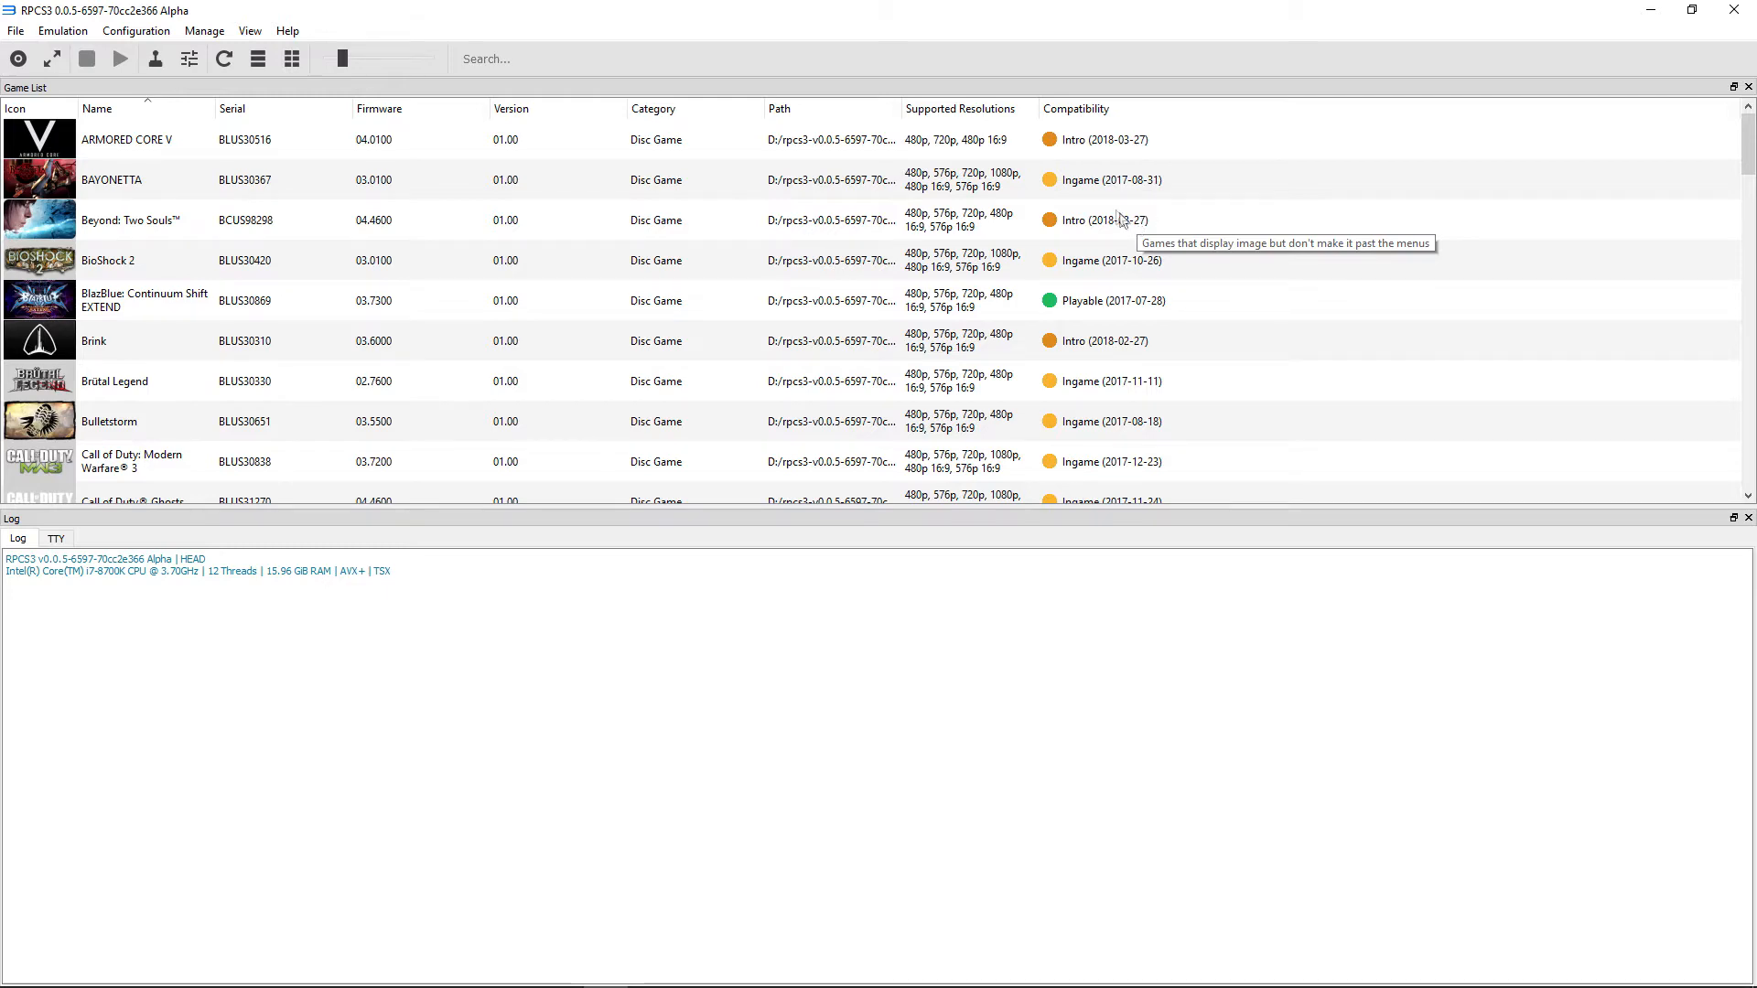
pyautogui.scroll(-6, 956, 357)
pyautogui.scroll(-10, 956, 352)
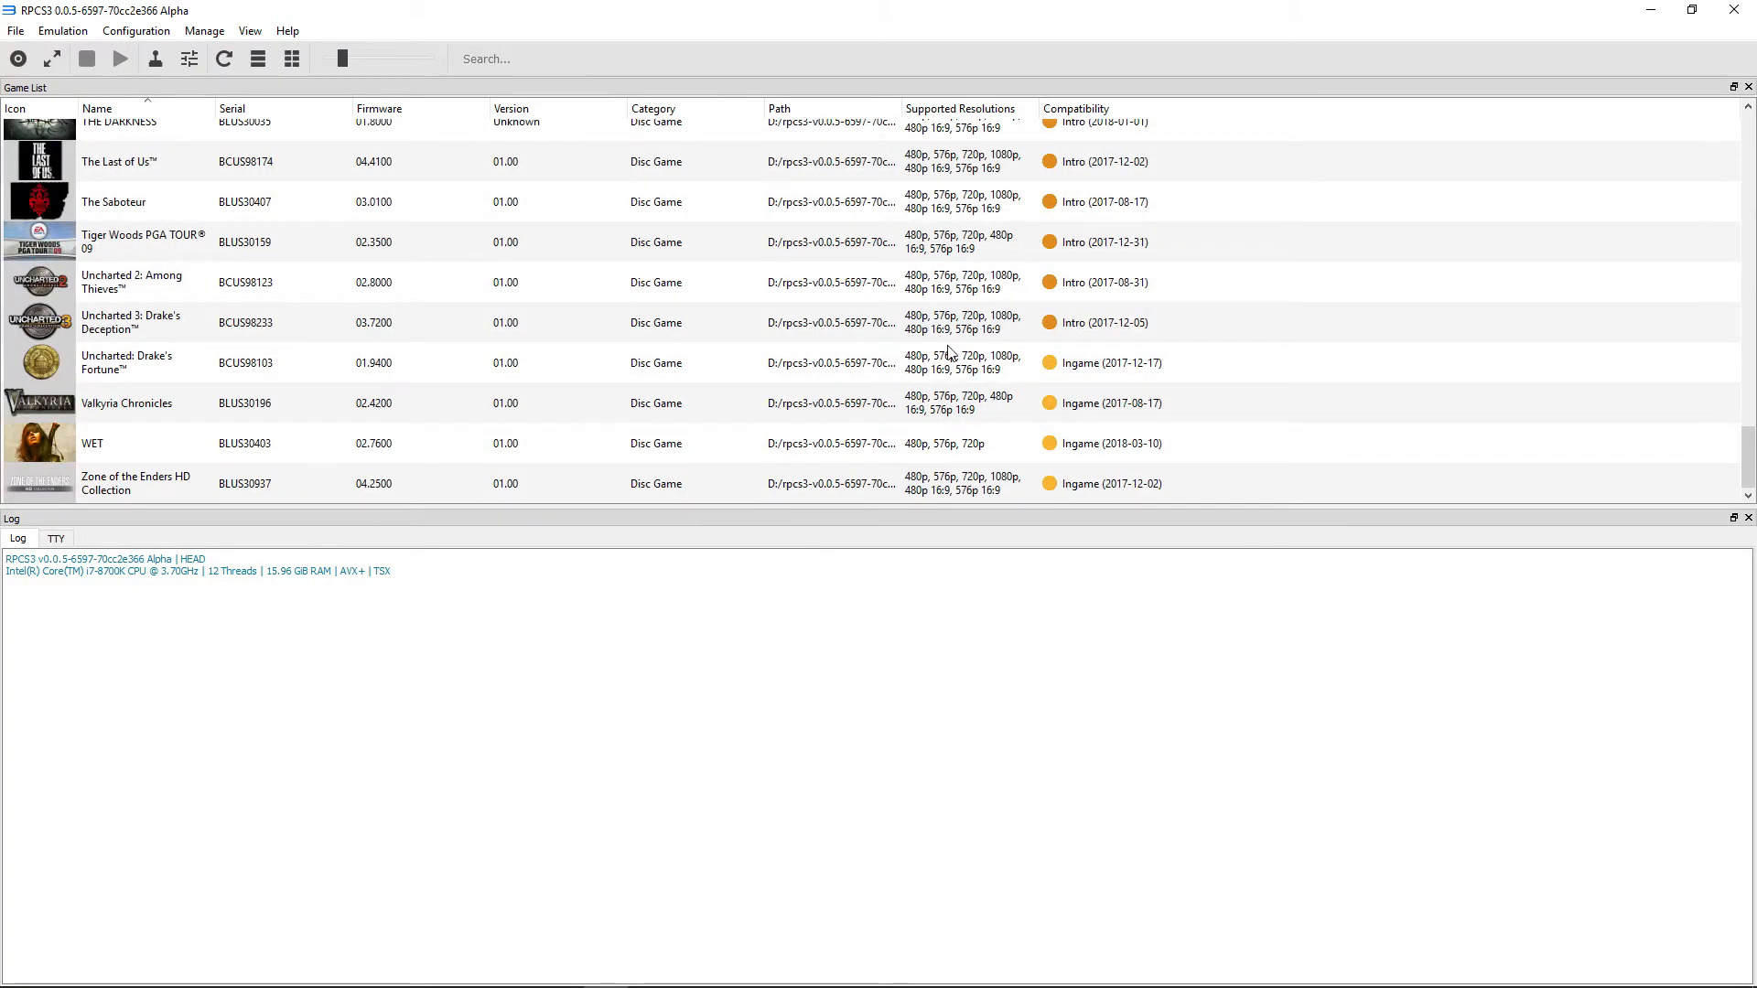
pyautogui.scroll(3, 668, 364)
pyautogui.scroll(10, 666, 363)
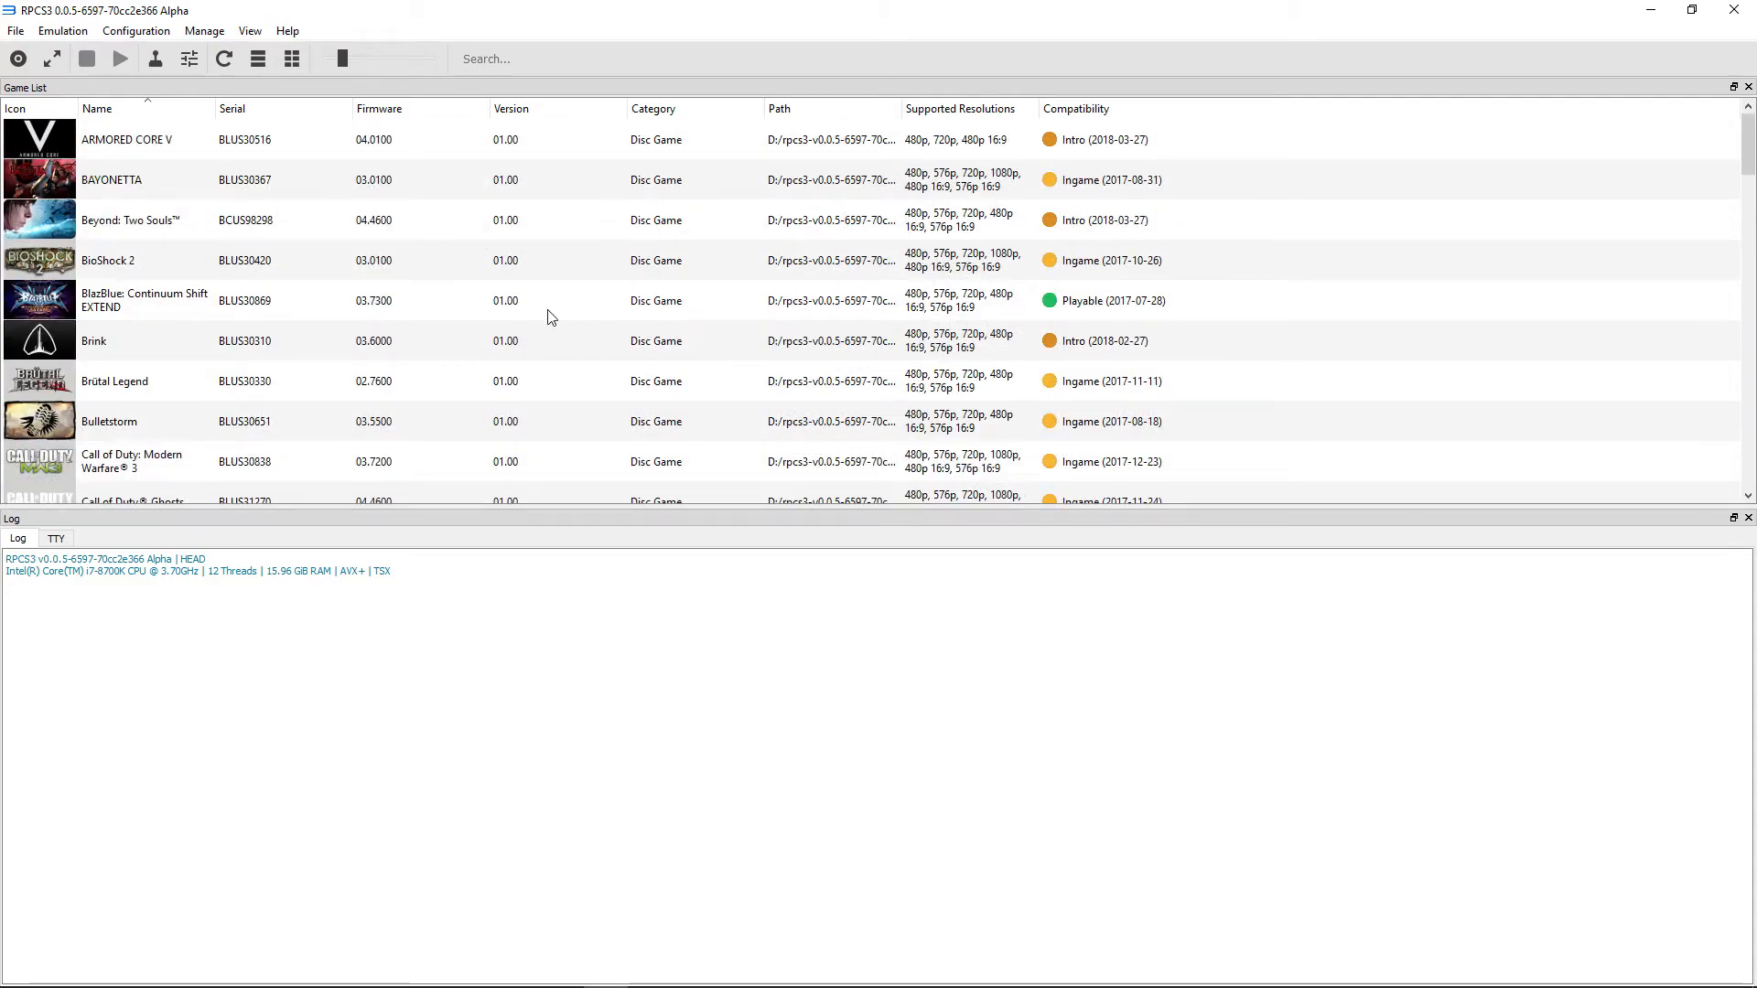
pyautogui.scroll(-2, 381, 344)
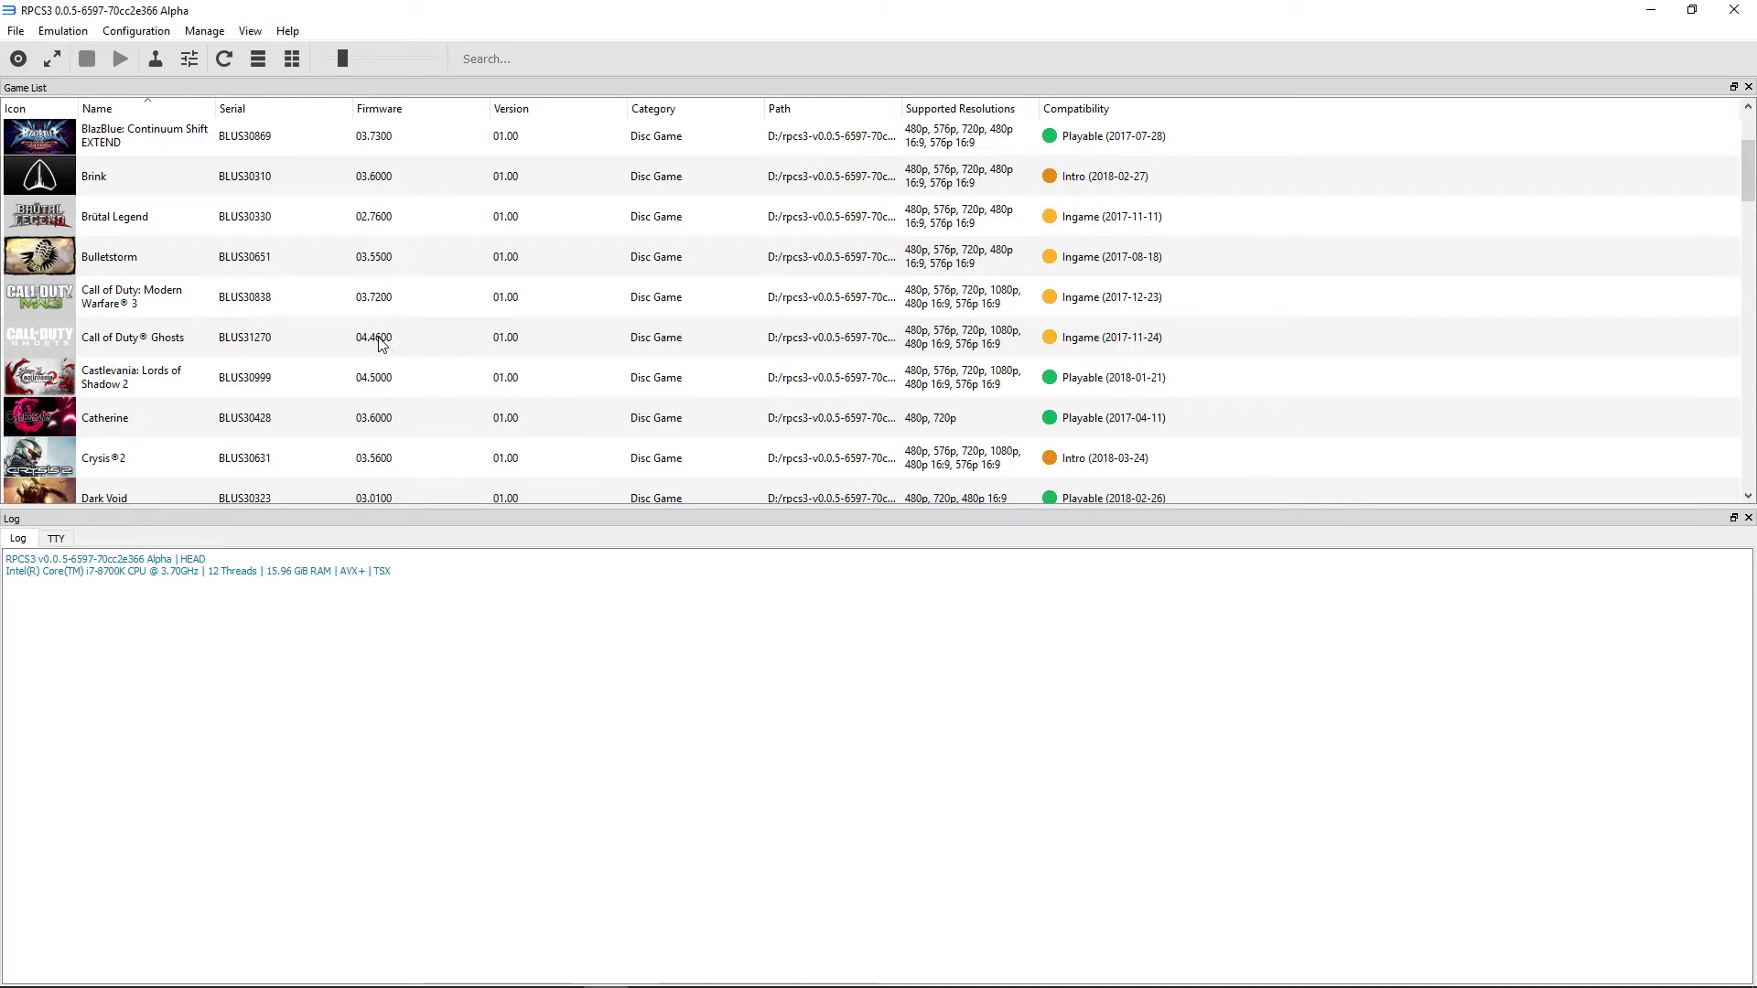
pyautogui.scroll(-3, 381, 345)
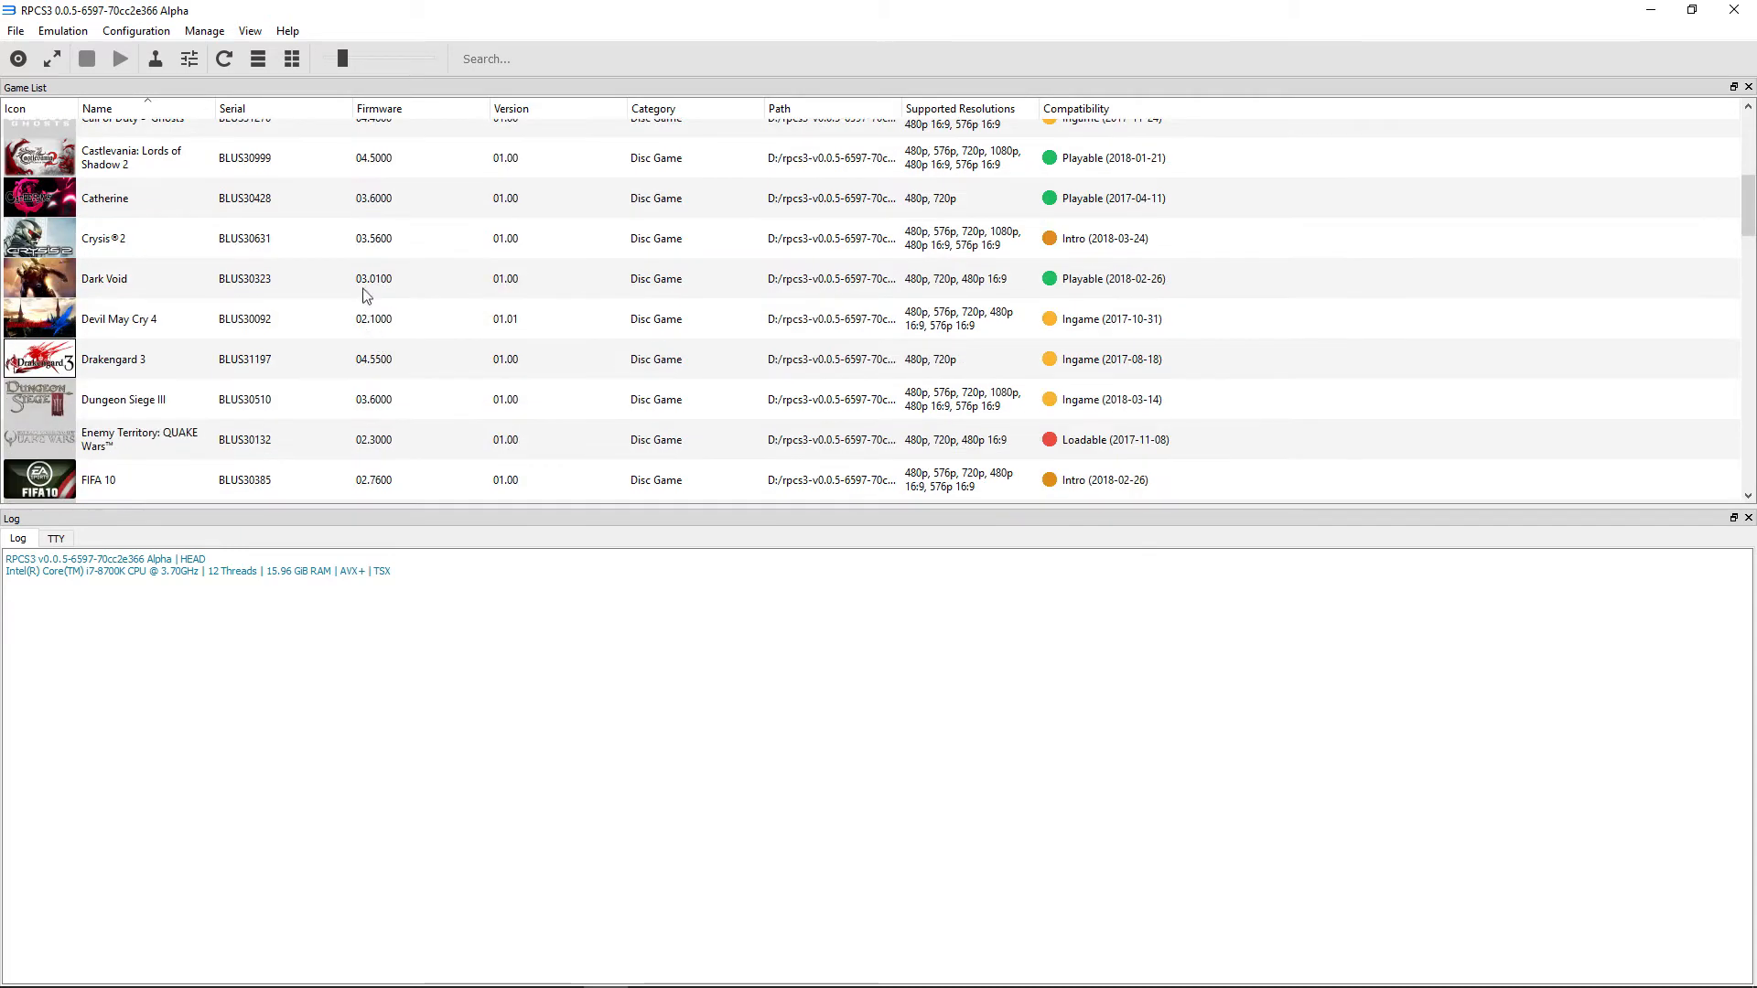
pyautogui.scroll(-2, 380, 291)
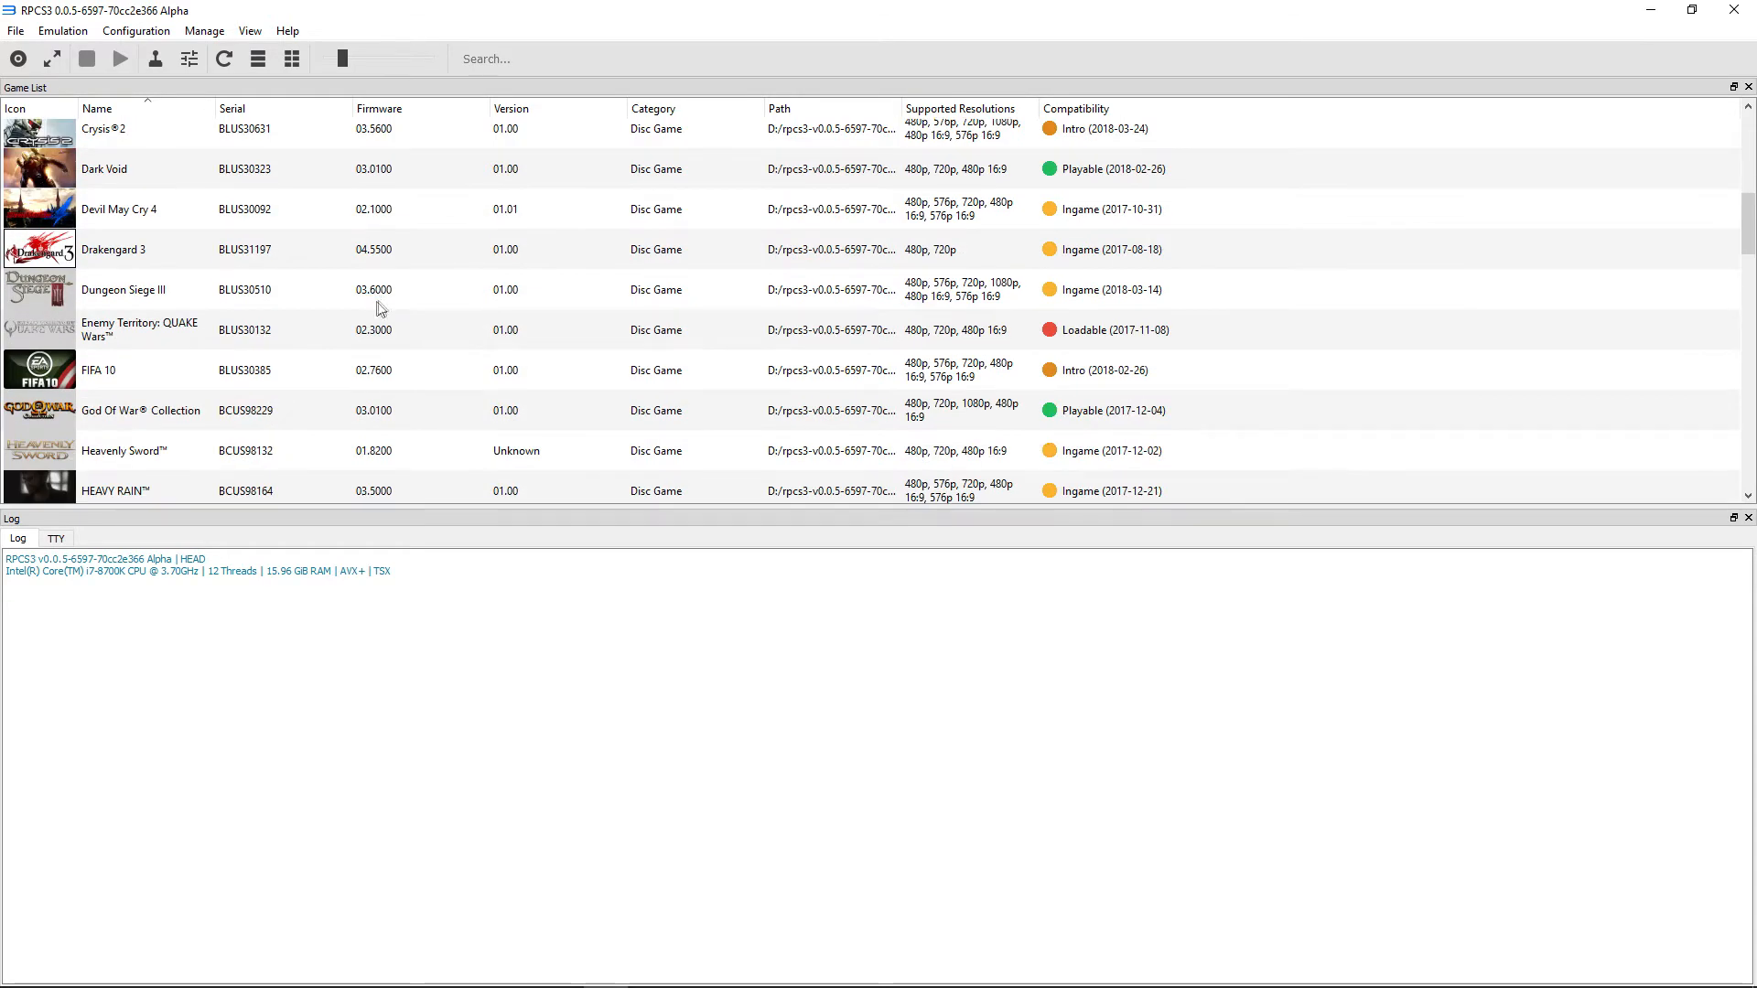
pyautogui.click(384, 296)
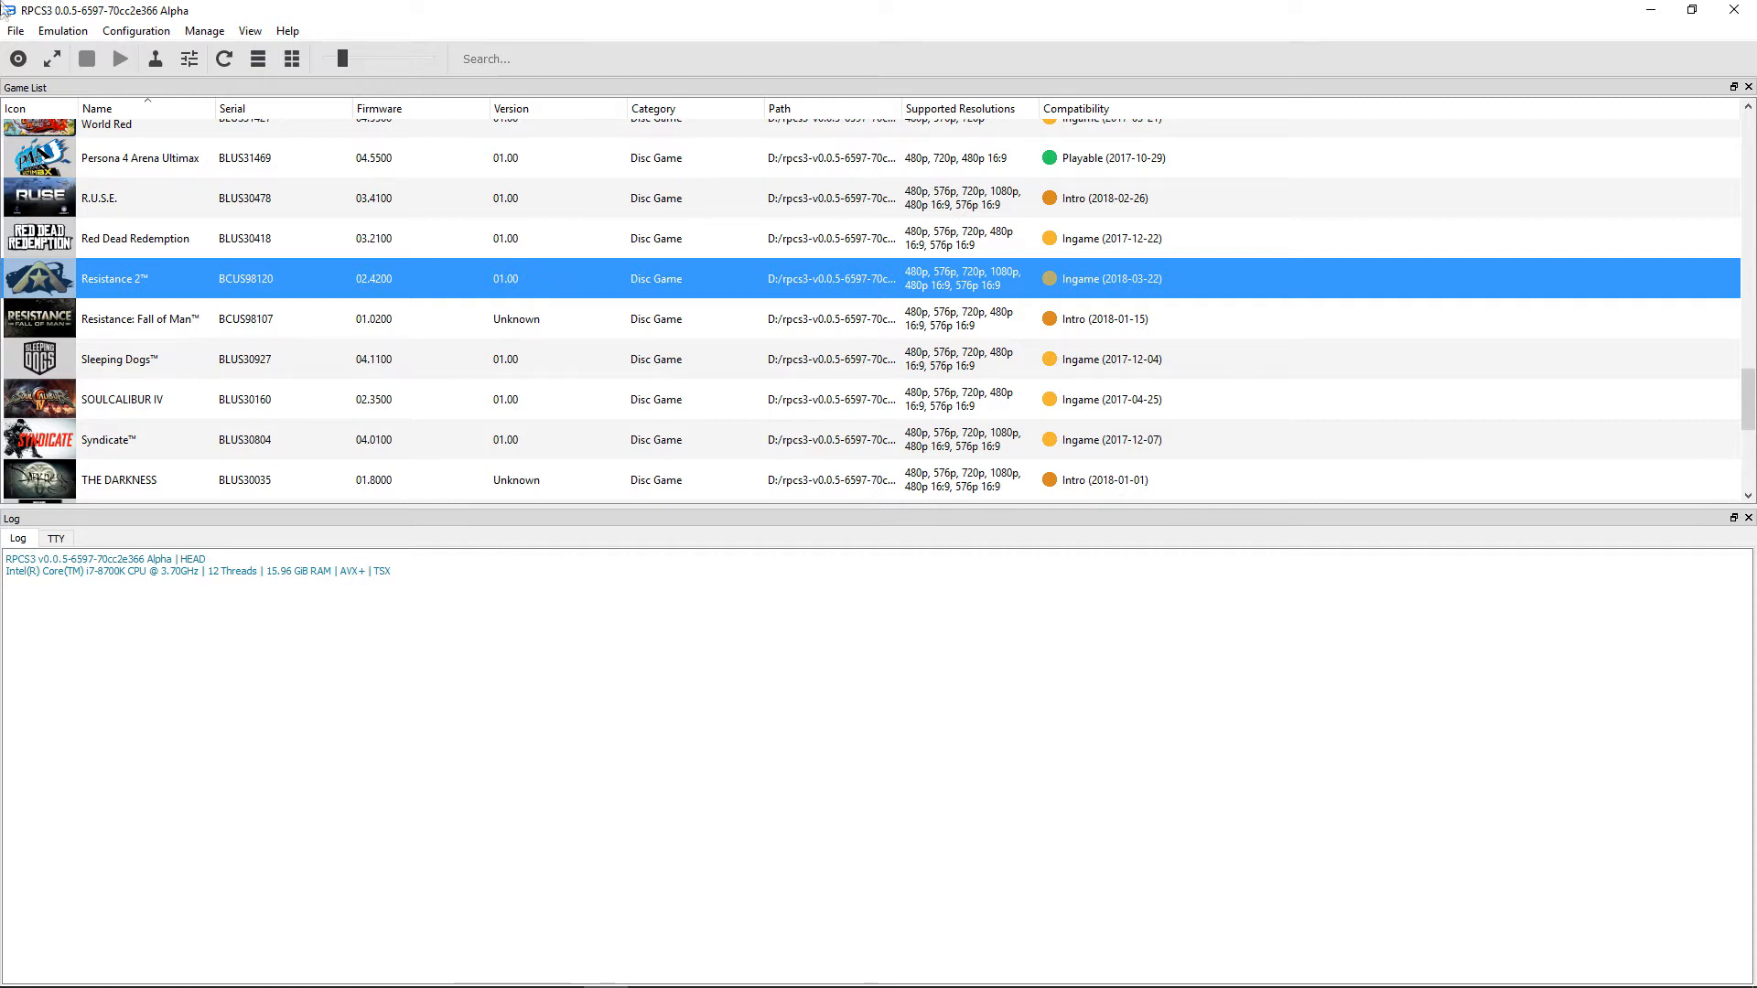
# - Return to RPCS3 and install the package Voltron - Defender of the Universe.pkg from the 6597 build's folder
pyautogui.click(16, 30)
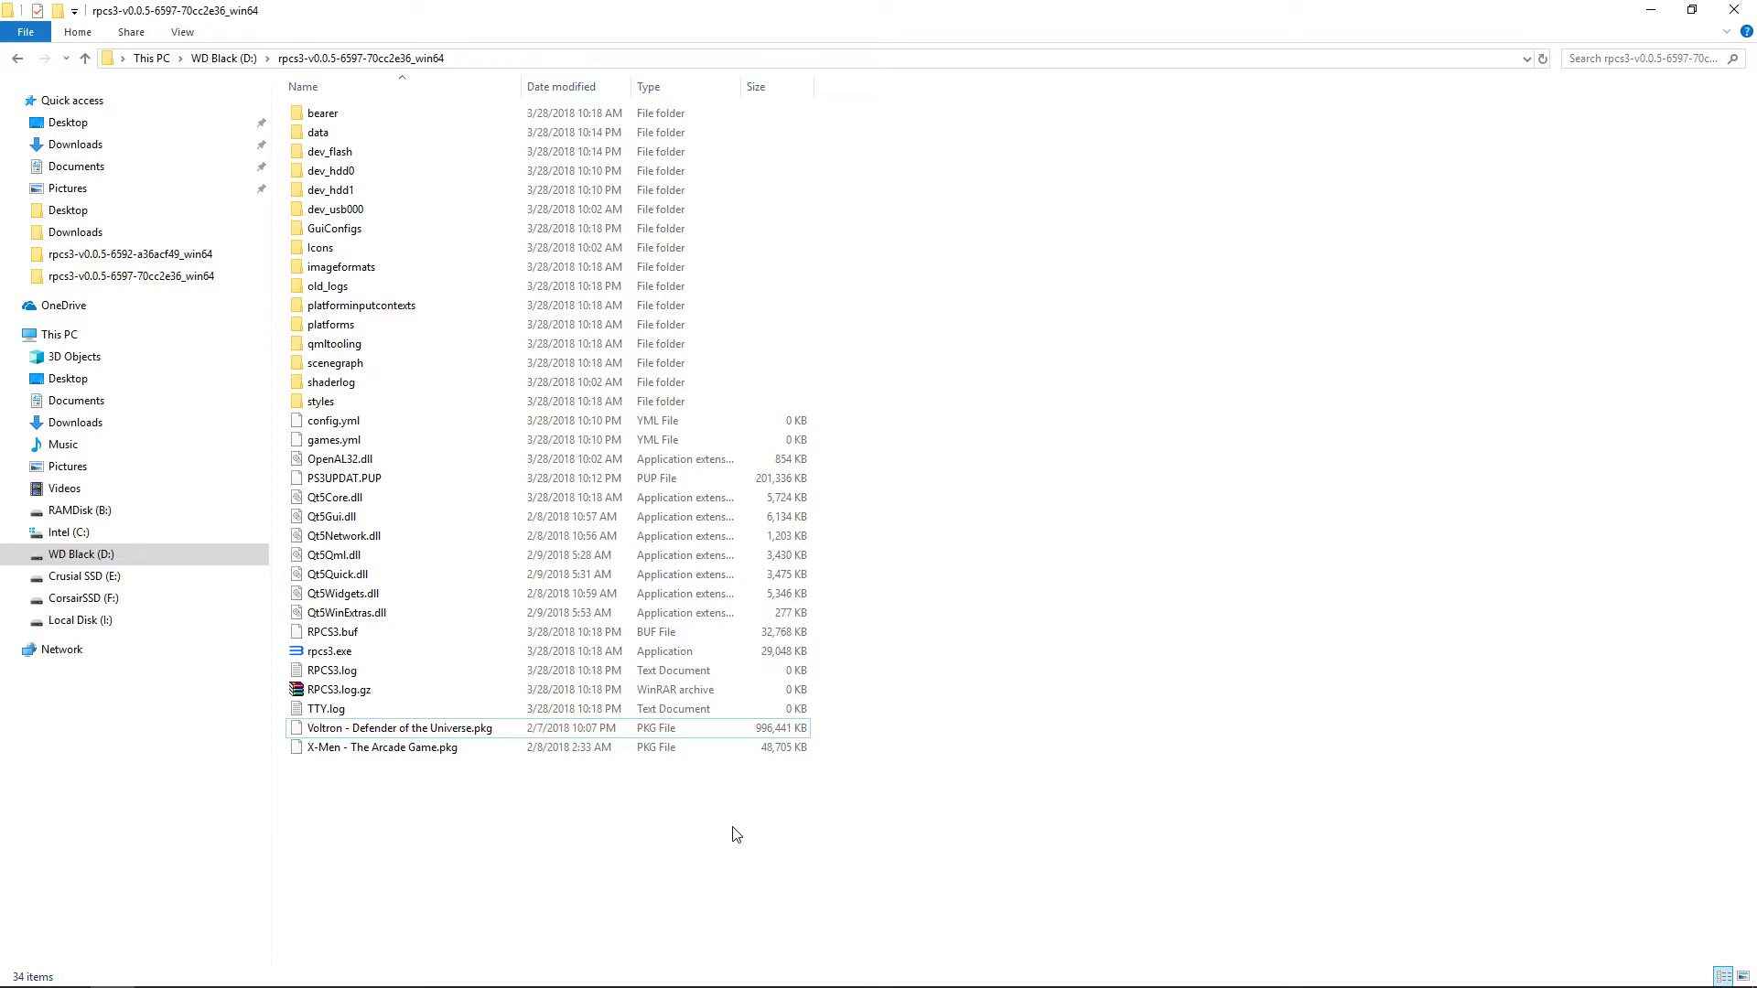
pyautogui.moveTo(604, 987)
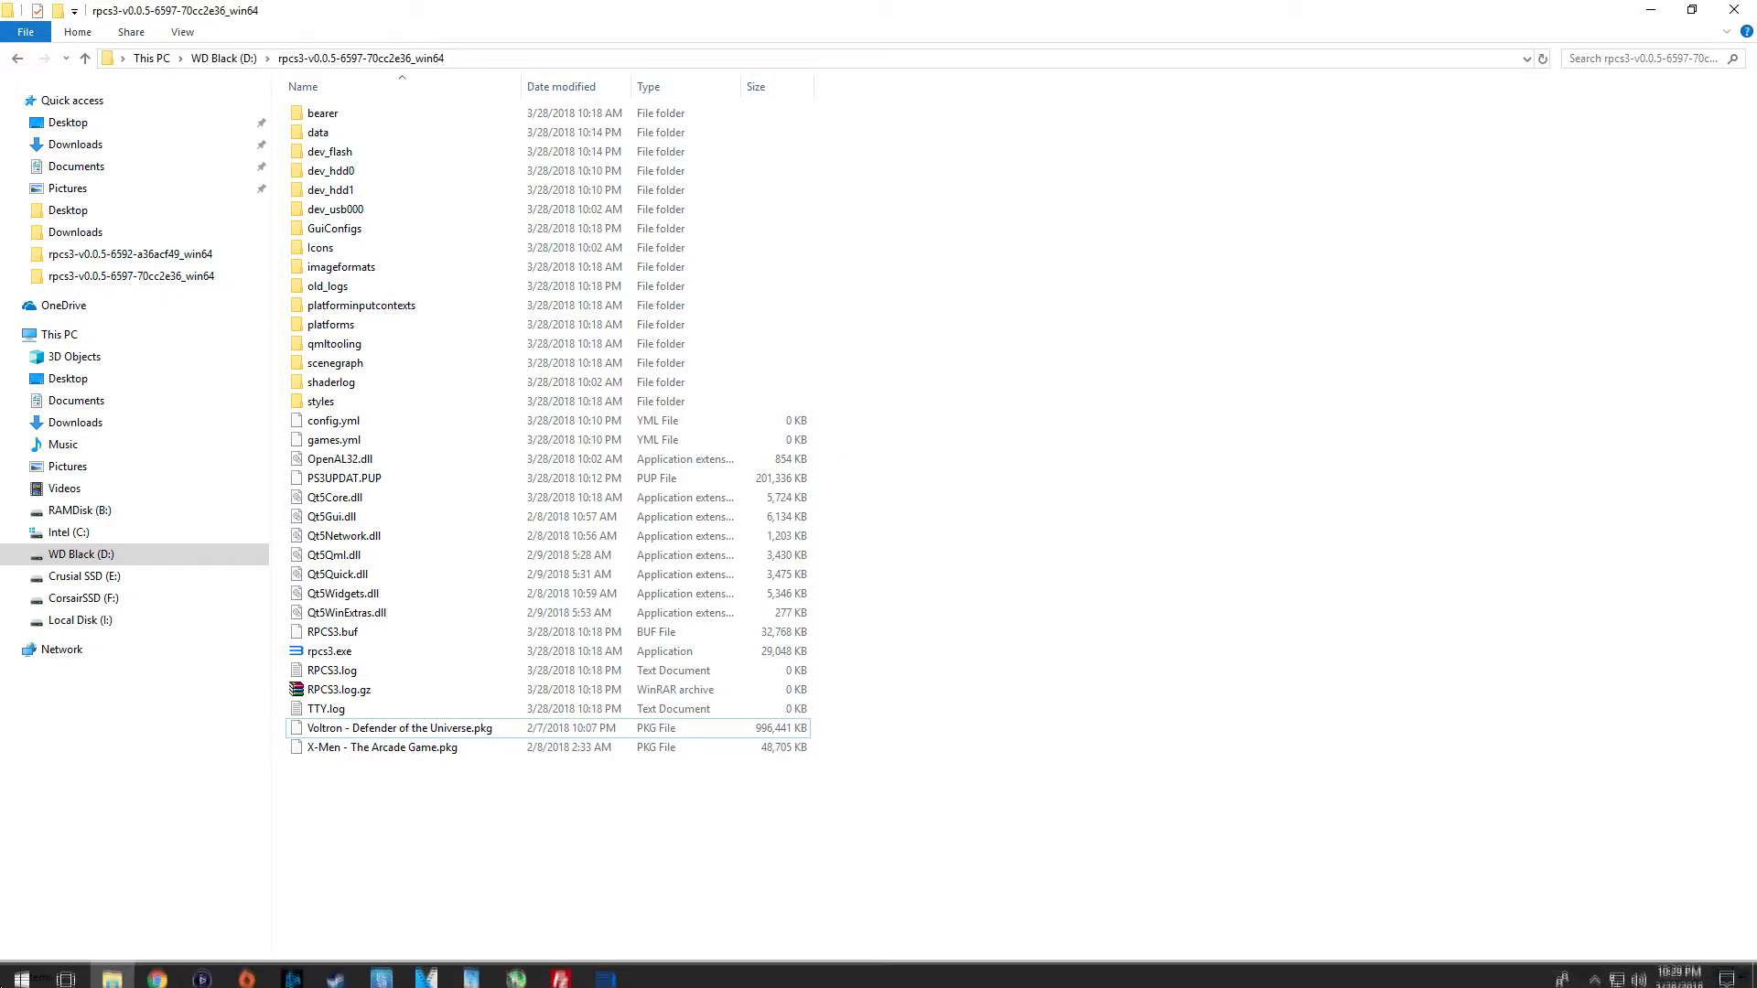
pyautogui.click(606, 981)
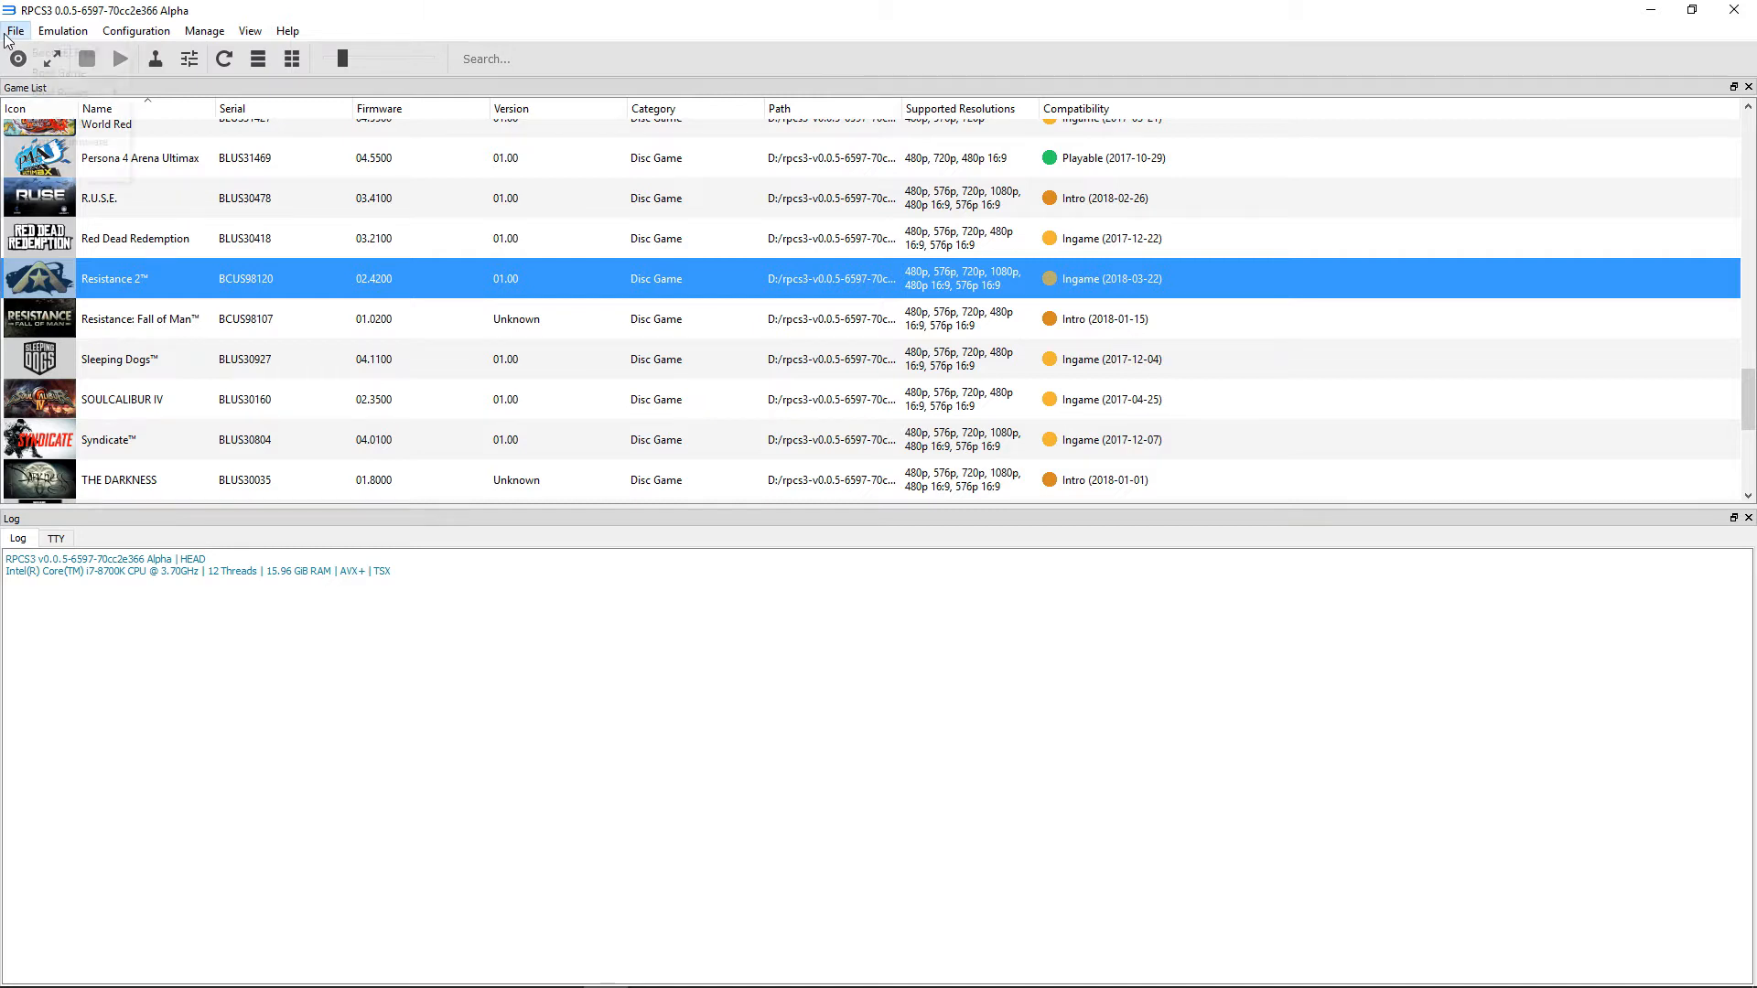
pyautogui.click(15, 30)
pyautogui.click(41, 121)
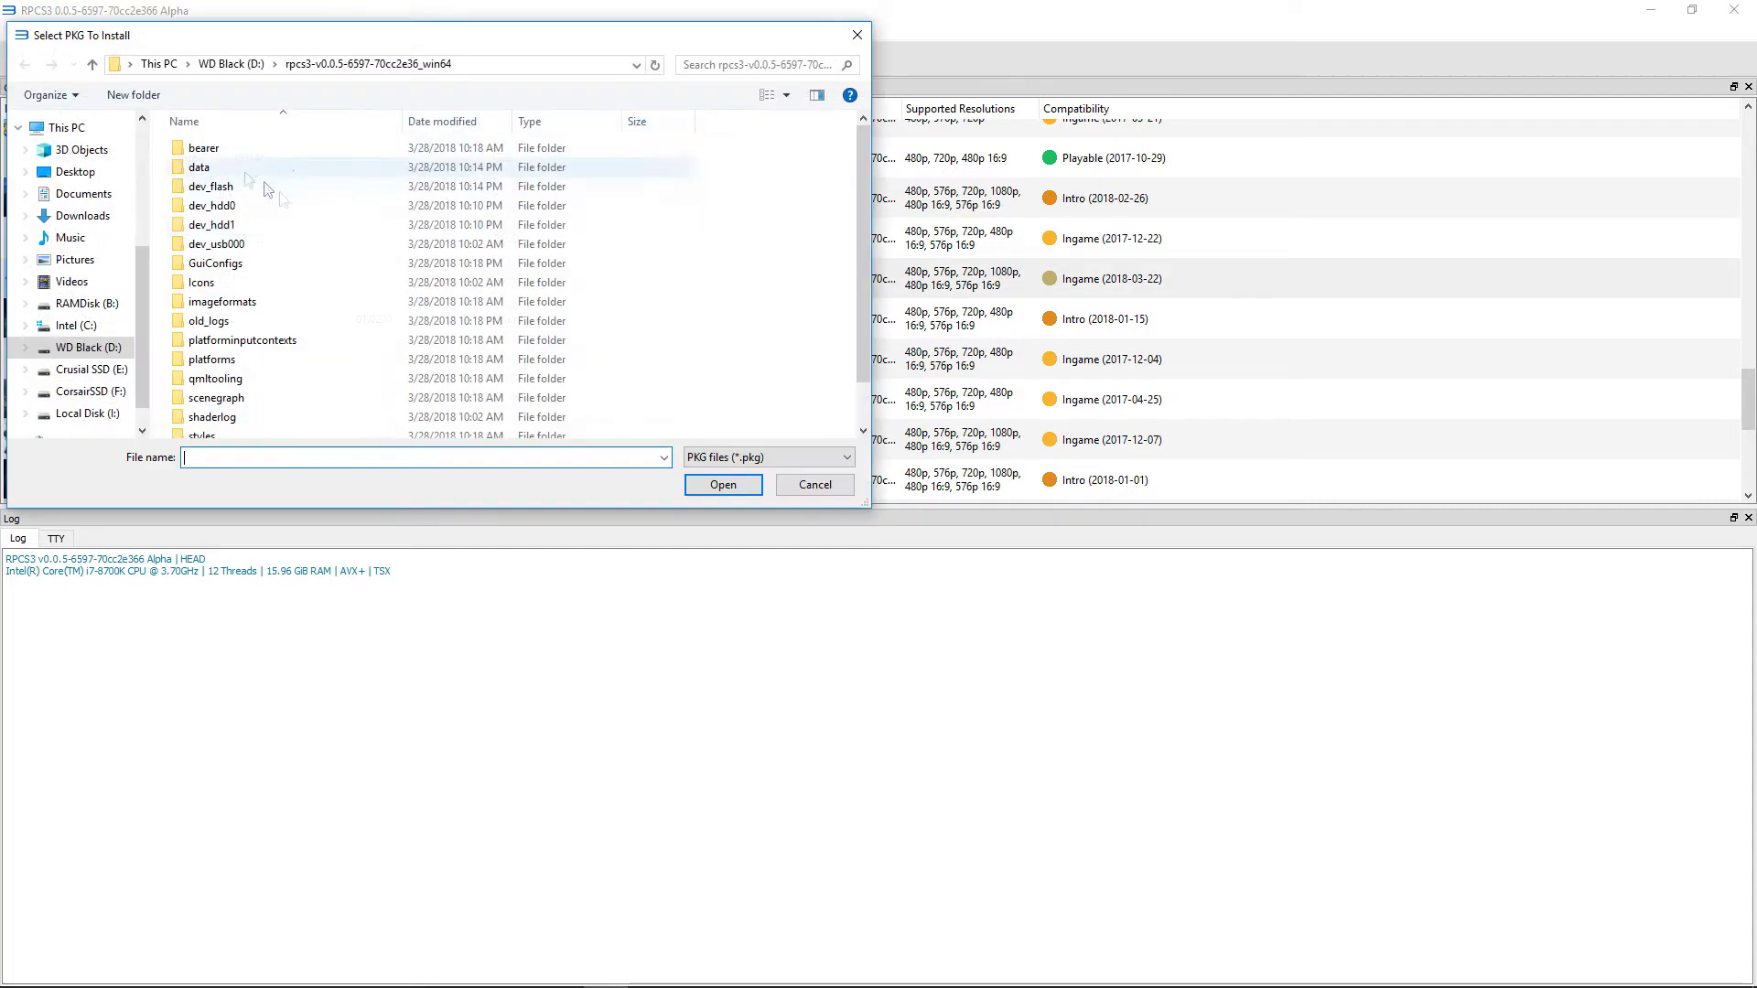
pyautogui.scroll(-1, 341, 329)
pyautogui.click(259, 413)
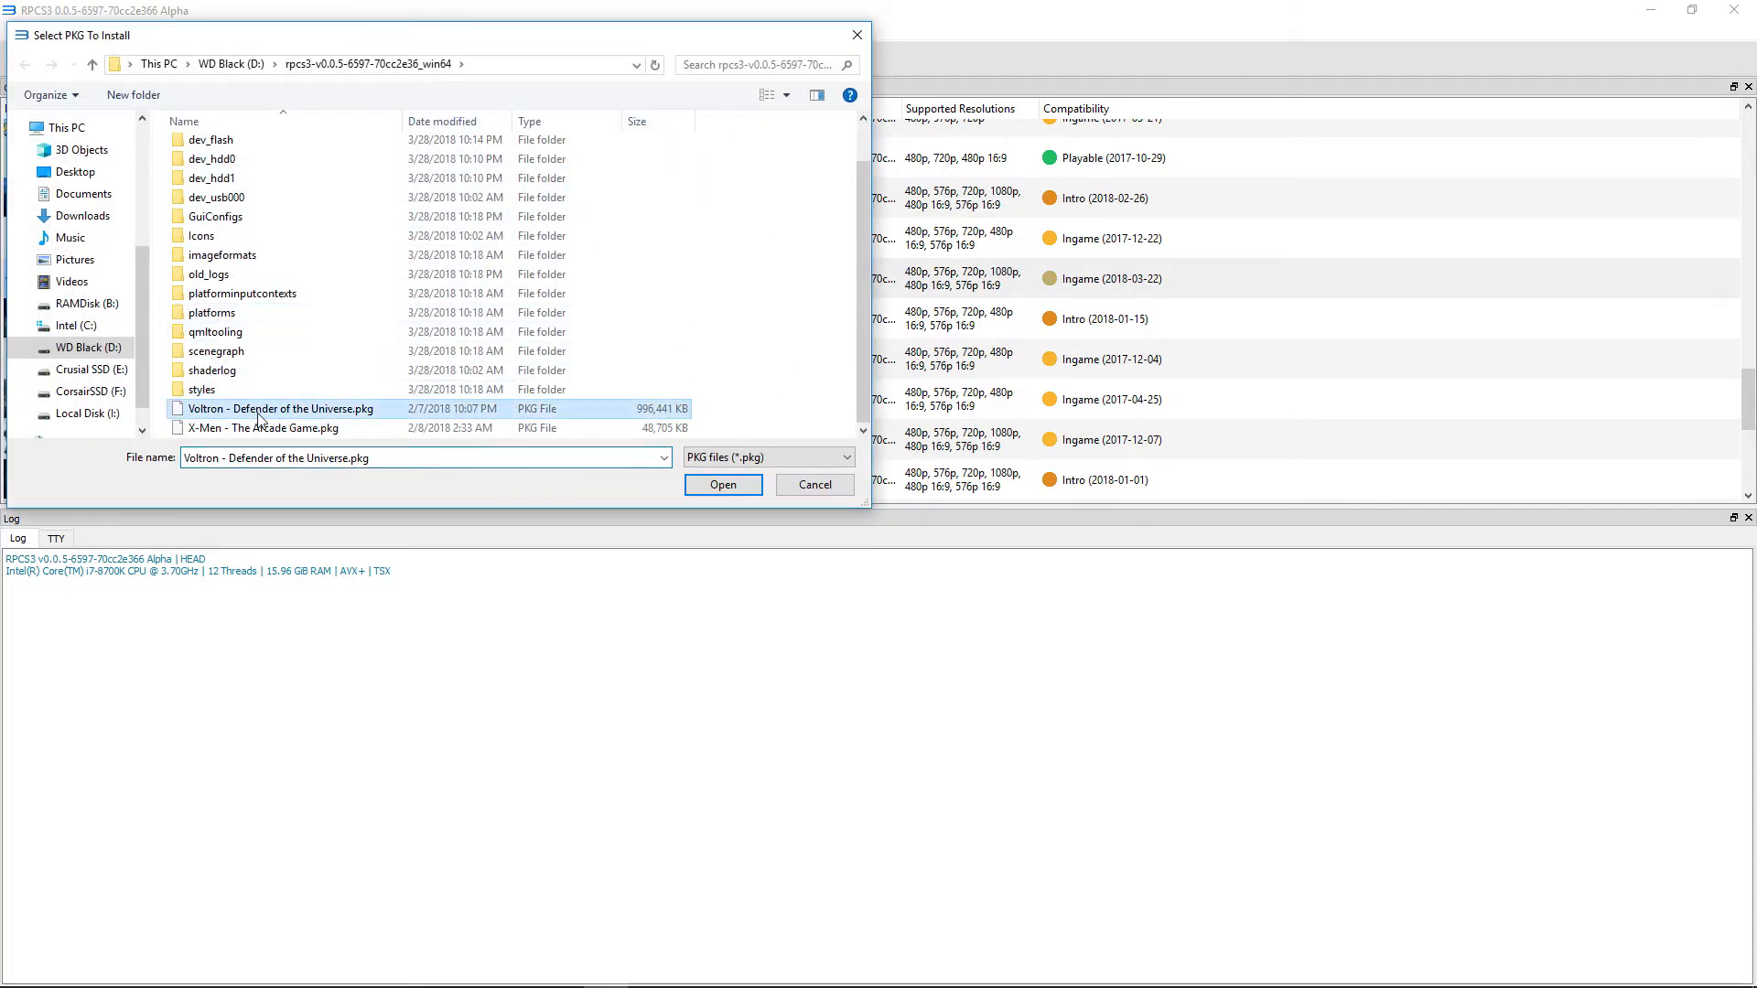
pyautogui.click(735, 486)
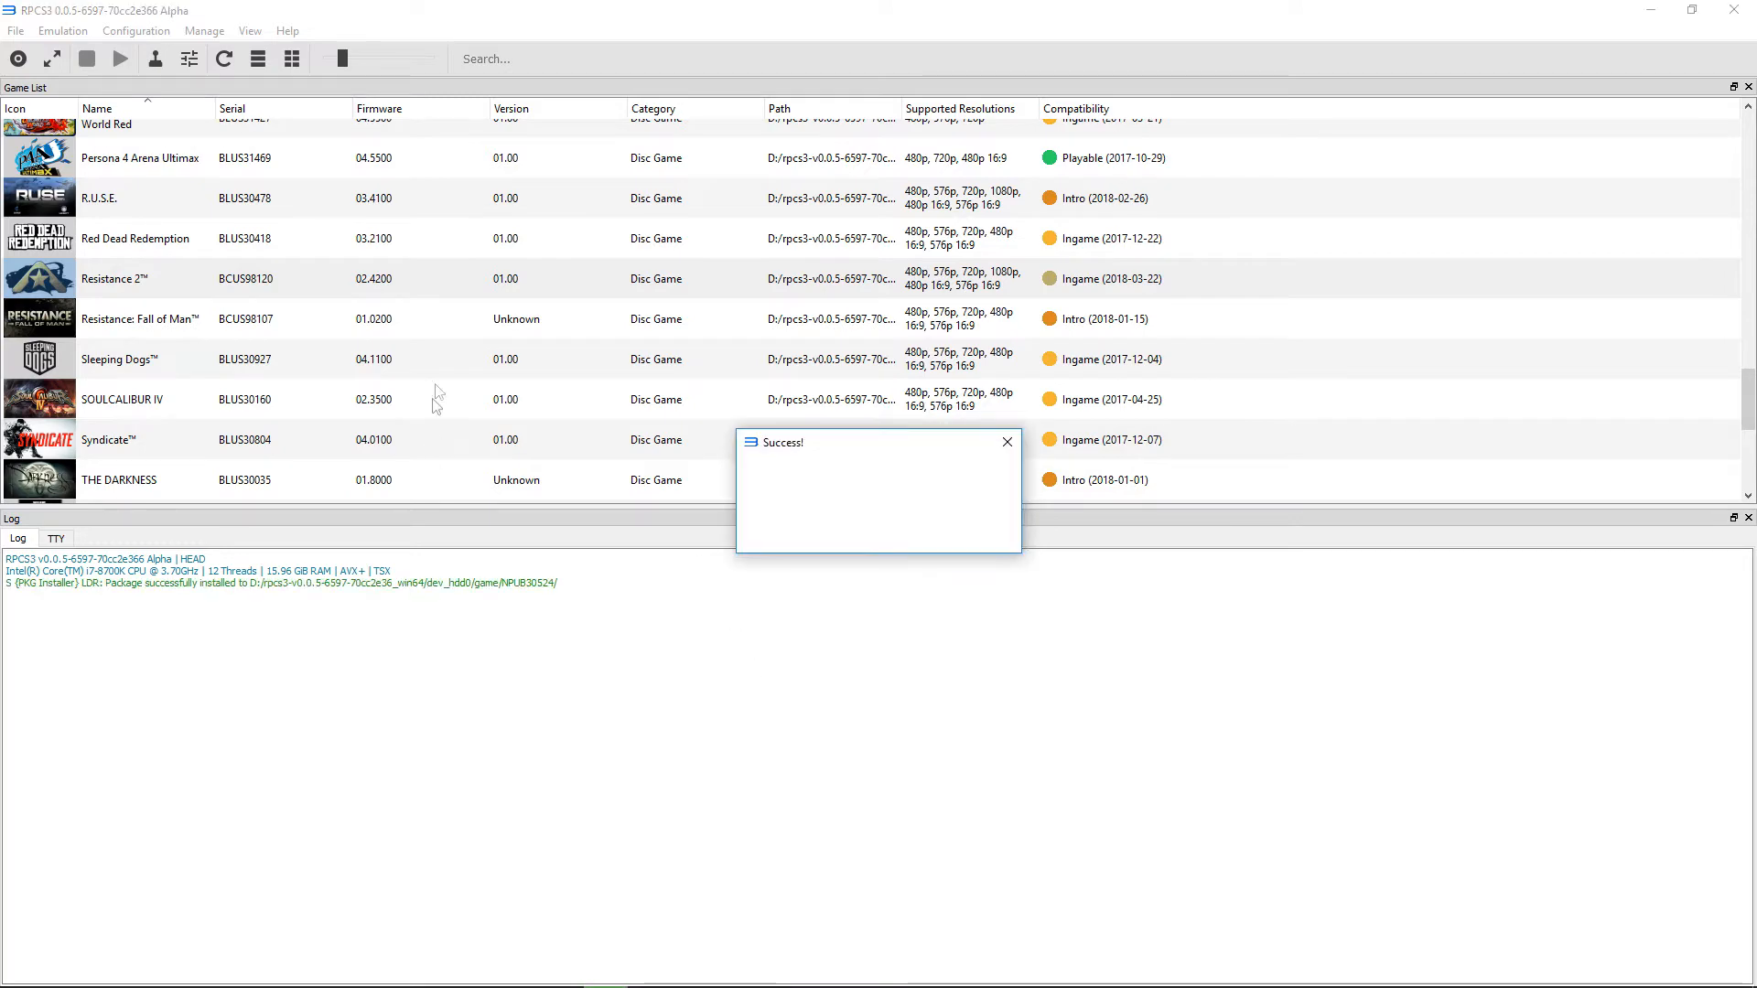
# - Dismiss the installation message with Don't show again enabled, and select the Voltron entry in the game list
pyautogui.click(801, 495)
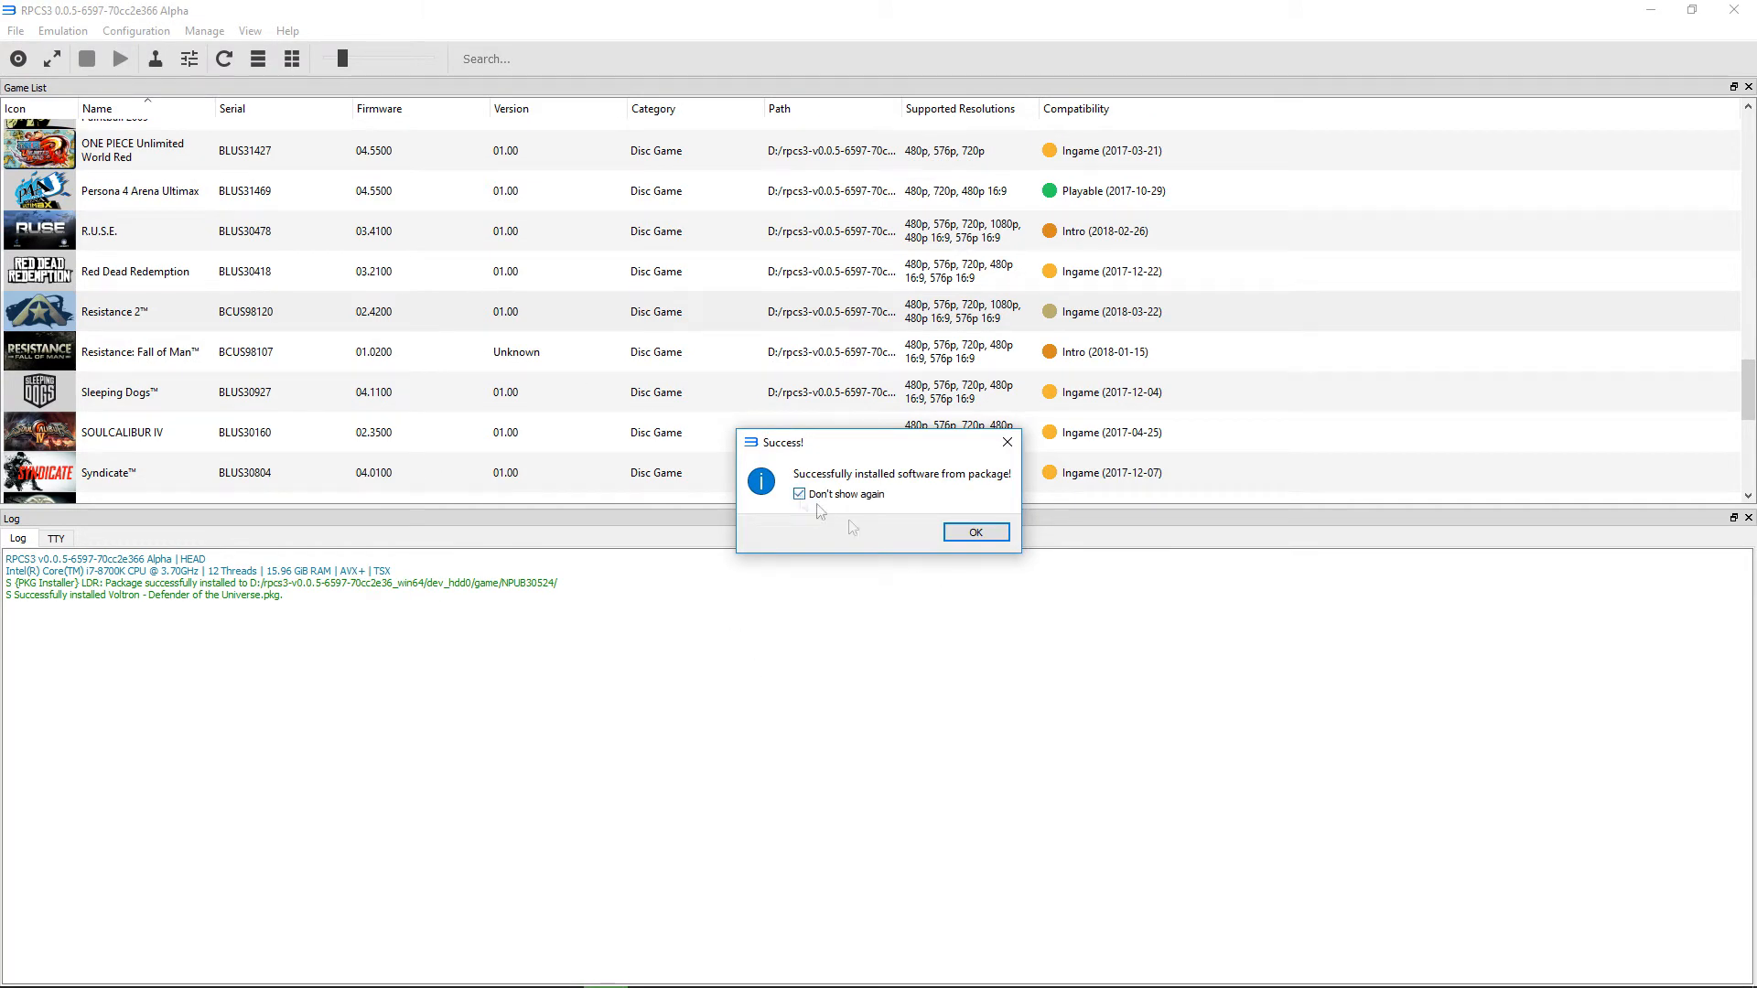
pyautogui.click(975, 534)
pyautogui.scroll(-5, 411, 400)
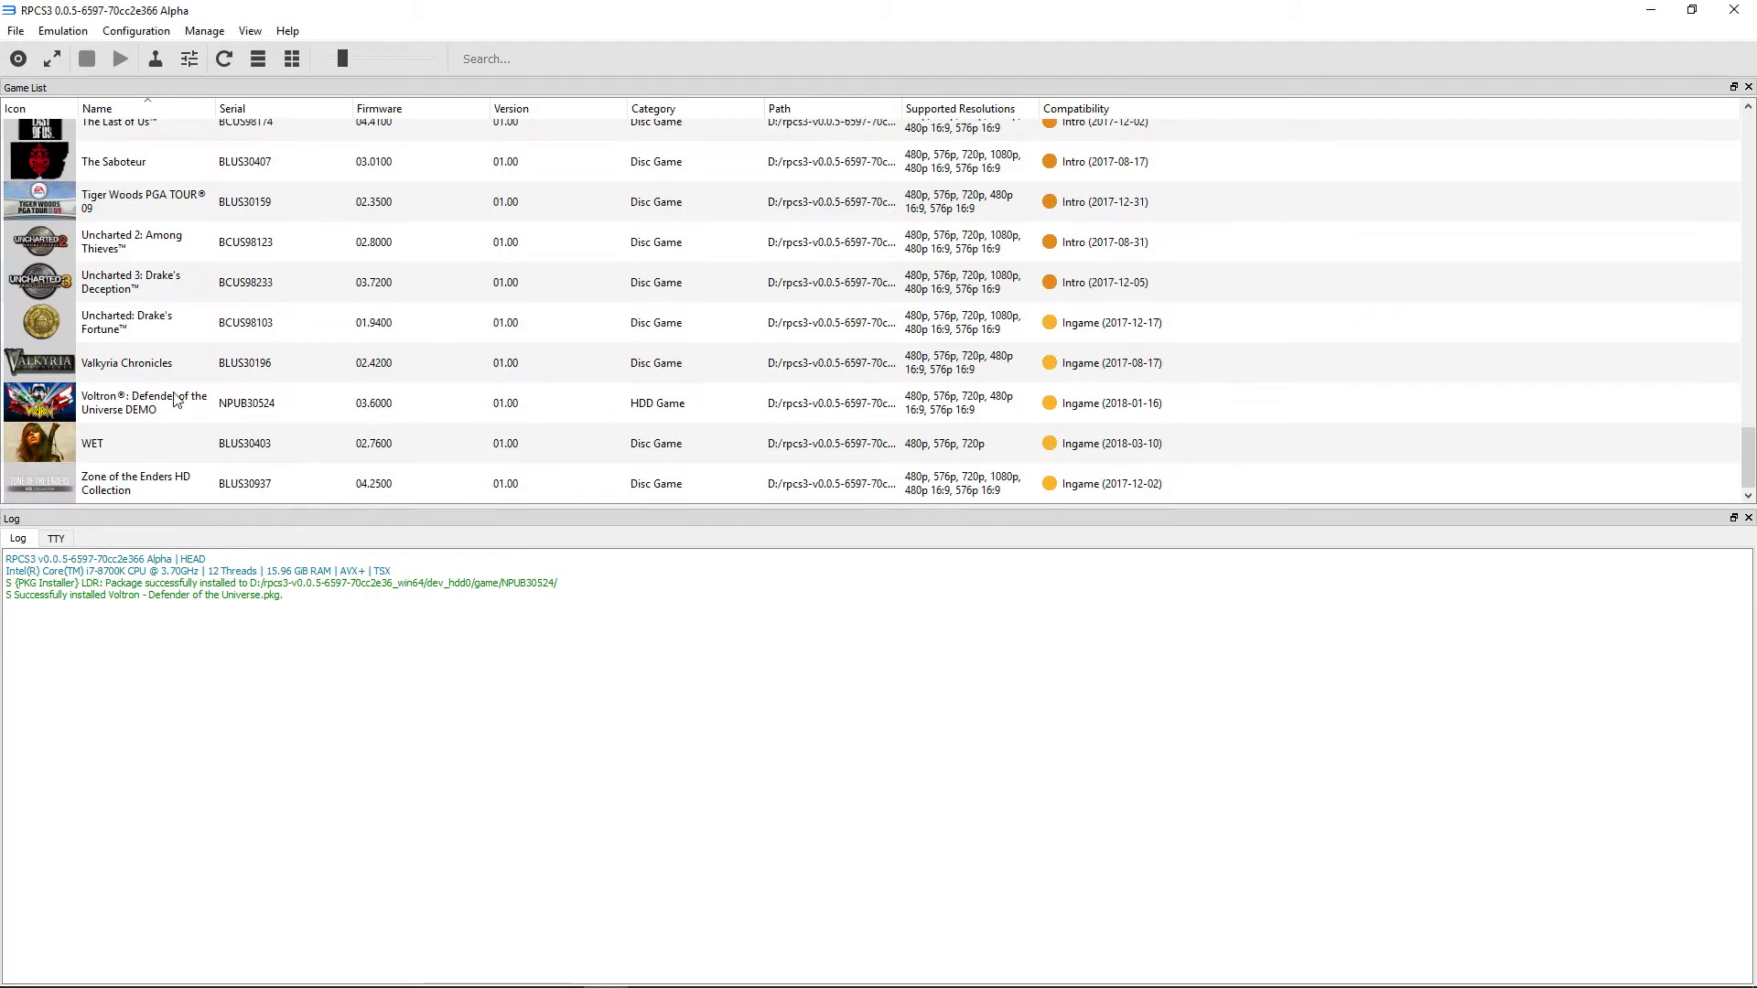
pyautogui.click(475, 404)
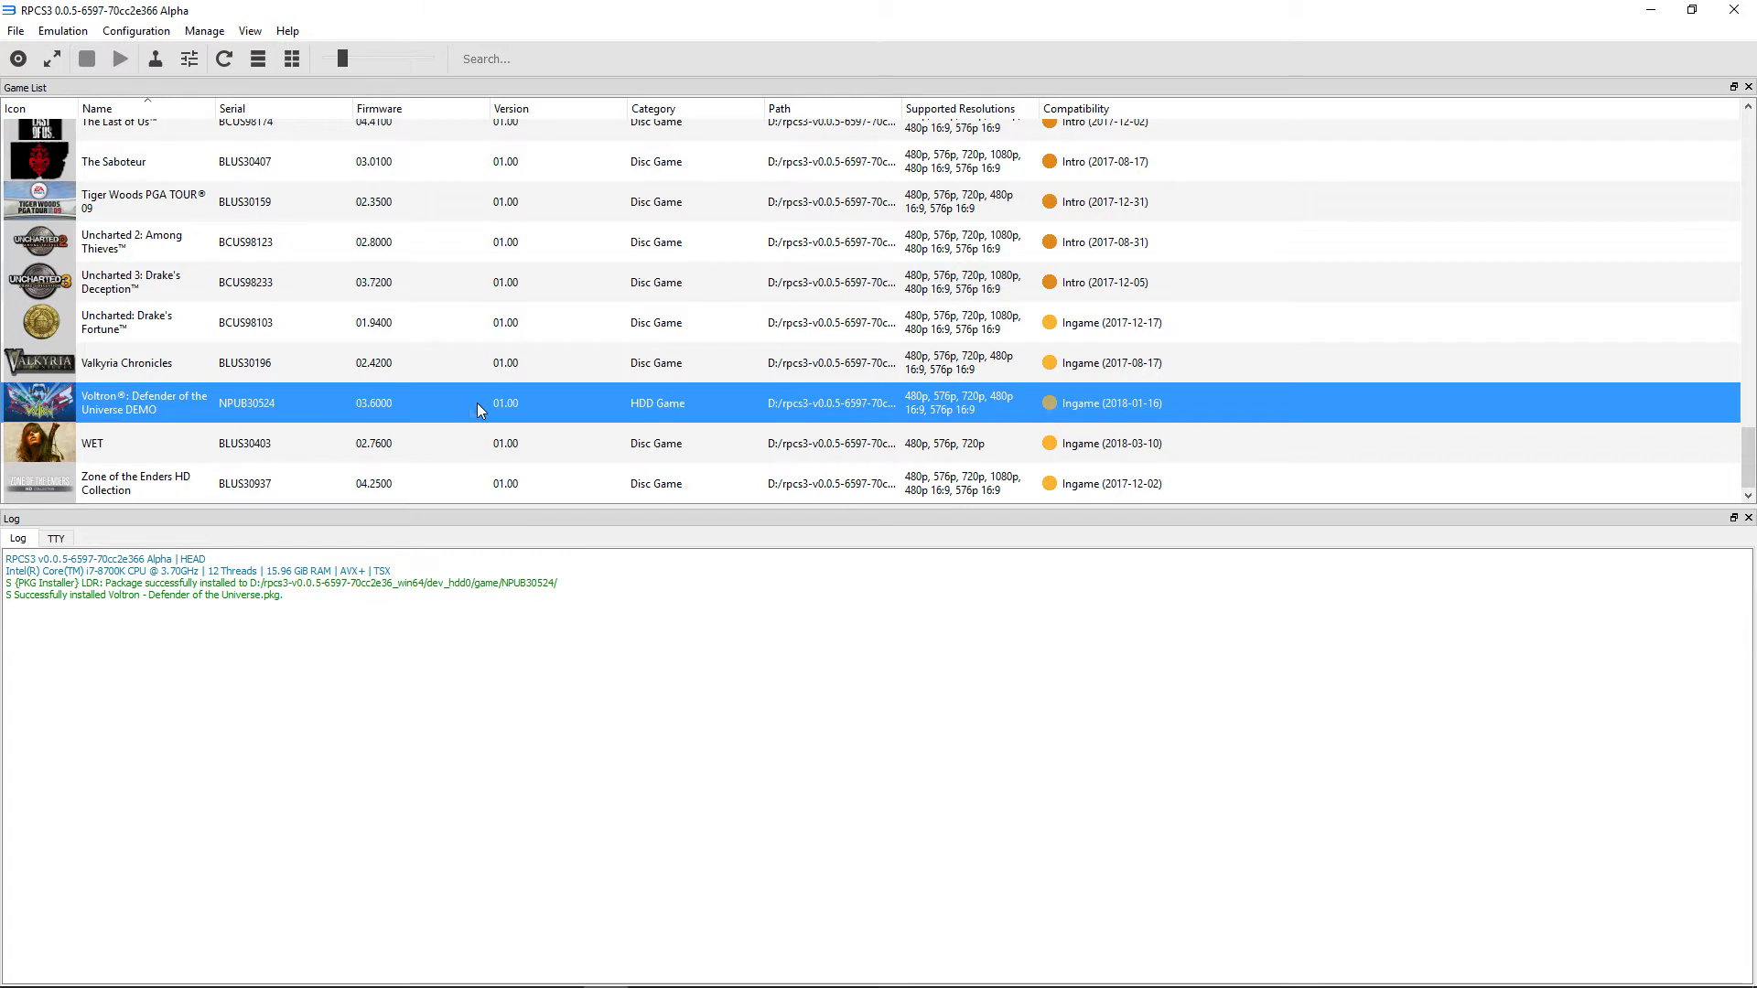
# - Install the package X-Men - The Arcade Game.pkg and select the X-Men entry in the game list
pyautogui.click(15, 30)
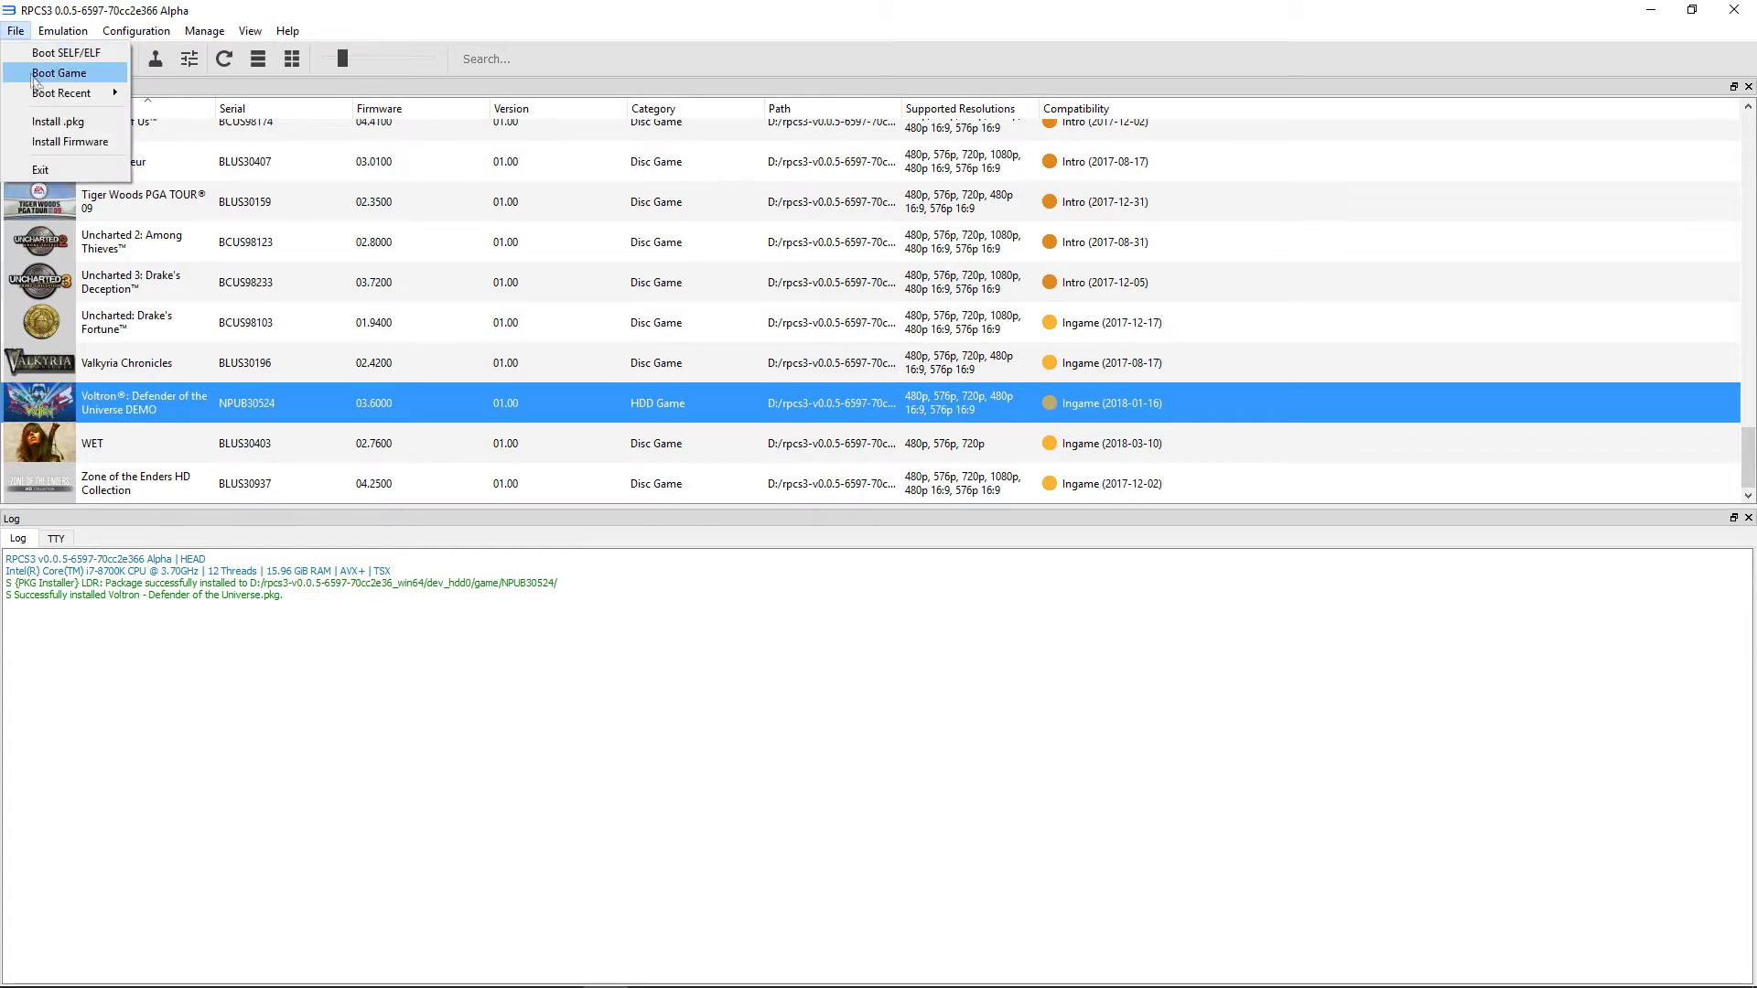
pyautogui.click(56, 121)
pyautogui.click(228, 428)
pyautogui.click(723, 485)
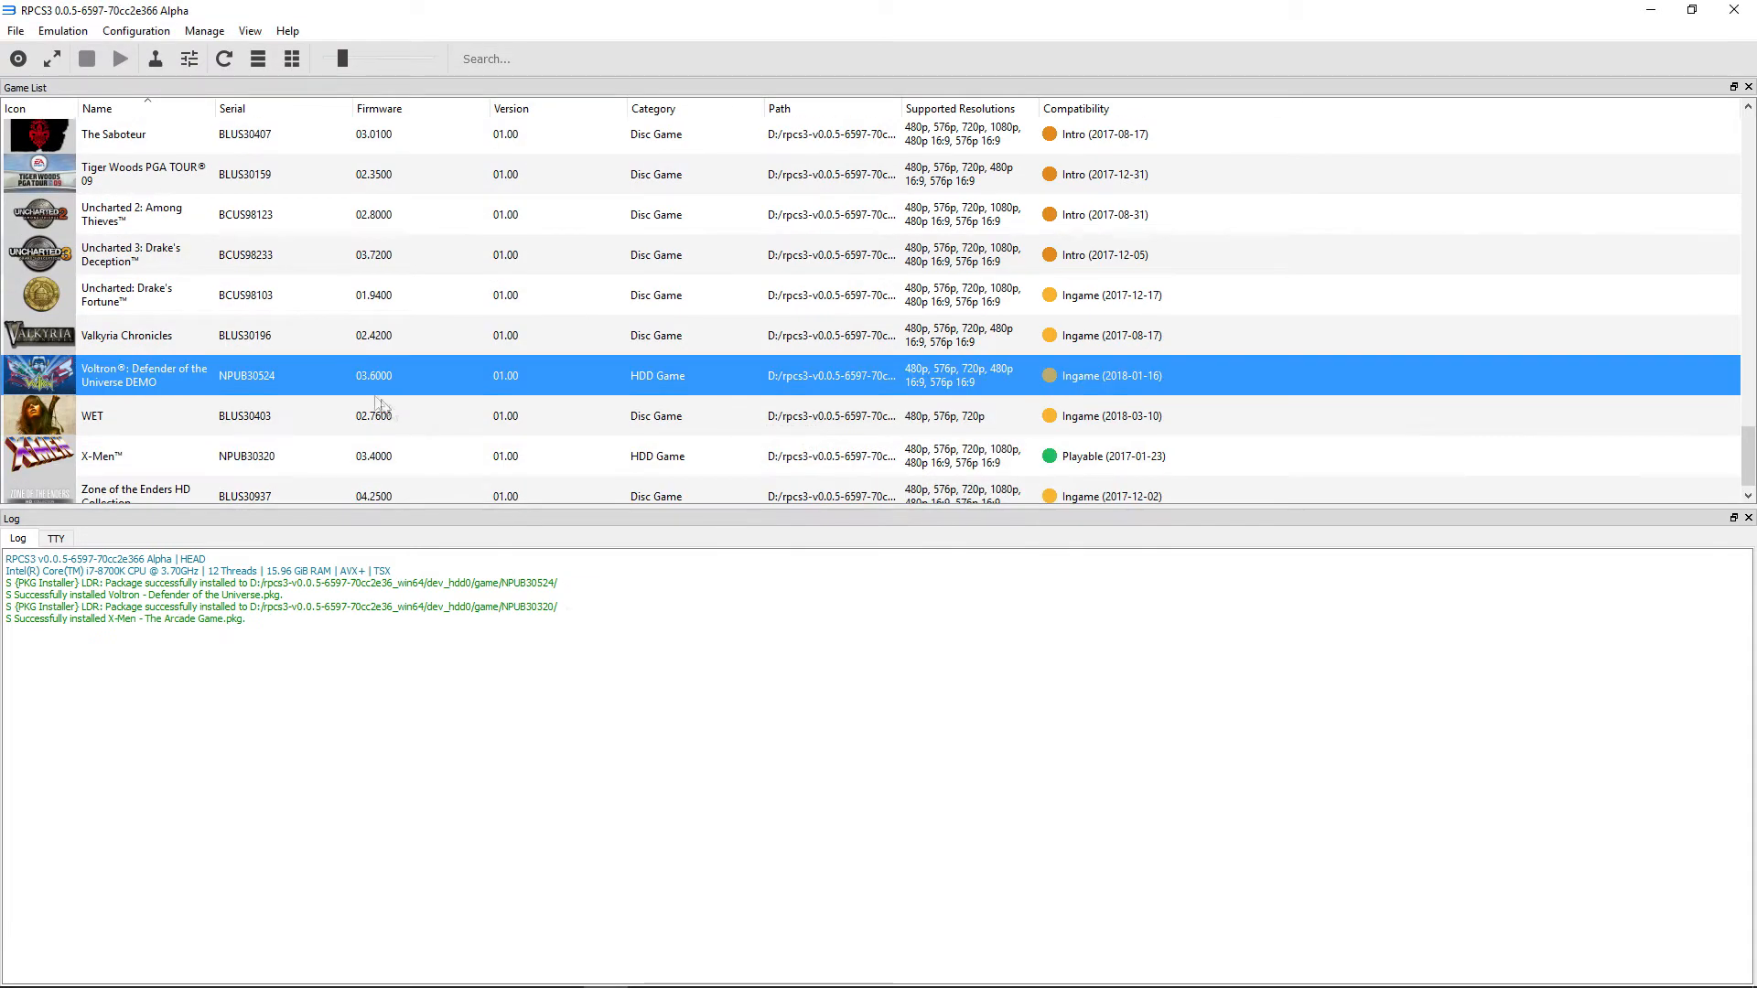
pyautogui.scroll(-1, 266, 371)
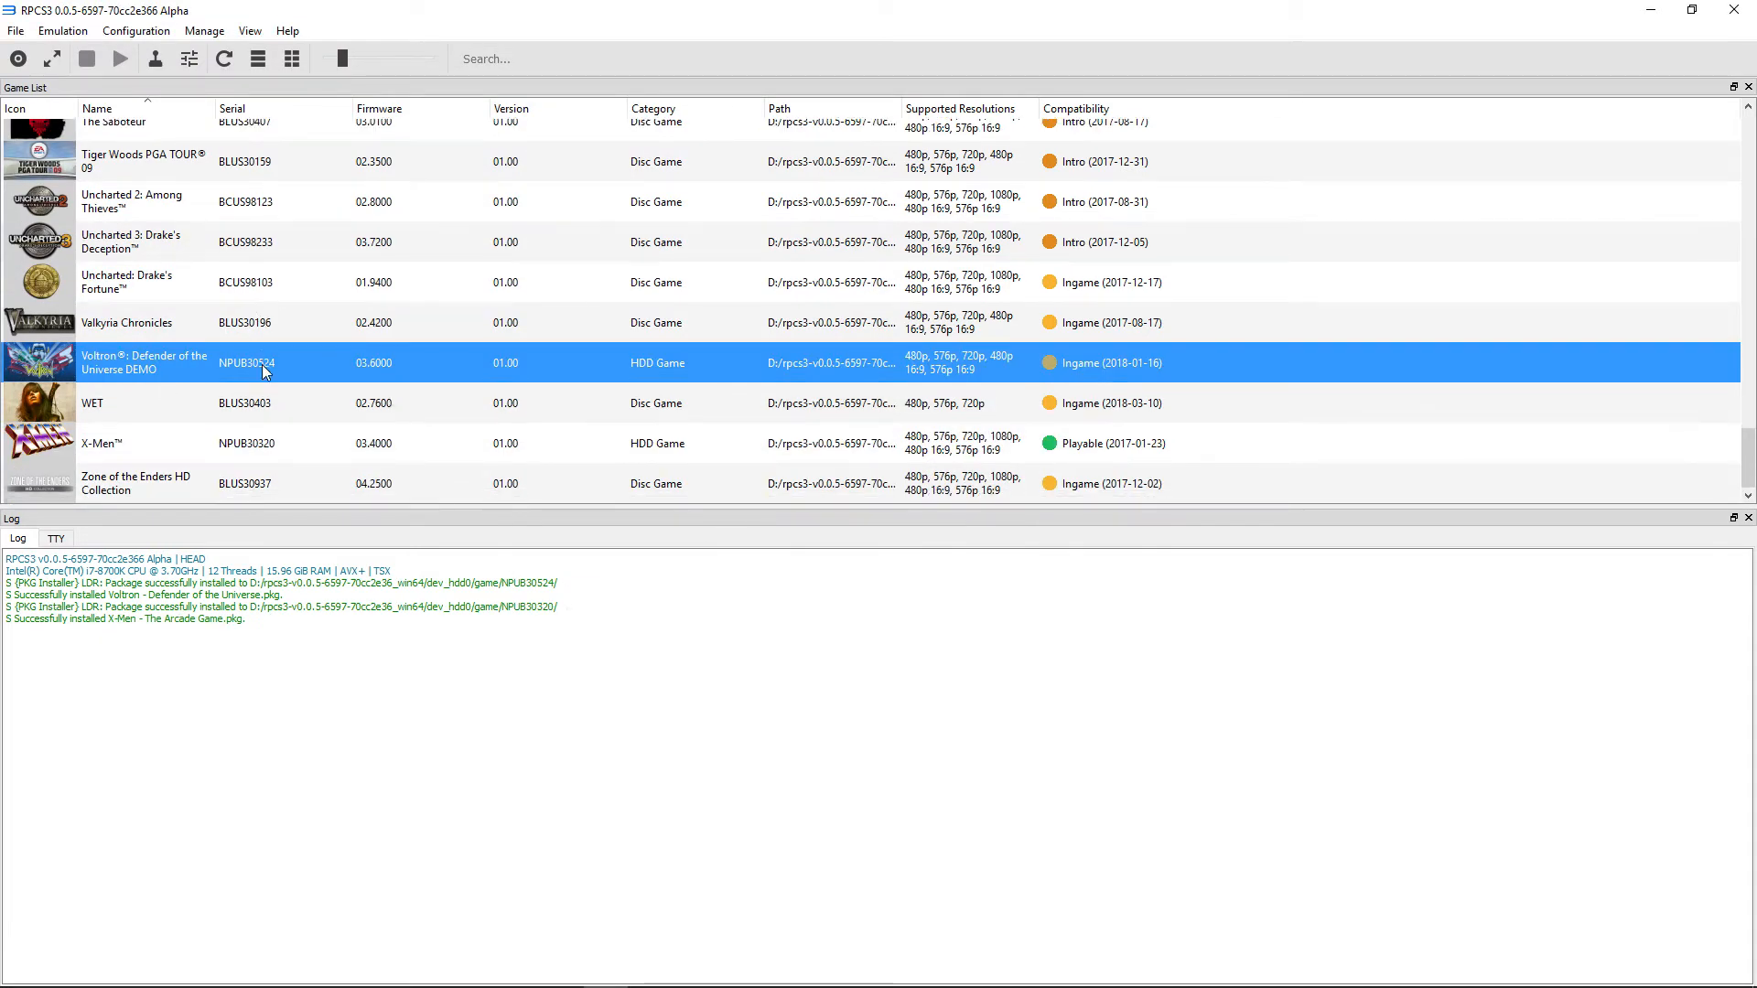
pyautogui.click(243, 448)
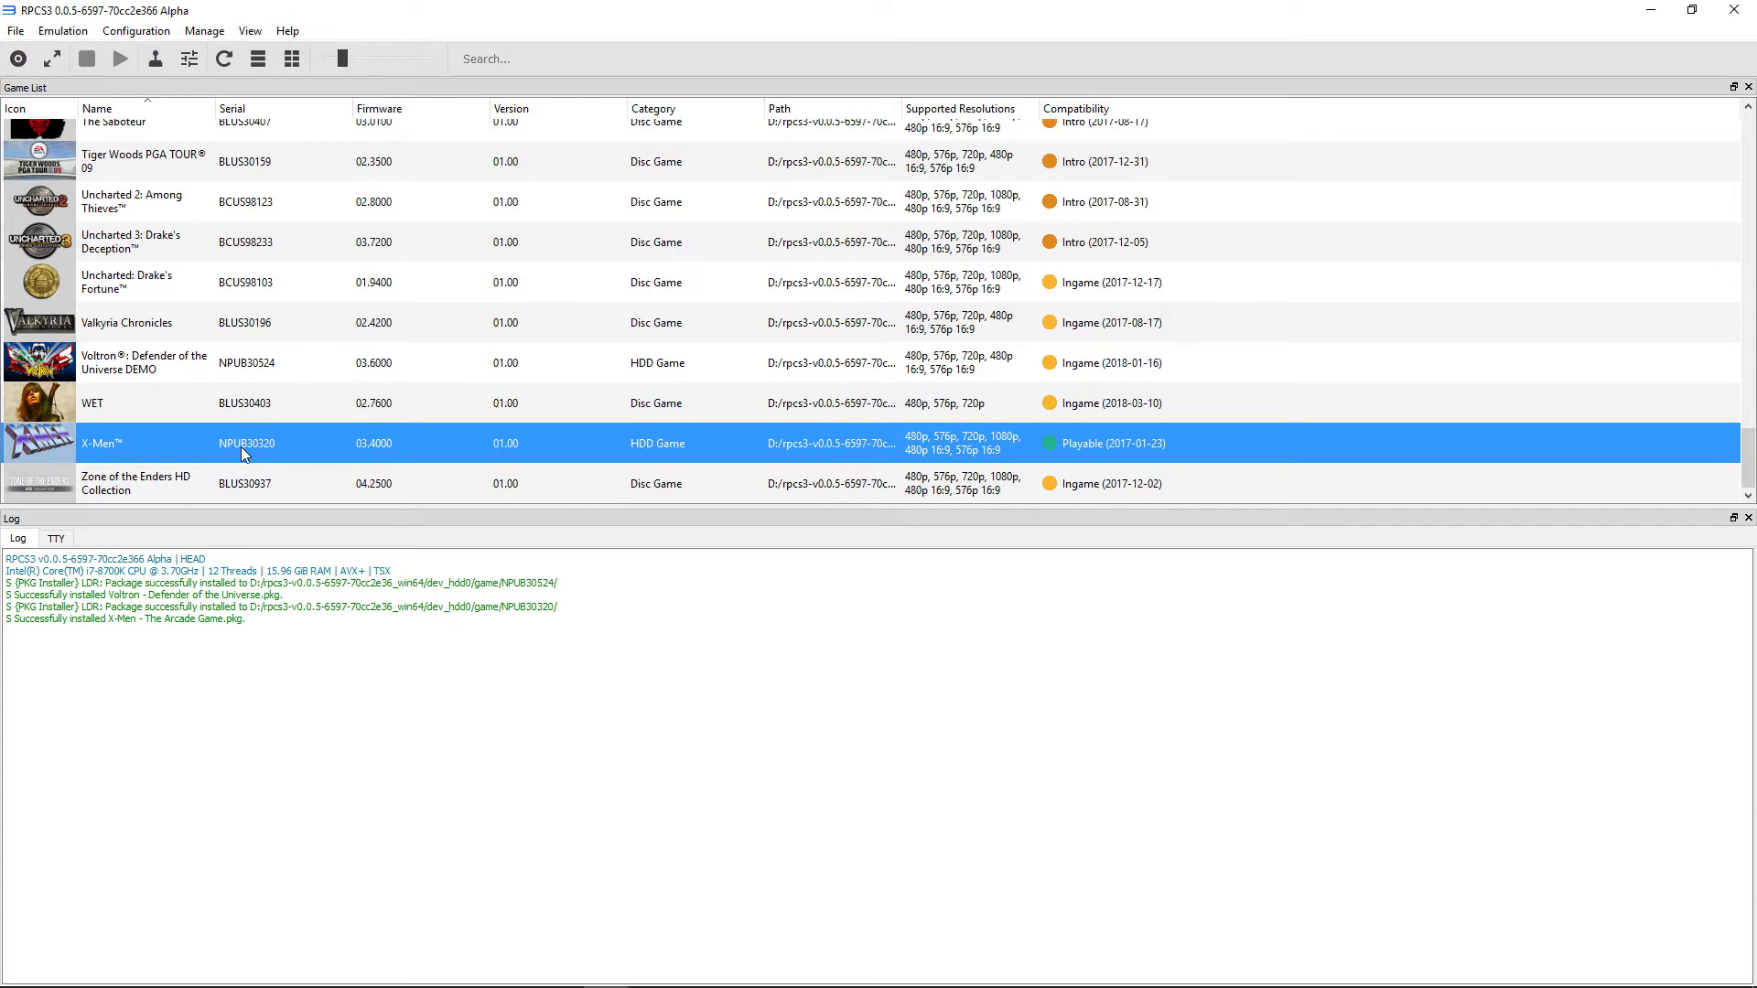
# - Open the global CPU settings, examine the decoder and firmware options, and close them without changes
pyautogui.click(136, 33)
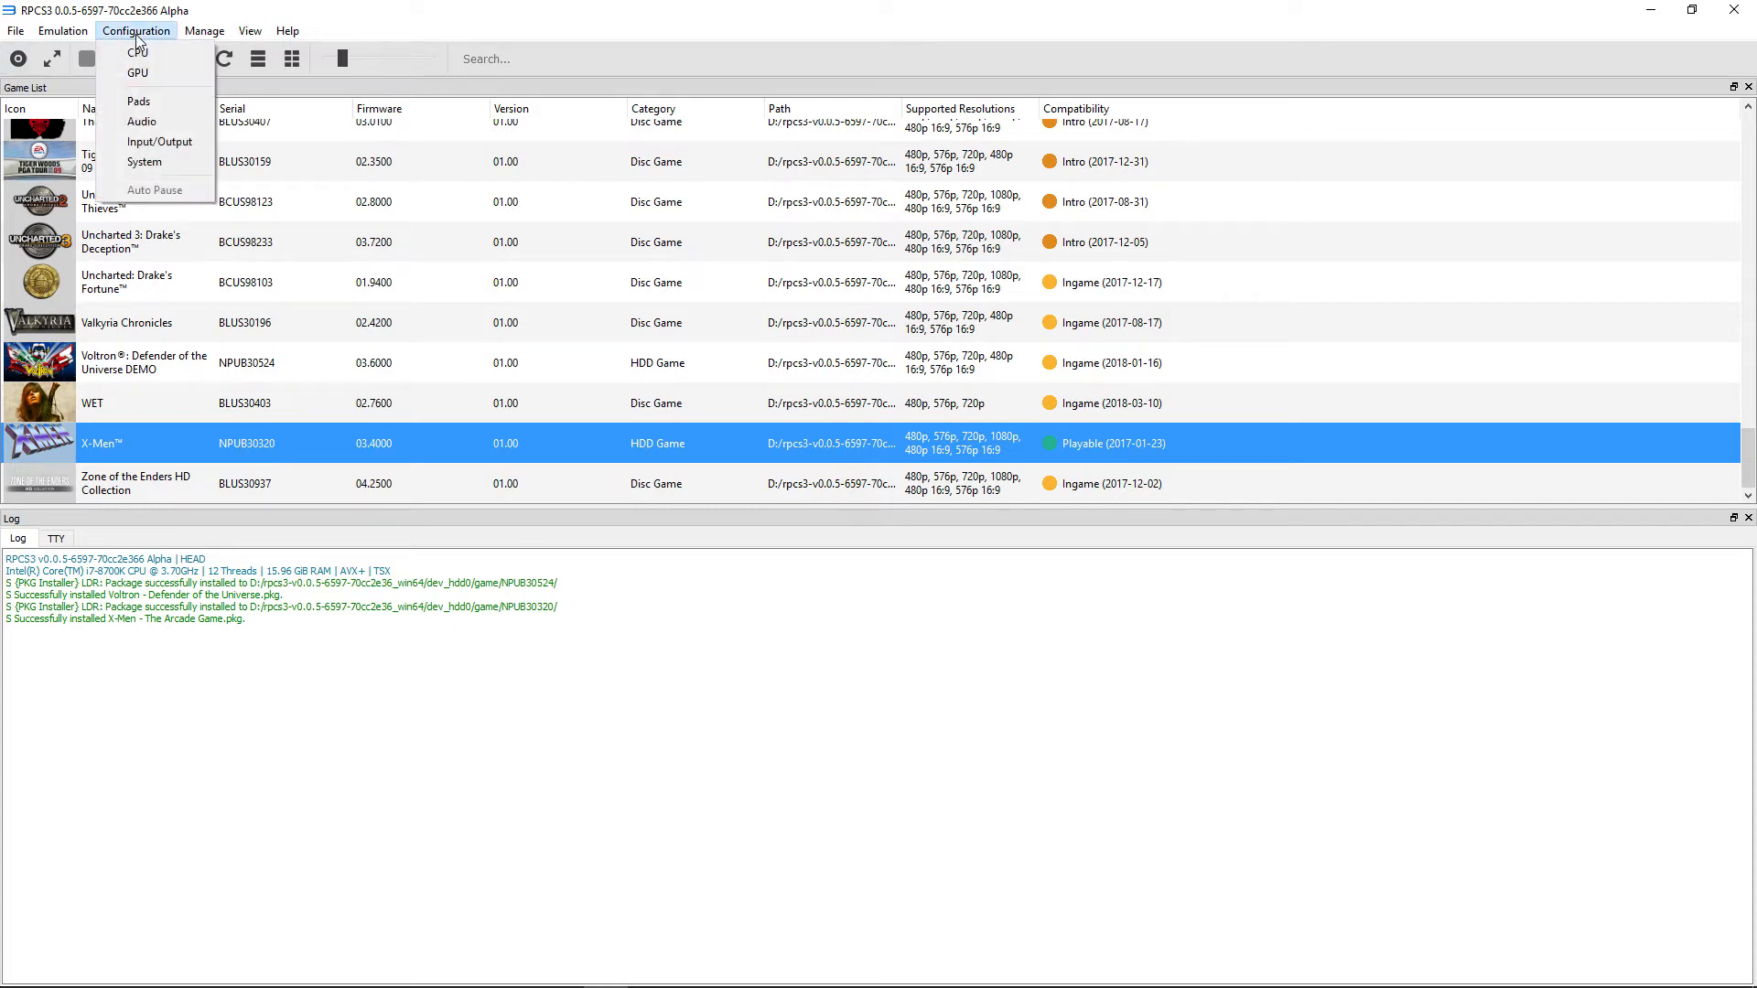
pyautogui.click(572, 732)
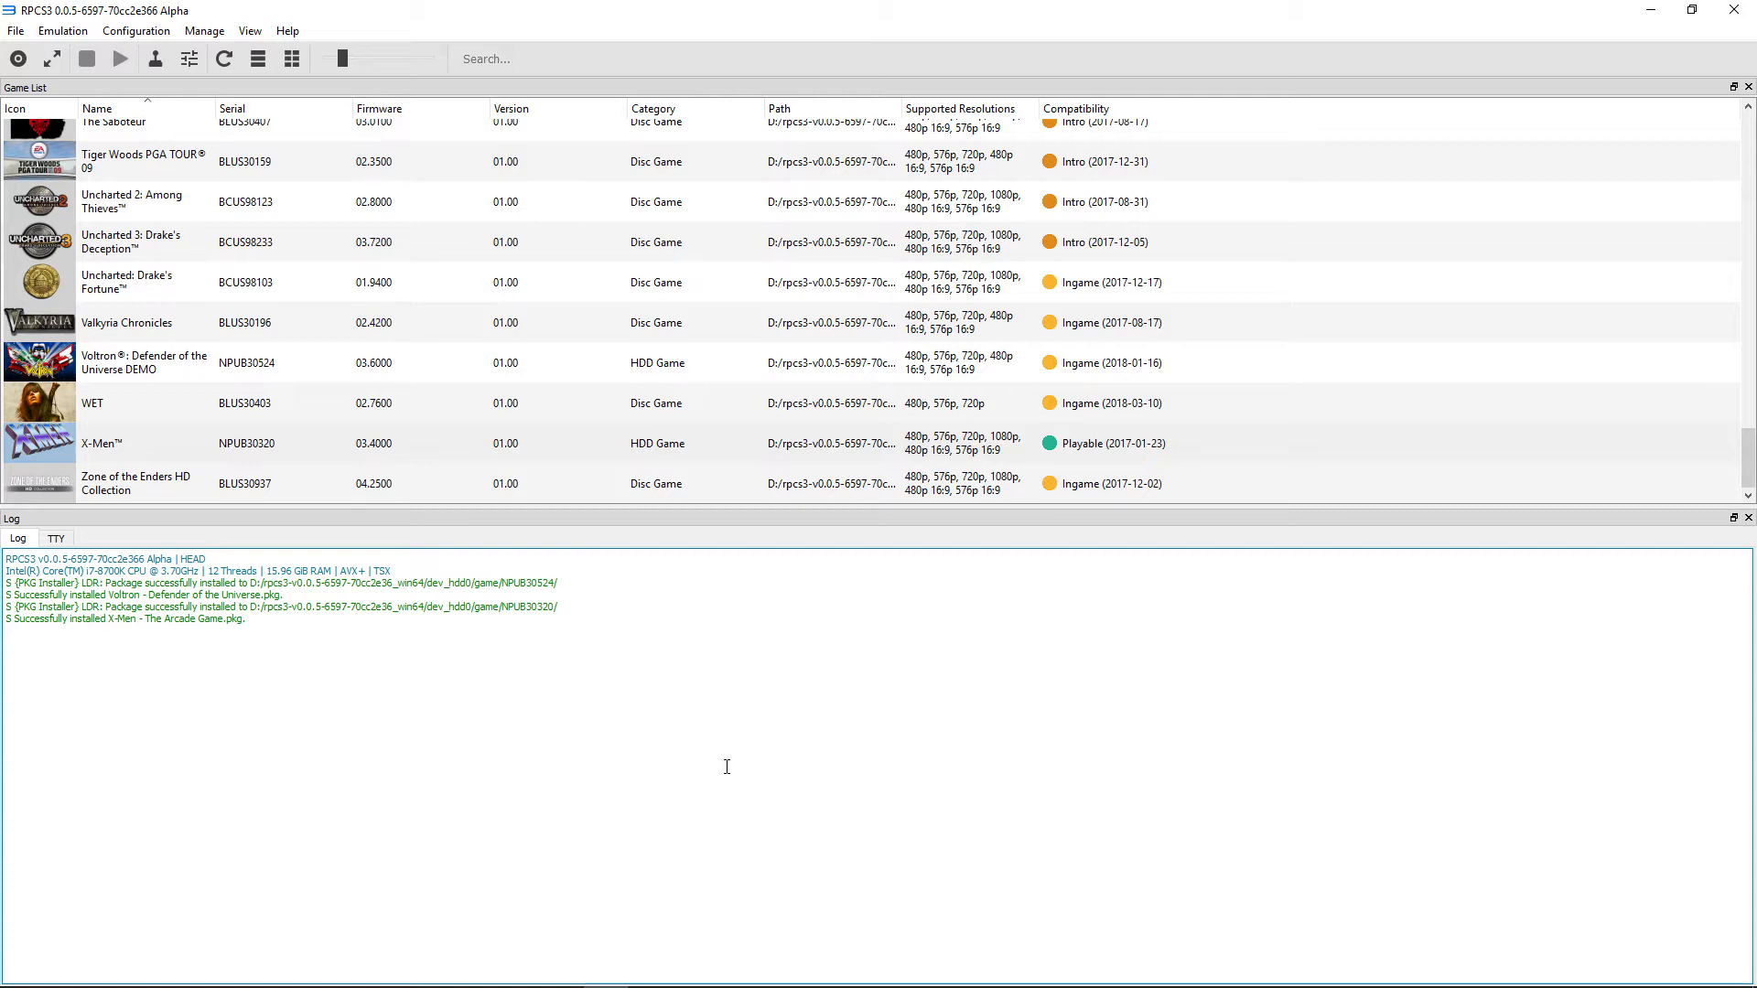
pyautogui.click(131, 33)
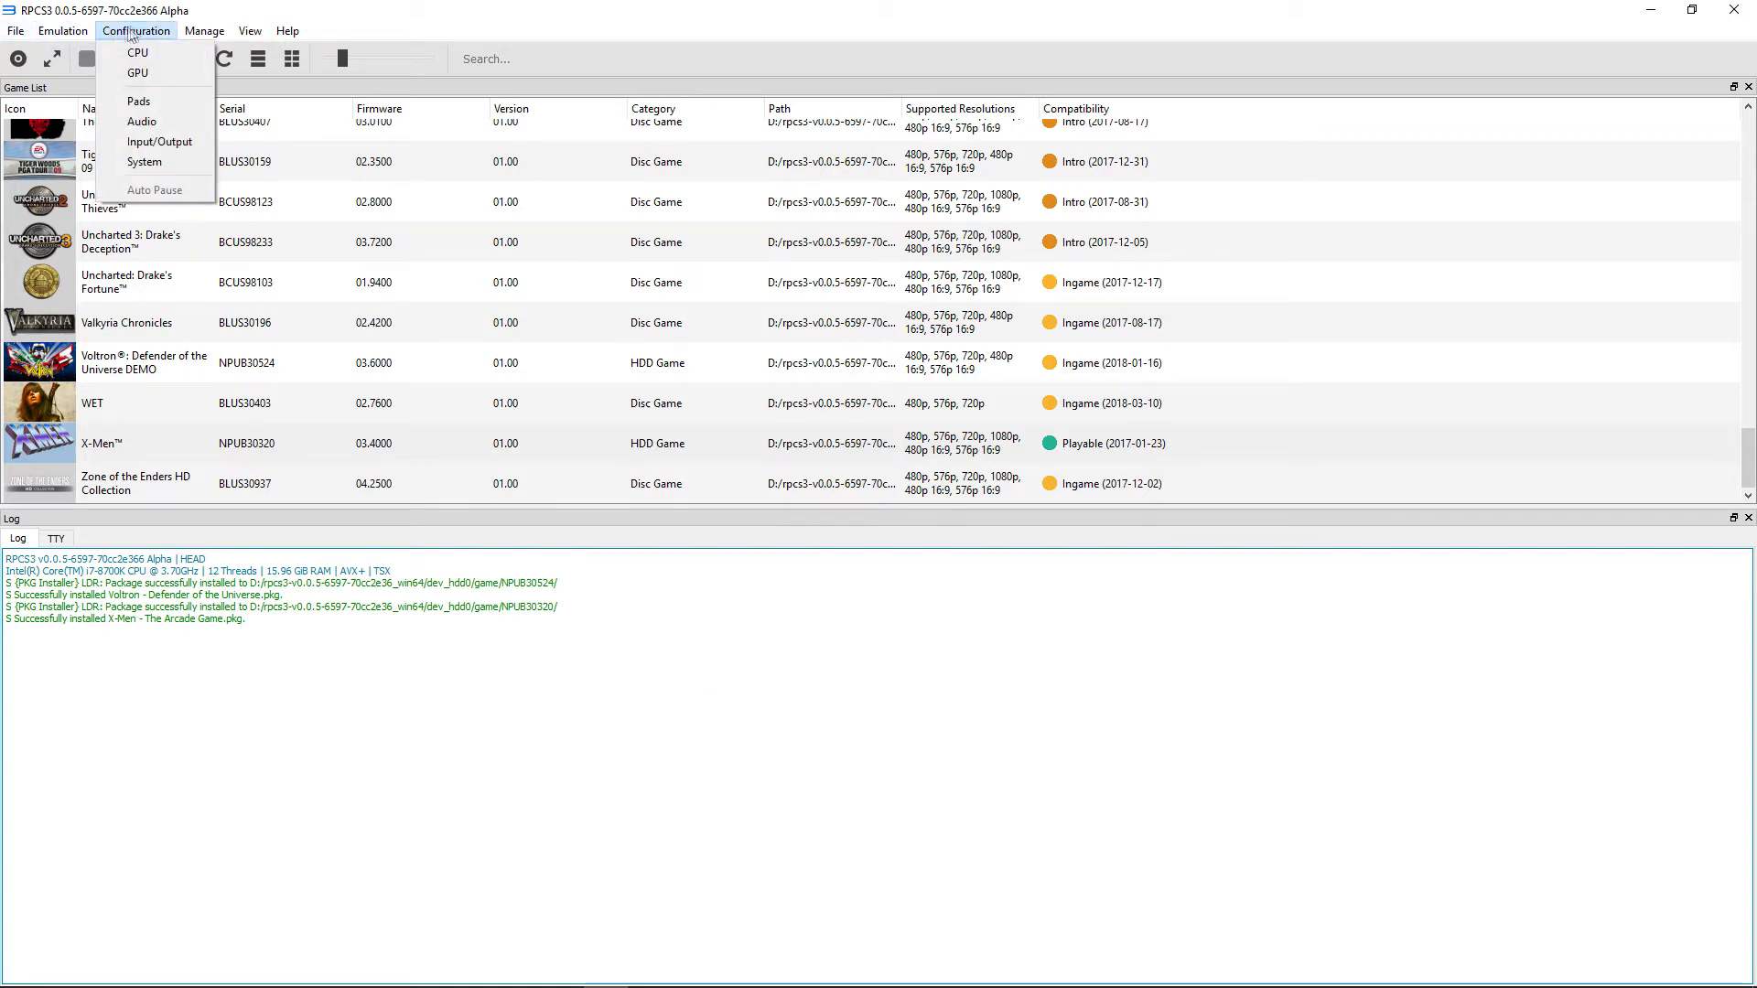
pyautogui.click(137, 52)
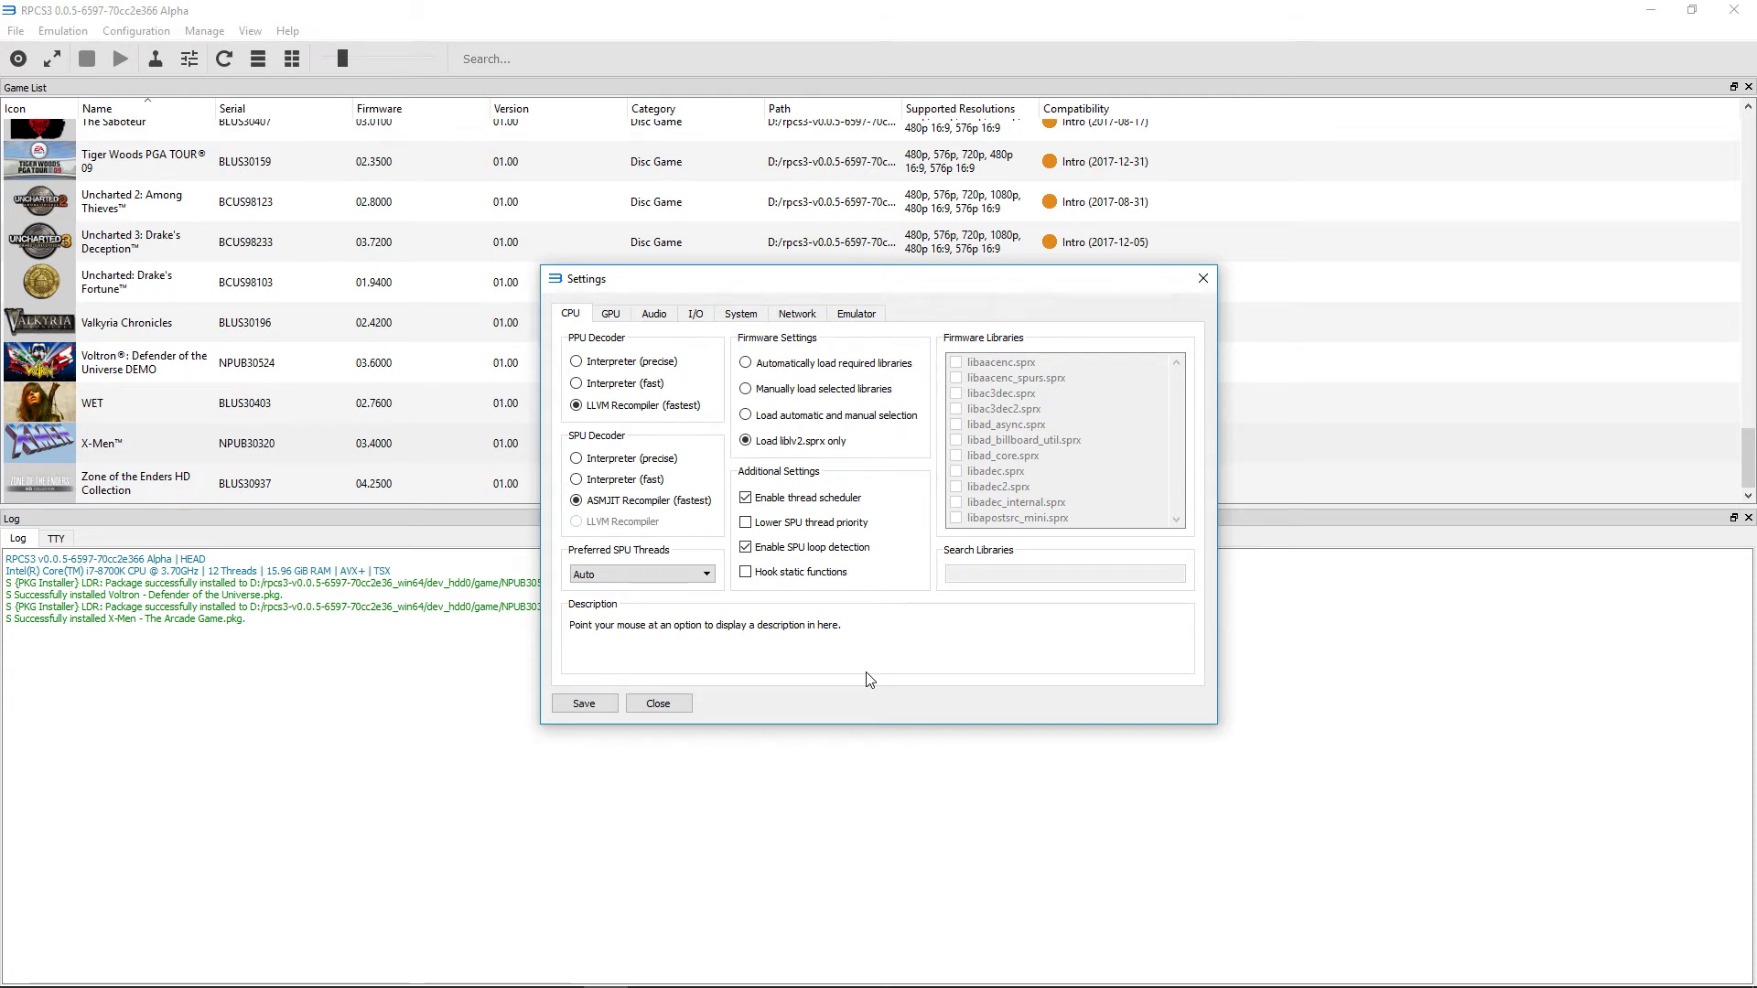
pyautogui.click(684, 702)
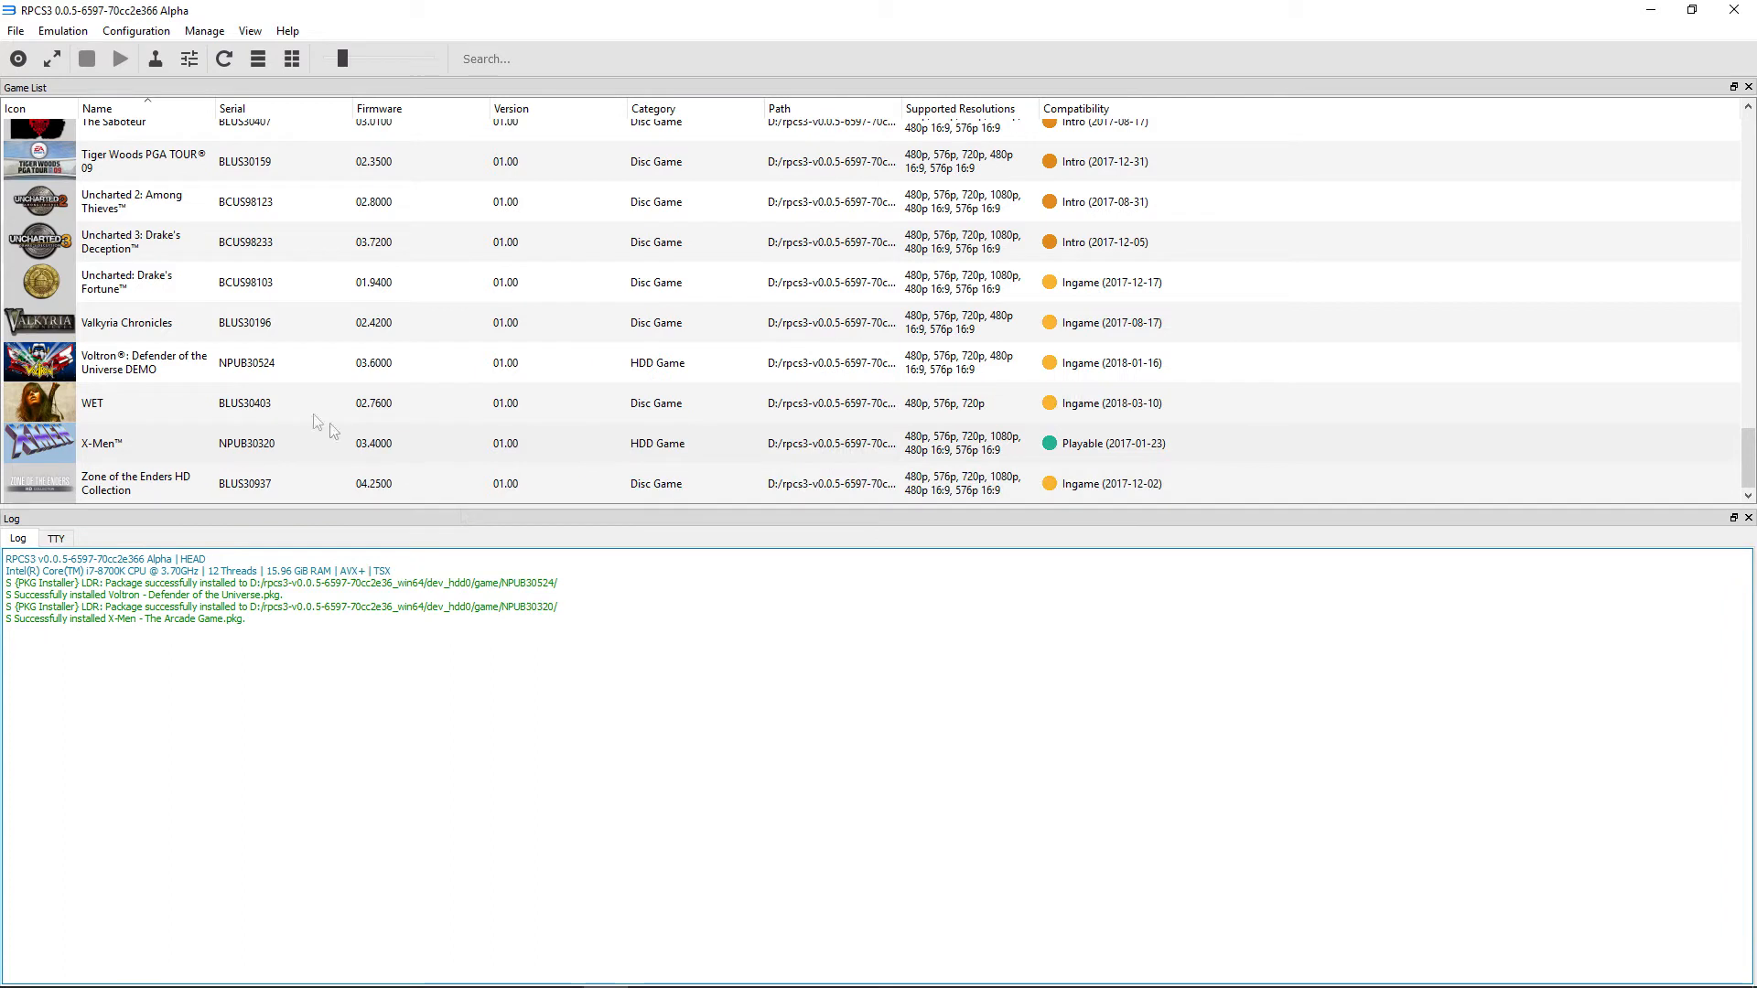
# - Open the game-specific configuration for Uncharted: Drake's Fortune, examine its settings window, and close it without saving
pyautogui.click(194, 289)
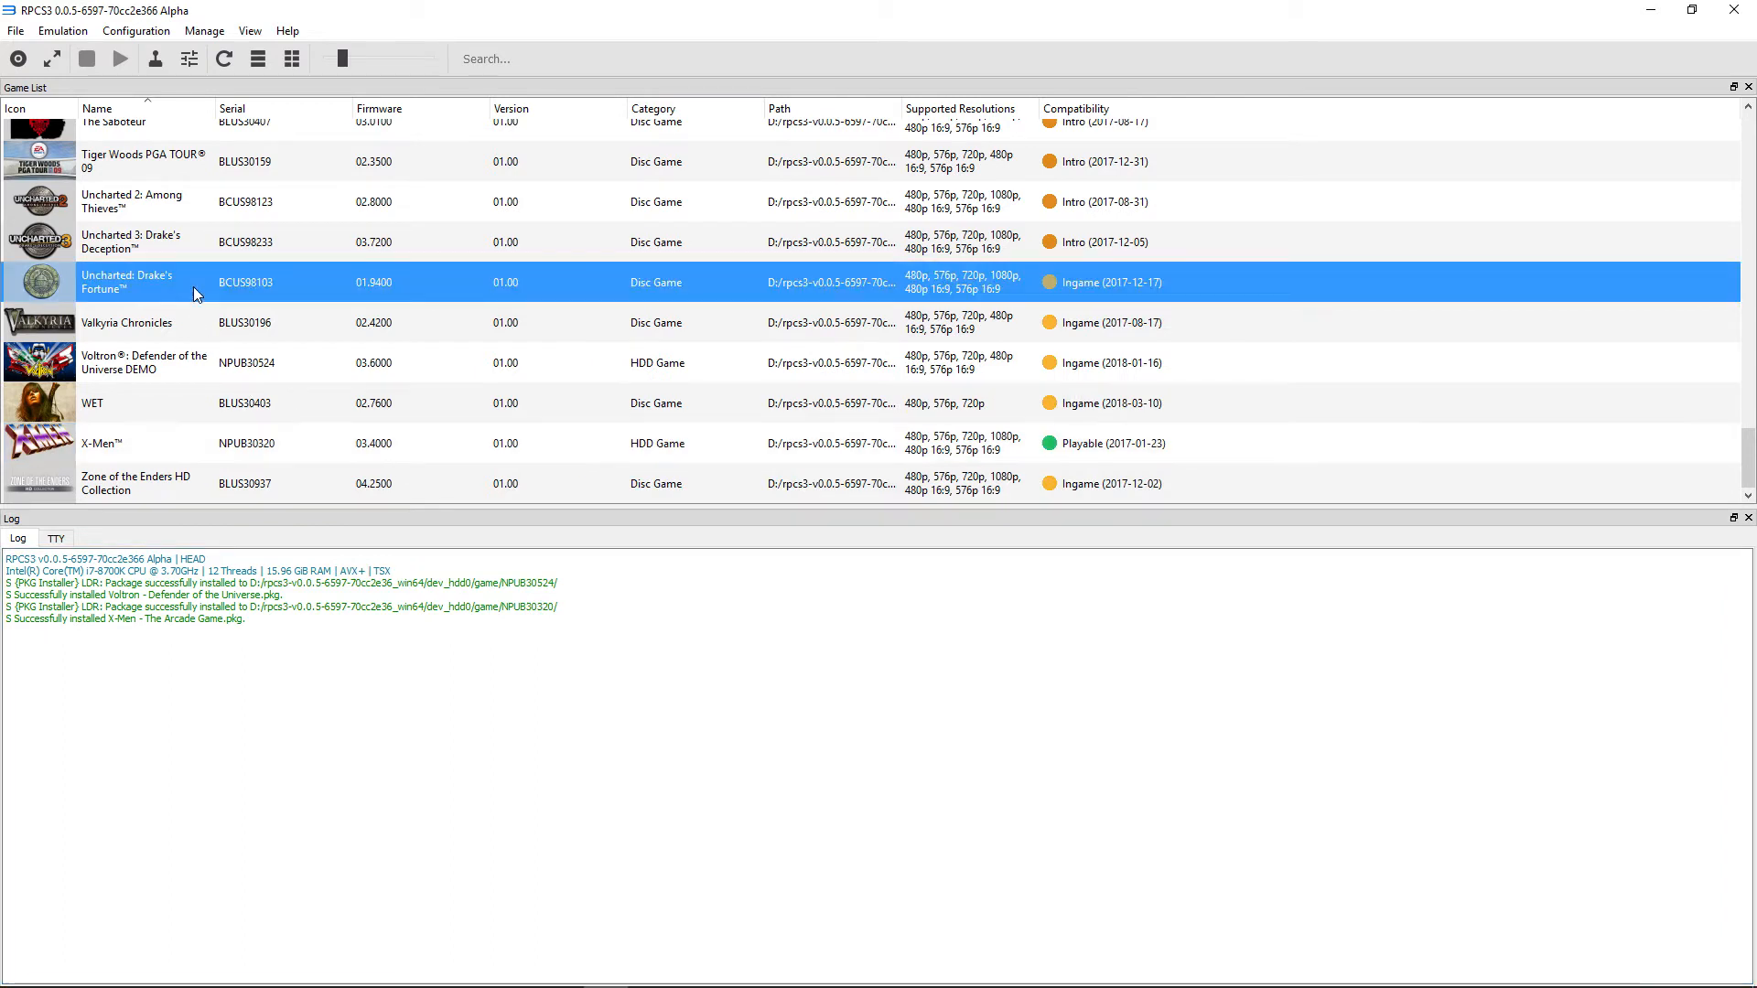
pyautogui.click(137, 34)
pyautogui.click(138, 34)
pyautogui.rightClick(261, 280)
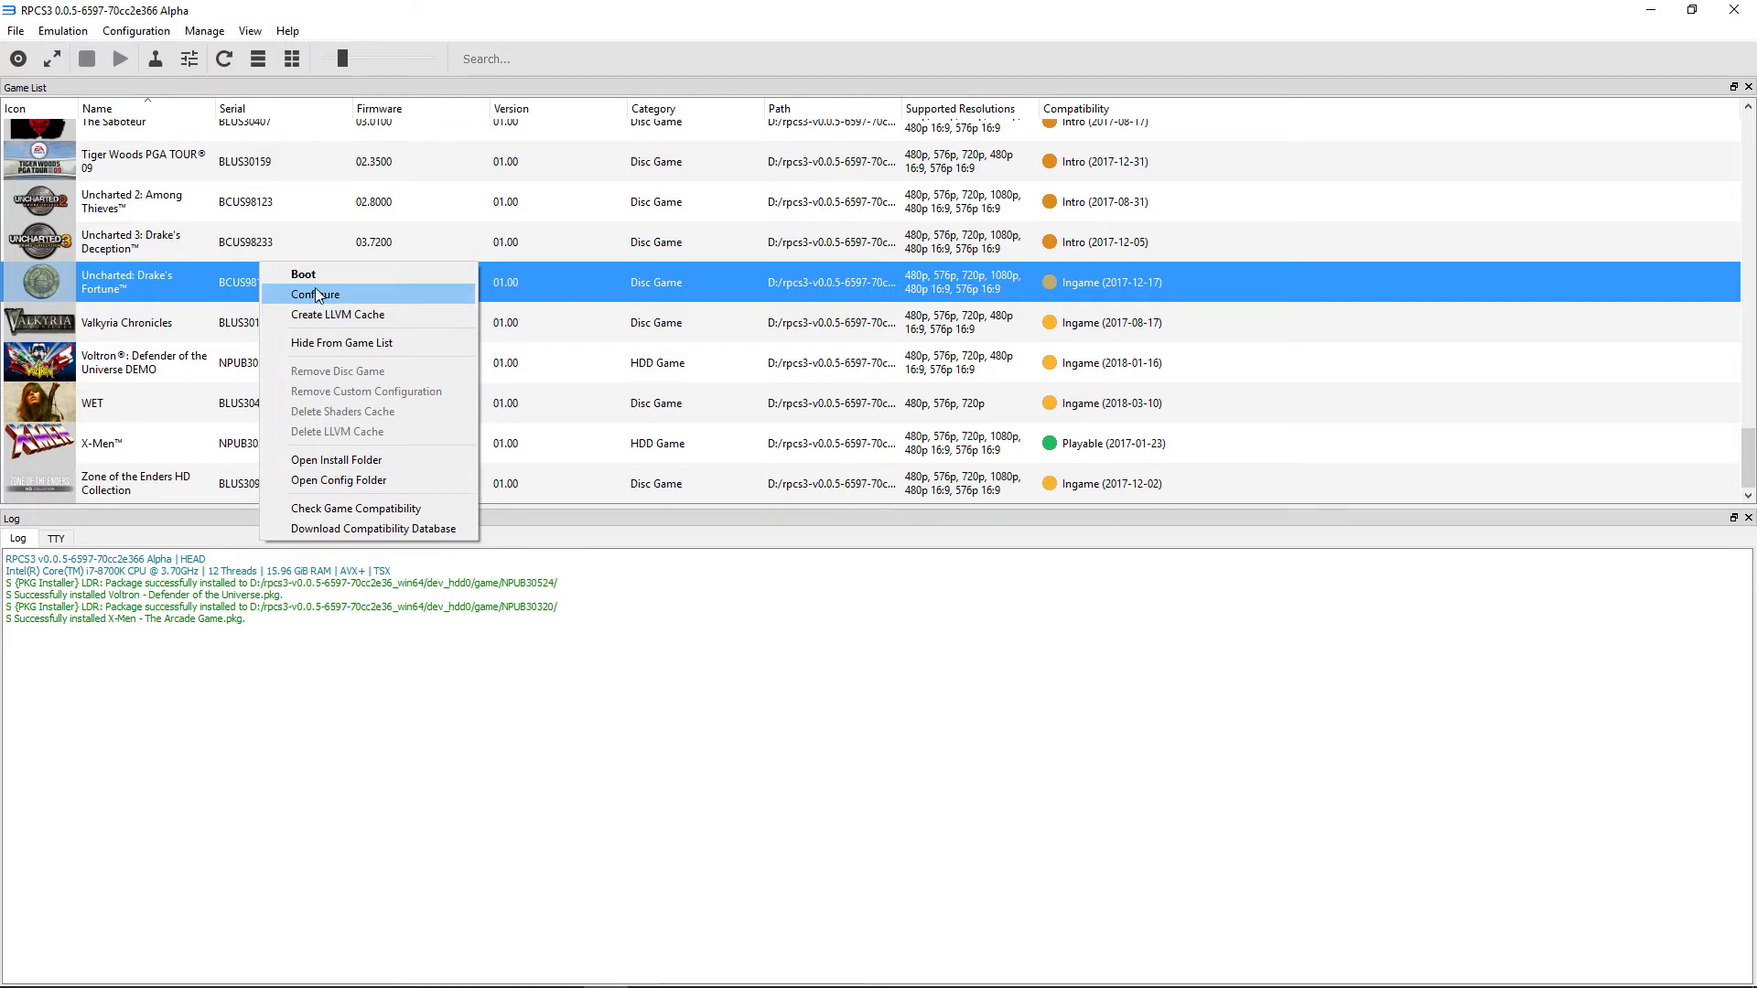
pyautogui.click(307, 295)
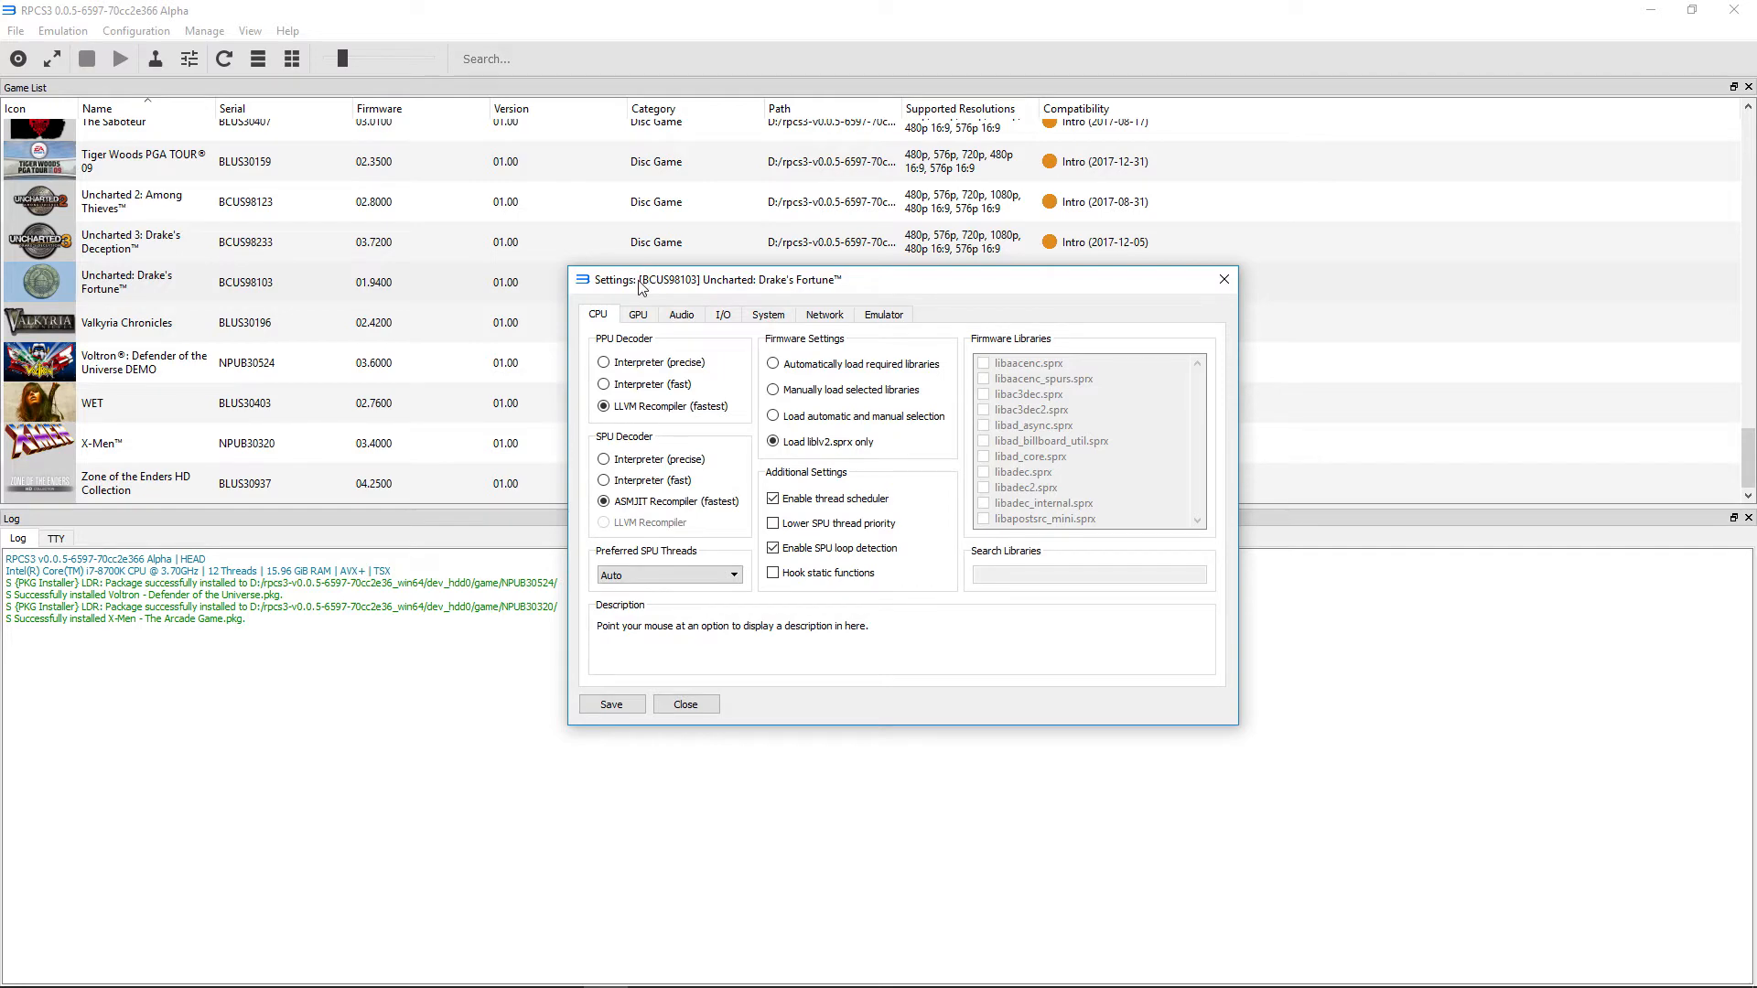
pyautogui.moveTo(639, 282); pyautogui.dragTo(780, 299)
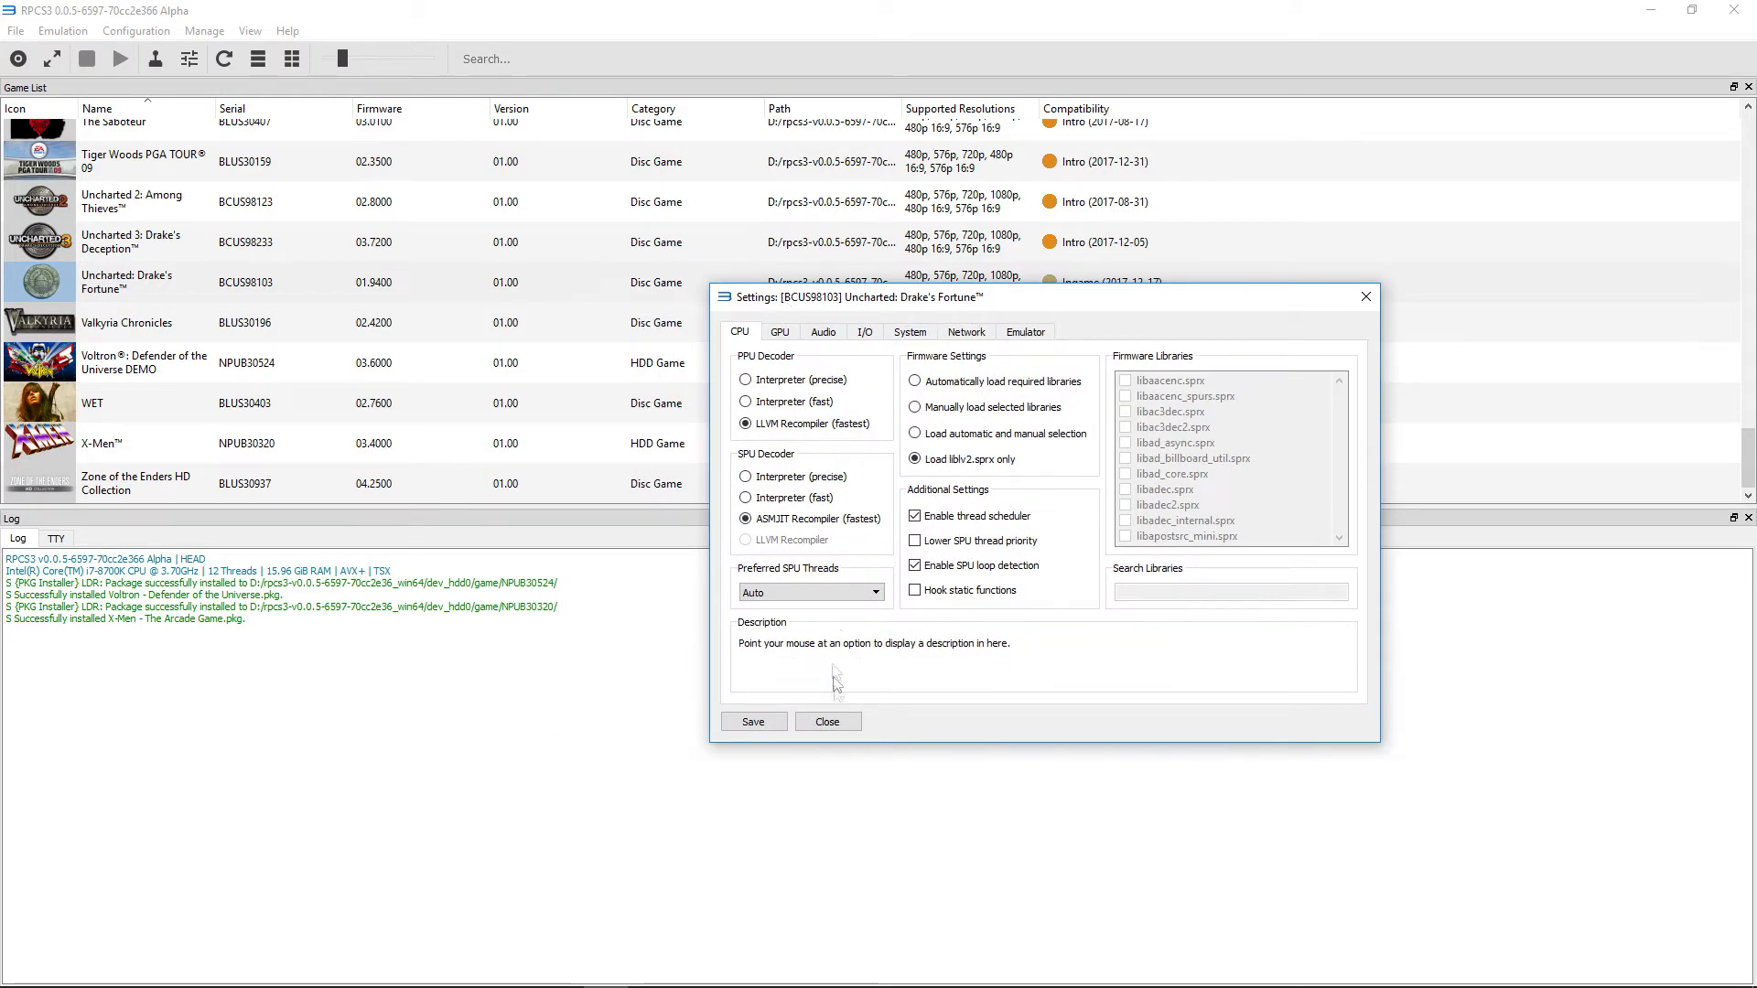
pyautogui.click(827, 722)
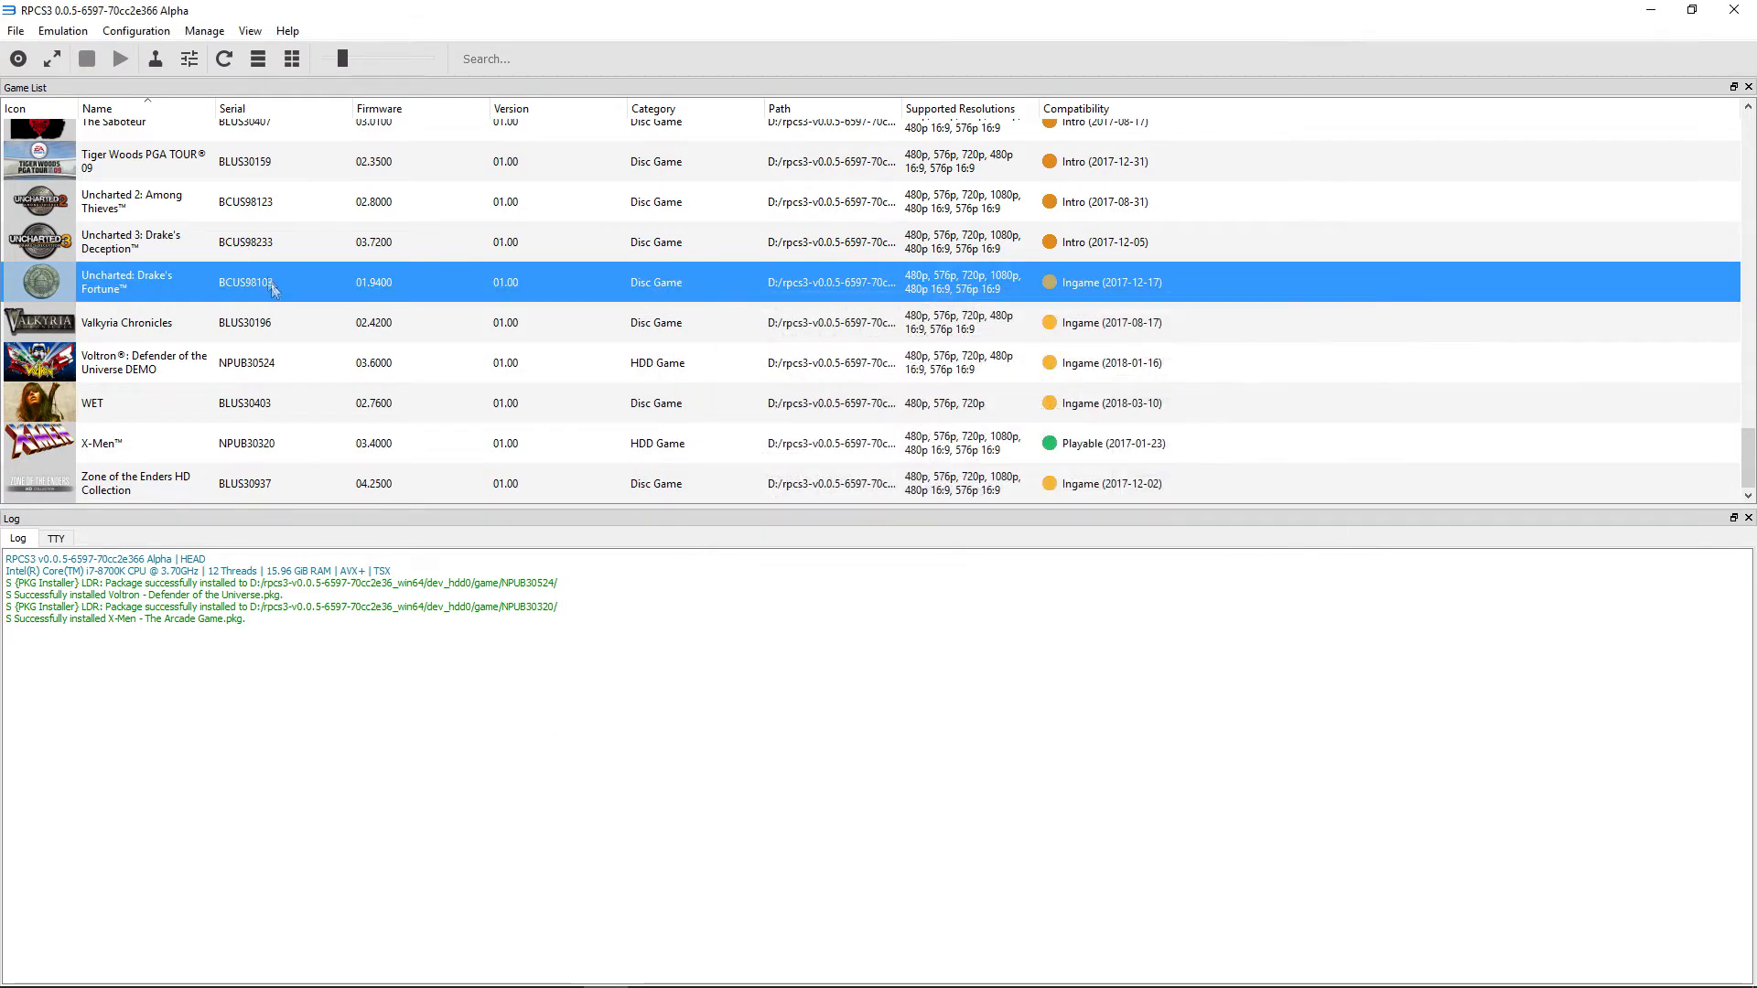
pyautogui.click(762, 630)
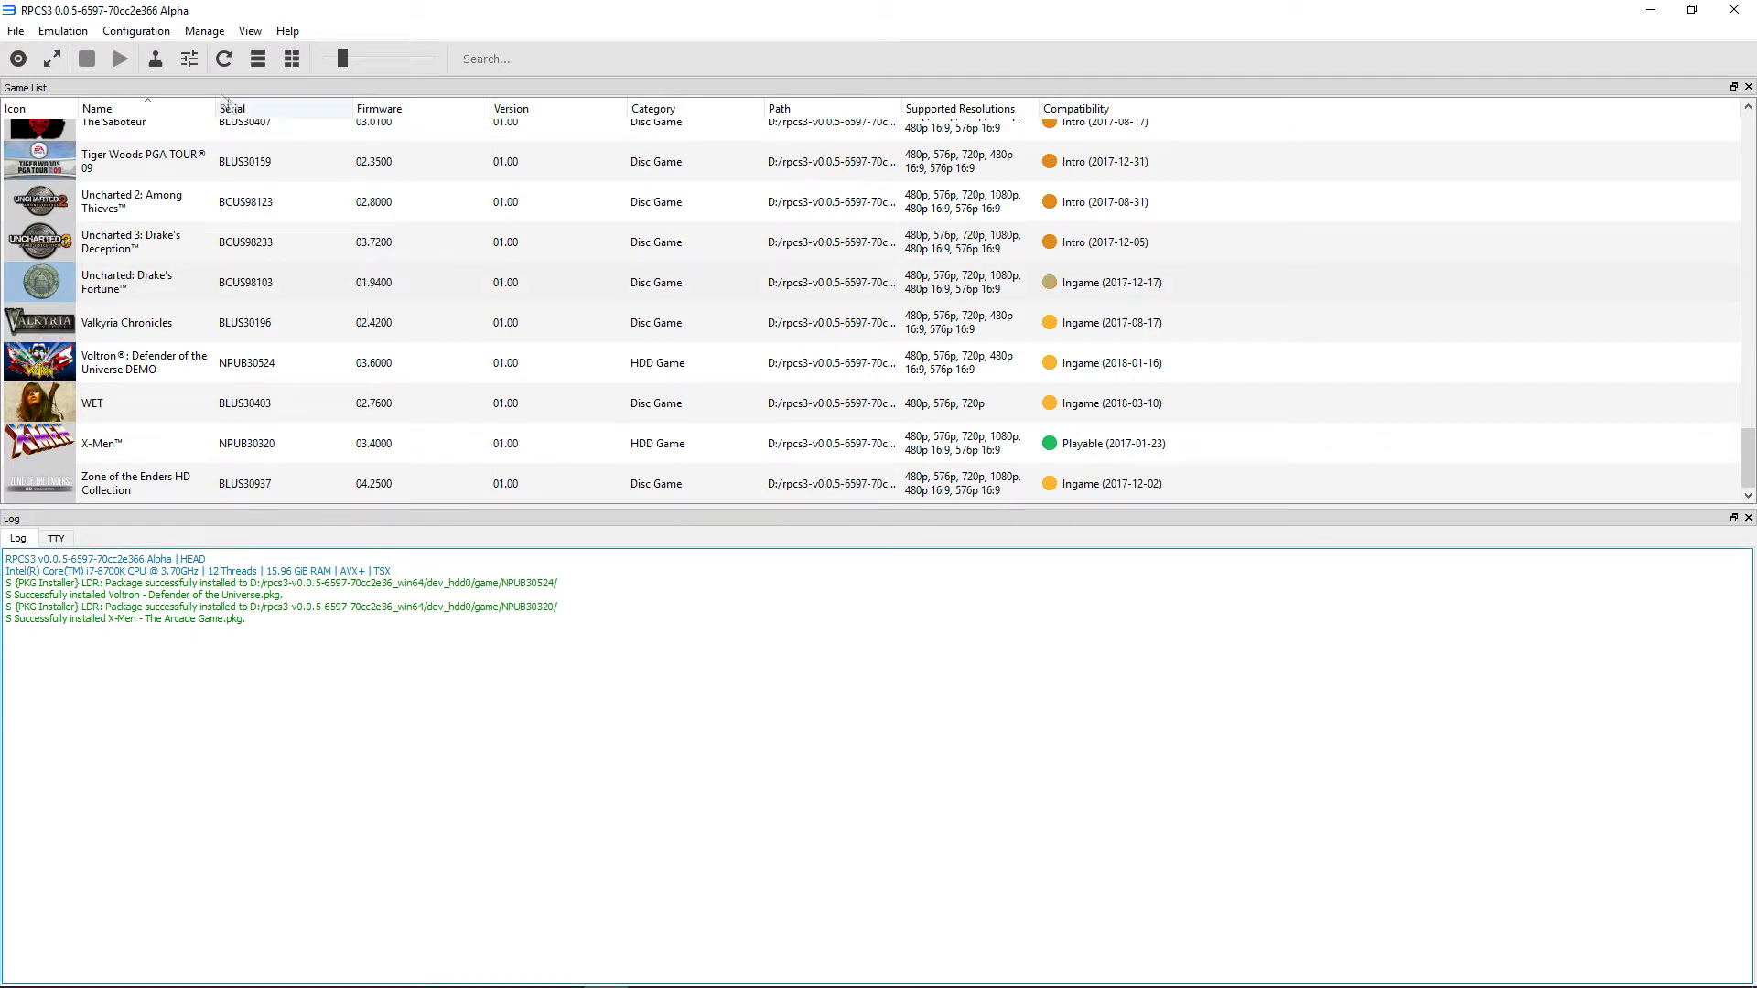
# - Open the global settings and disable Show trophy popups in the Emulator settings
pyautogui.click(143, 31)
pyautogui.click(156, 53)
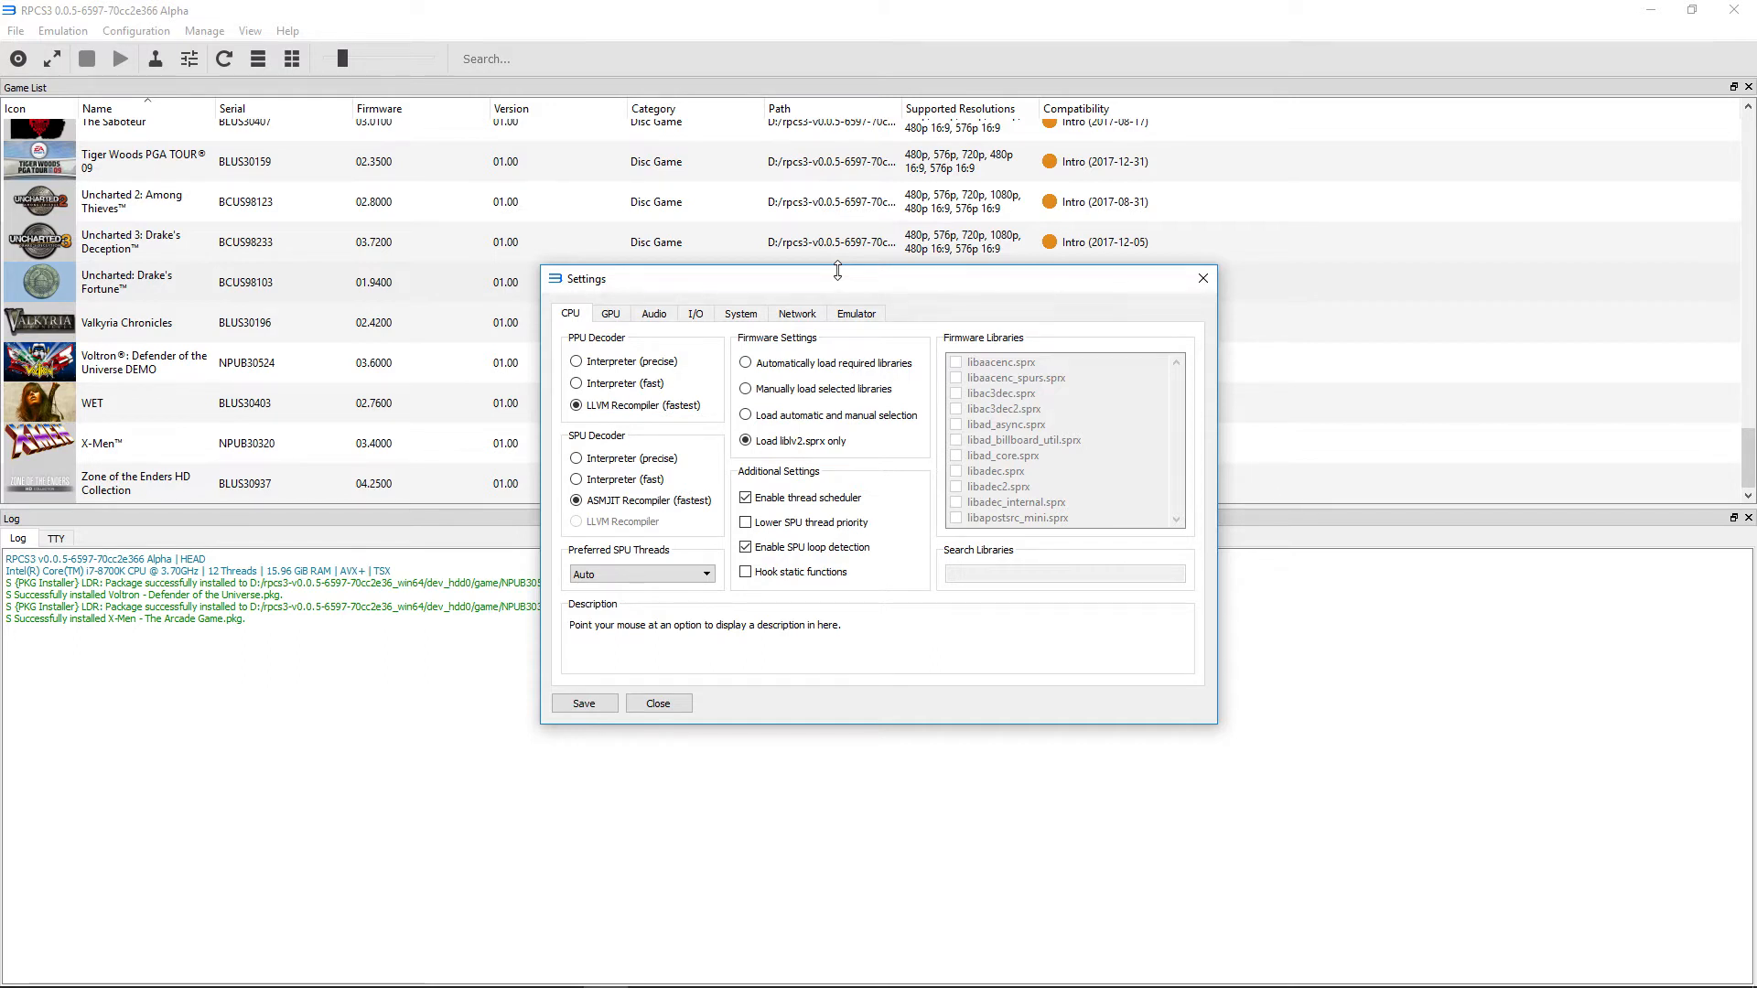
pyautogui.click(857, 313)
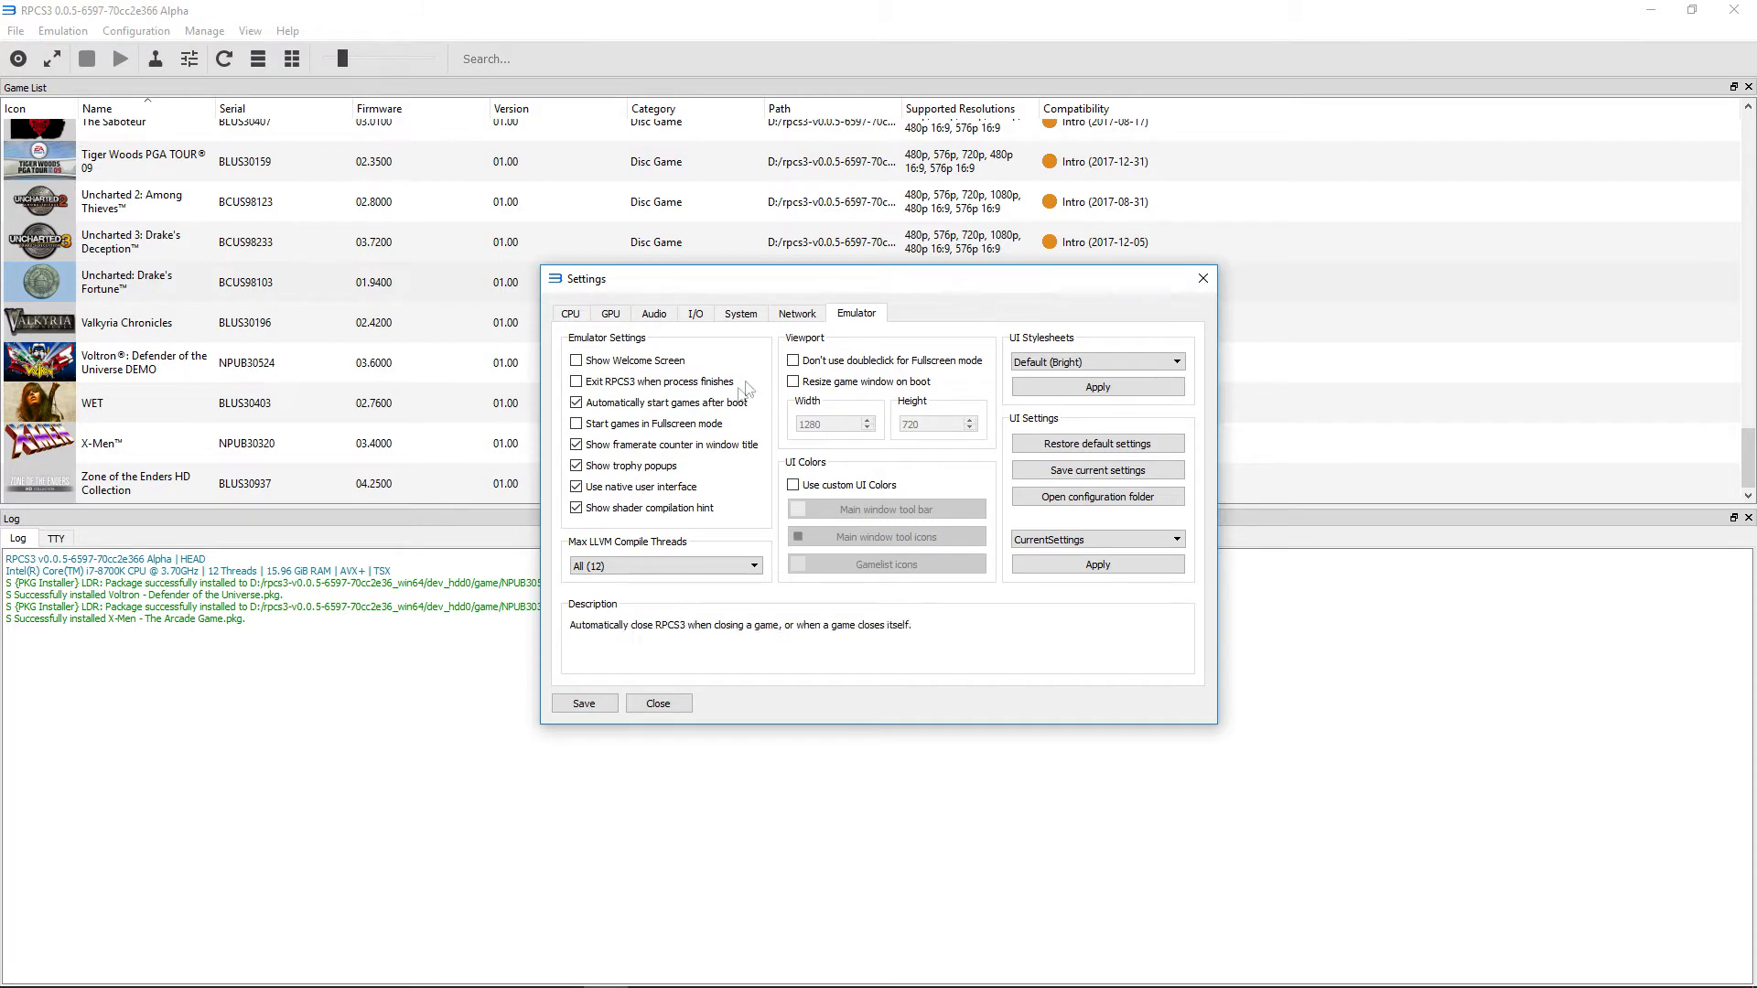
pyautogui.click(668, 466)
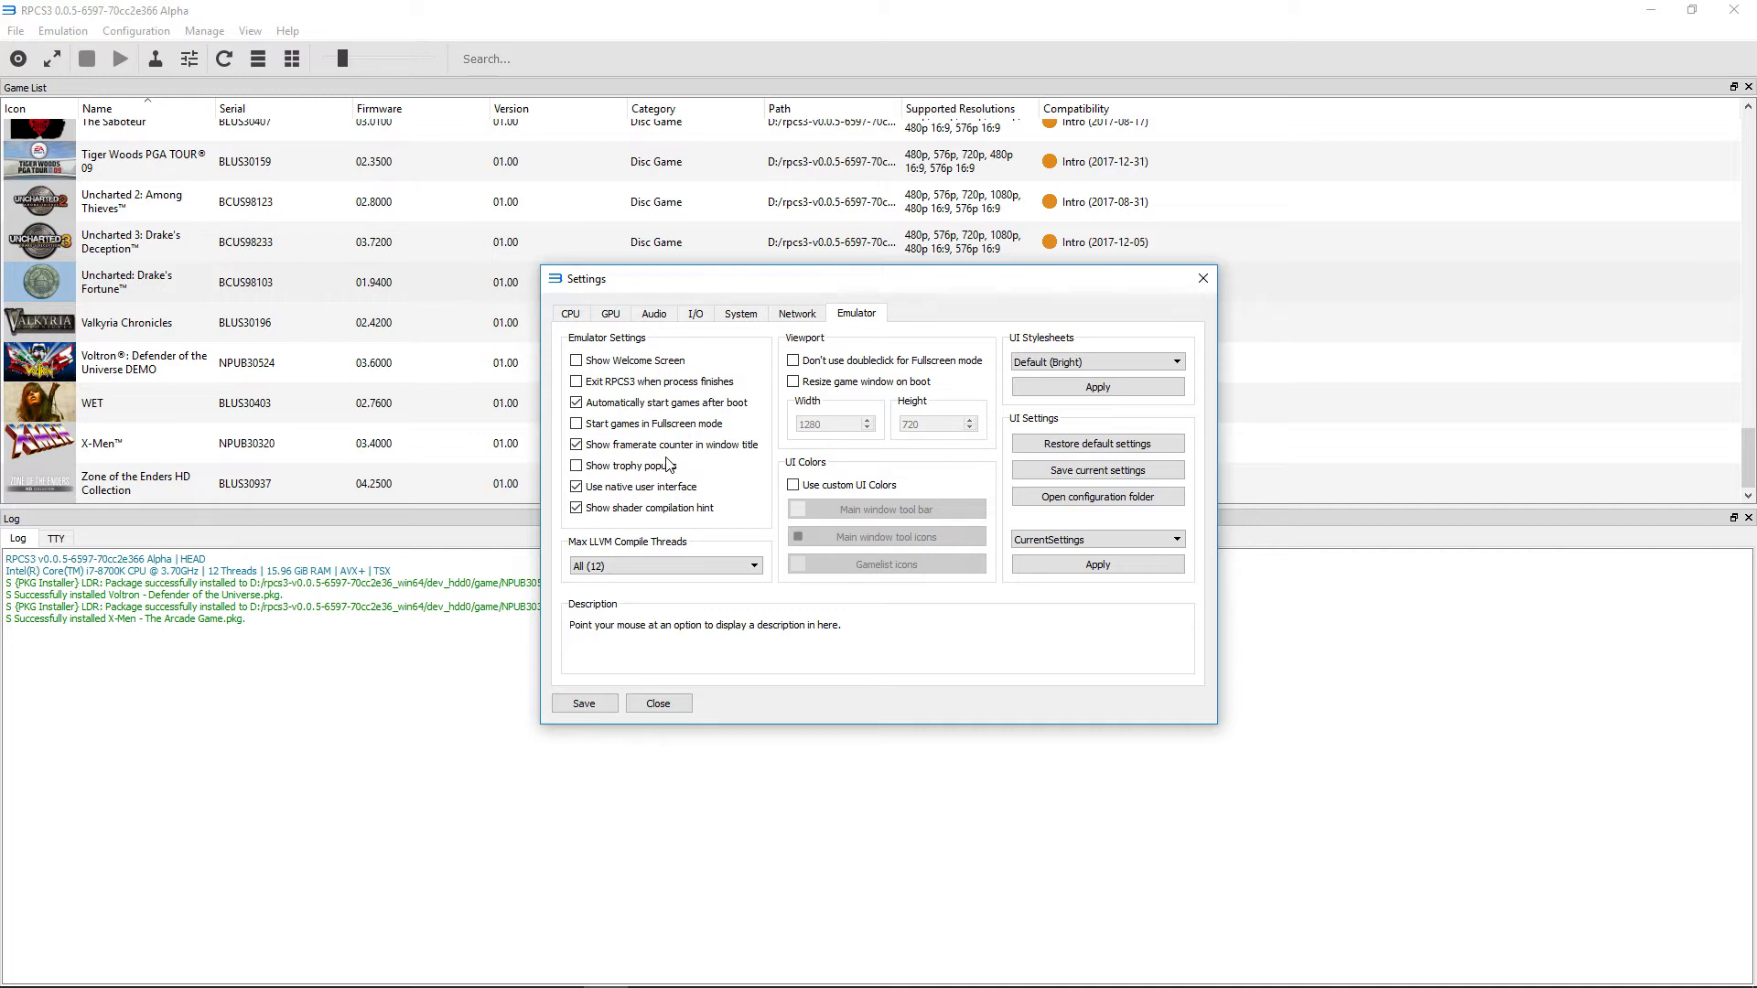
# - Try the Connecting option for the network status, and set it back to Disconnected
pyautogui.click(797, 313)
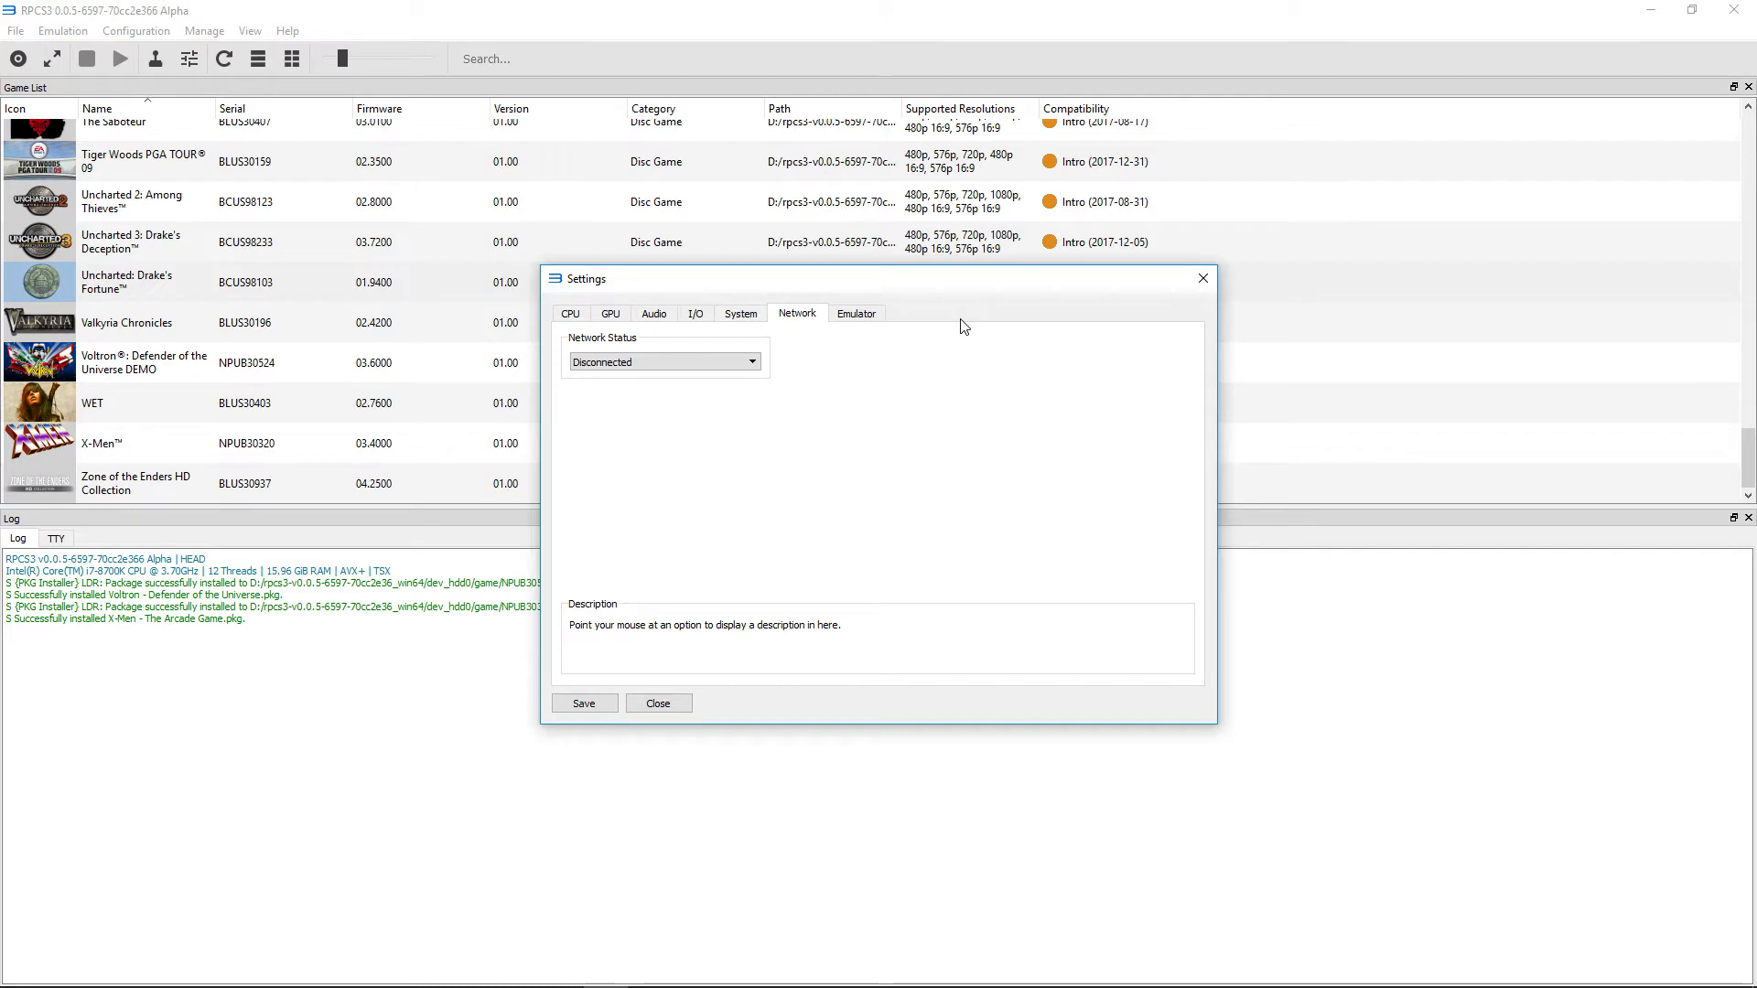
pyautogui.click(751, 362)
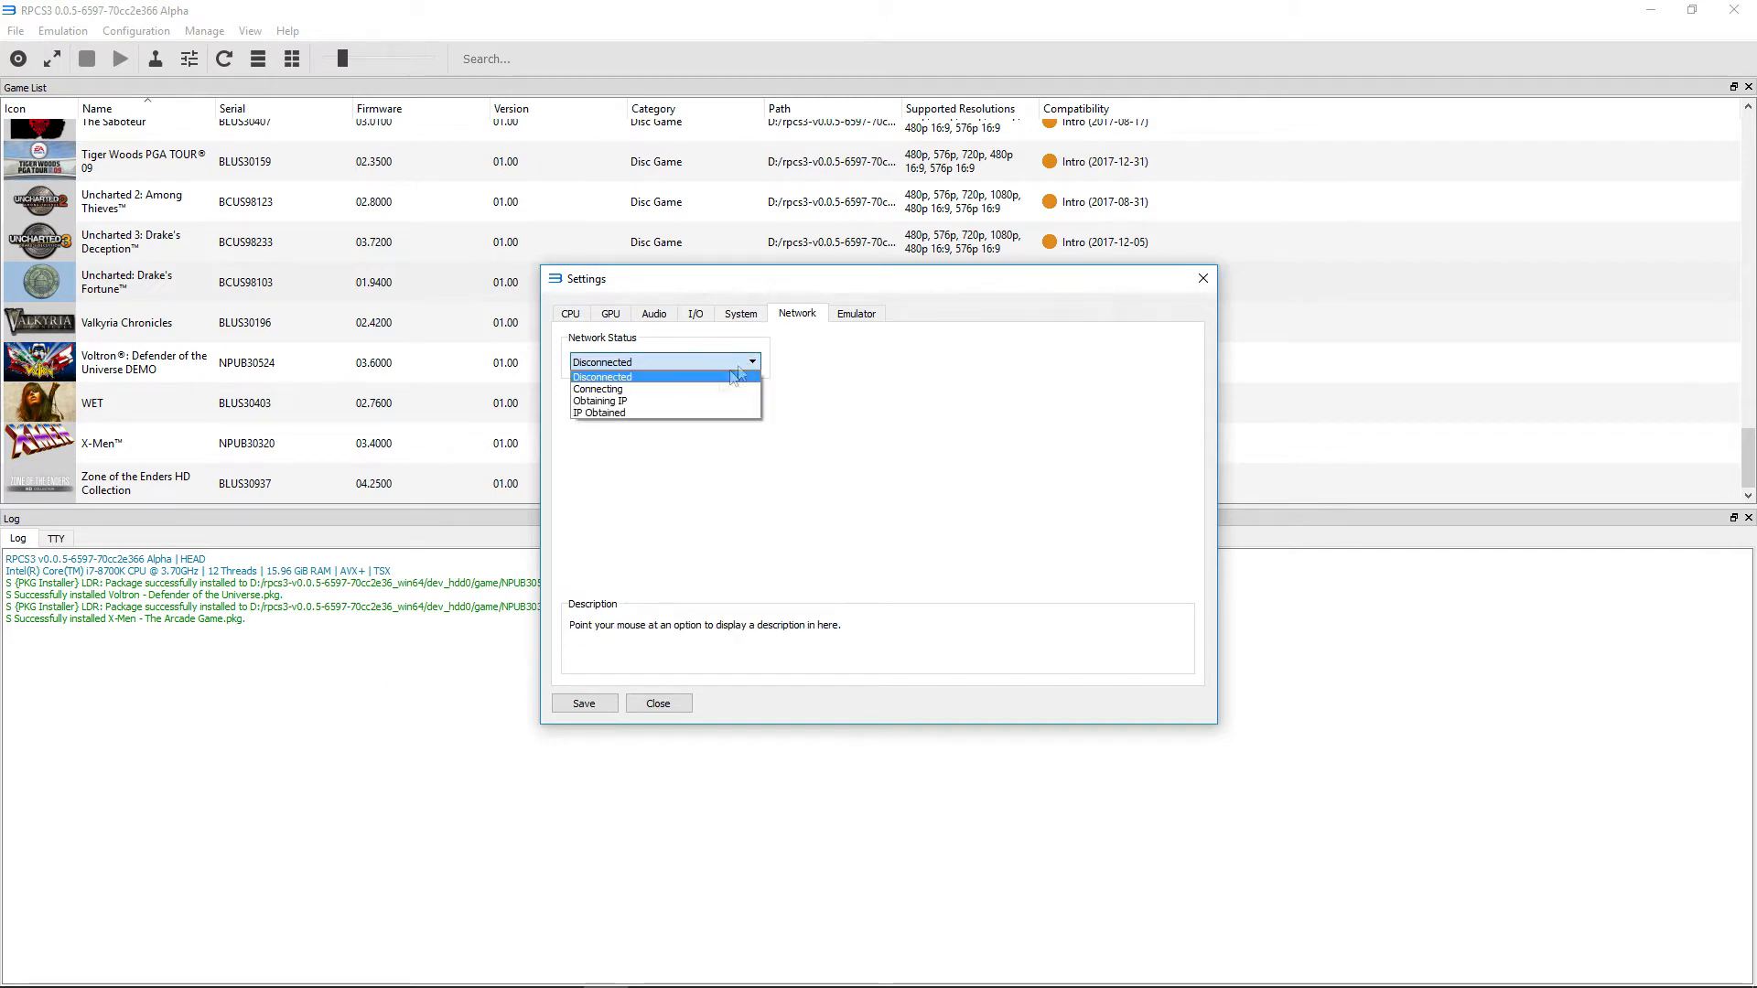
pyautogui.click(641, 389)
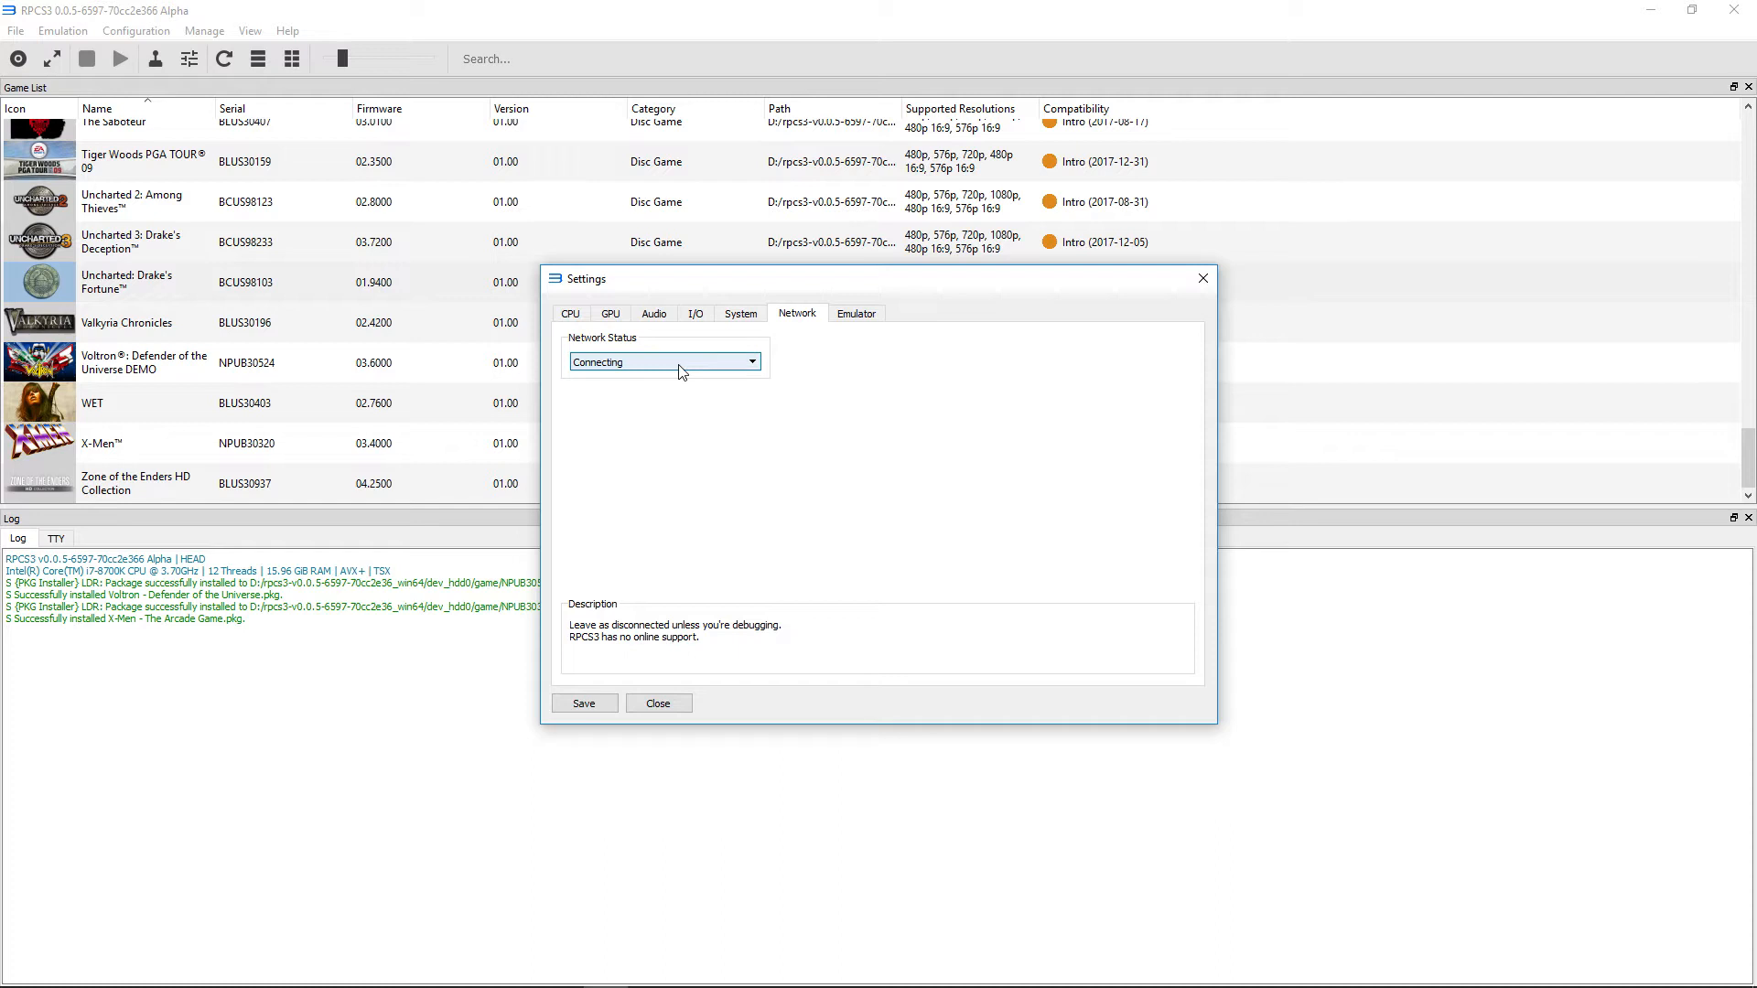
pyautogui.click(681, 366)
pyautogui.click(655, 375)
# - Set the console language to English (US) in the System settings
pyautogui.click(748, 320)
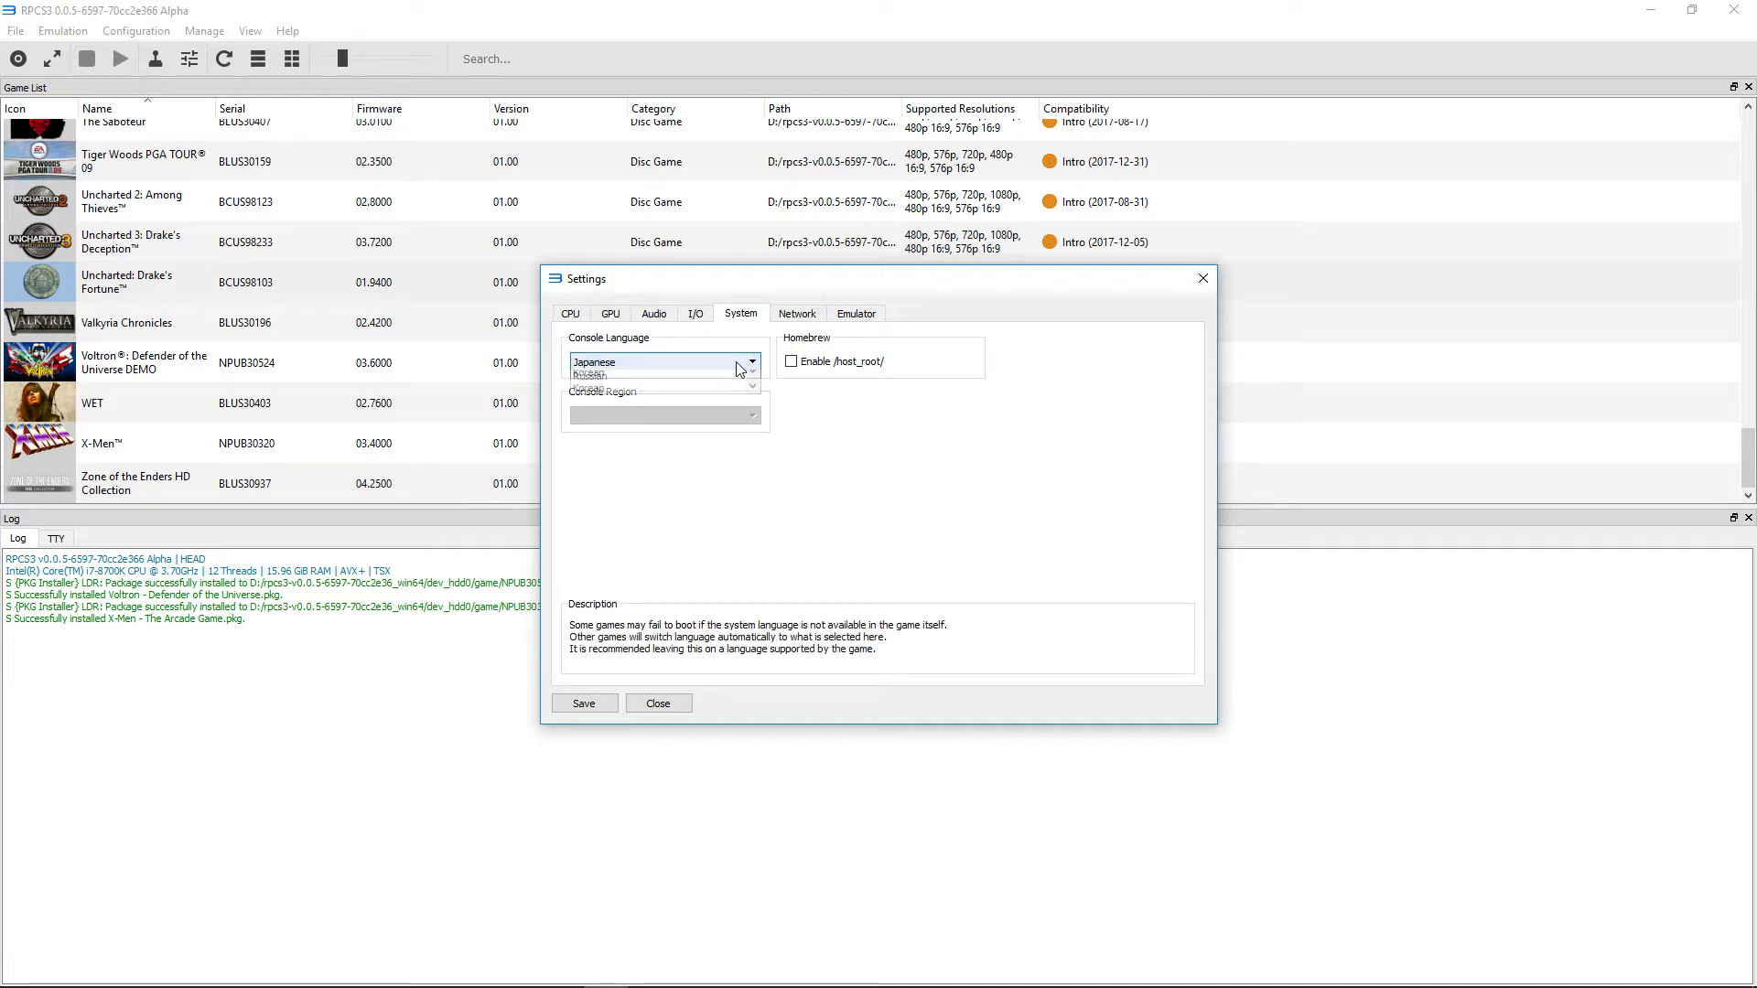
pyautogui.click(743, 364)
pyautogui.click(657, 392)
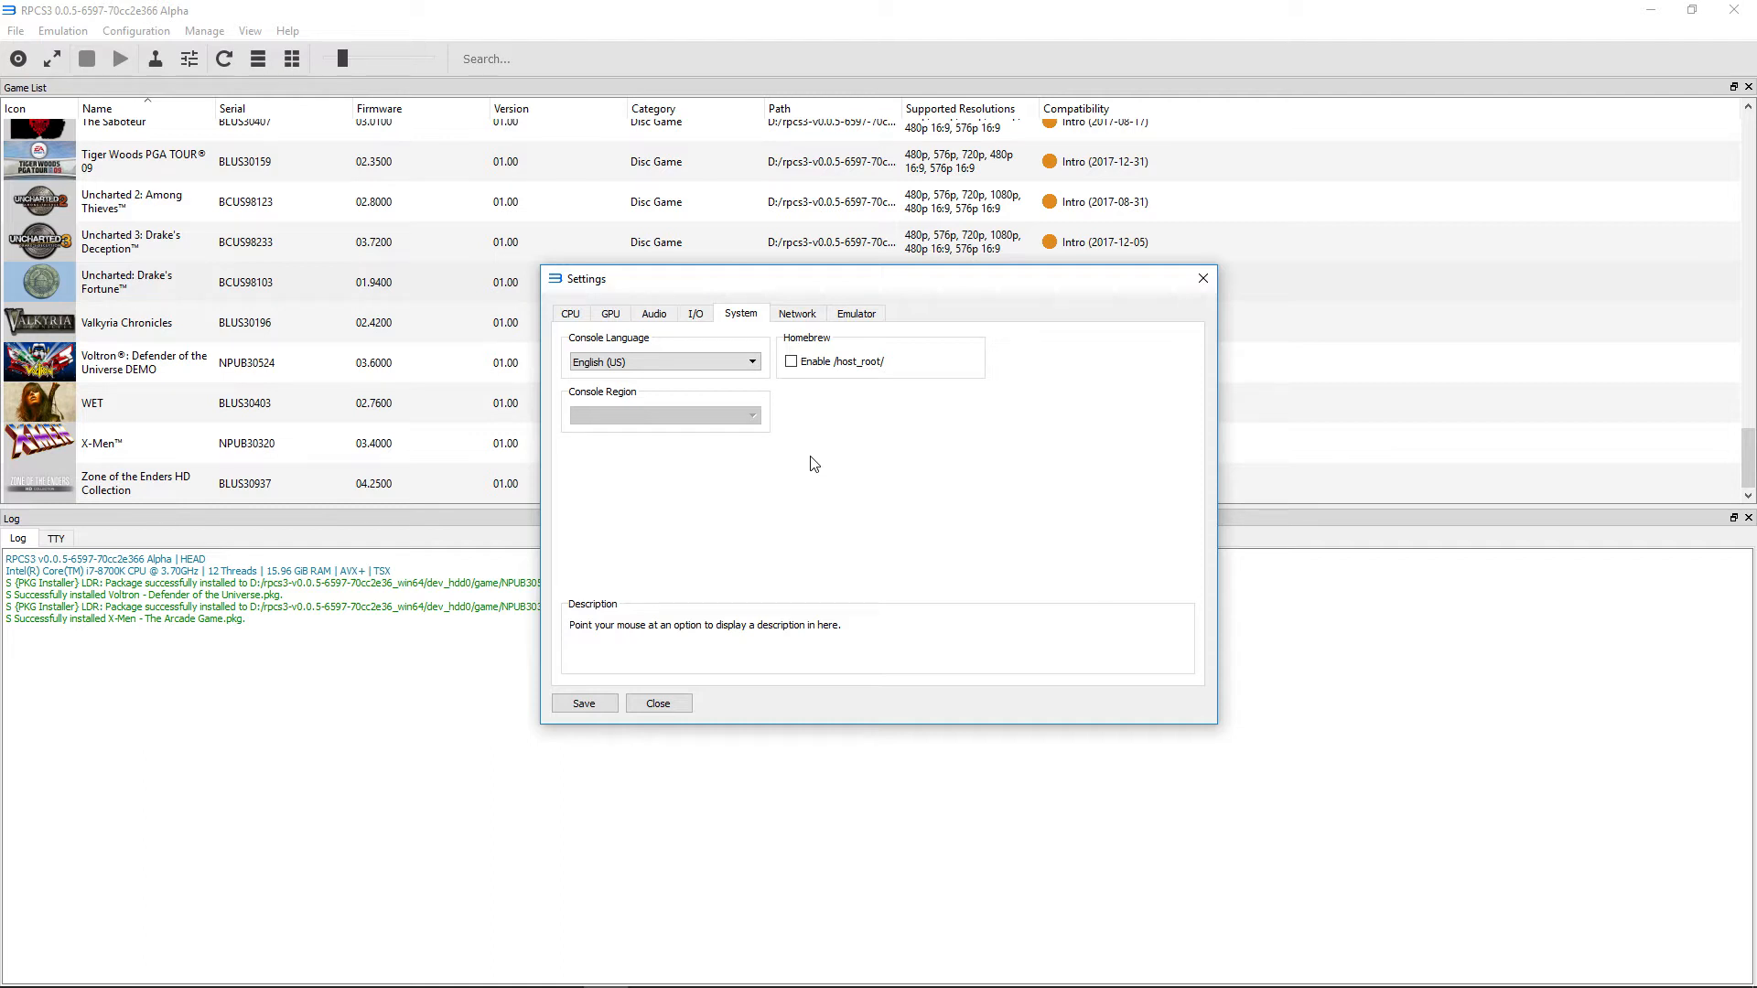
# - View the I/O settings, try Null as the output in the Audio settings, and set it back to XAudio2
pyautogui.click(700, 317)
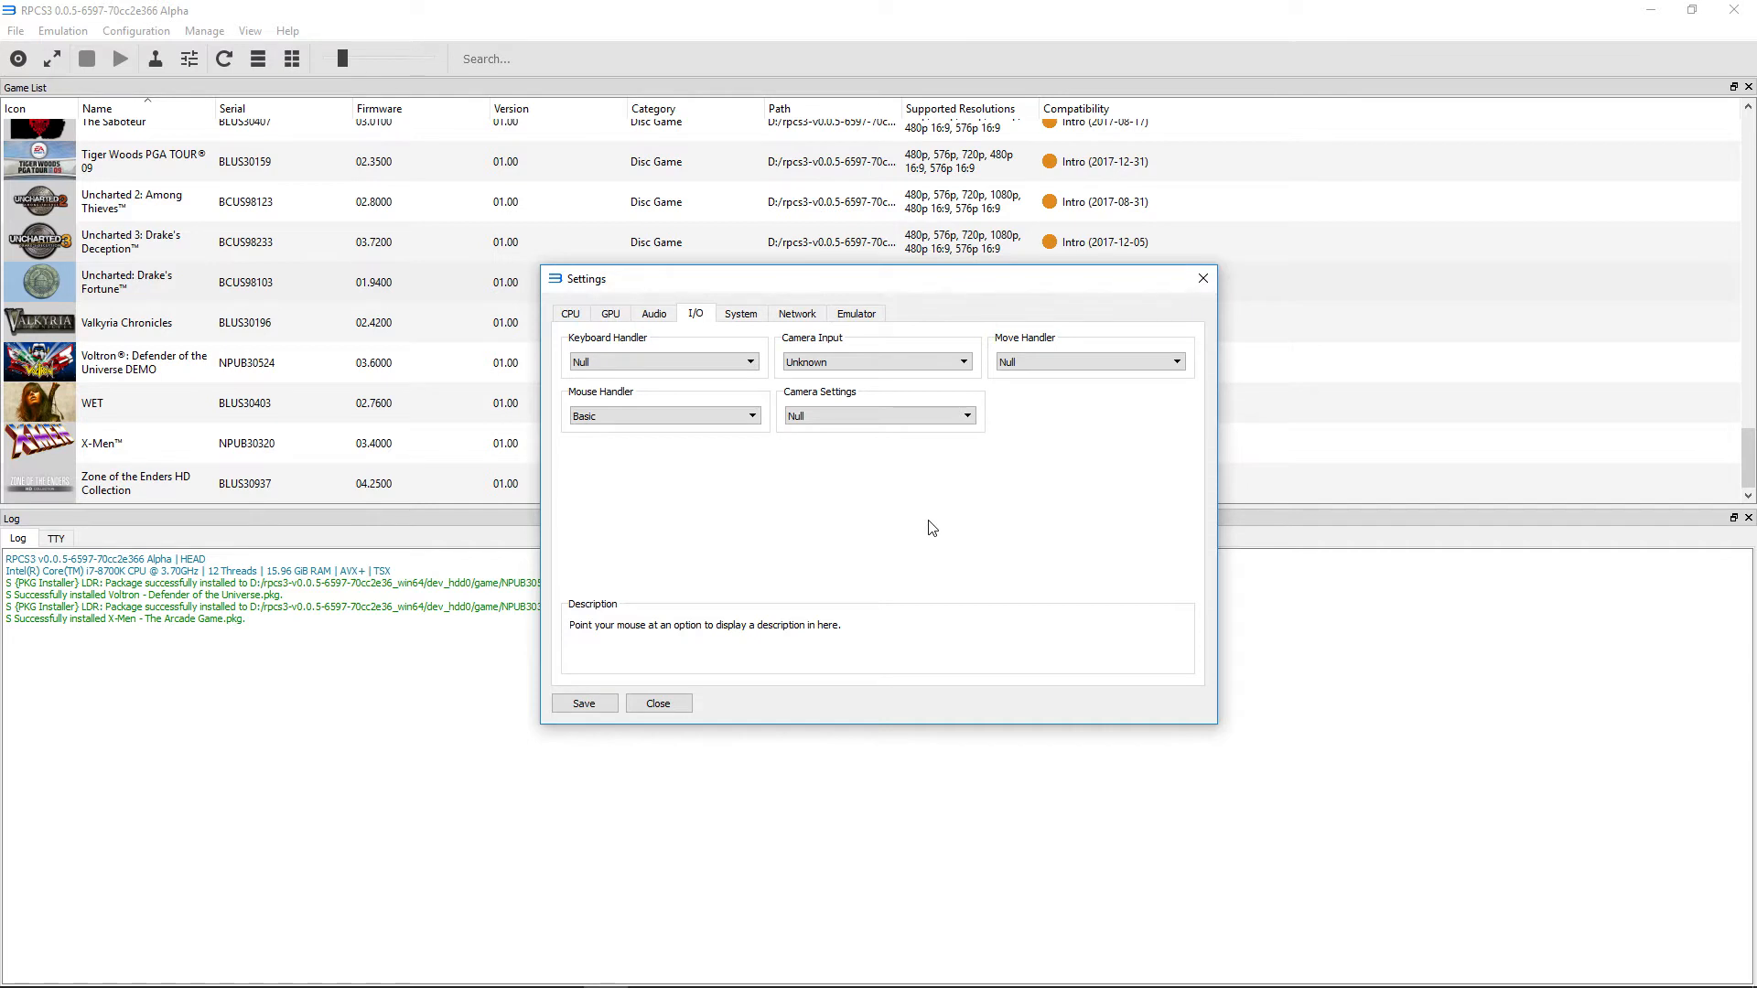
pyautogui.click(654, 313)
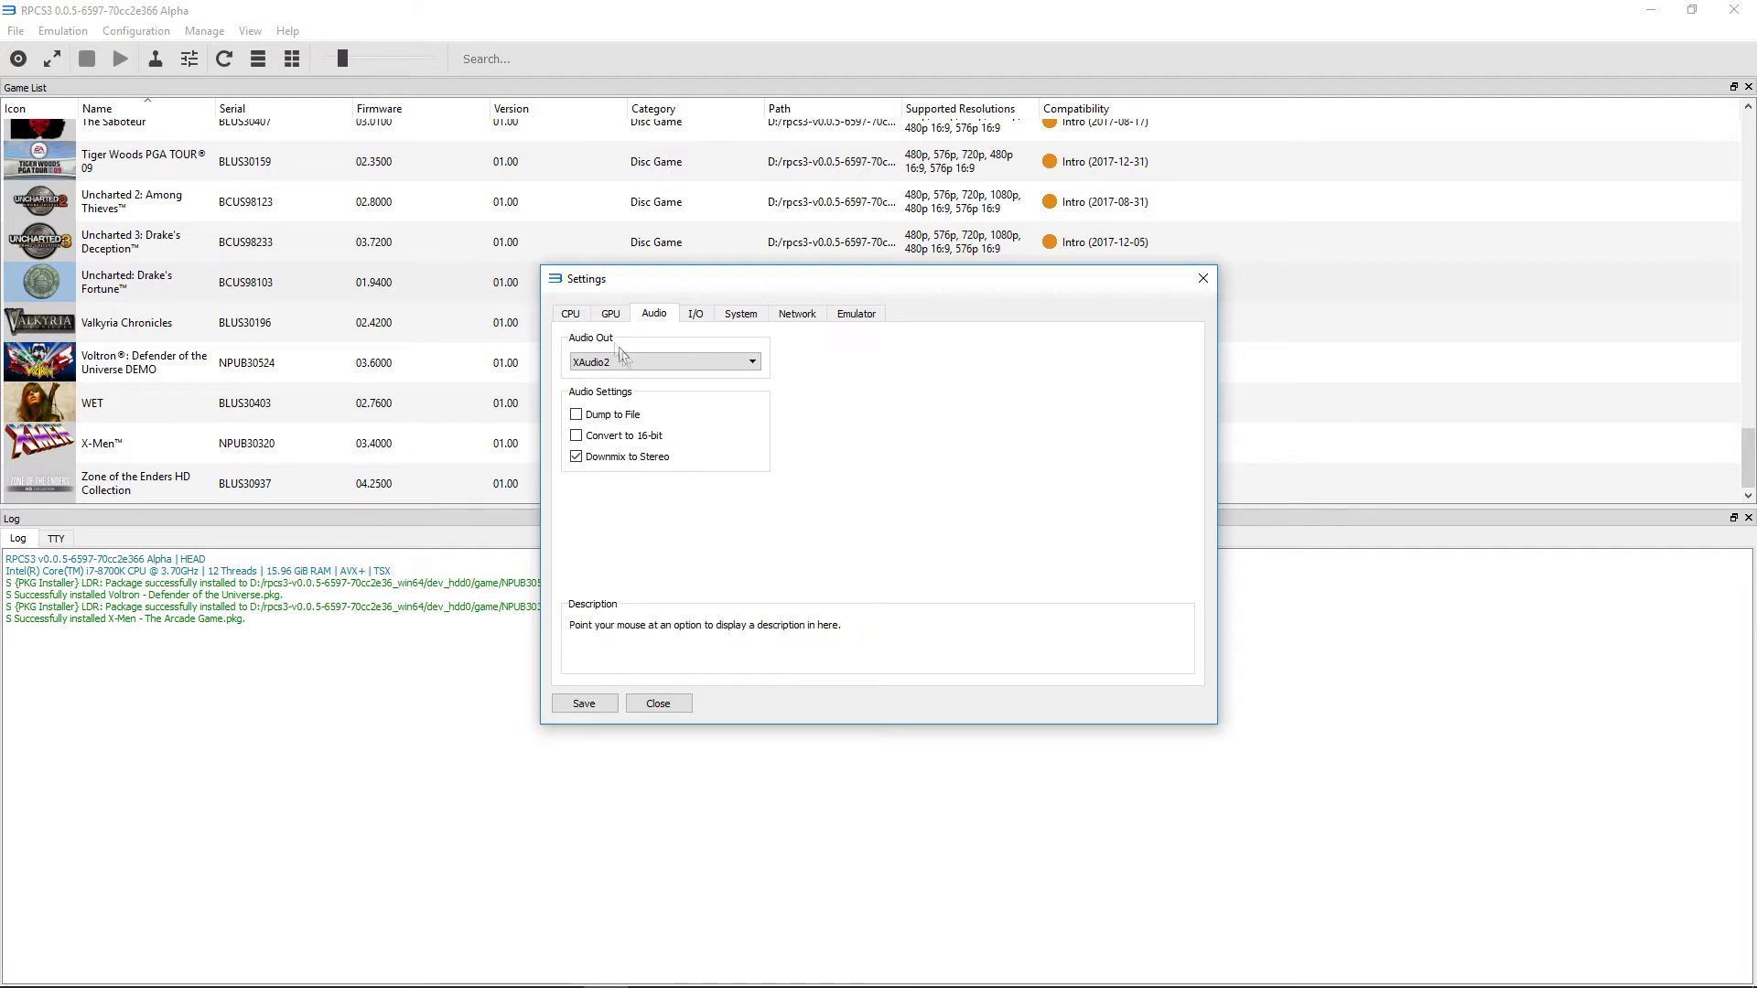
pyautogui.click(656, 365)
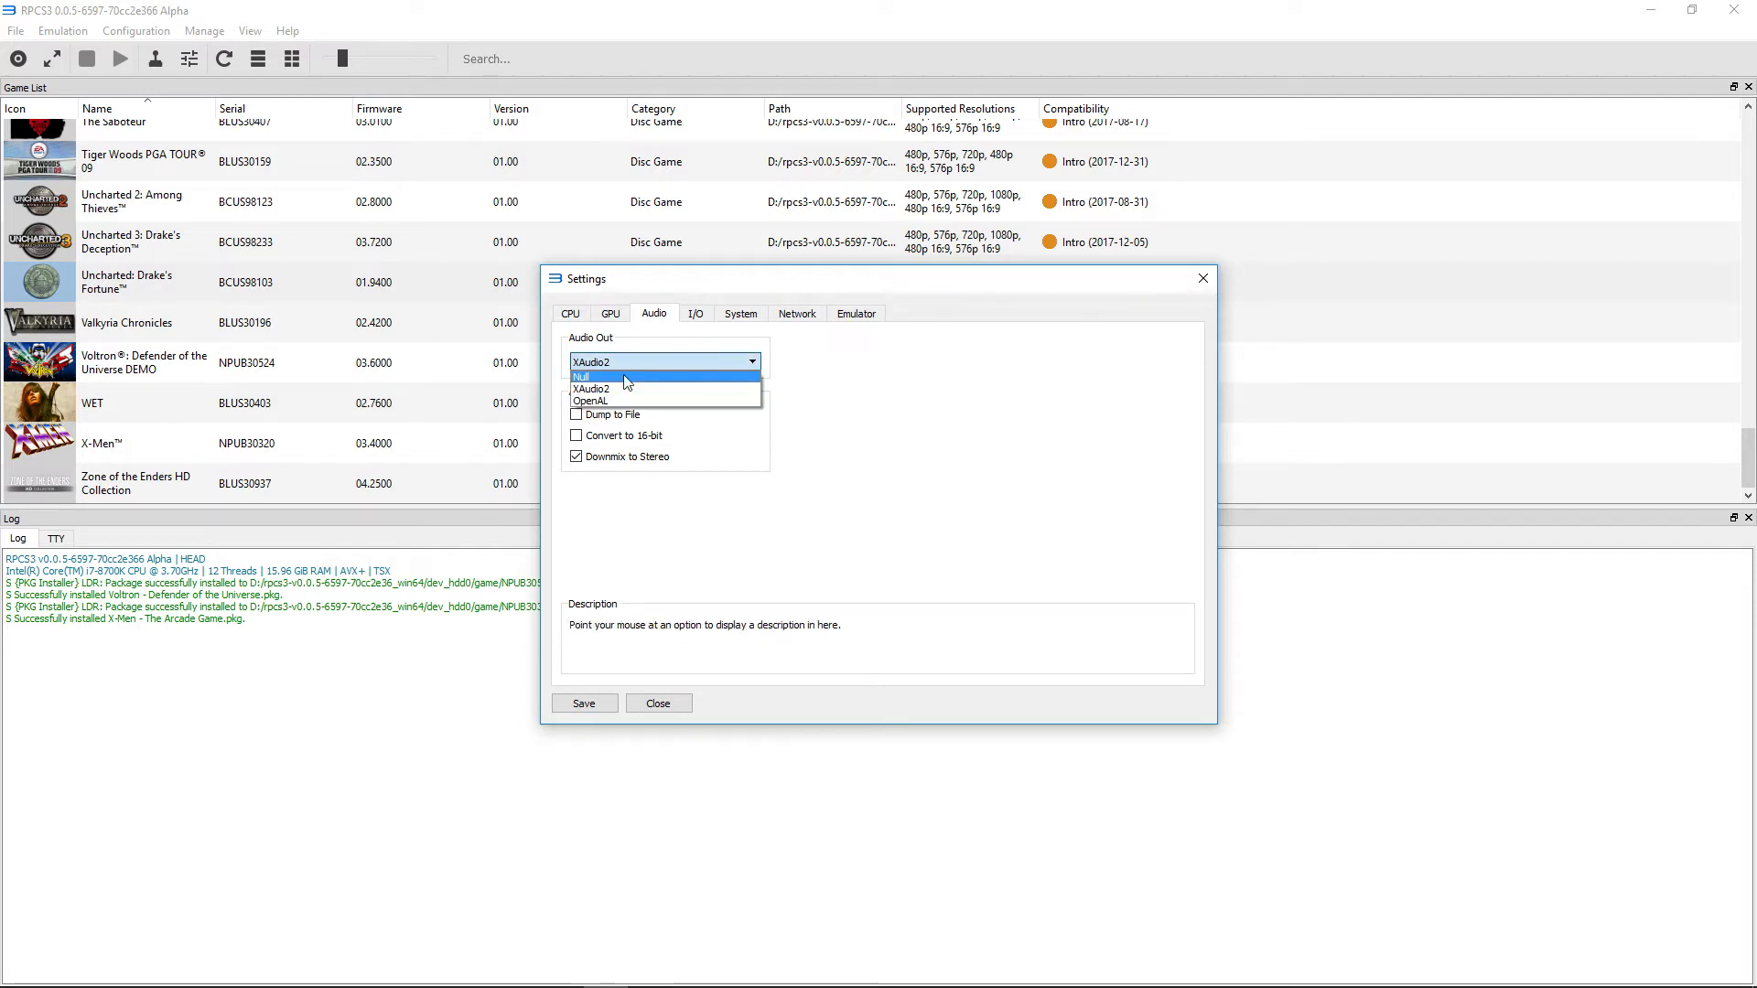
pyautogui.click(628, 378)
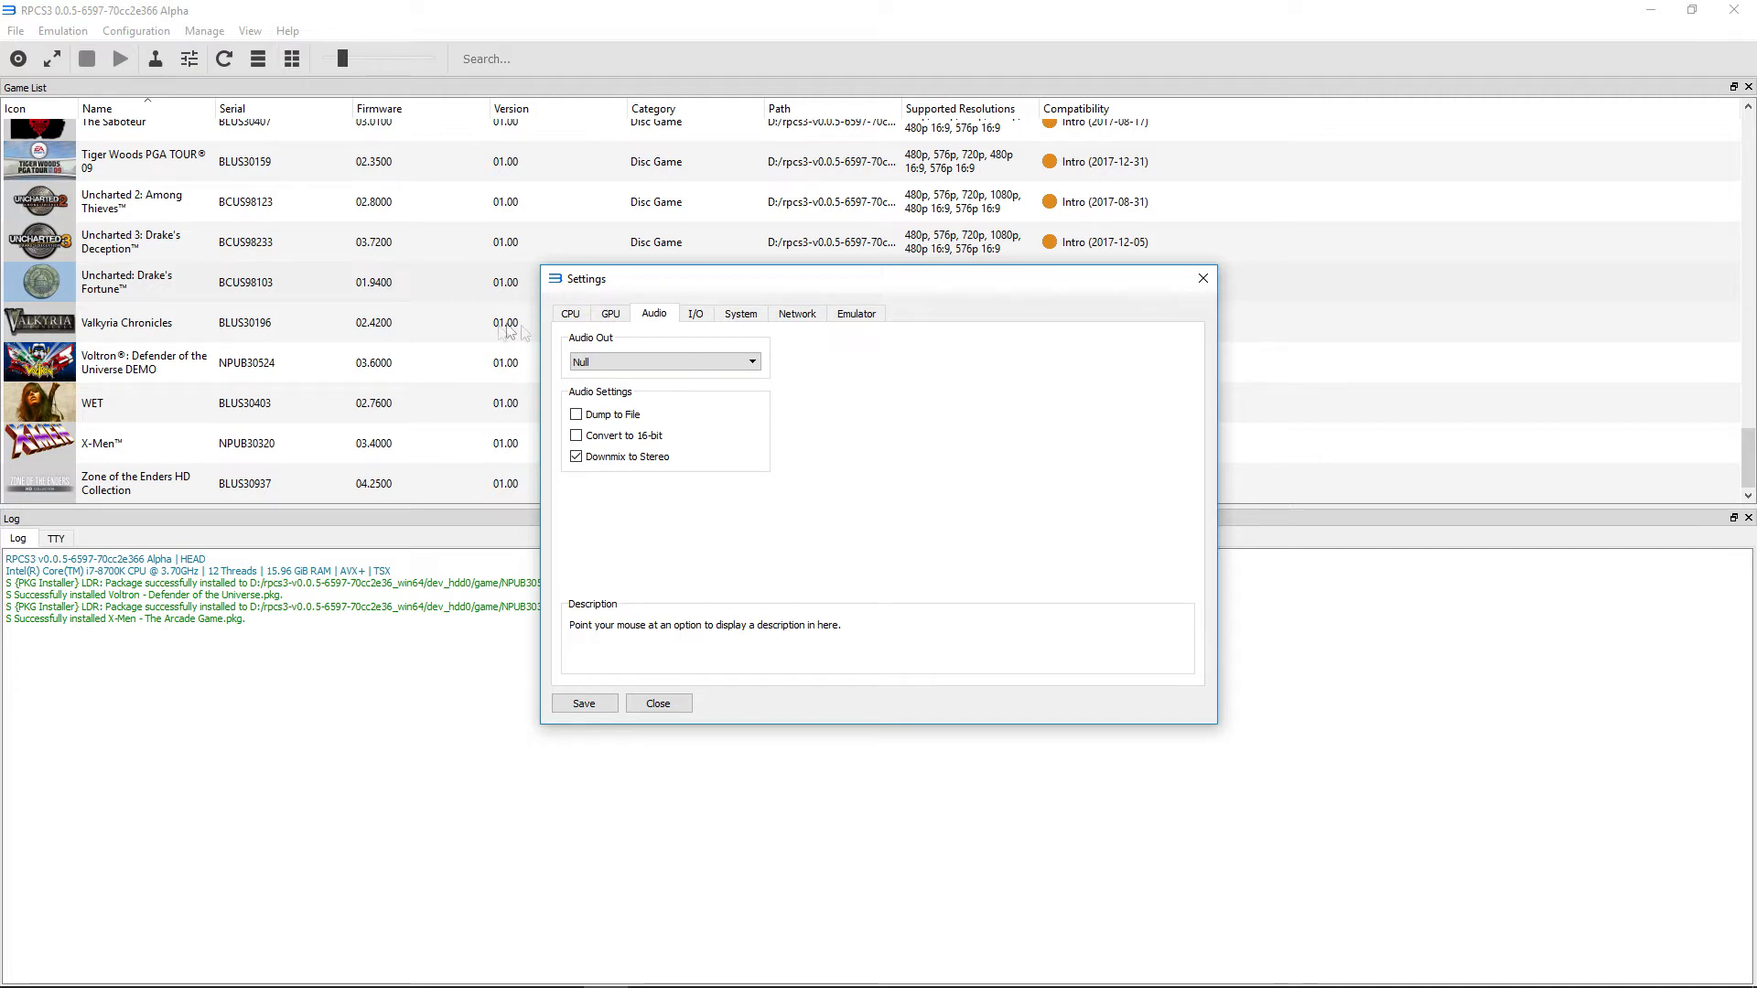
pyautogui.click(593, 364)
pyautogui.click(611, 392)
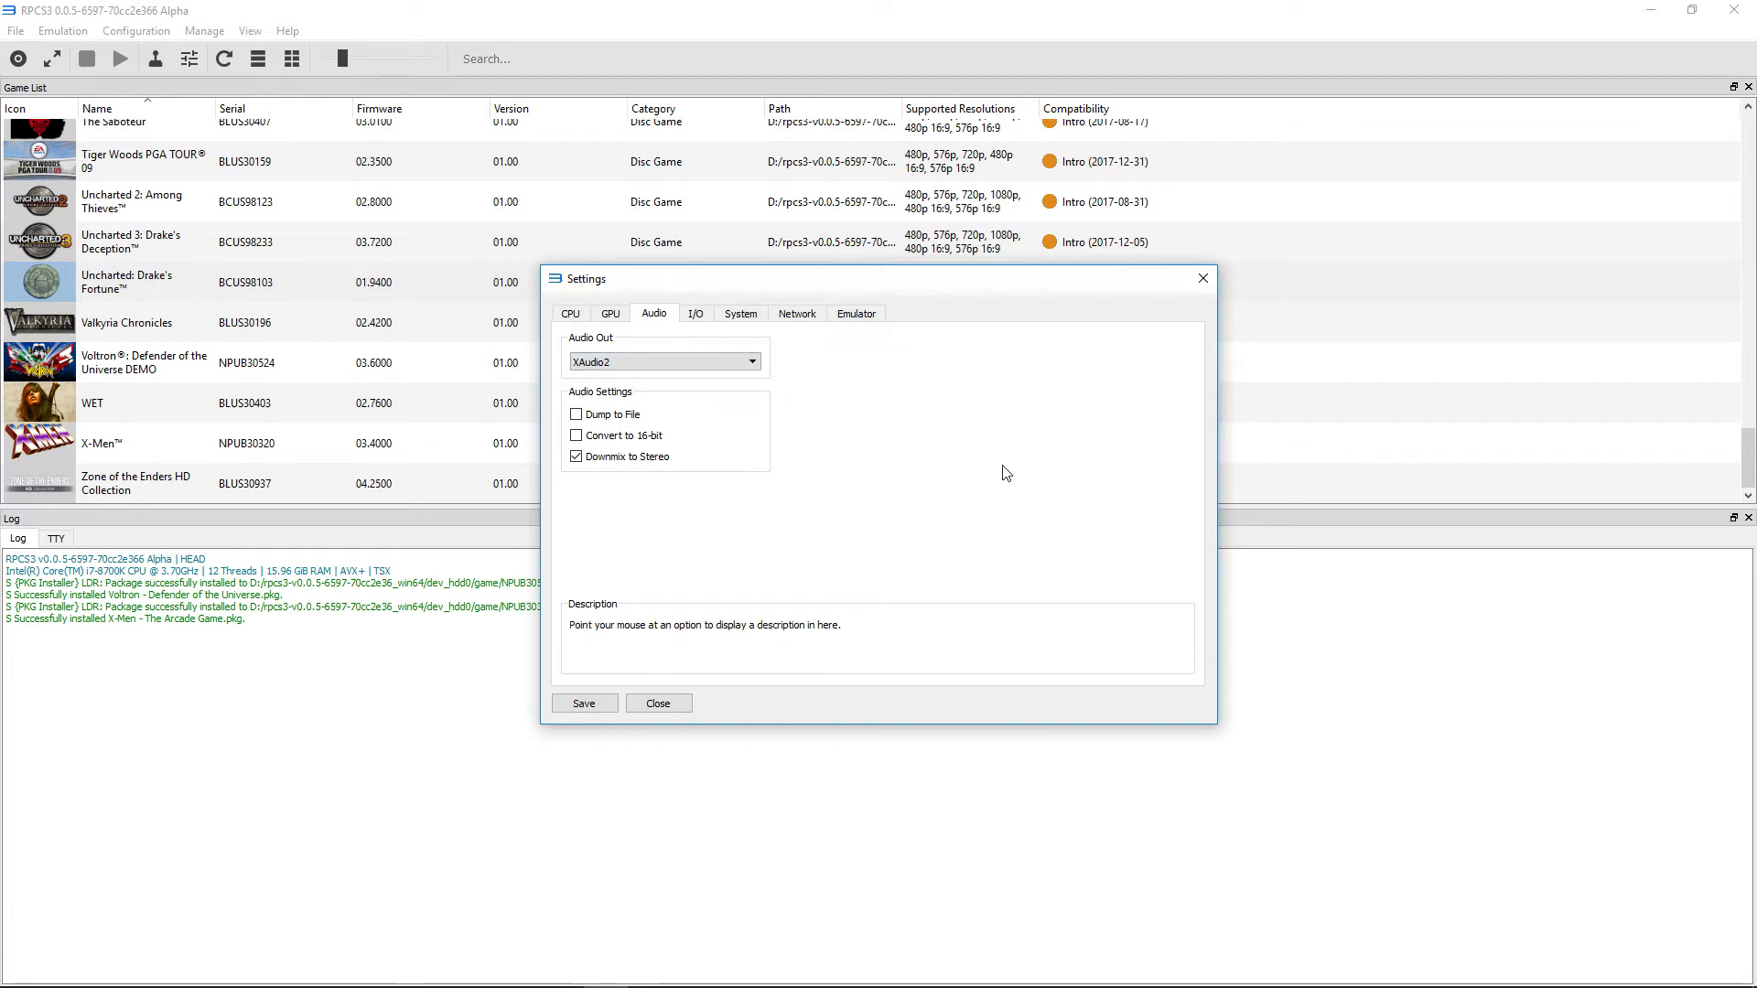
# - Go to the GPU settings and try the OpenGL, Vulkan and Null renderers in turn
pyautogui.click(623, 316)
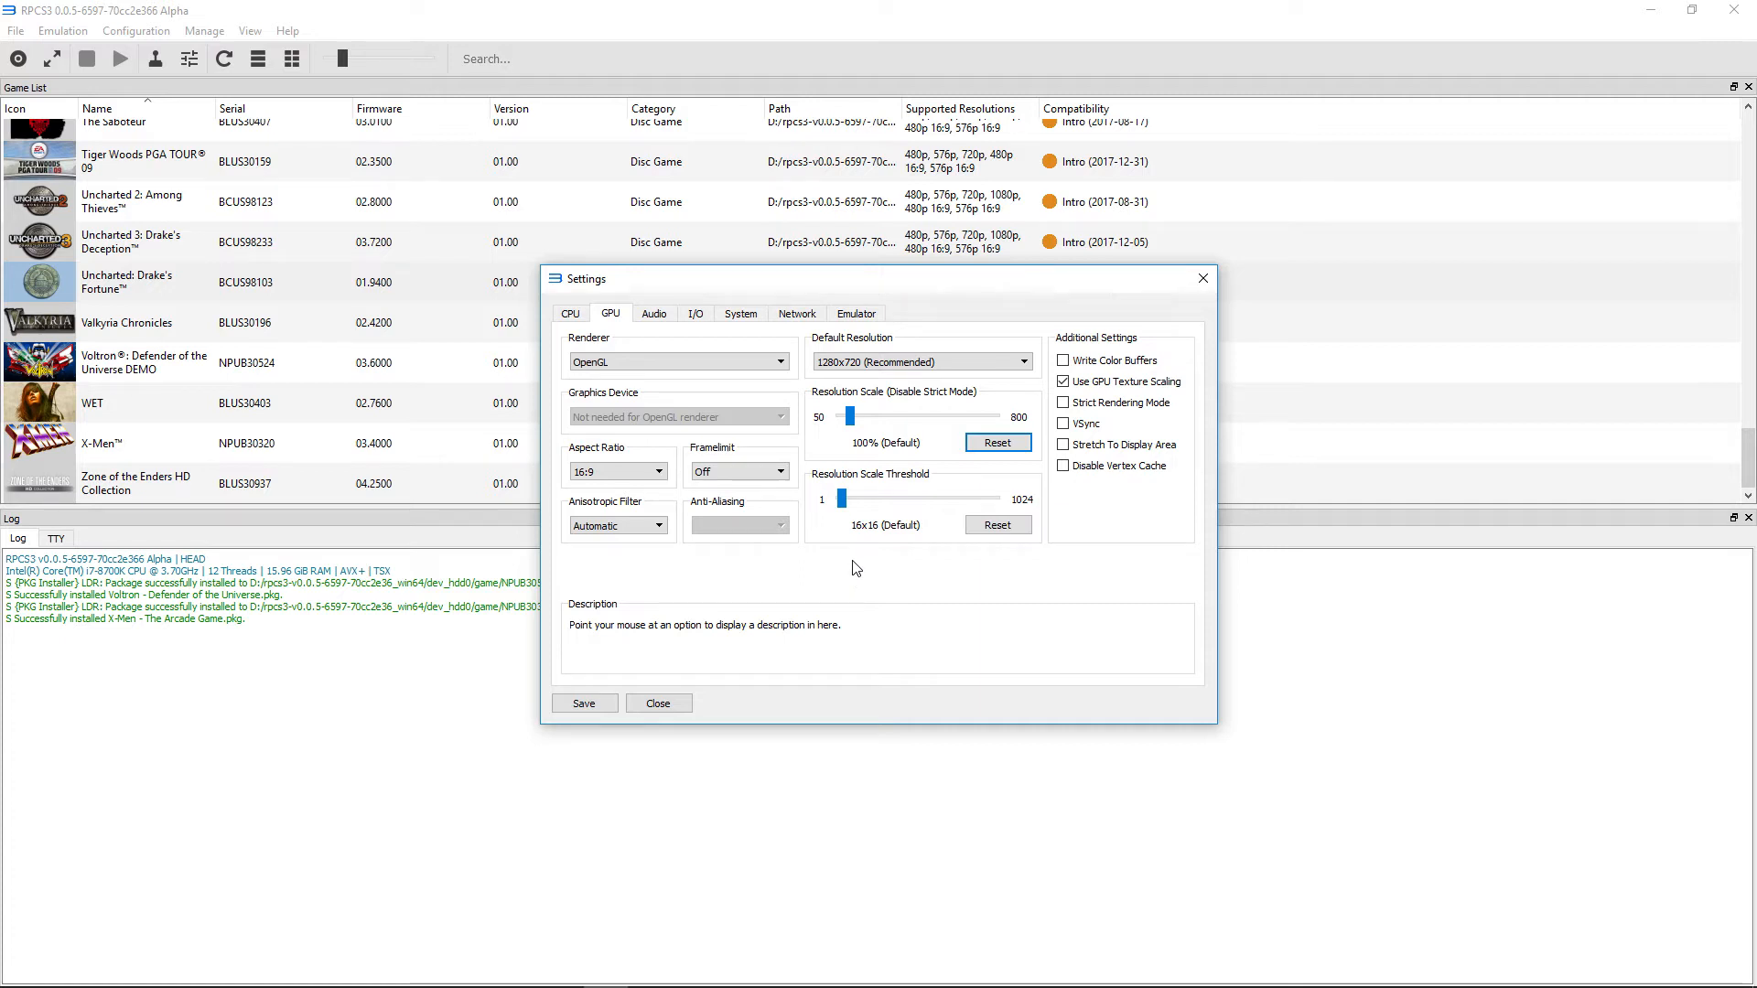
pyautogui.click(736, 363)
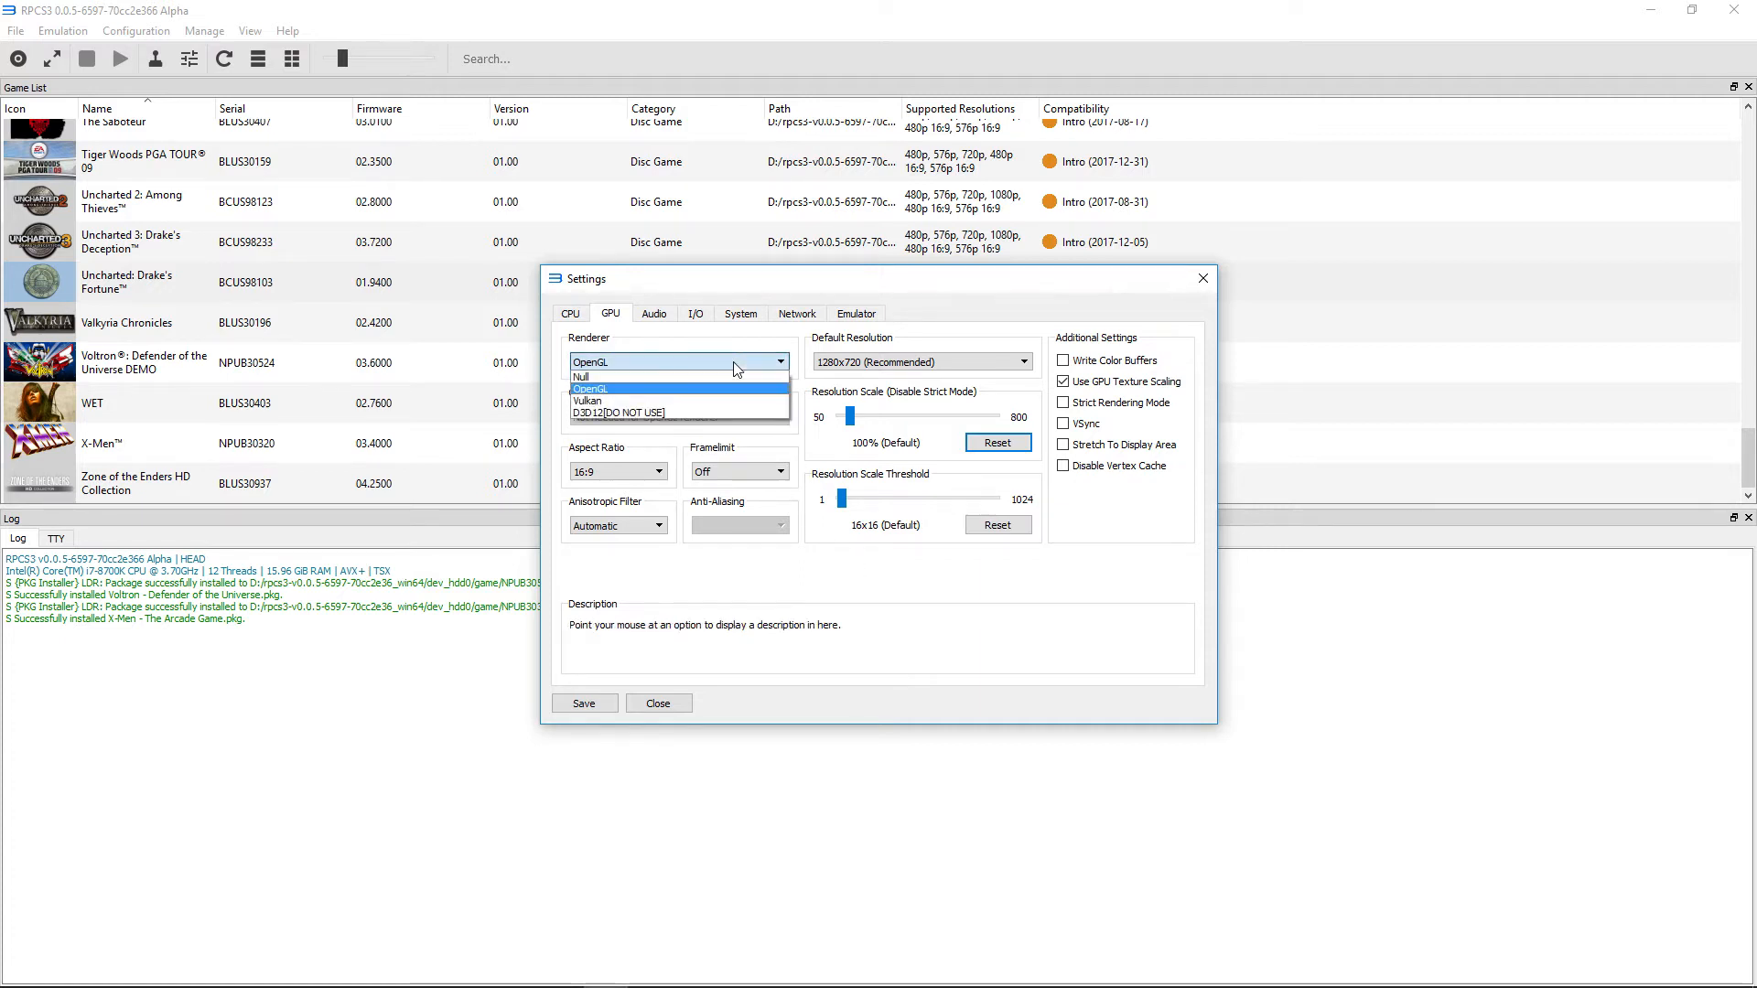
pyautogui.click(676, 389)
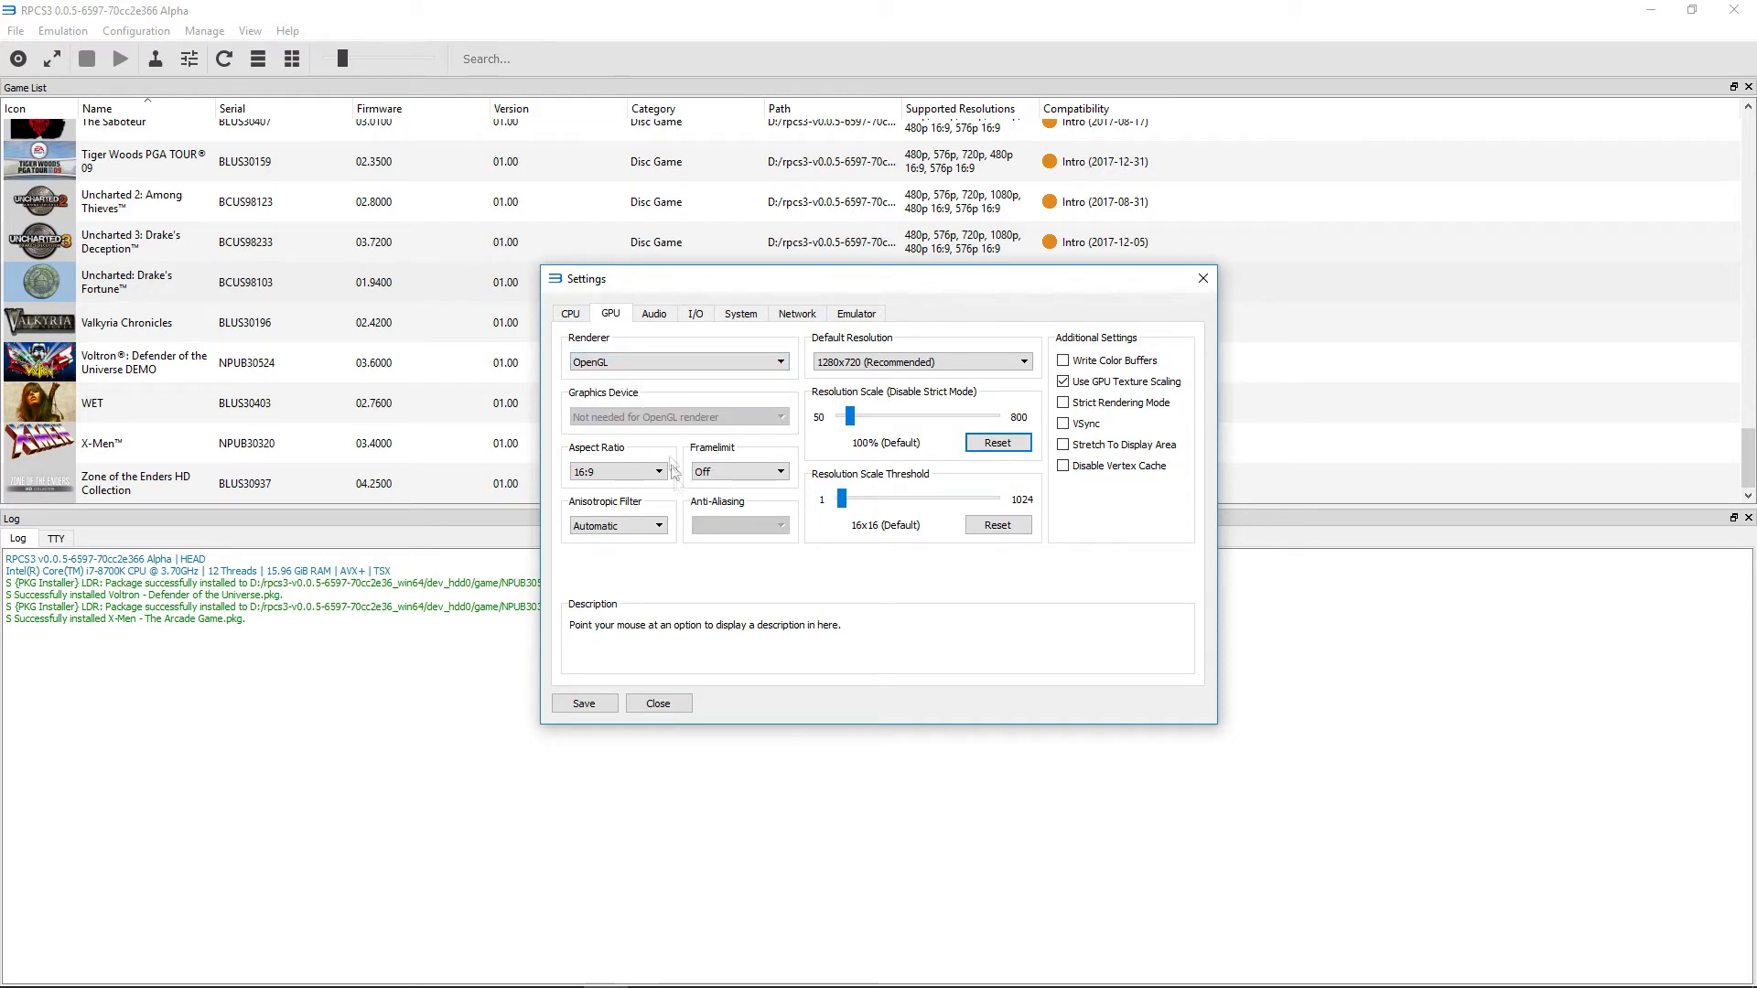
pyautogui.click(621, 367)
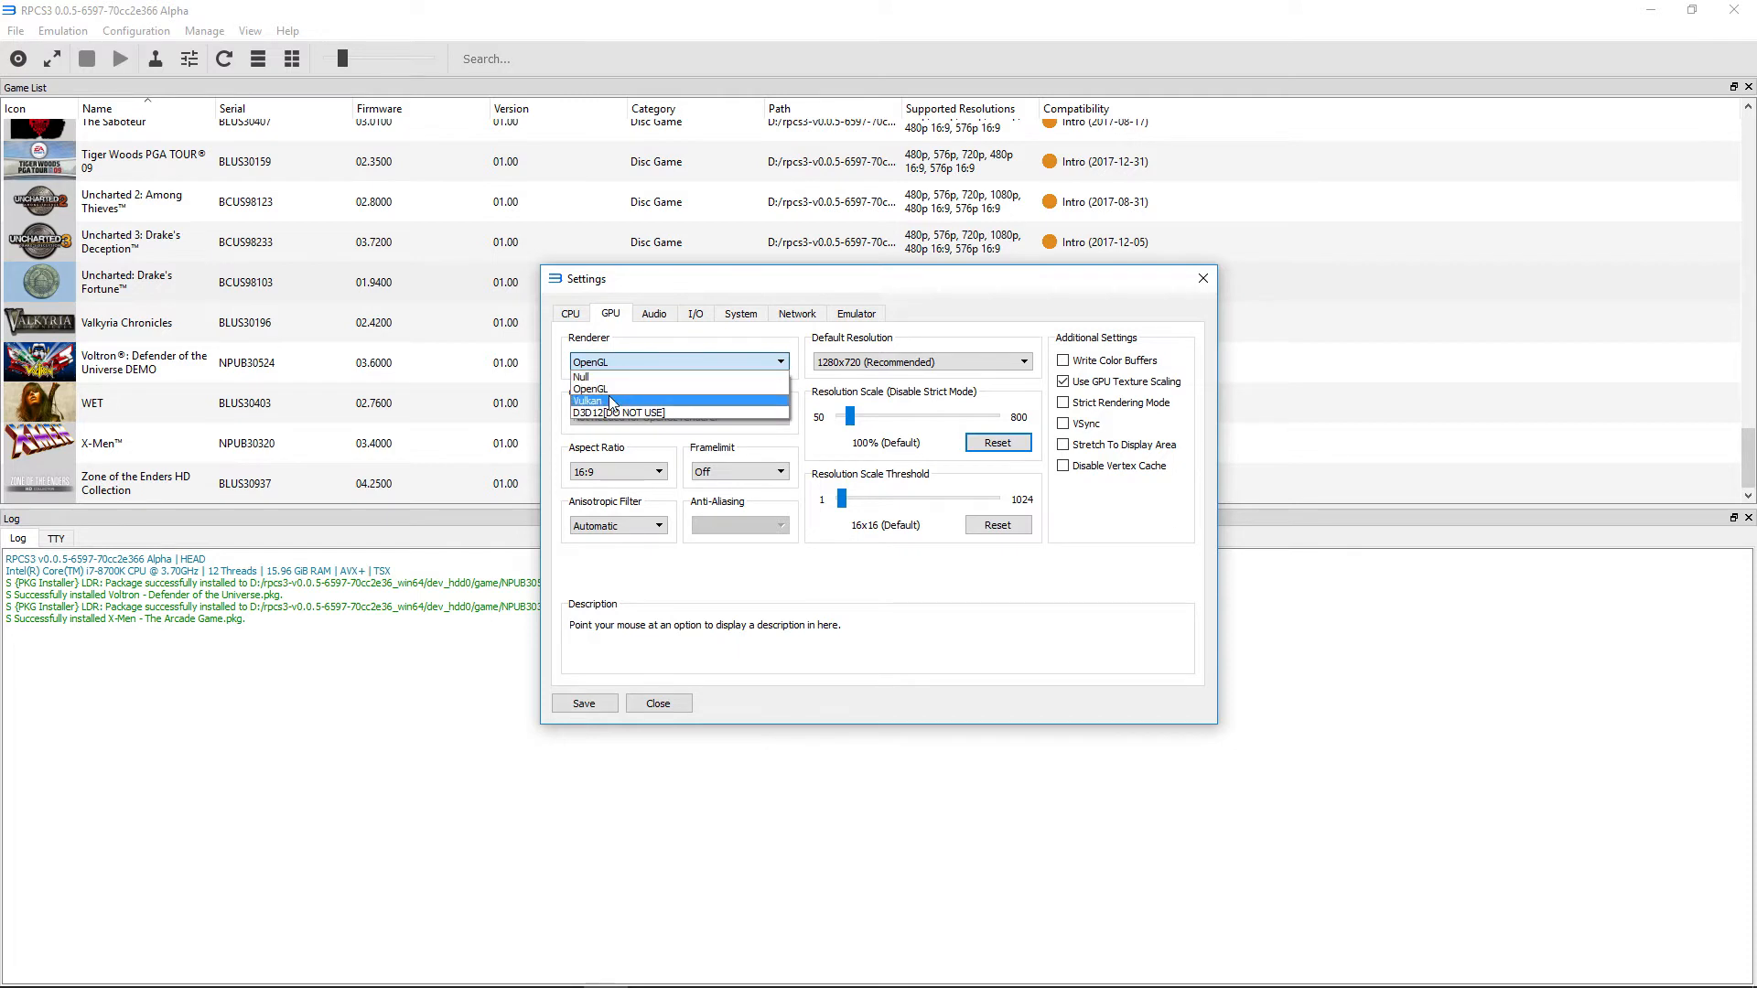
pyautogui.click(612, 402)
pyautogui.click(629, 362)
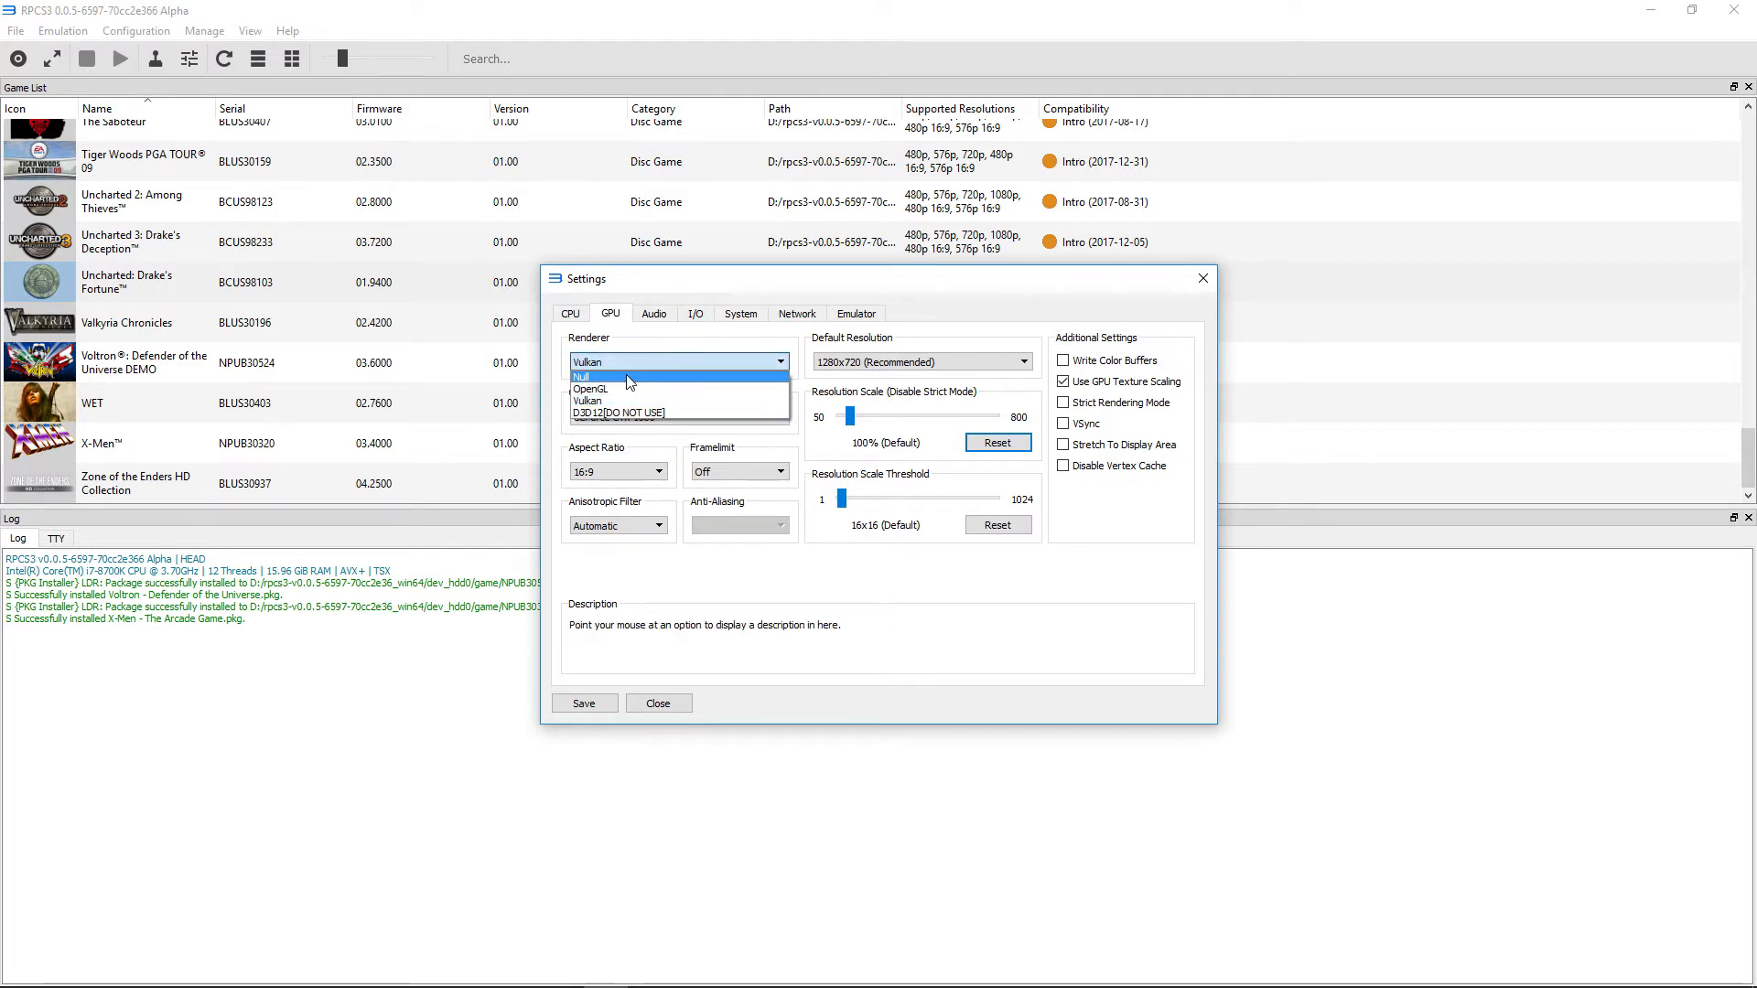
pyautogui.click(611, 378)
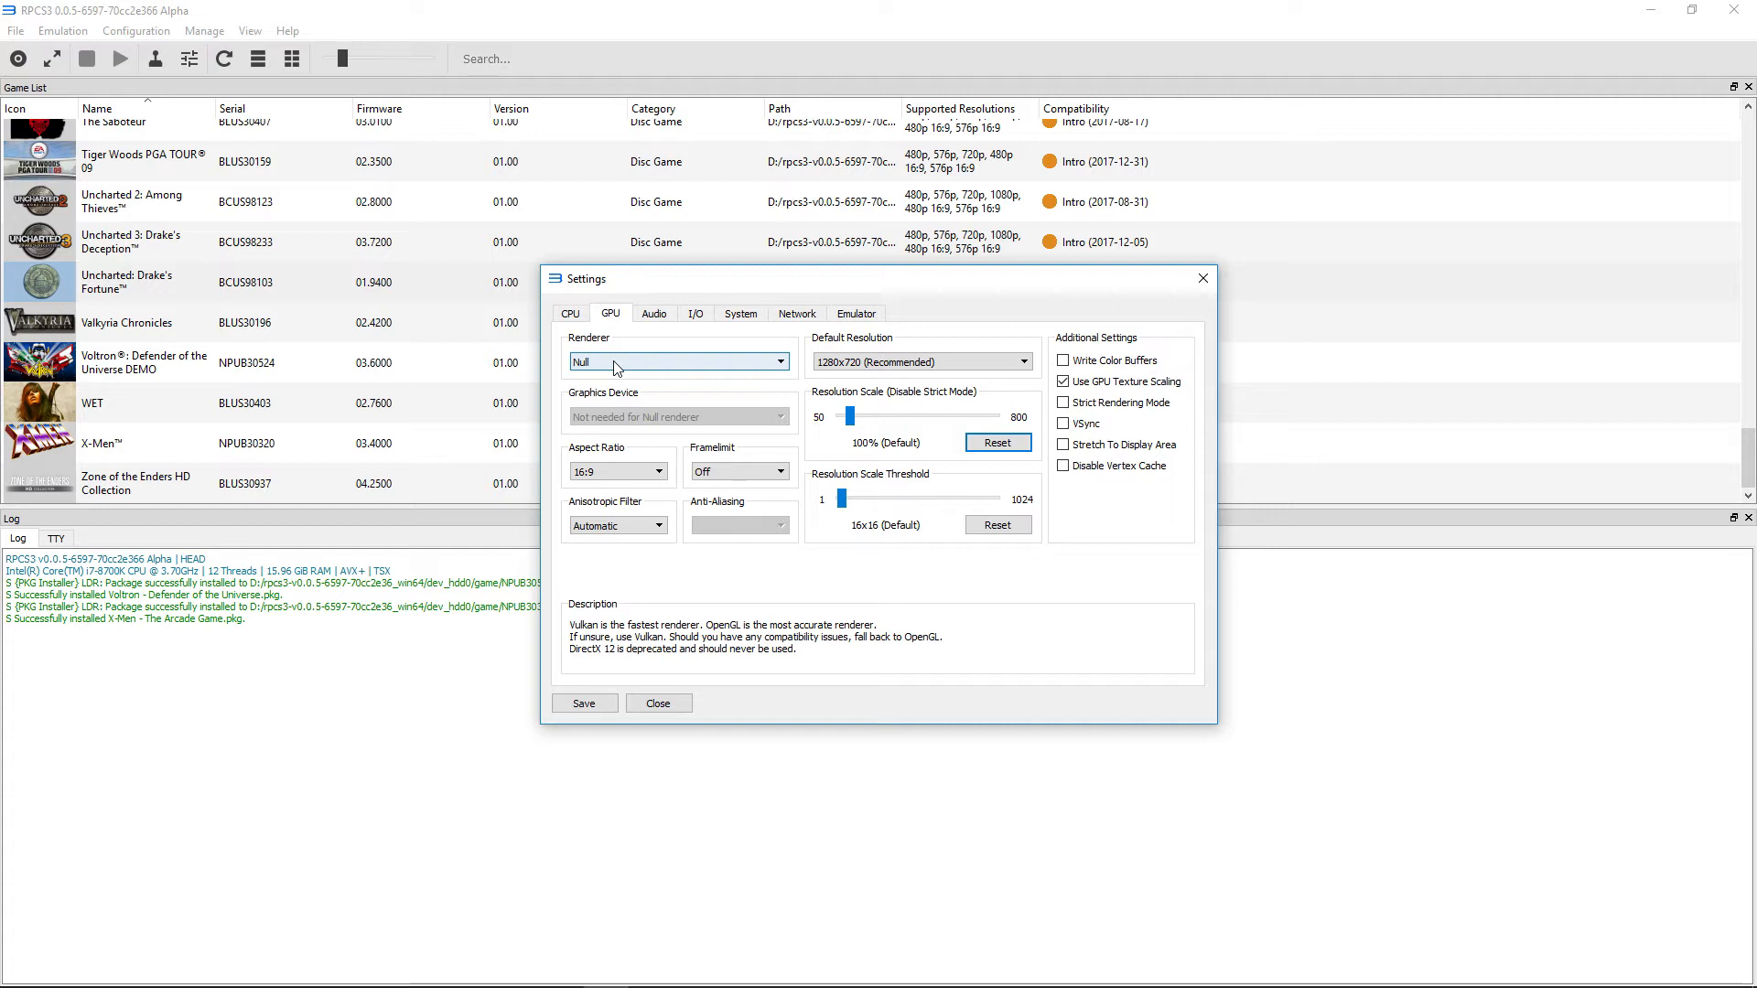
# - Switch the renderer back and forth between OpenGL and Vulkan to compare them, ending on OpenGL
pyautogui.click(613, 363)
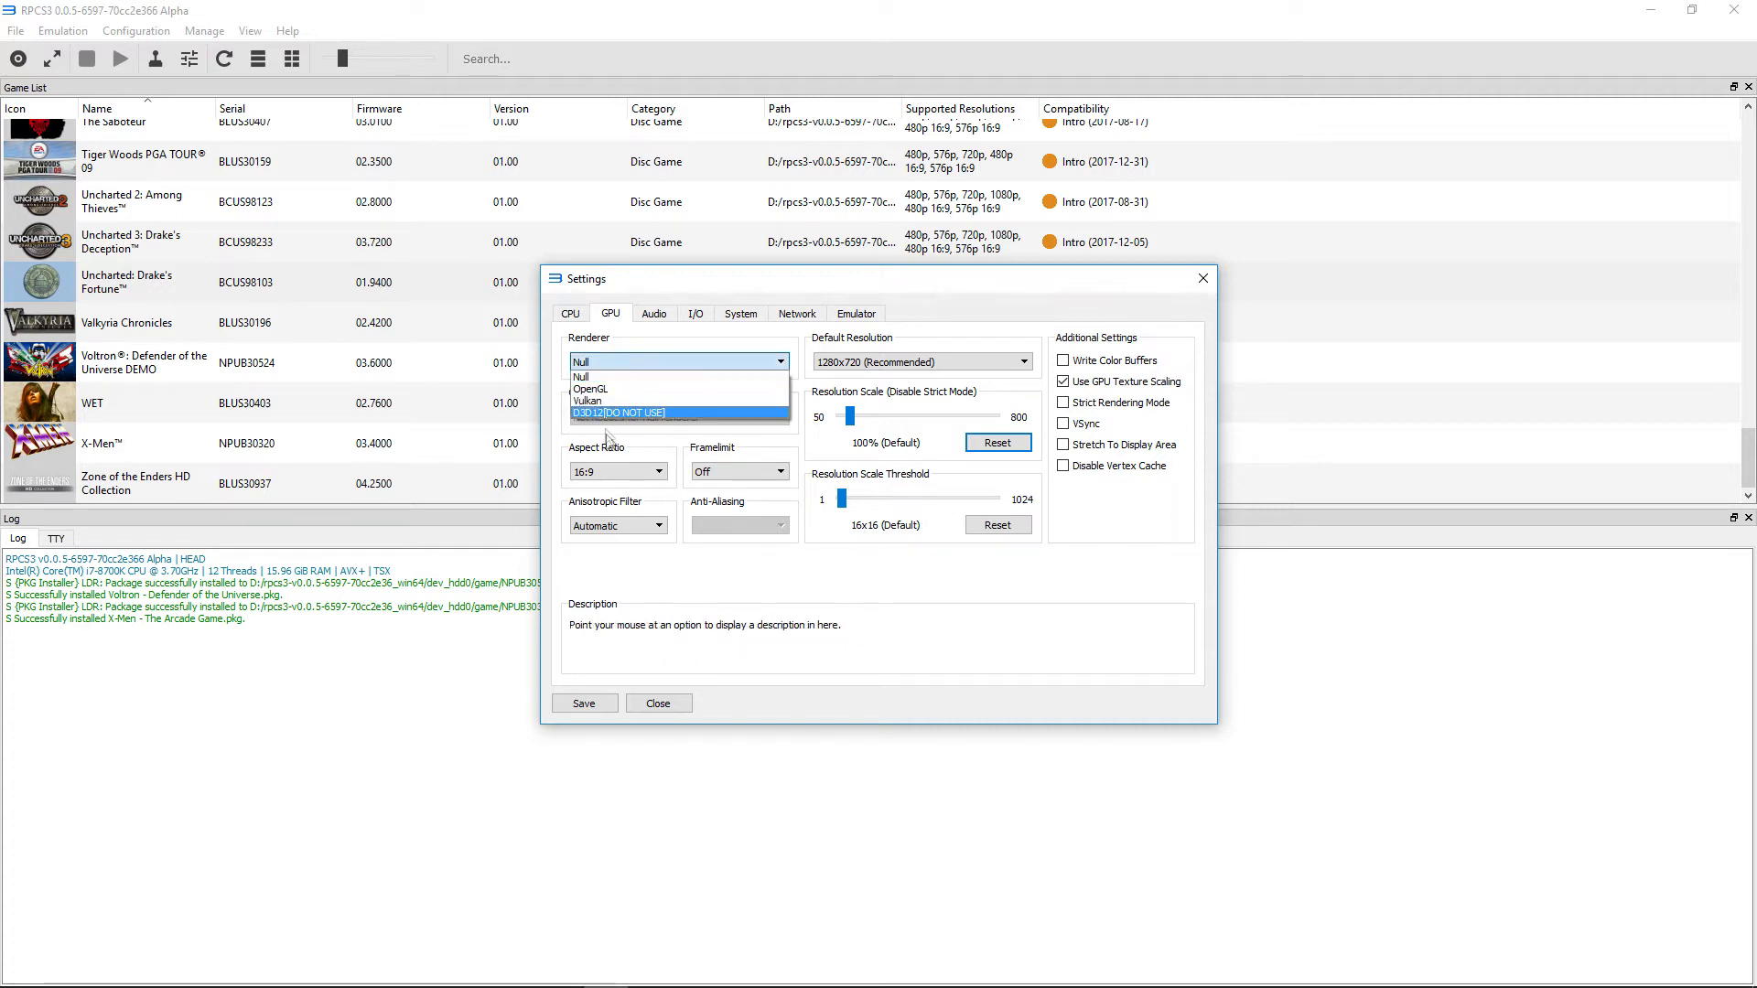
pyautogui.click(595, 395)
pyautogui.click(613, 362)
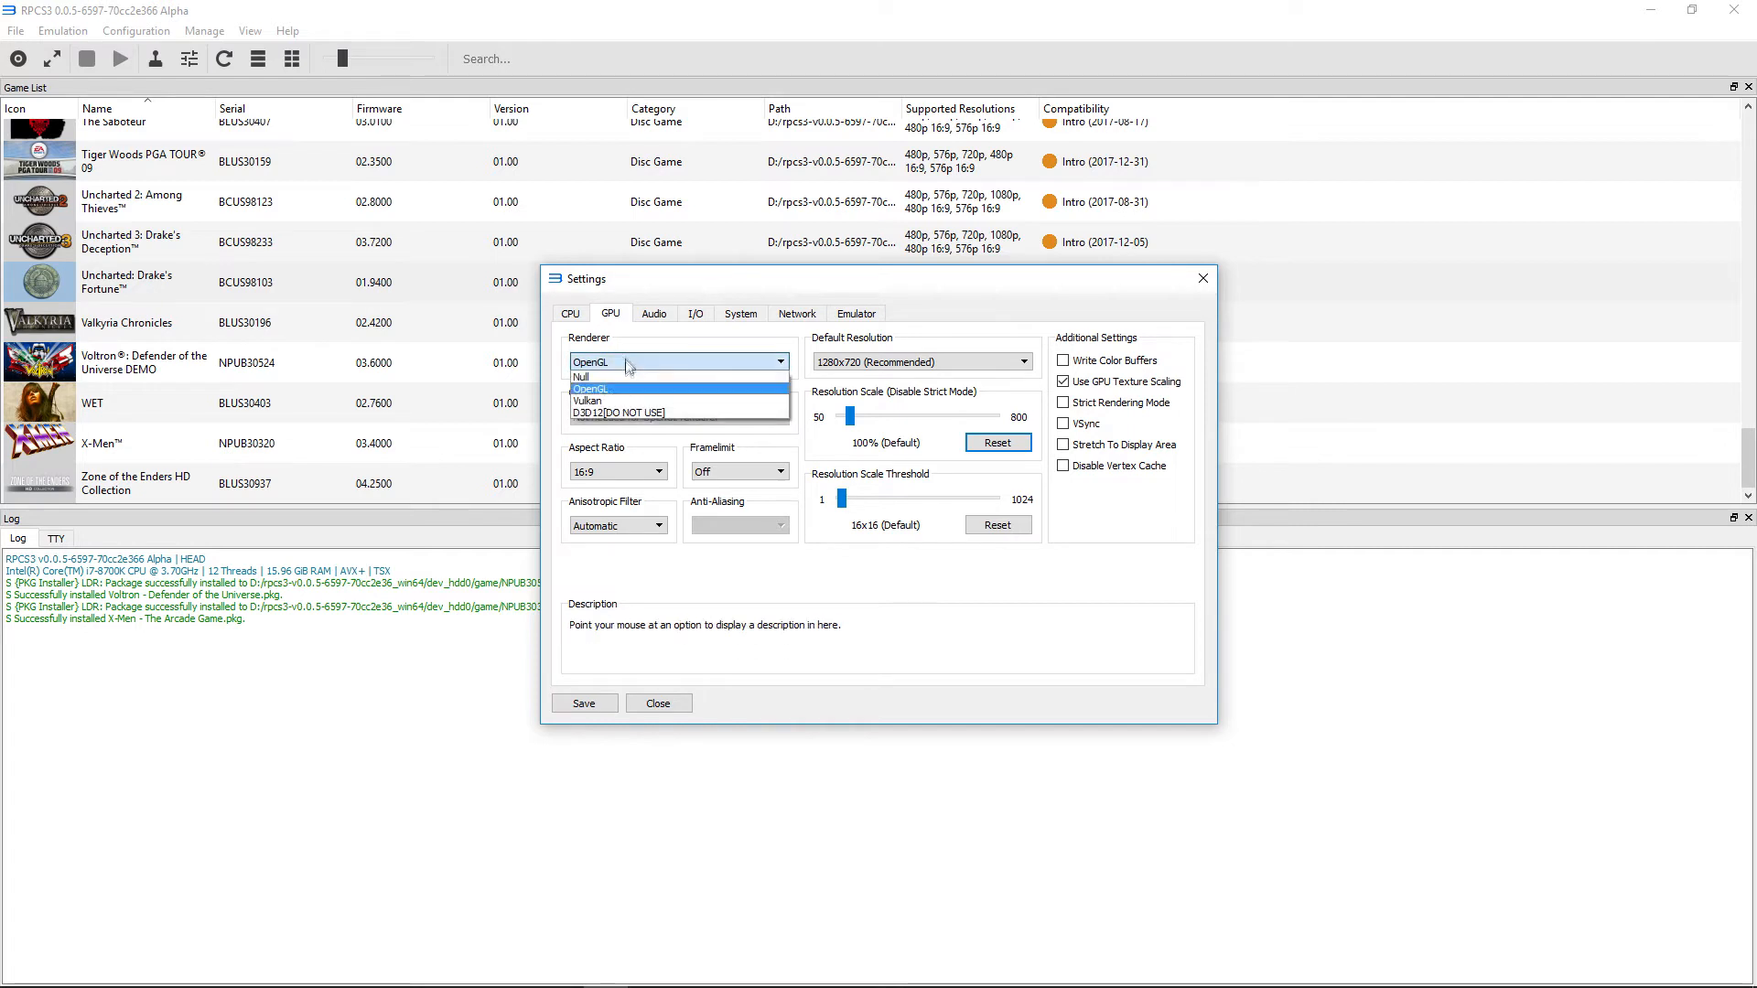
pyautogui.click(606, 403)
pyautogui.click(621, 363)
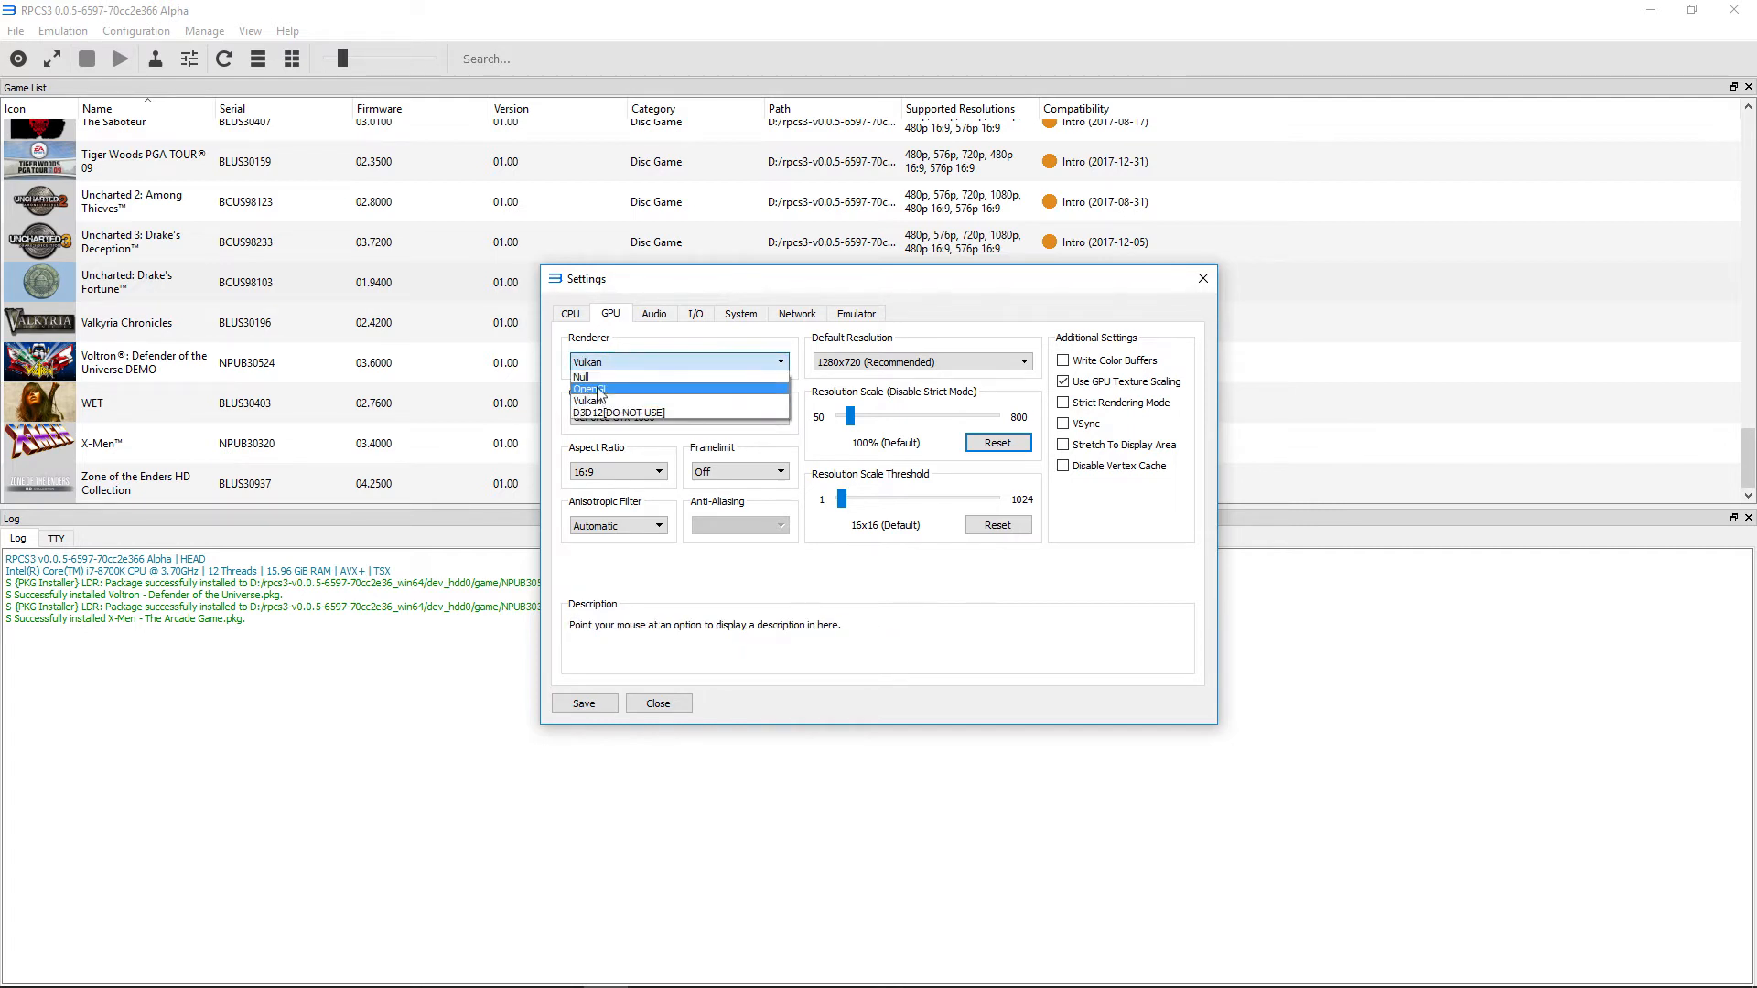
pyautogui.click(602, 395)
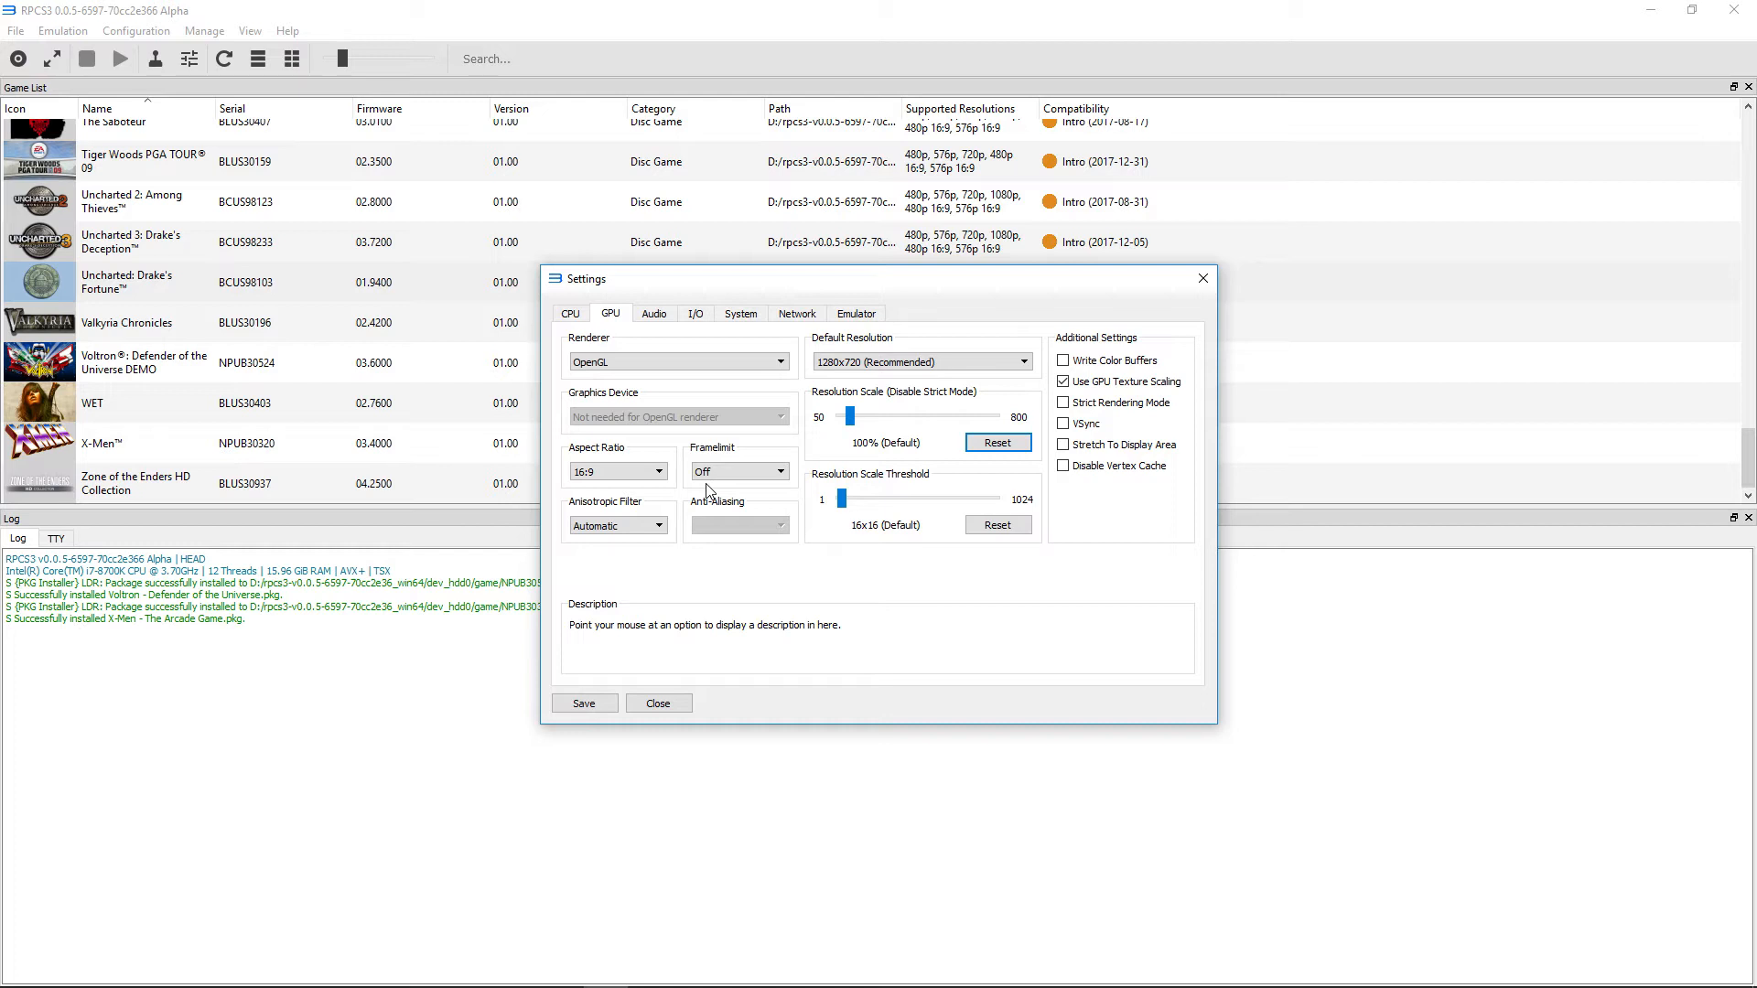
pyautogui.click(697, 362)
pyautogui.click(647, 402)
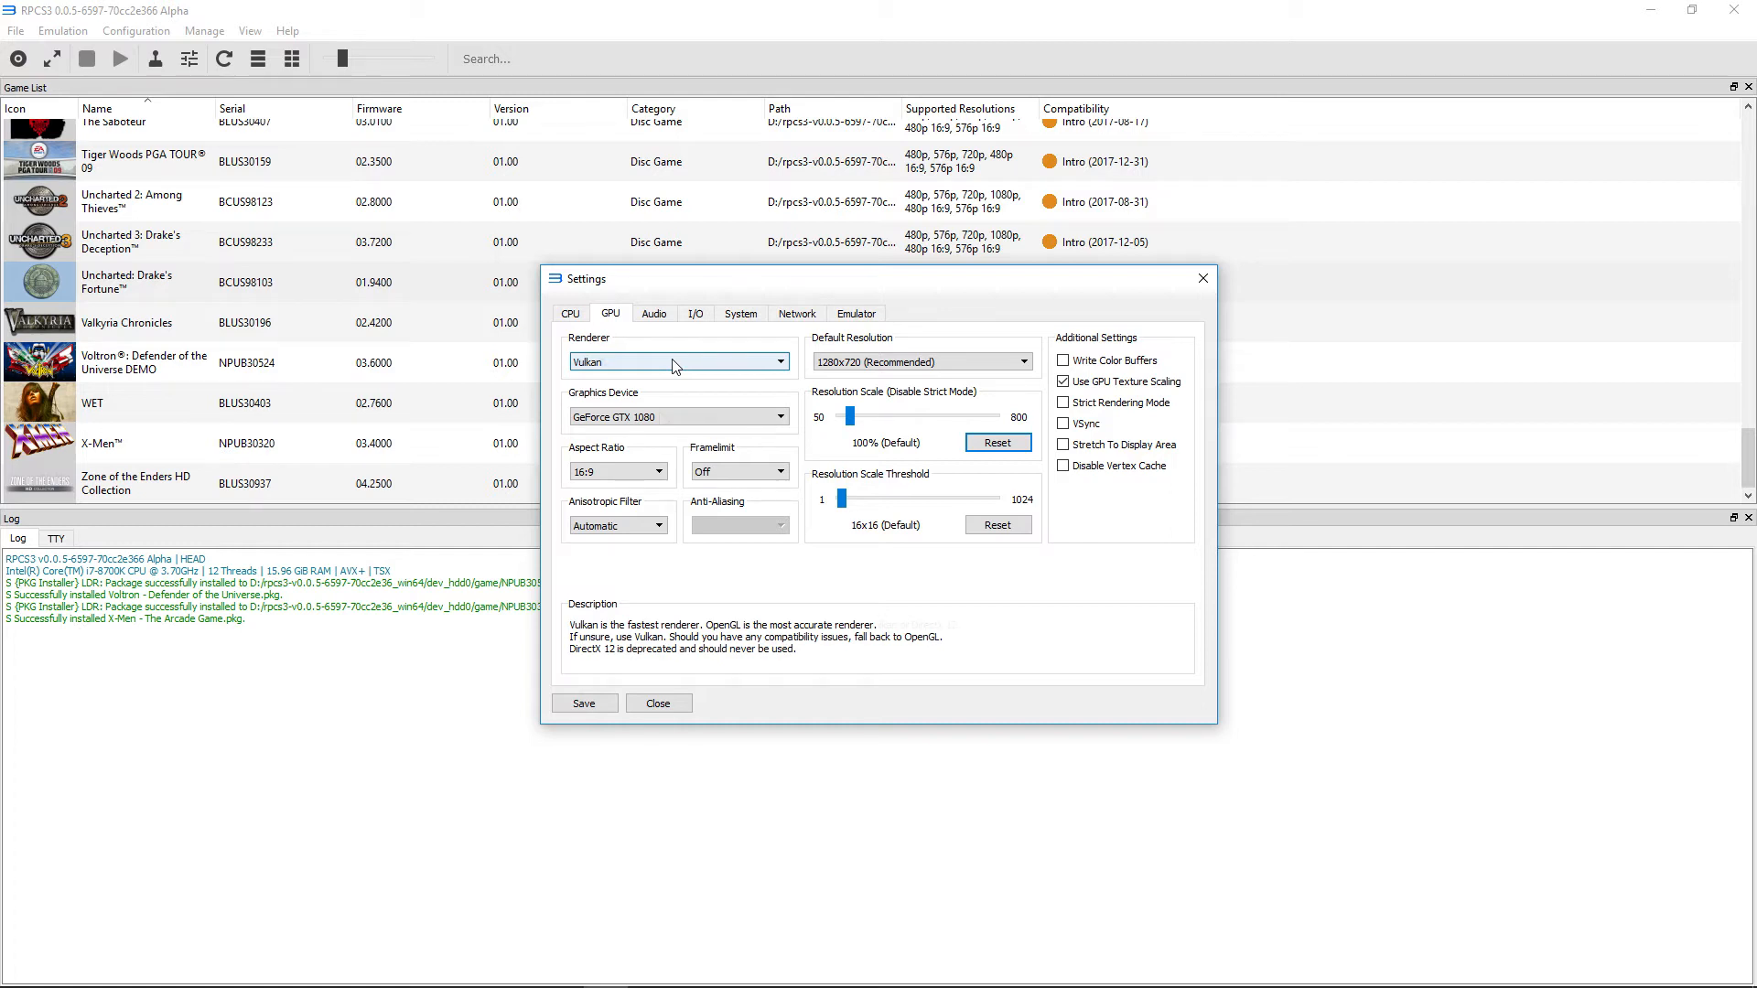
pyautogui.click(674, 362)
pyautogui.click(671, 418)
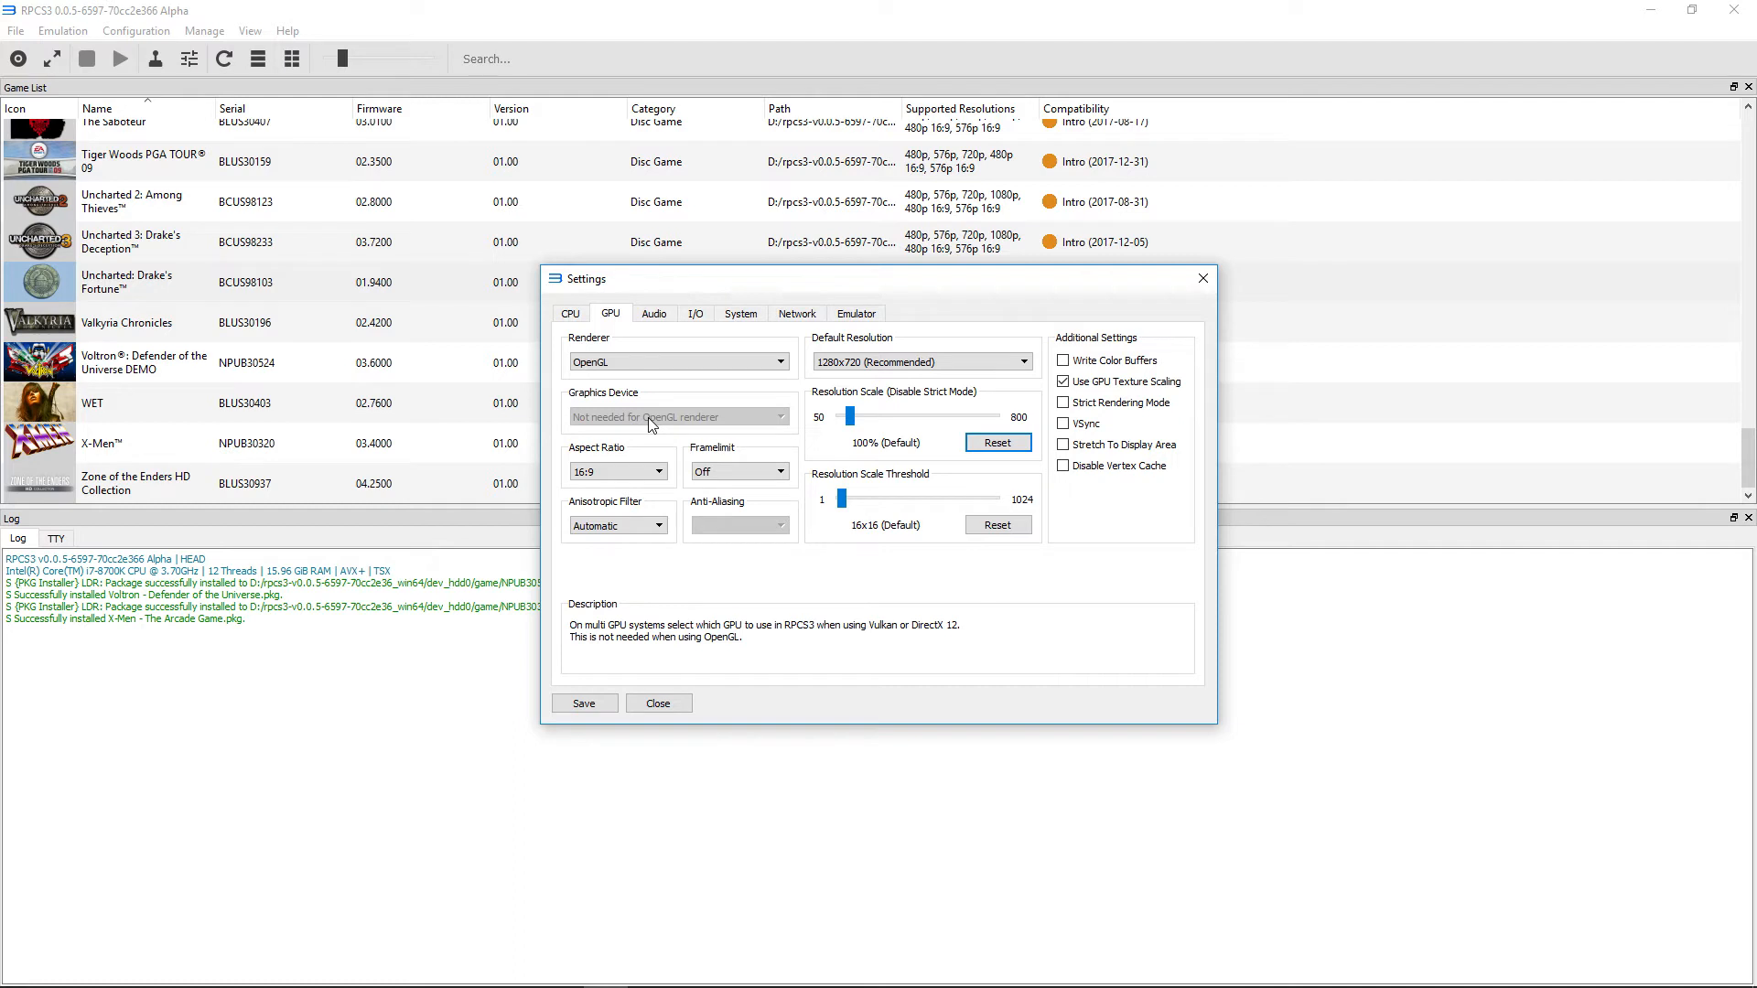
# - Set the renderer to Vulkan and choose GeForce GTX 1080 as the graphics device
pyautogui.click(649, 363)
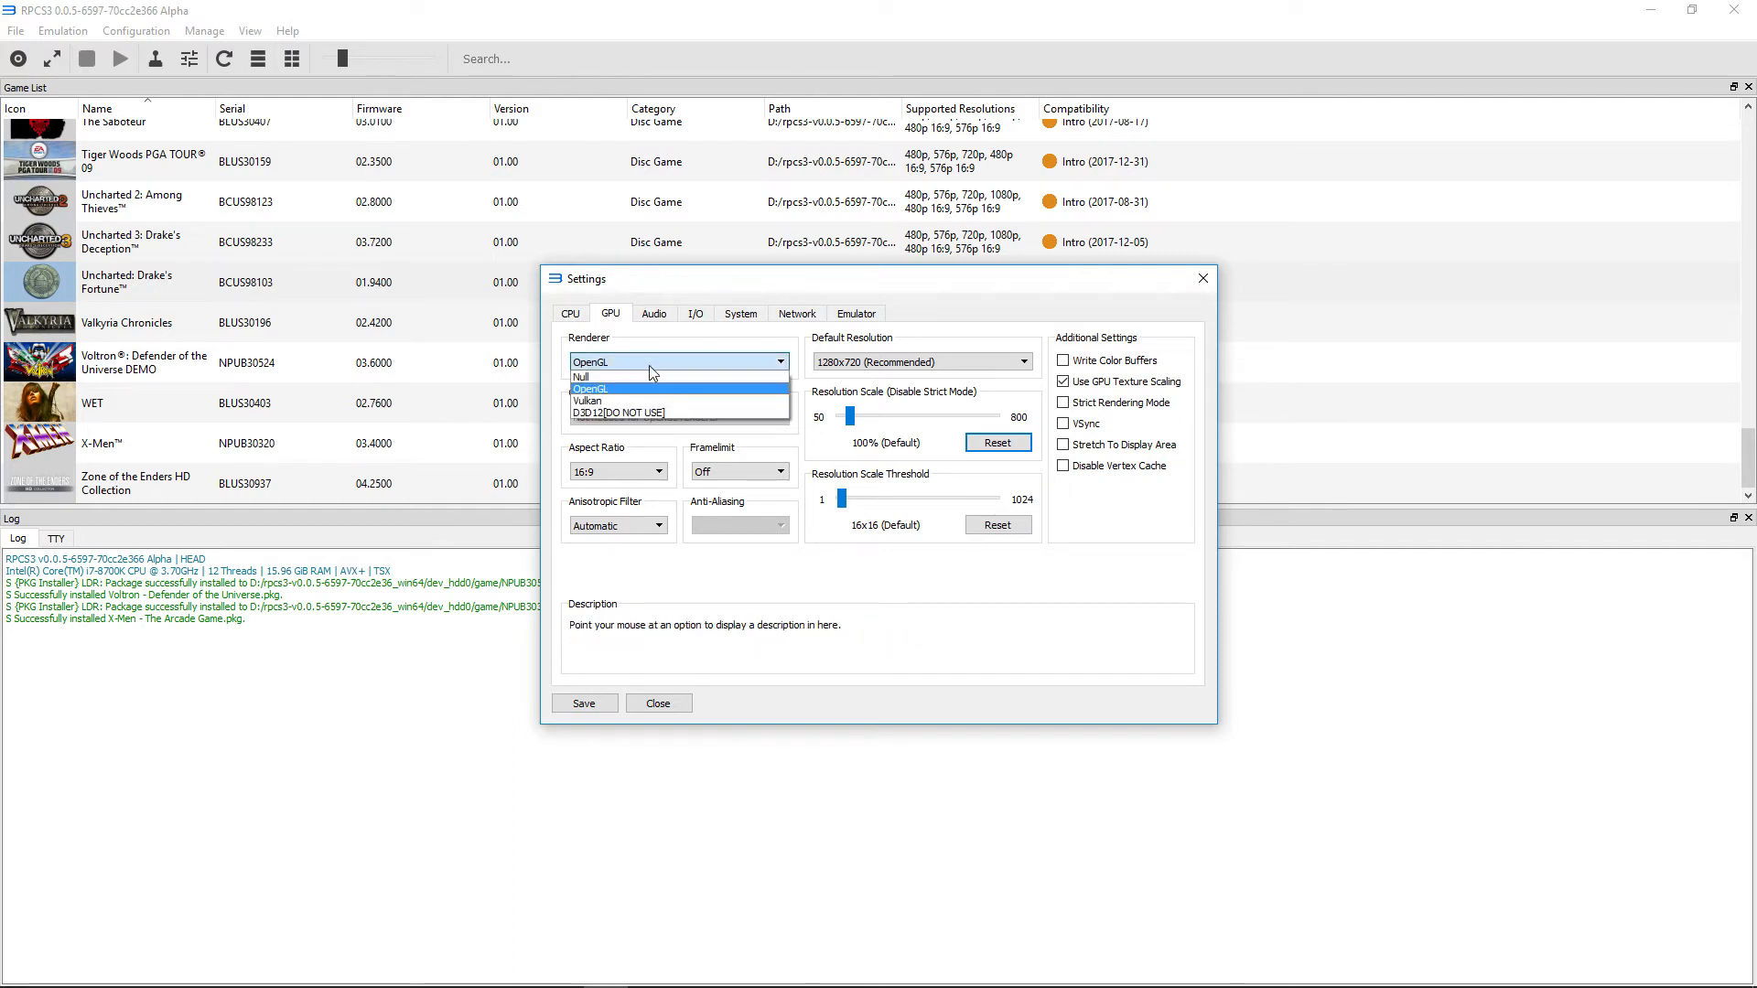
pyautogui.click(664, 401)
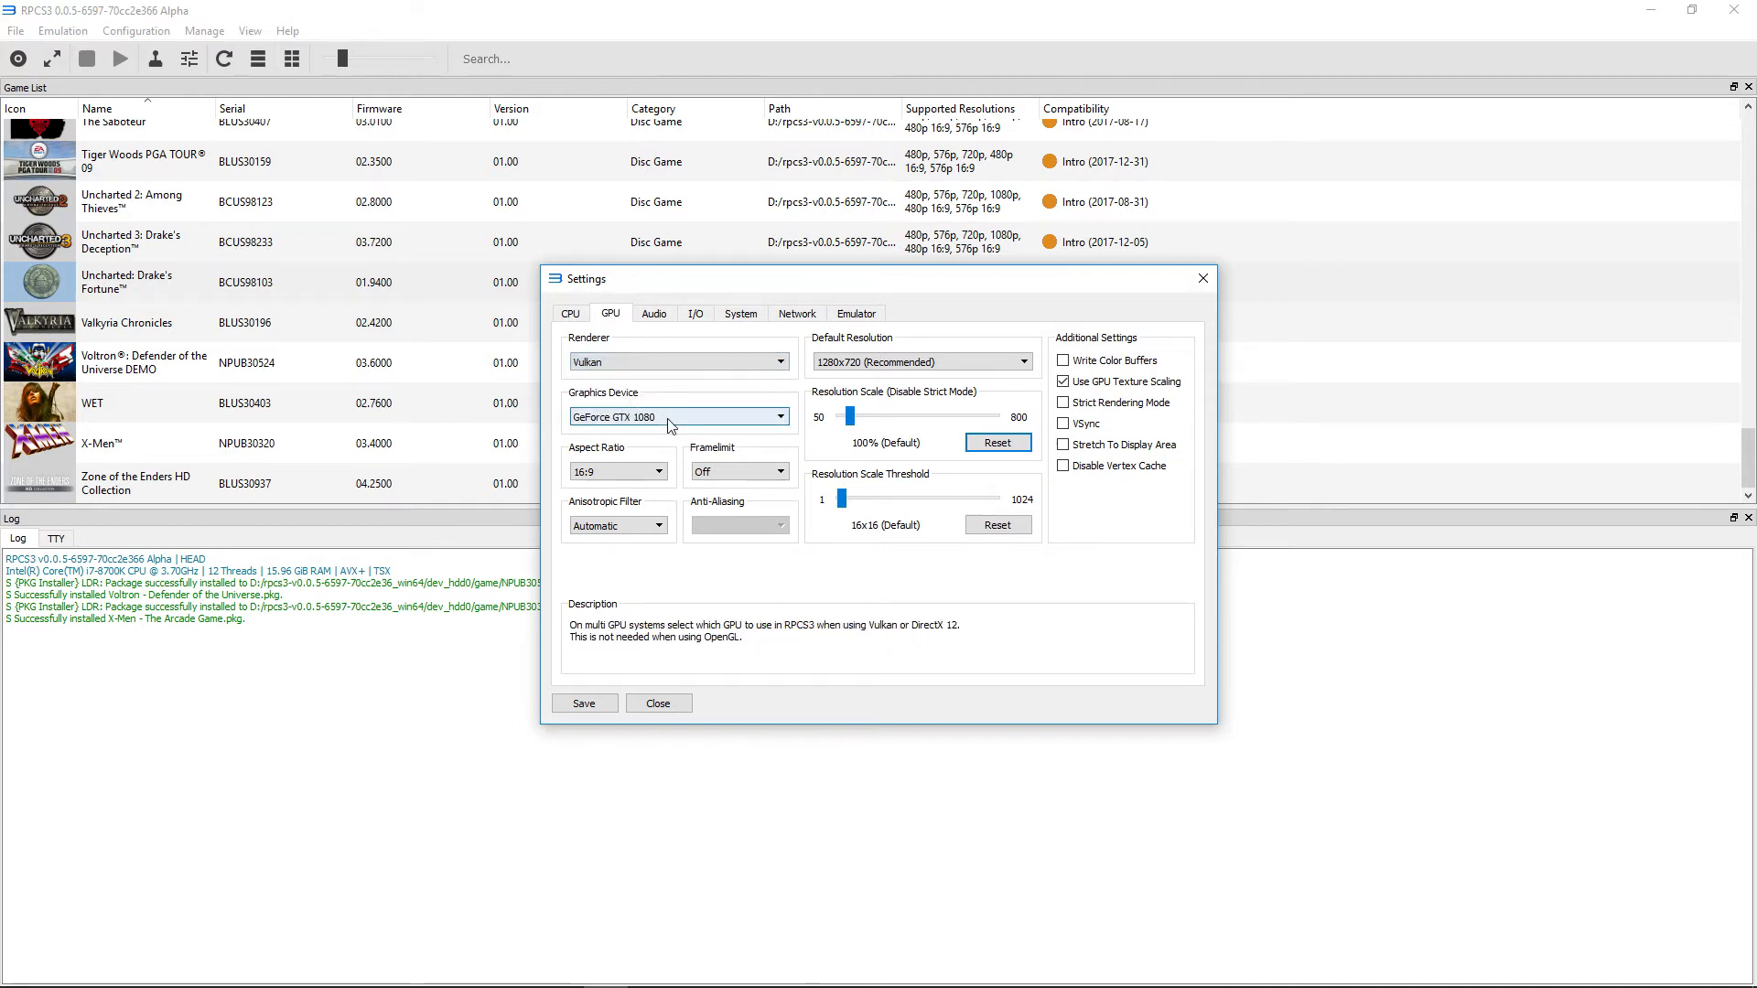
pyautogui.click(667, 419)
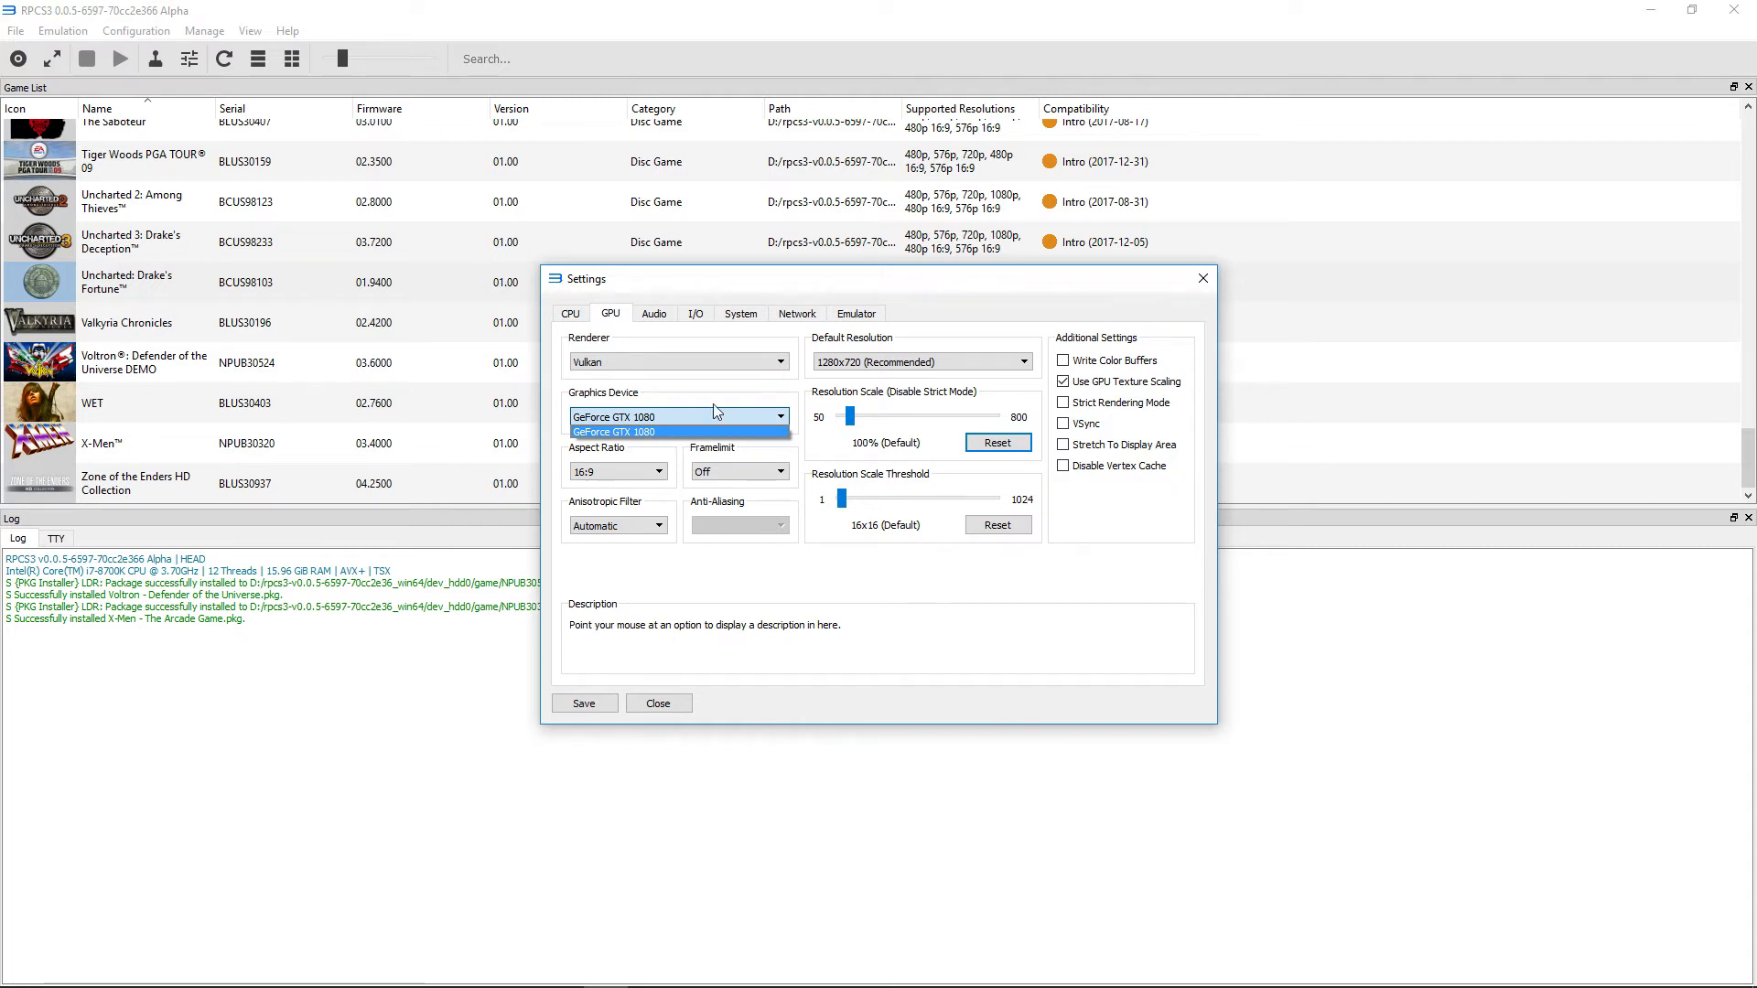
pyautogui.click(666, 430)
# - Try the Auto option for the aspect ratio, and set it back to 16:9
pyautogui.click(666, 475)
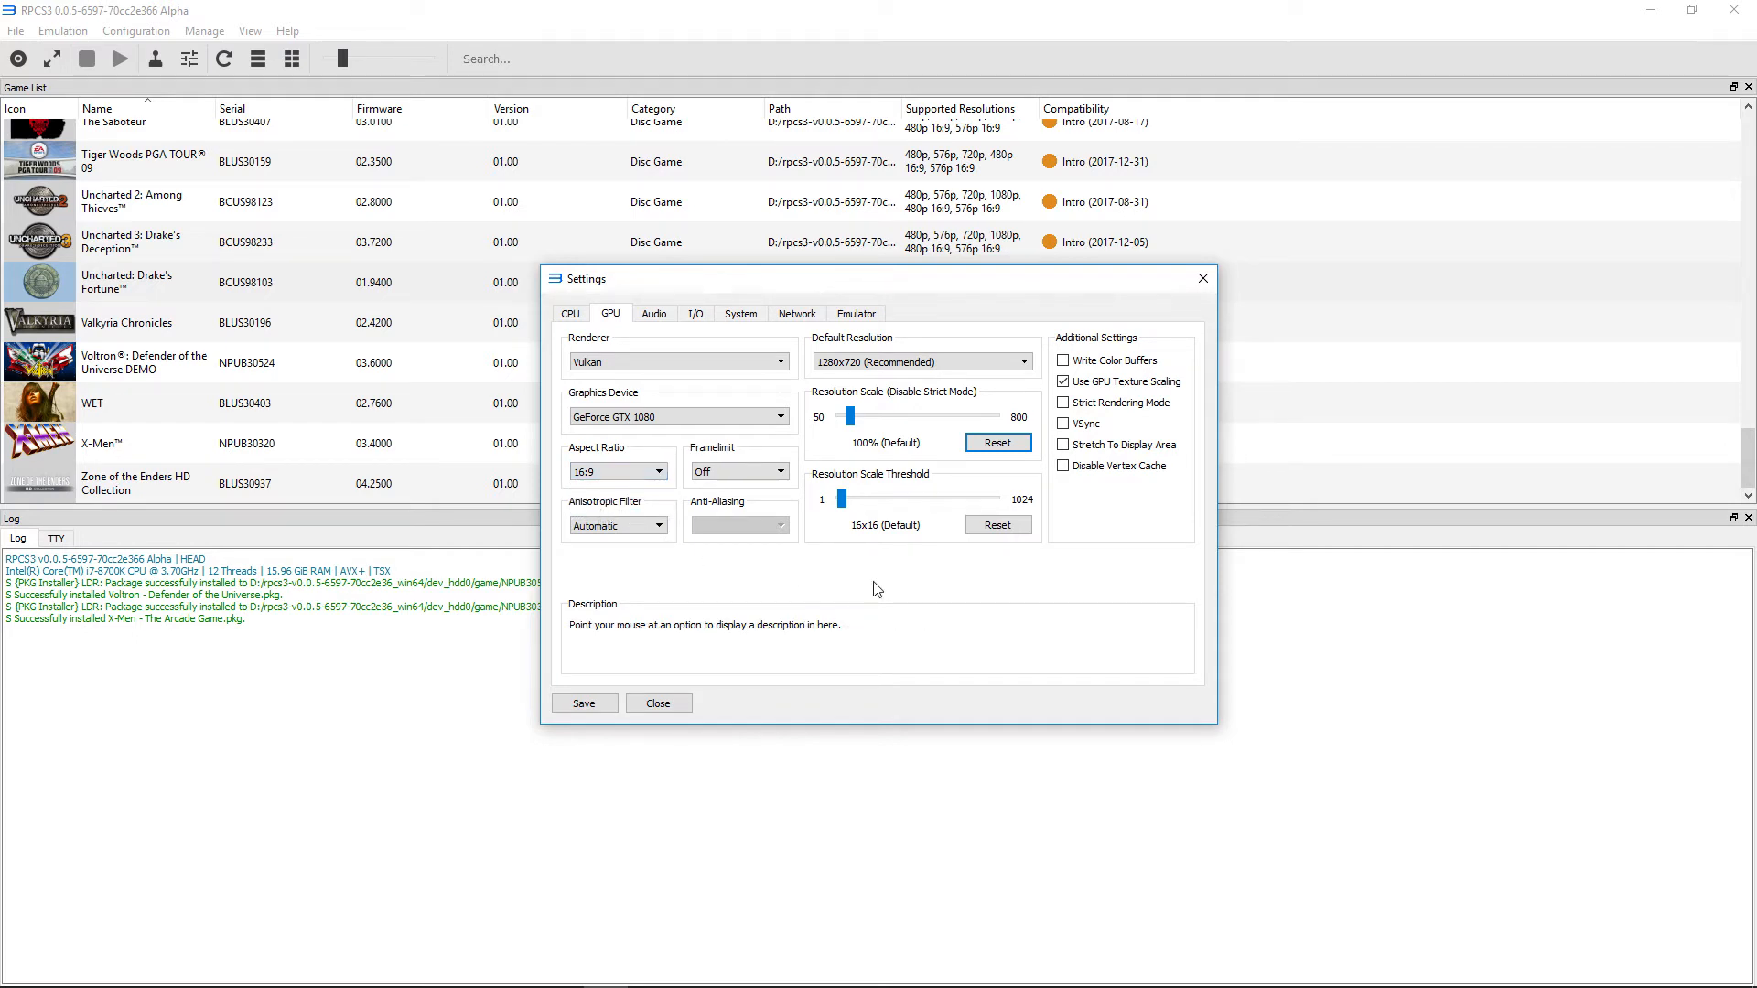
pyautogui.click(645, 471)
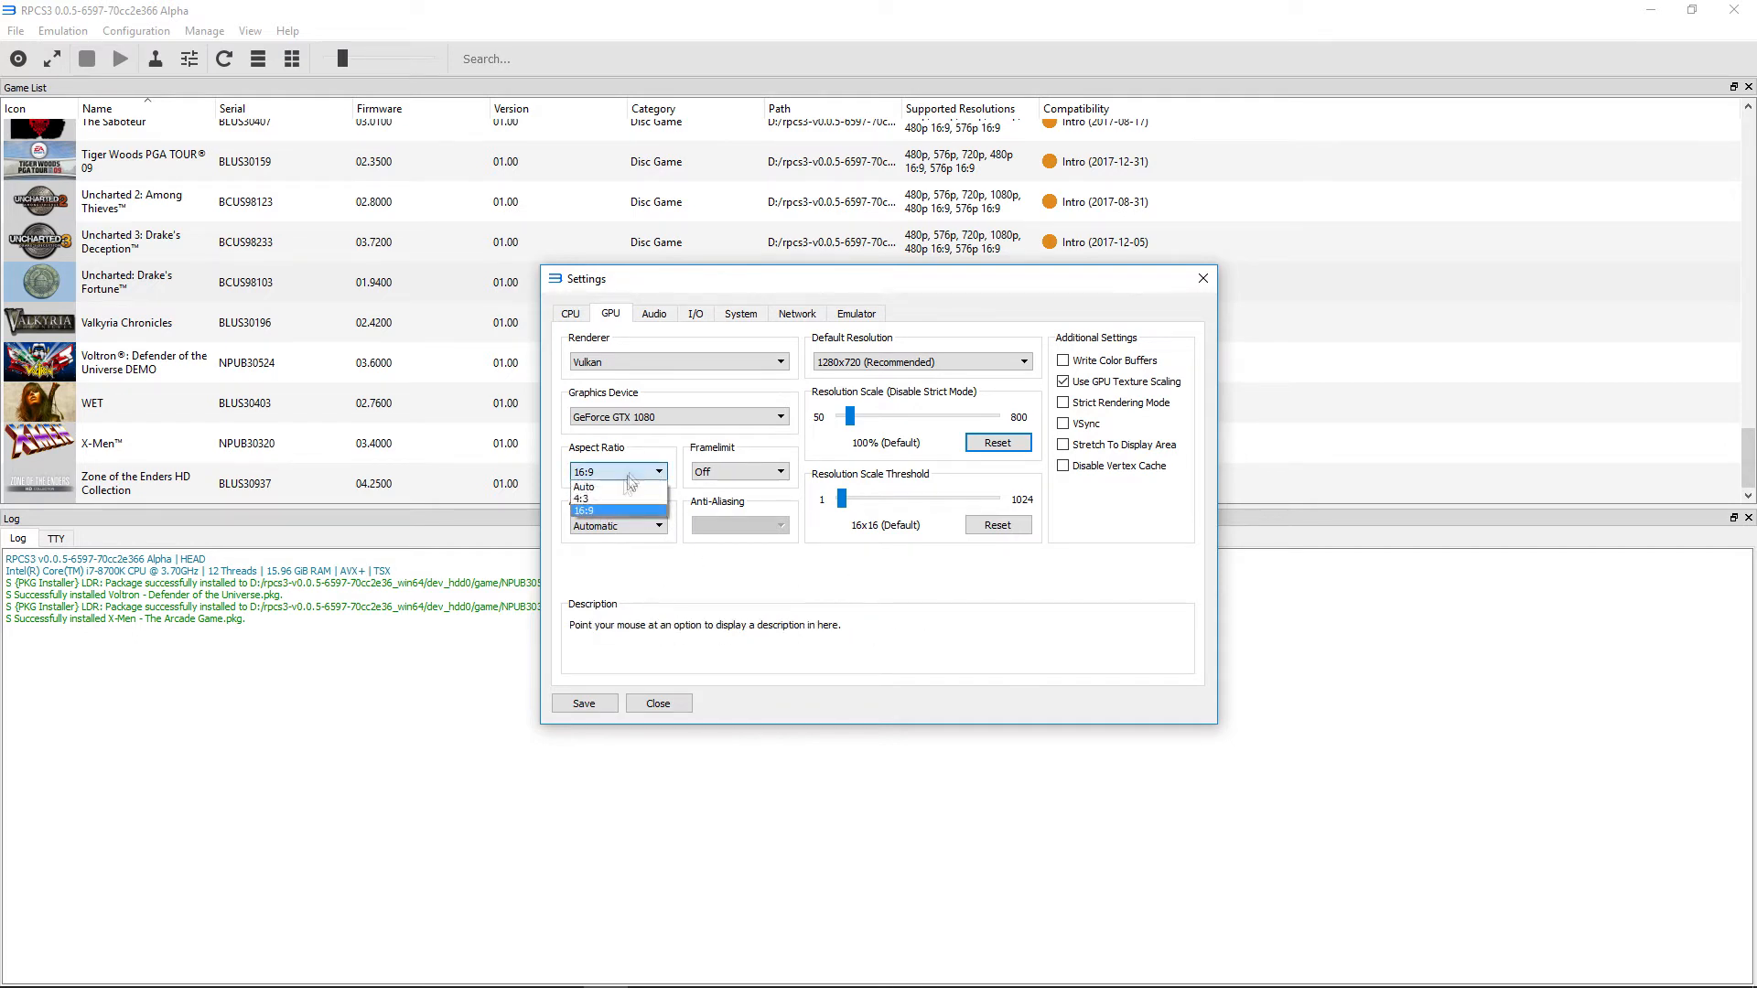
pyautogui.click(645, 483)
pyautogui.click(645, 472)
pyautogui.click(639, 483)
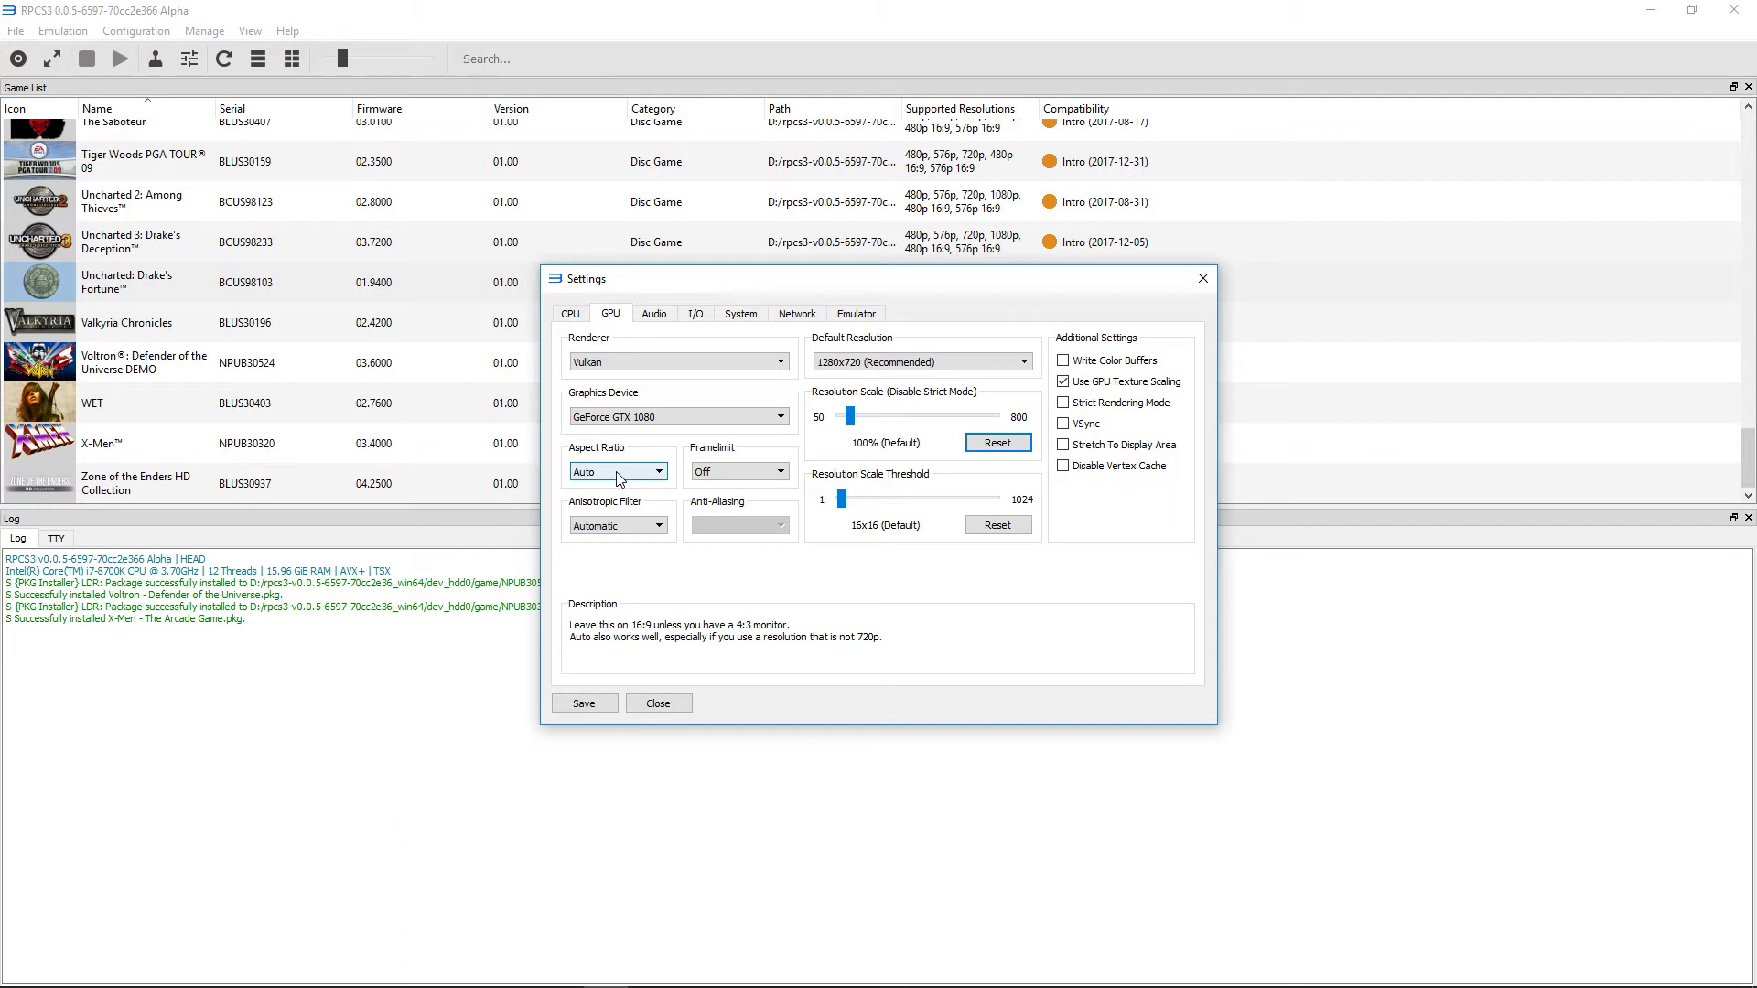
pyautogui.click(618, 476)
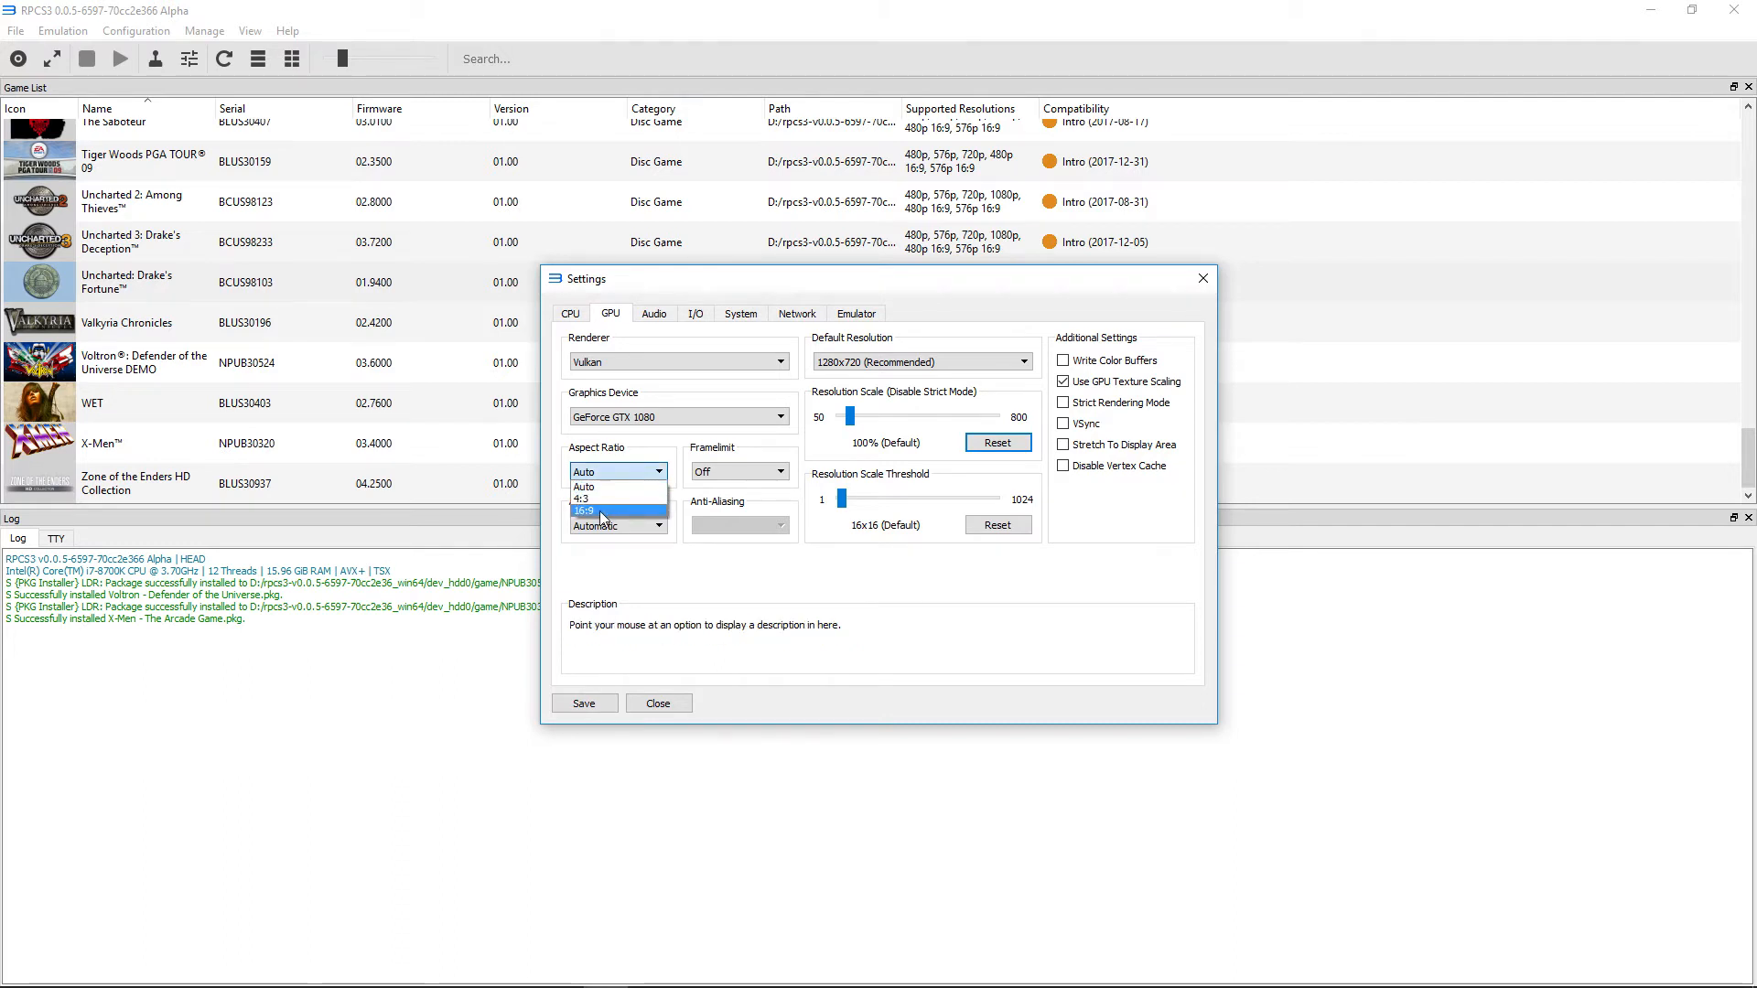
pyautogui.click(601, 510)
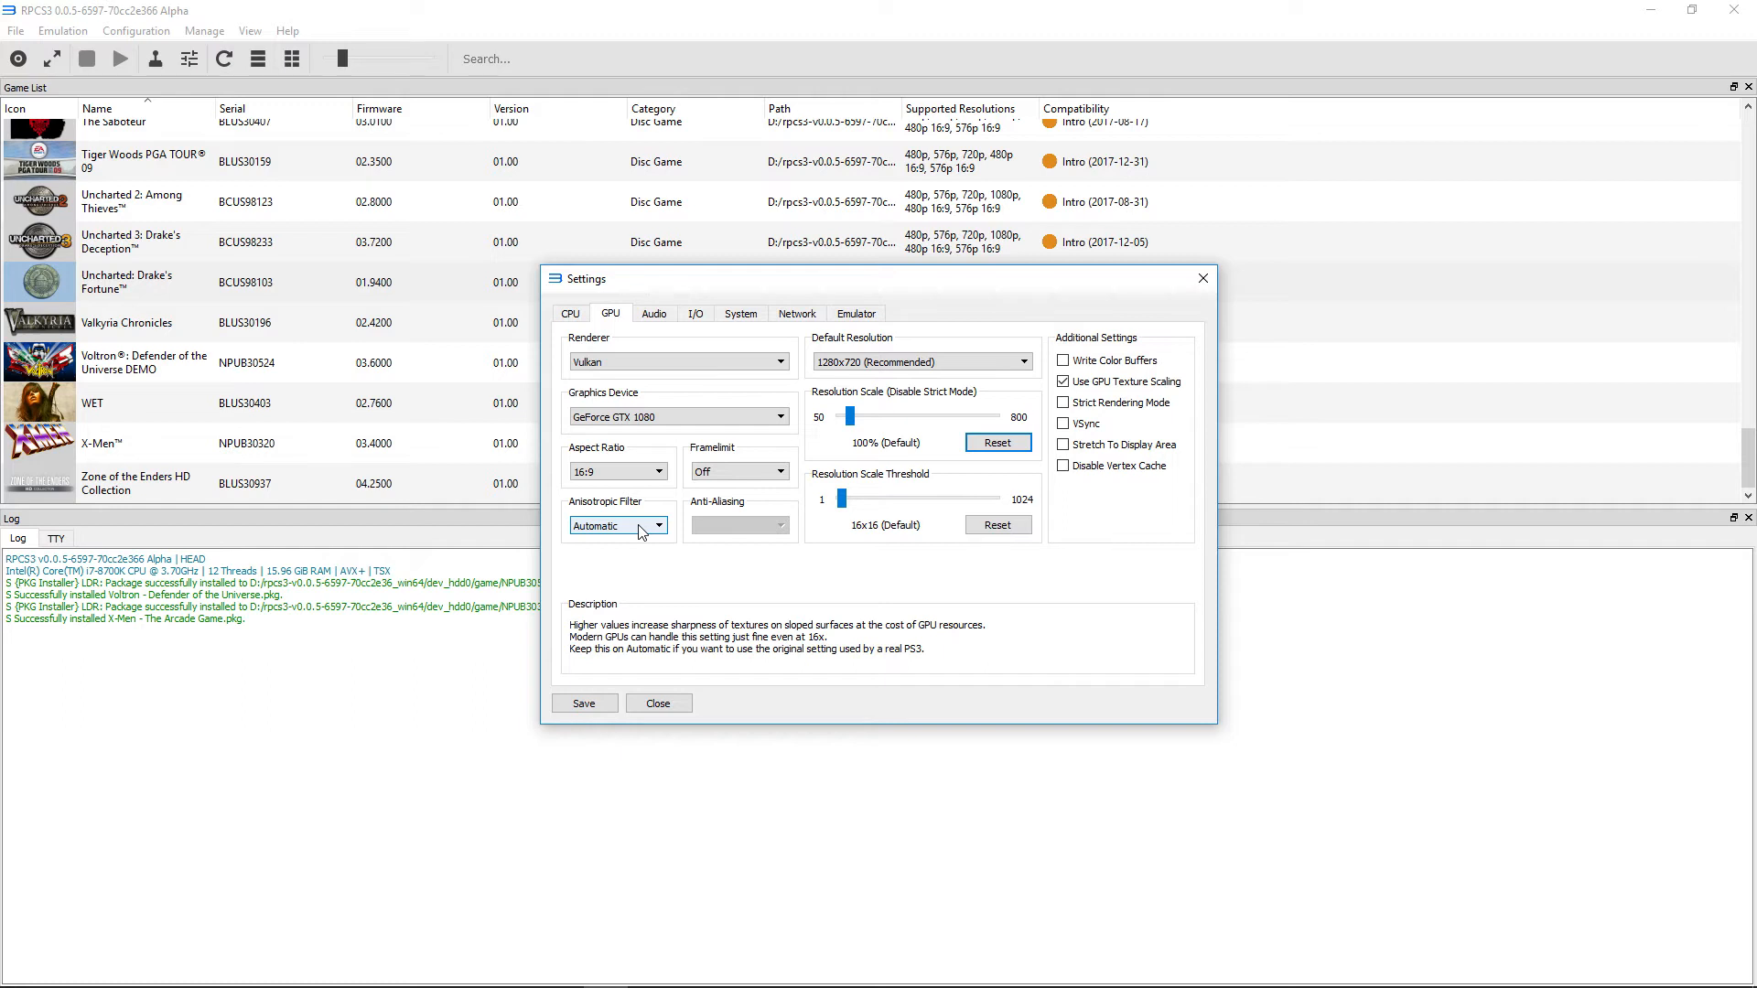
# - Try 16x for the anisotropic filter, and set it back to Automatic
pyautogui.click(640, 532)
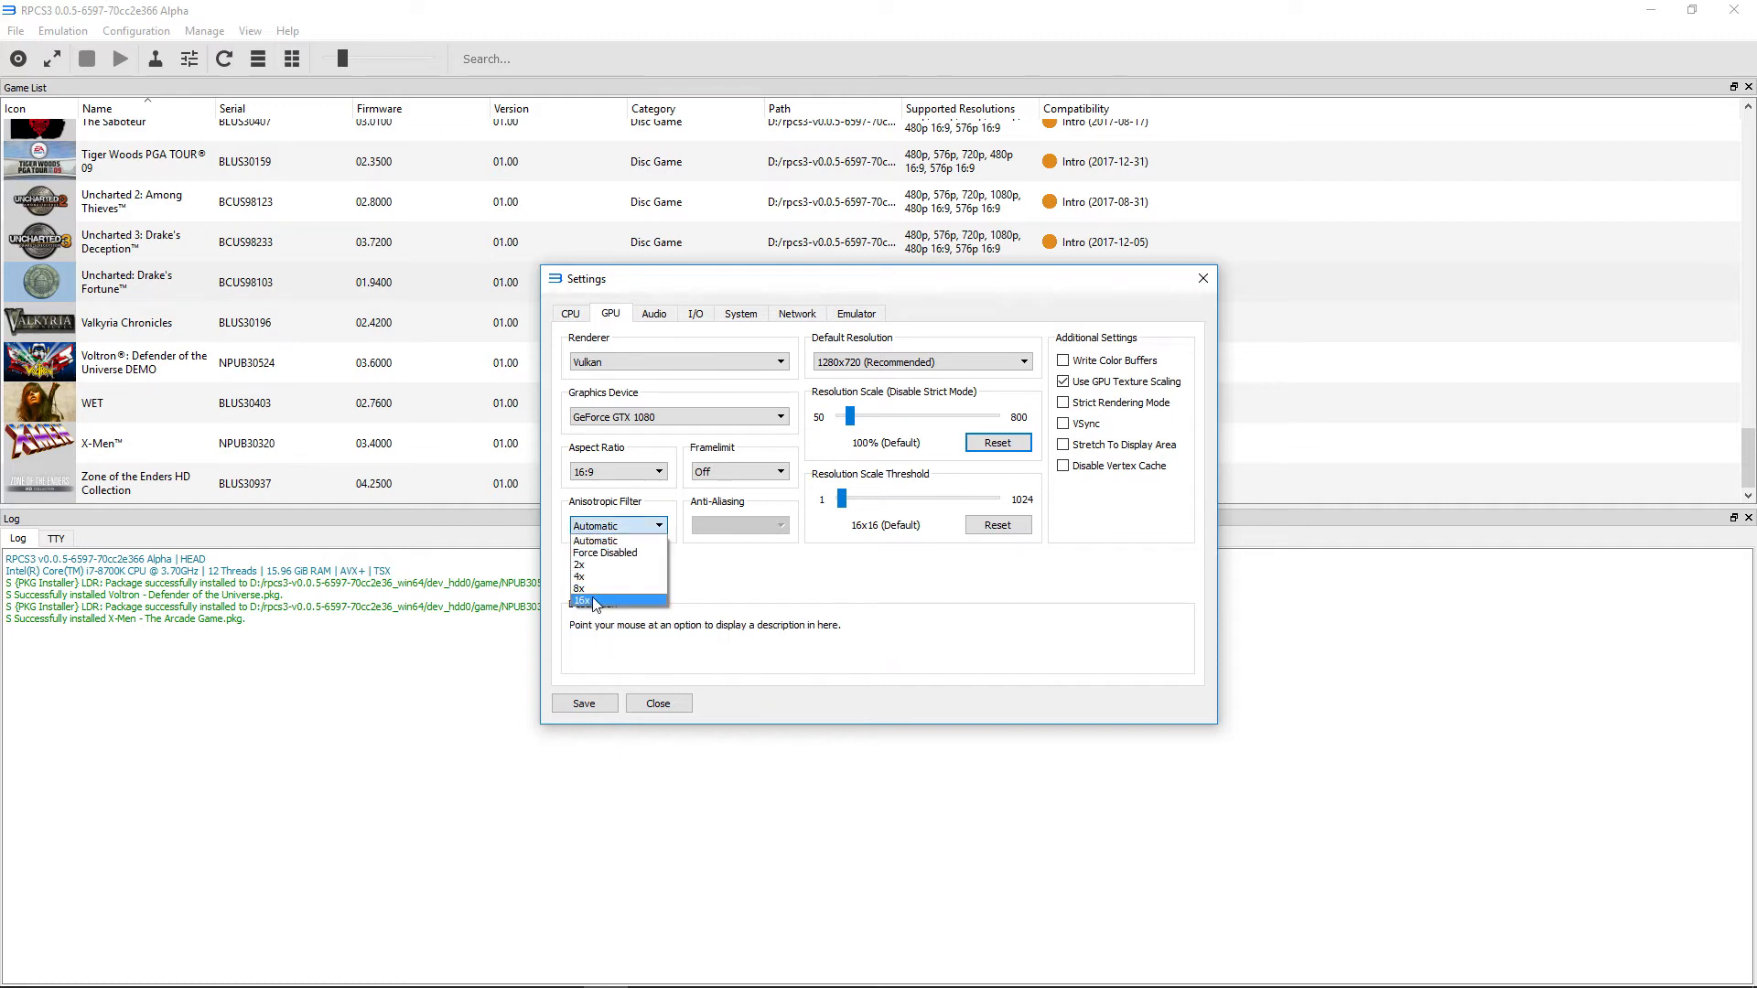
pyautogui.click(611, 600)
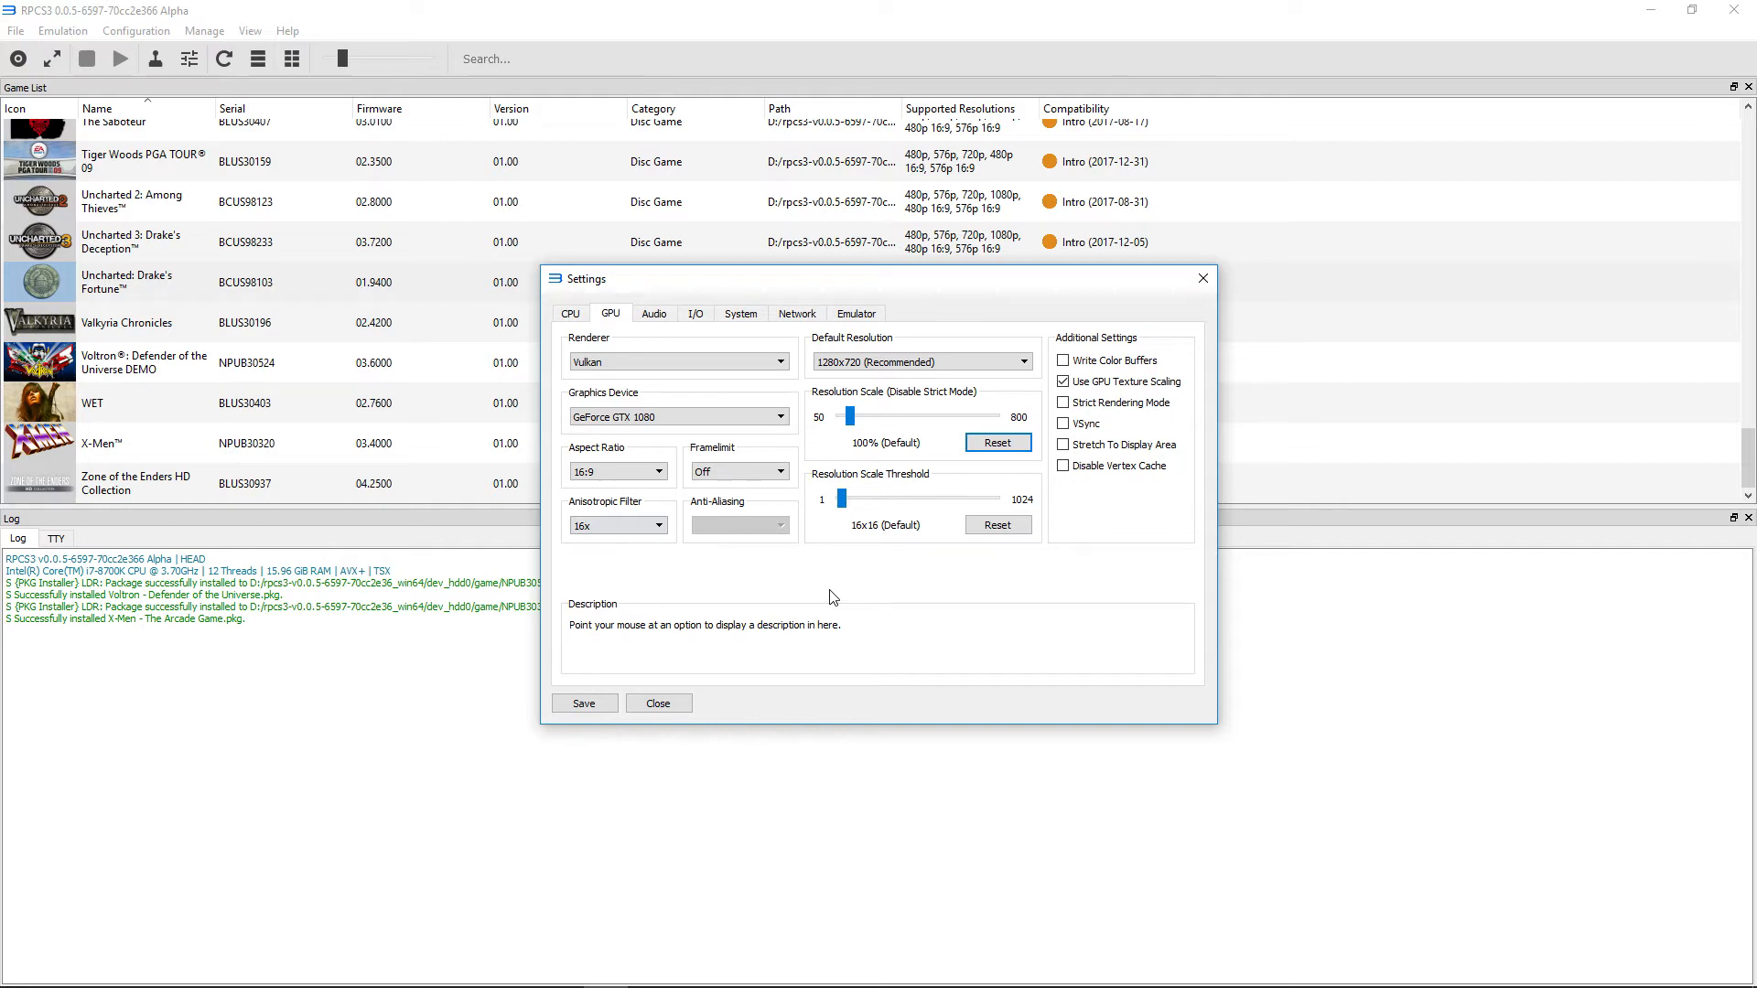
pyautogui.click(617, 525)
pyautogui.click(615, 549)
# - Examine the Framelimit and Default Resolution options, and check the supported resolutions of the games in the list behind the settings window
pyautogui.click(749, 474)
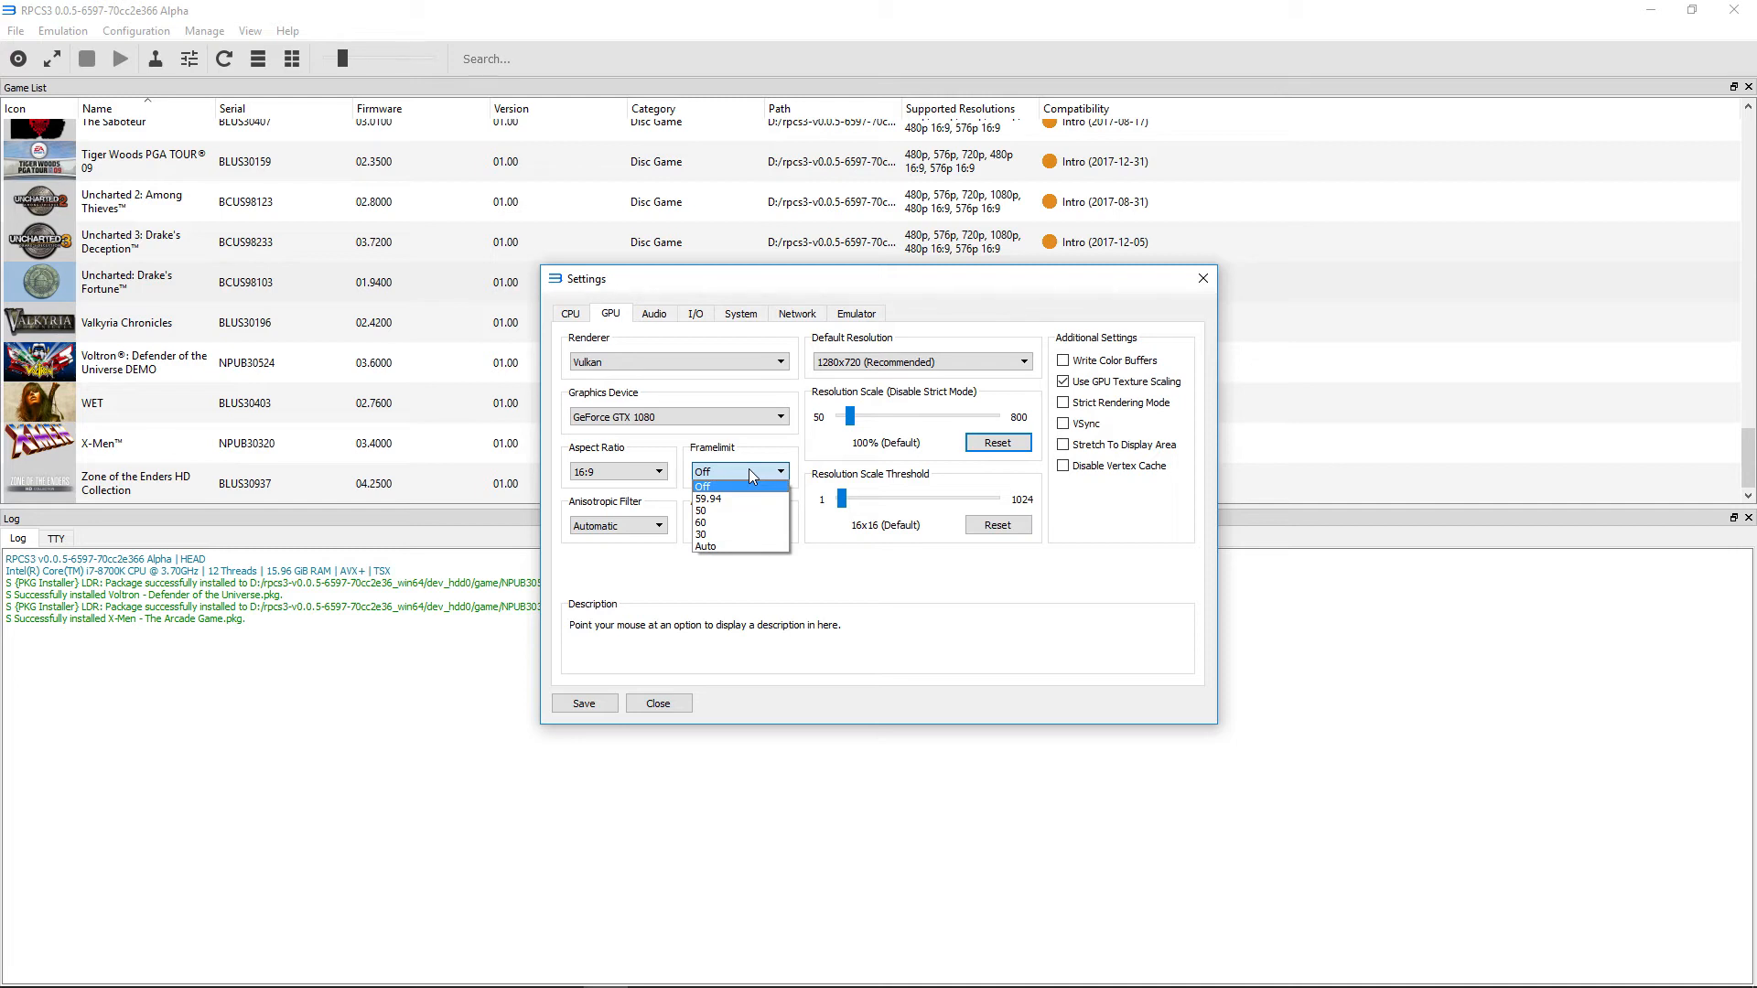
pyautogui.click(874, 372)
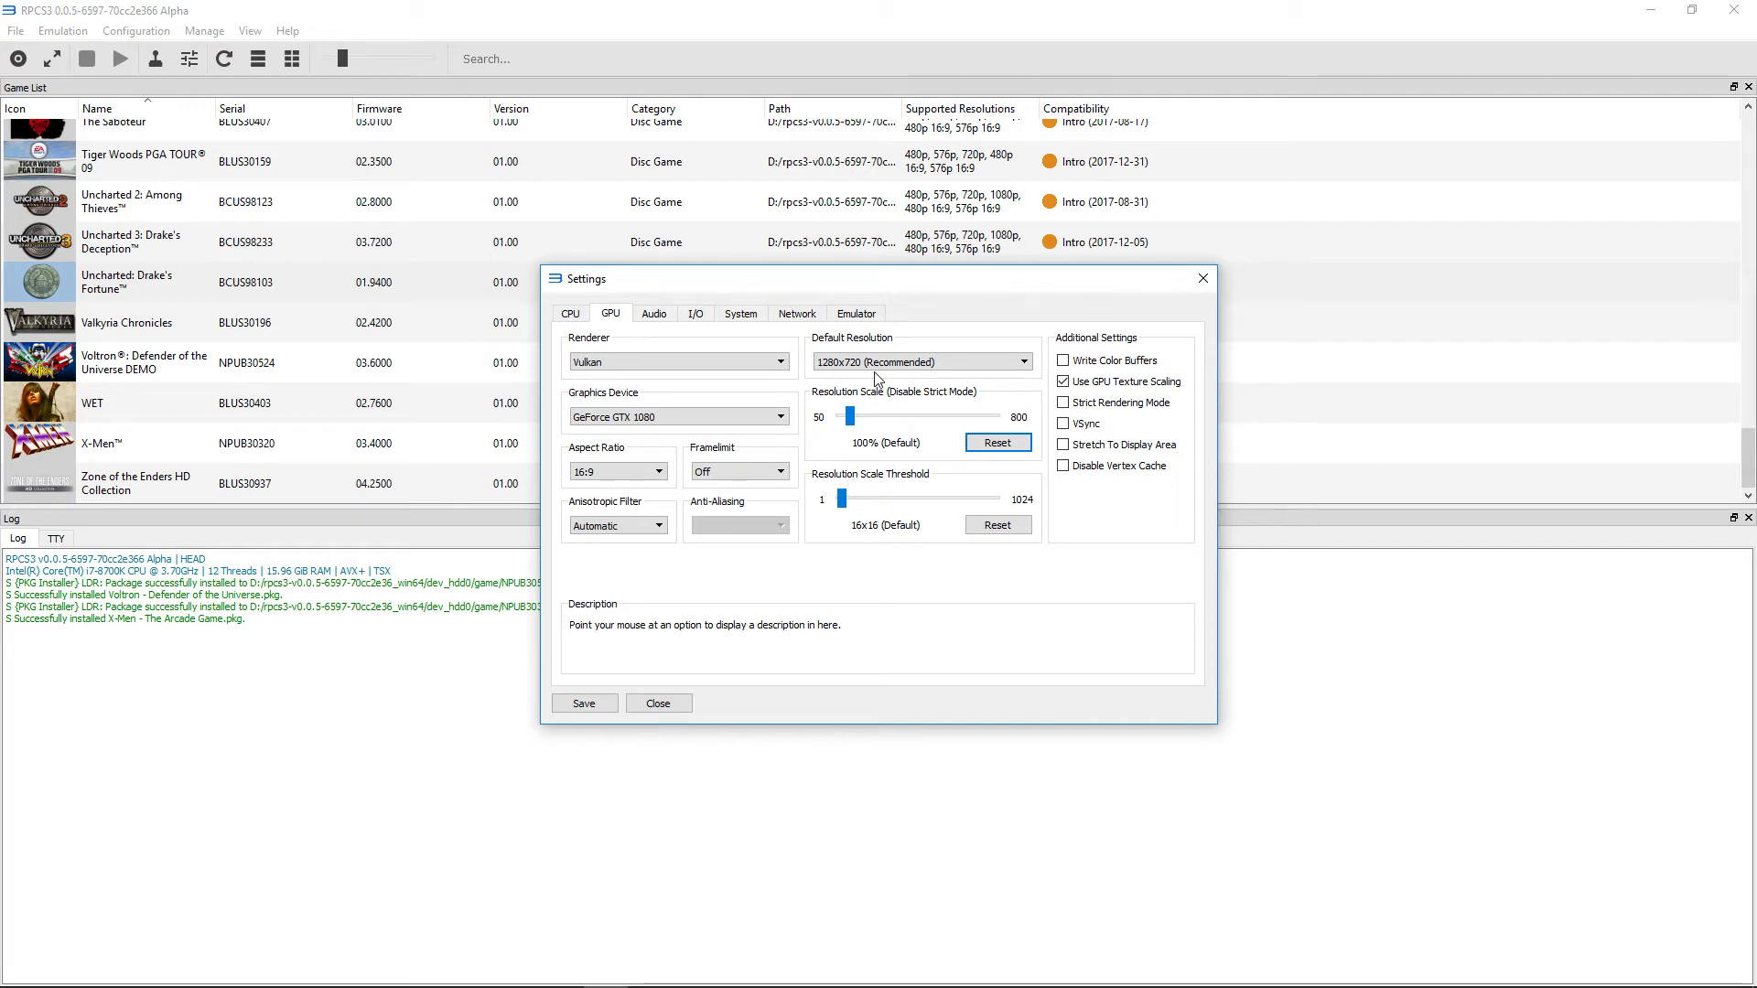
pyautogui.click(886, 364)
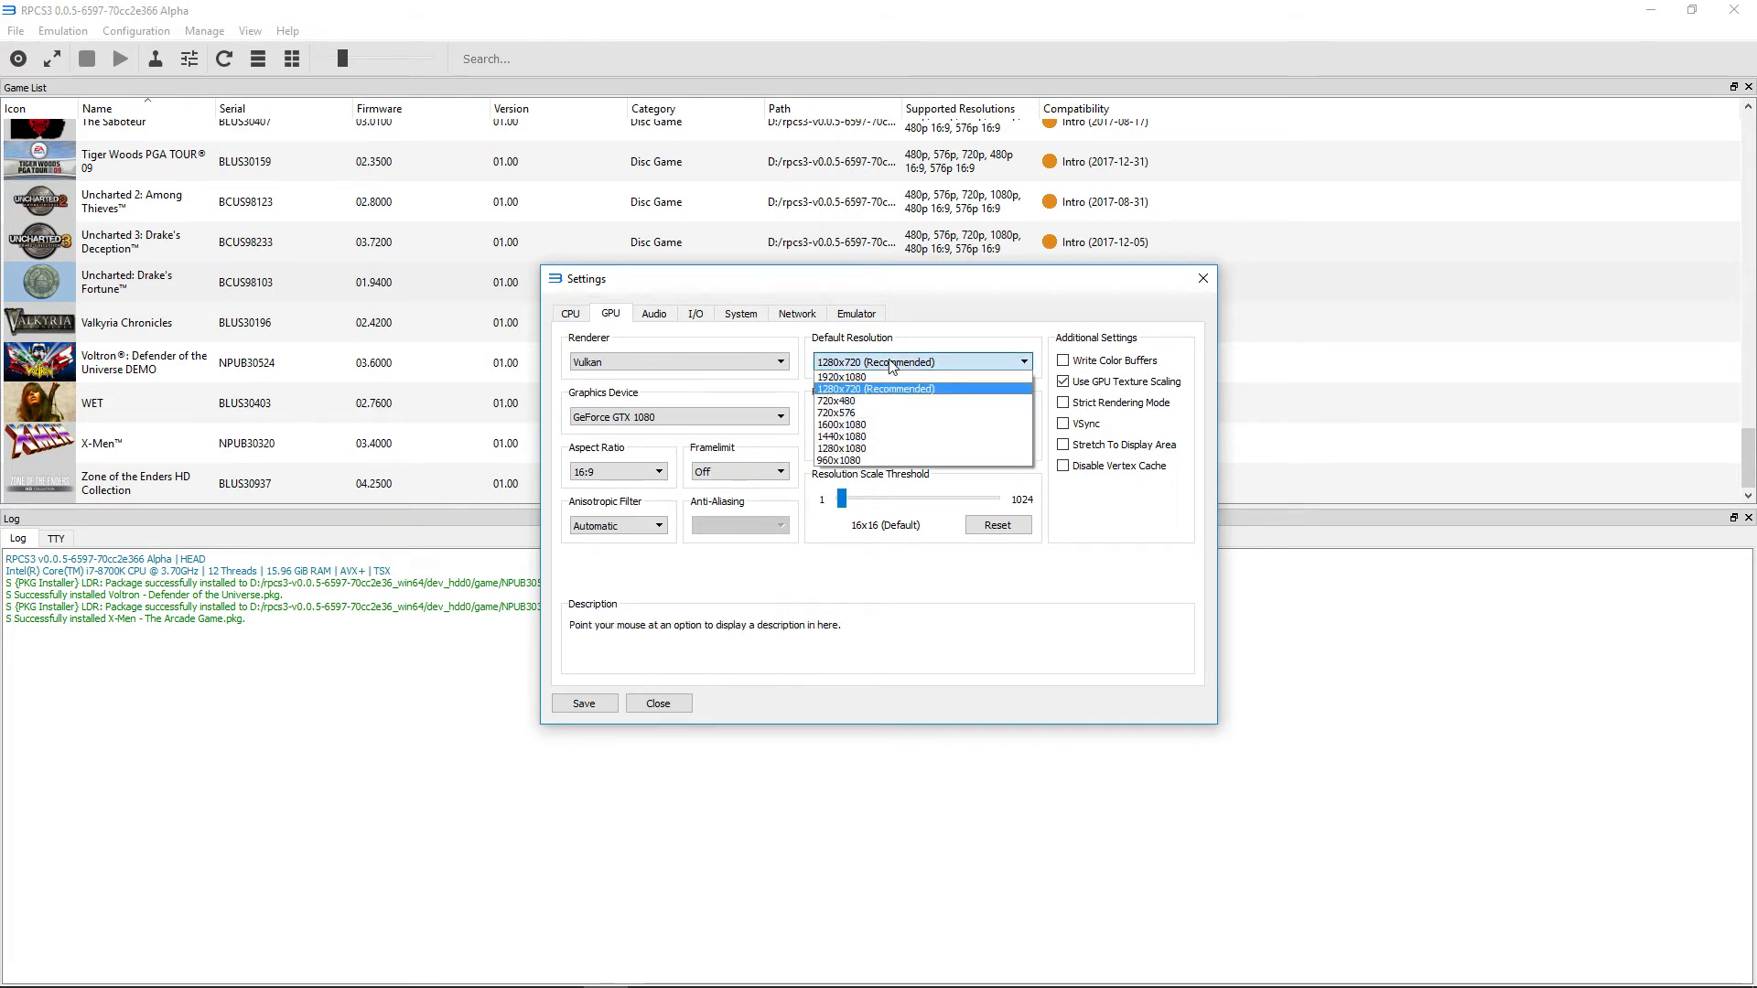
pyautogui.click(892, 364)
pyautogui.moveTo(883, 377)
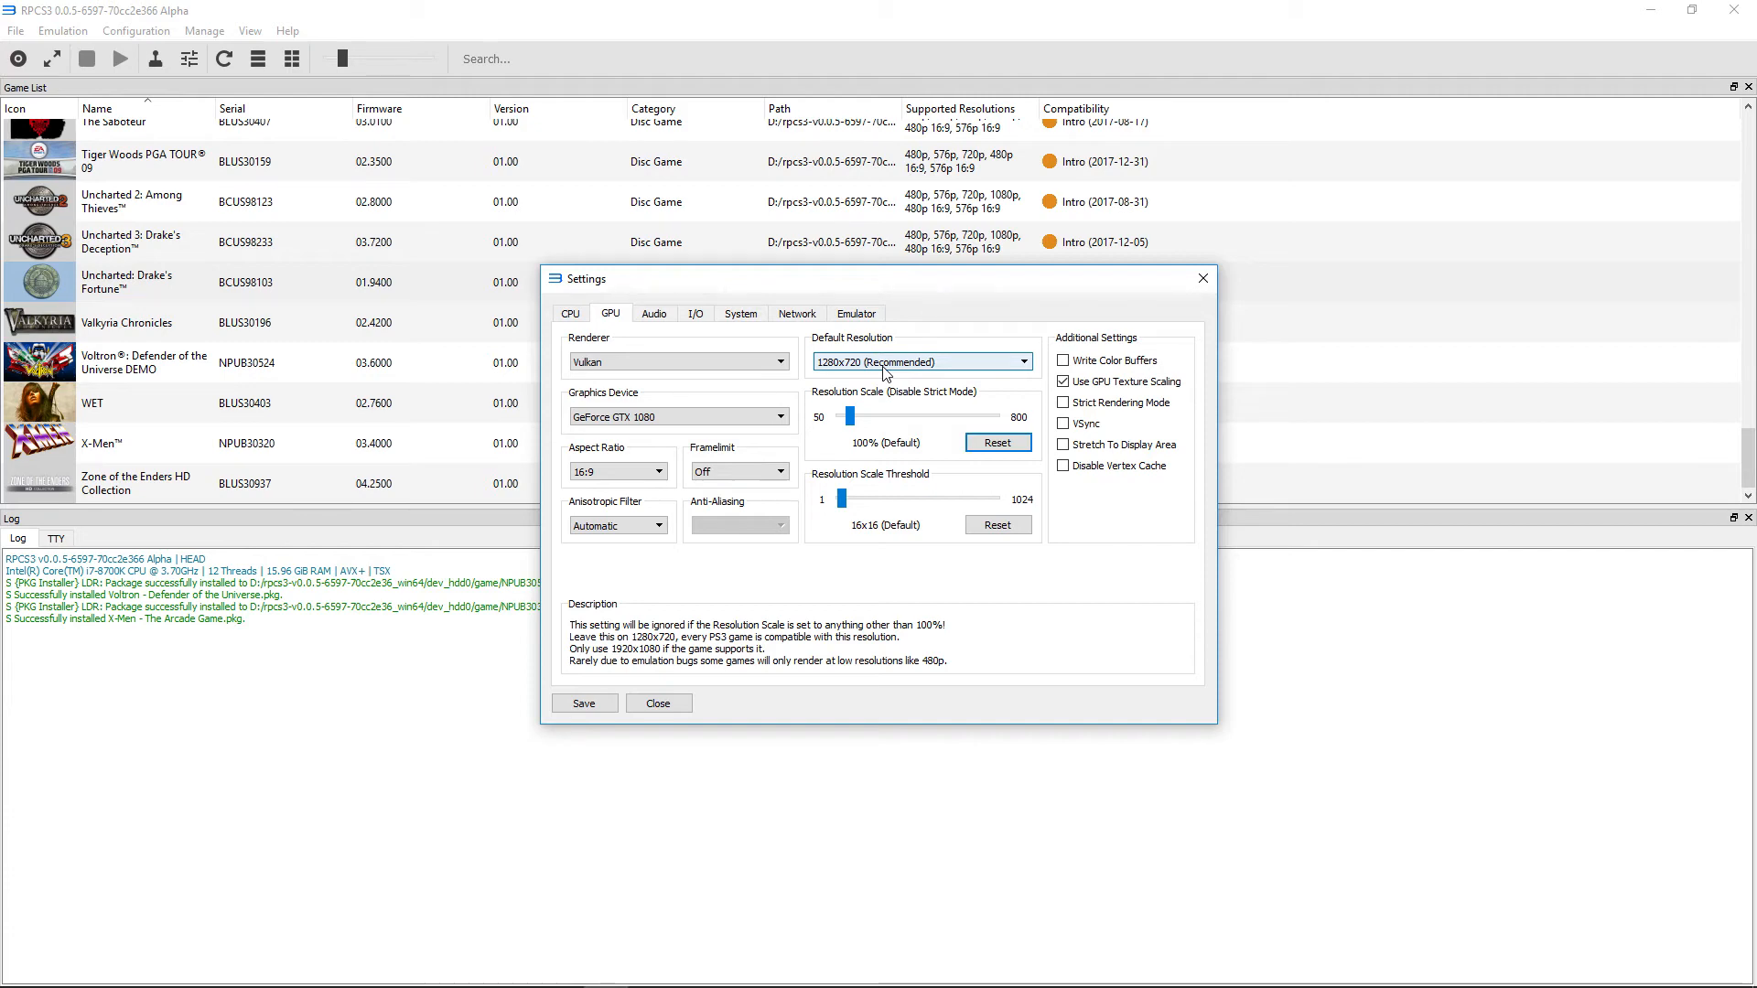
pyautogui.moveTo(925, 282); pyautogui.dragTo(1096, 559)
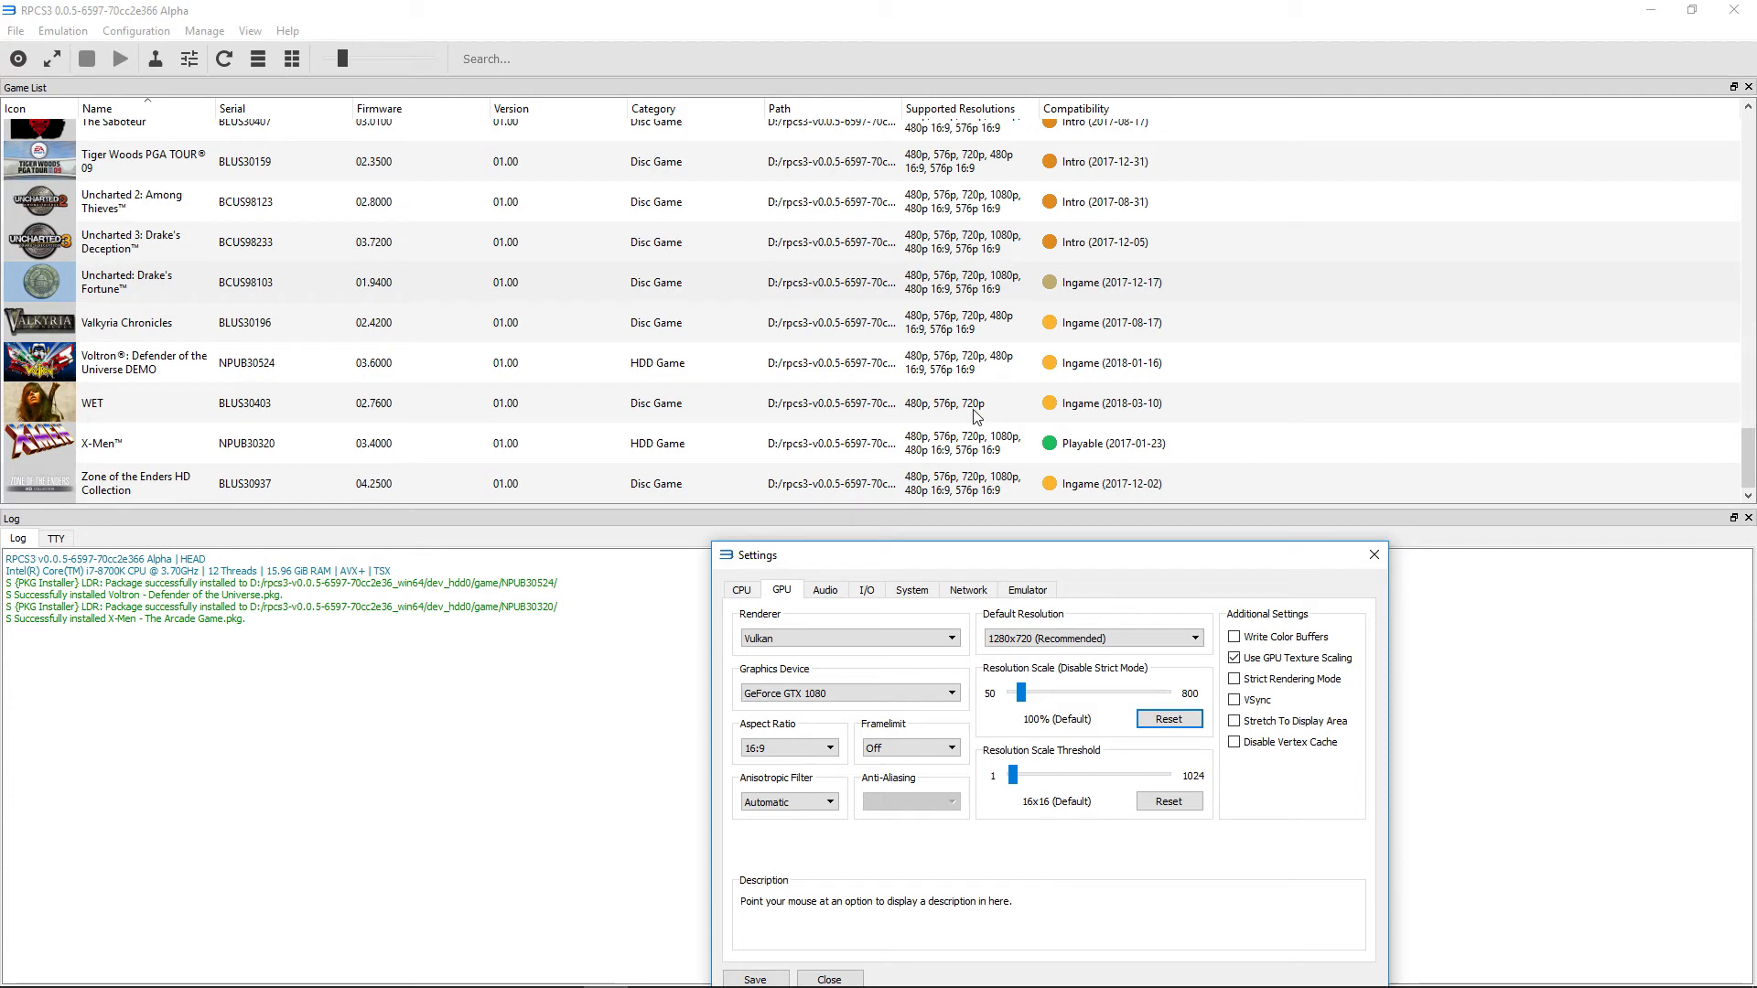
pyautogui.moveTo(1045, 561); pyautogui.dragTo(932, 300)
# - Try a resolution scale of 300%, and reset it to the default 100%
pyautogui.moveTo(944, 430)
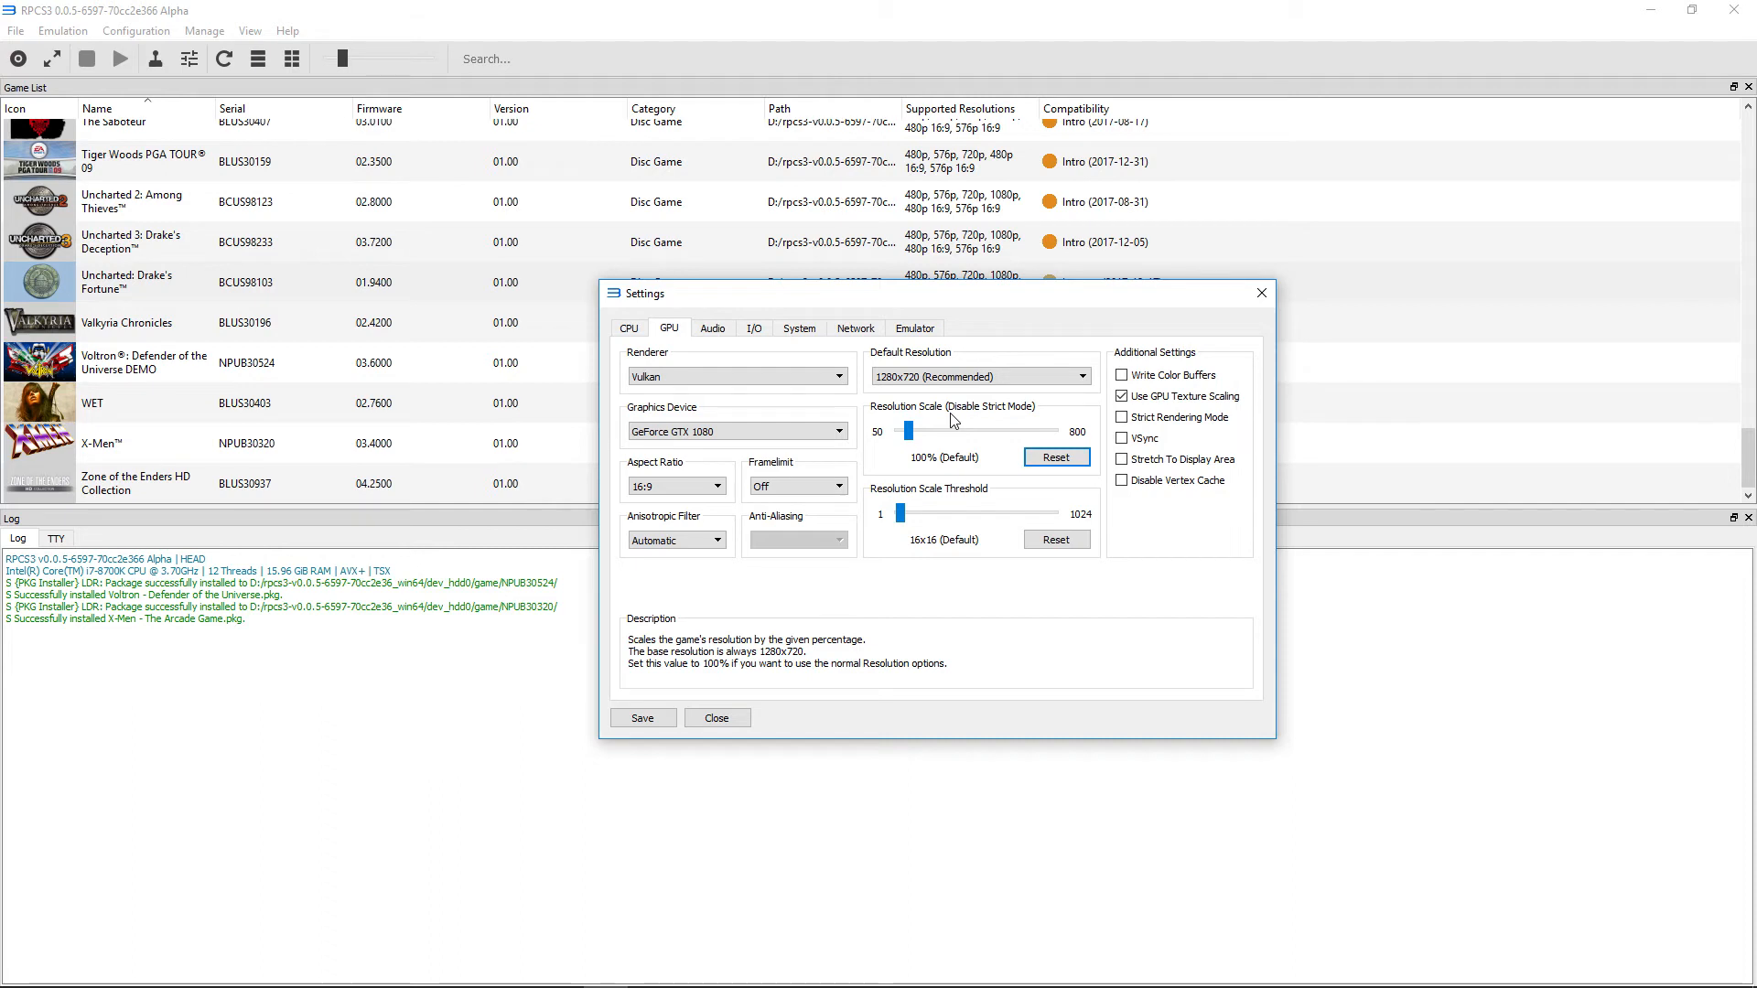
pyautogui.click(949, 429)
pyautogui.click(954, 429)
pyautogui.click(970, 429)
pyautogui.click(974, 429)
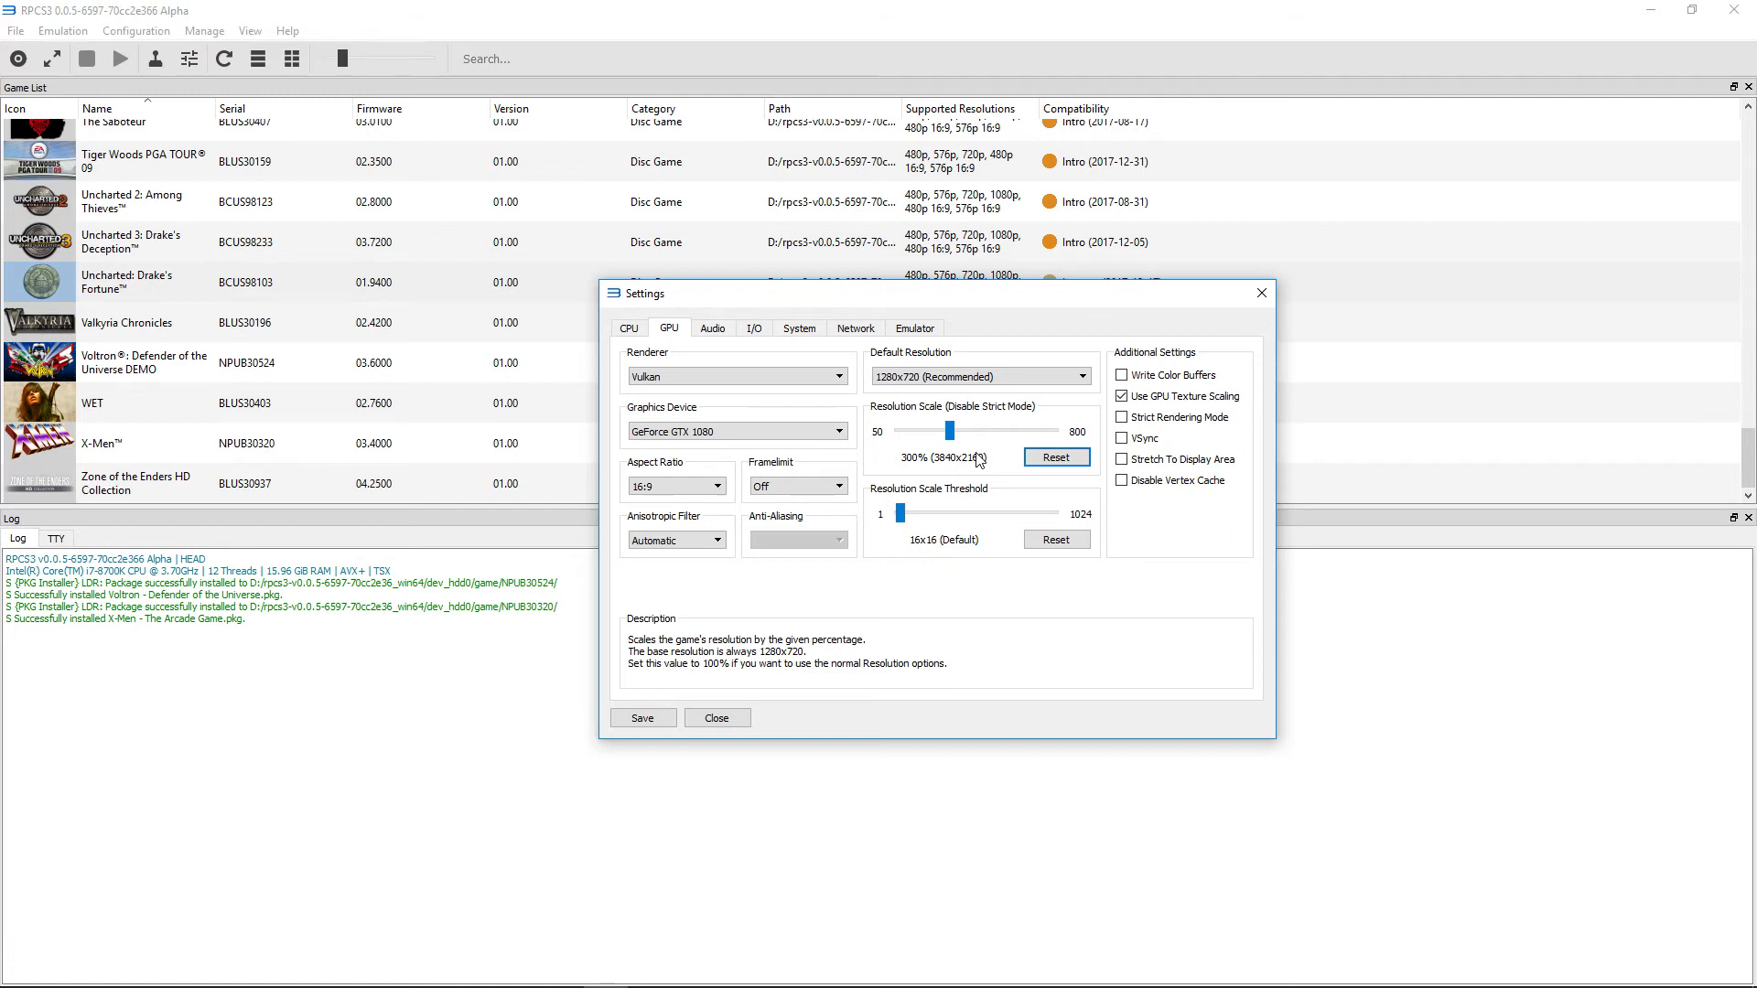
pyautogui.click(1057, 465)
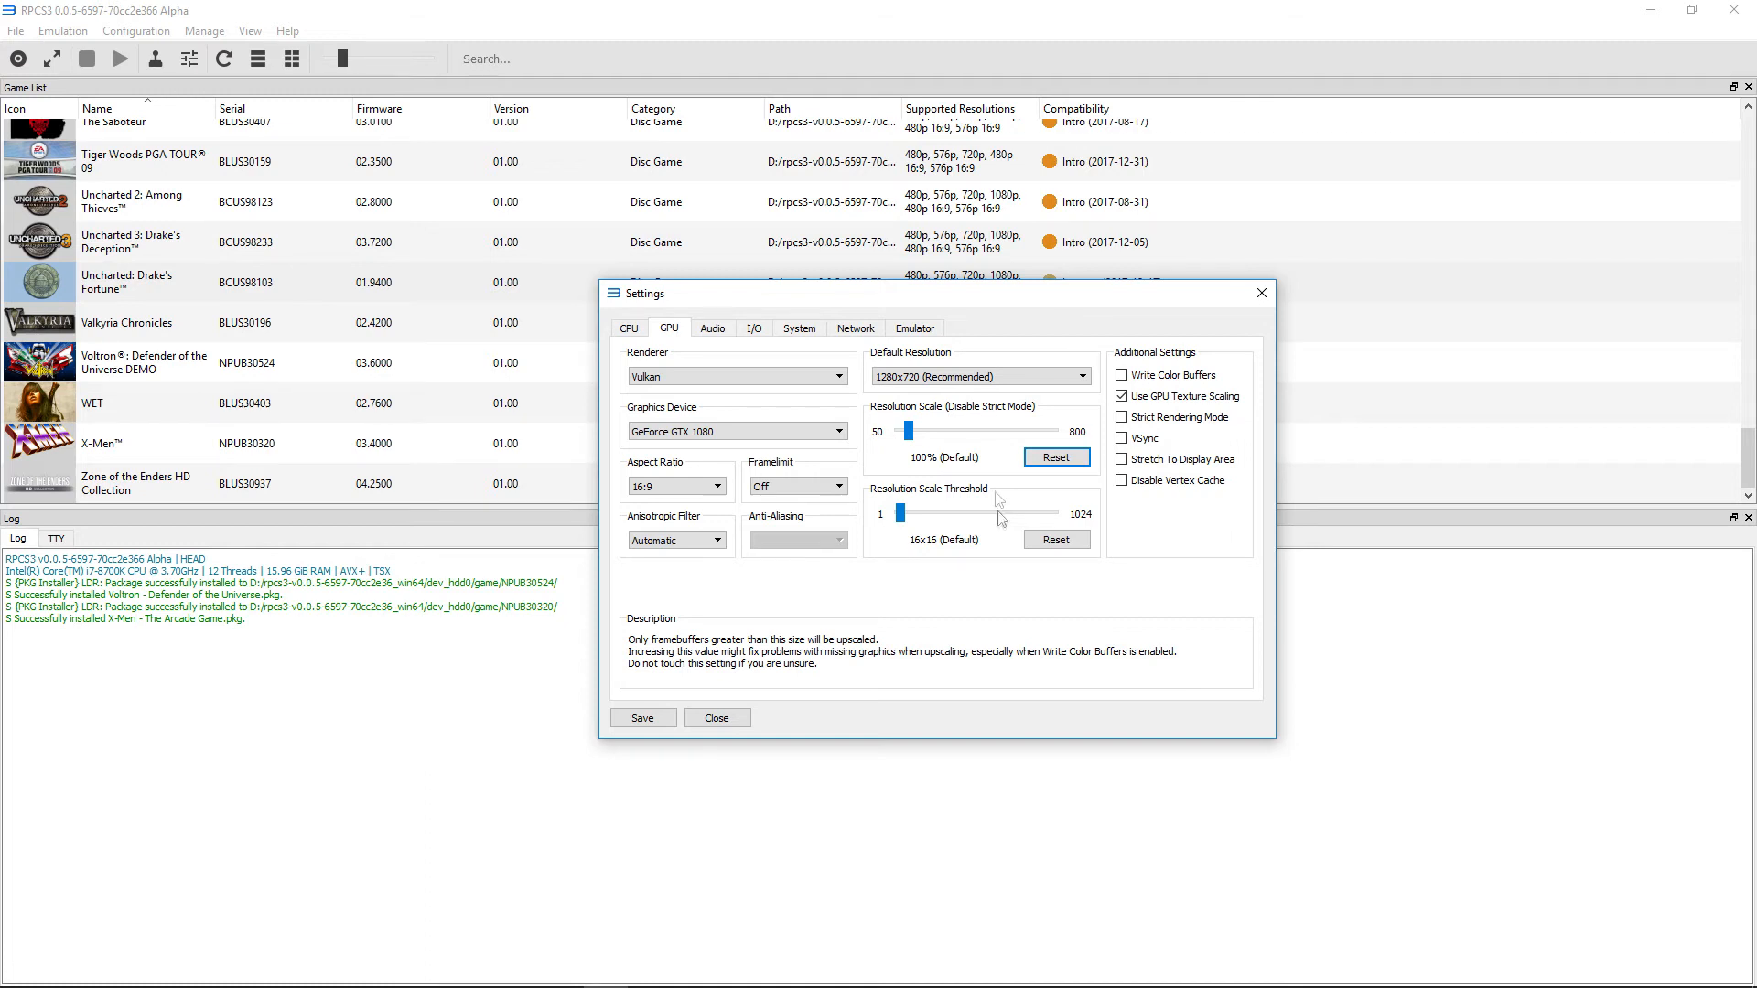
# - Try enabling Write Color Buffers and a resolution scale threshold of 144x144, and return both to their defaults
pyautogui.click(1121, 377)
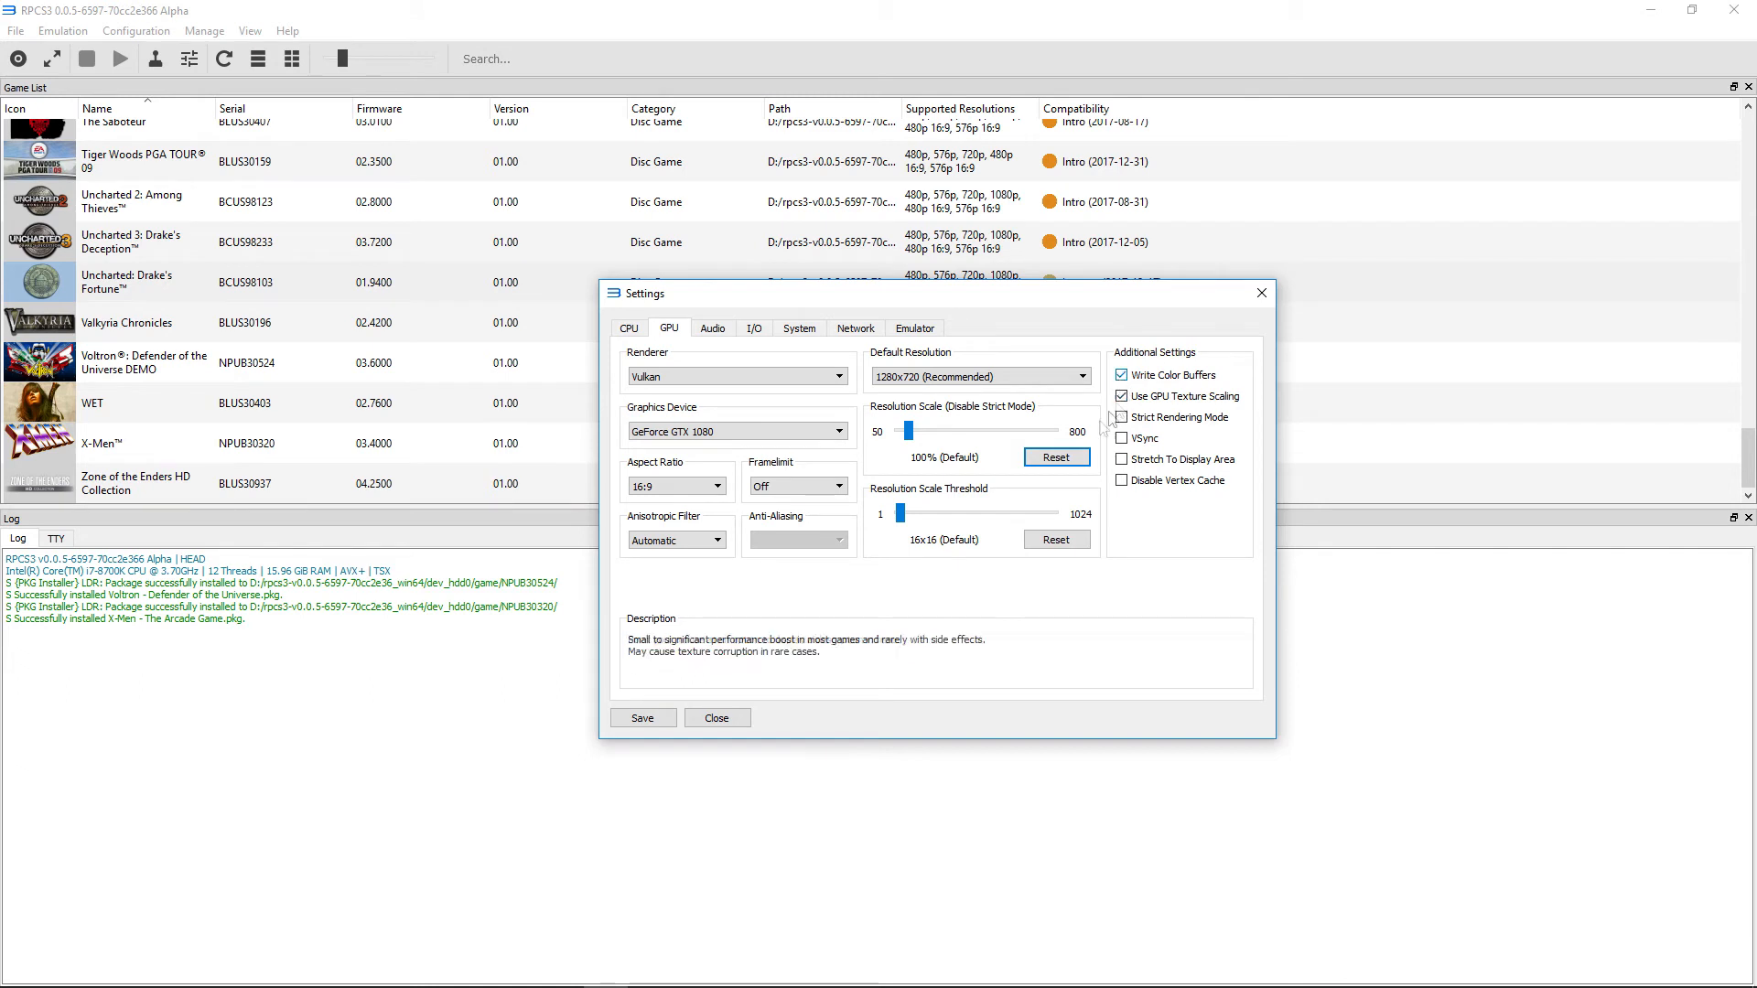
pyautogui.click(944, 516)
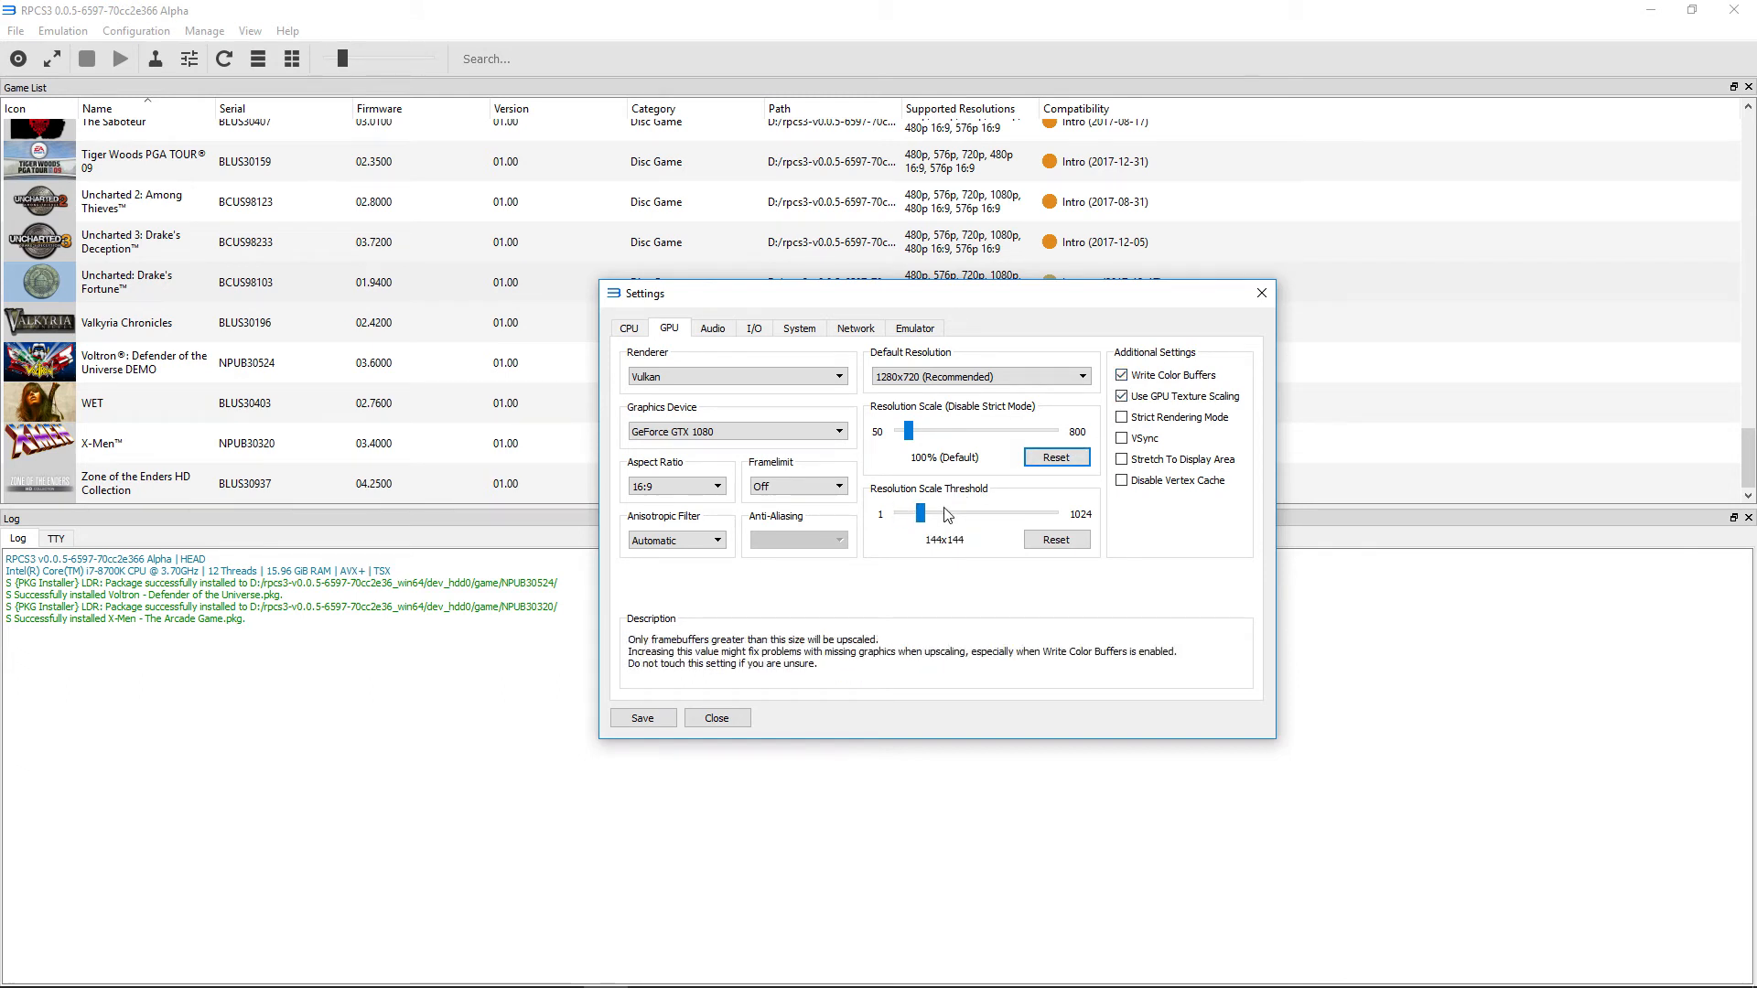
pyautogui.click(1056, 540)
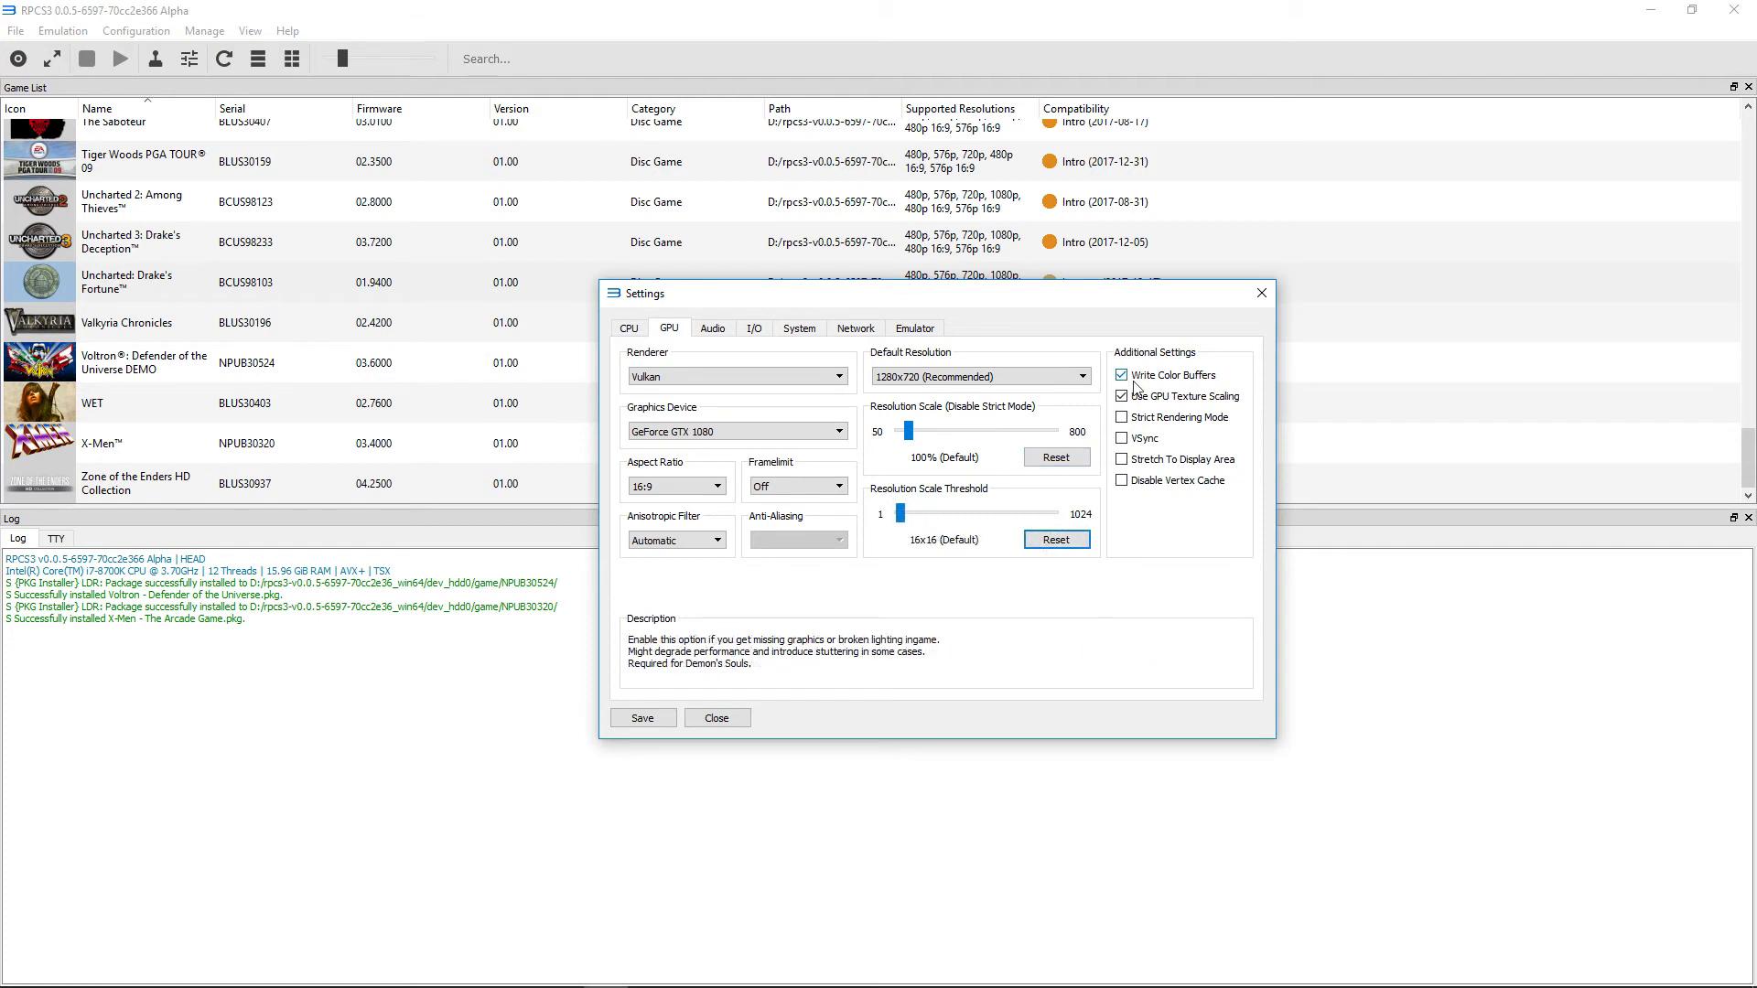
pyautogui.click(1129, 384)
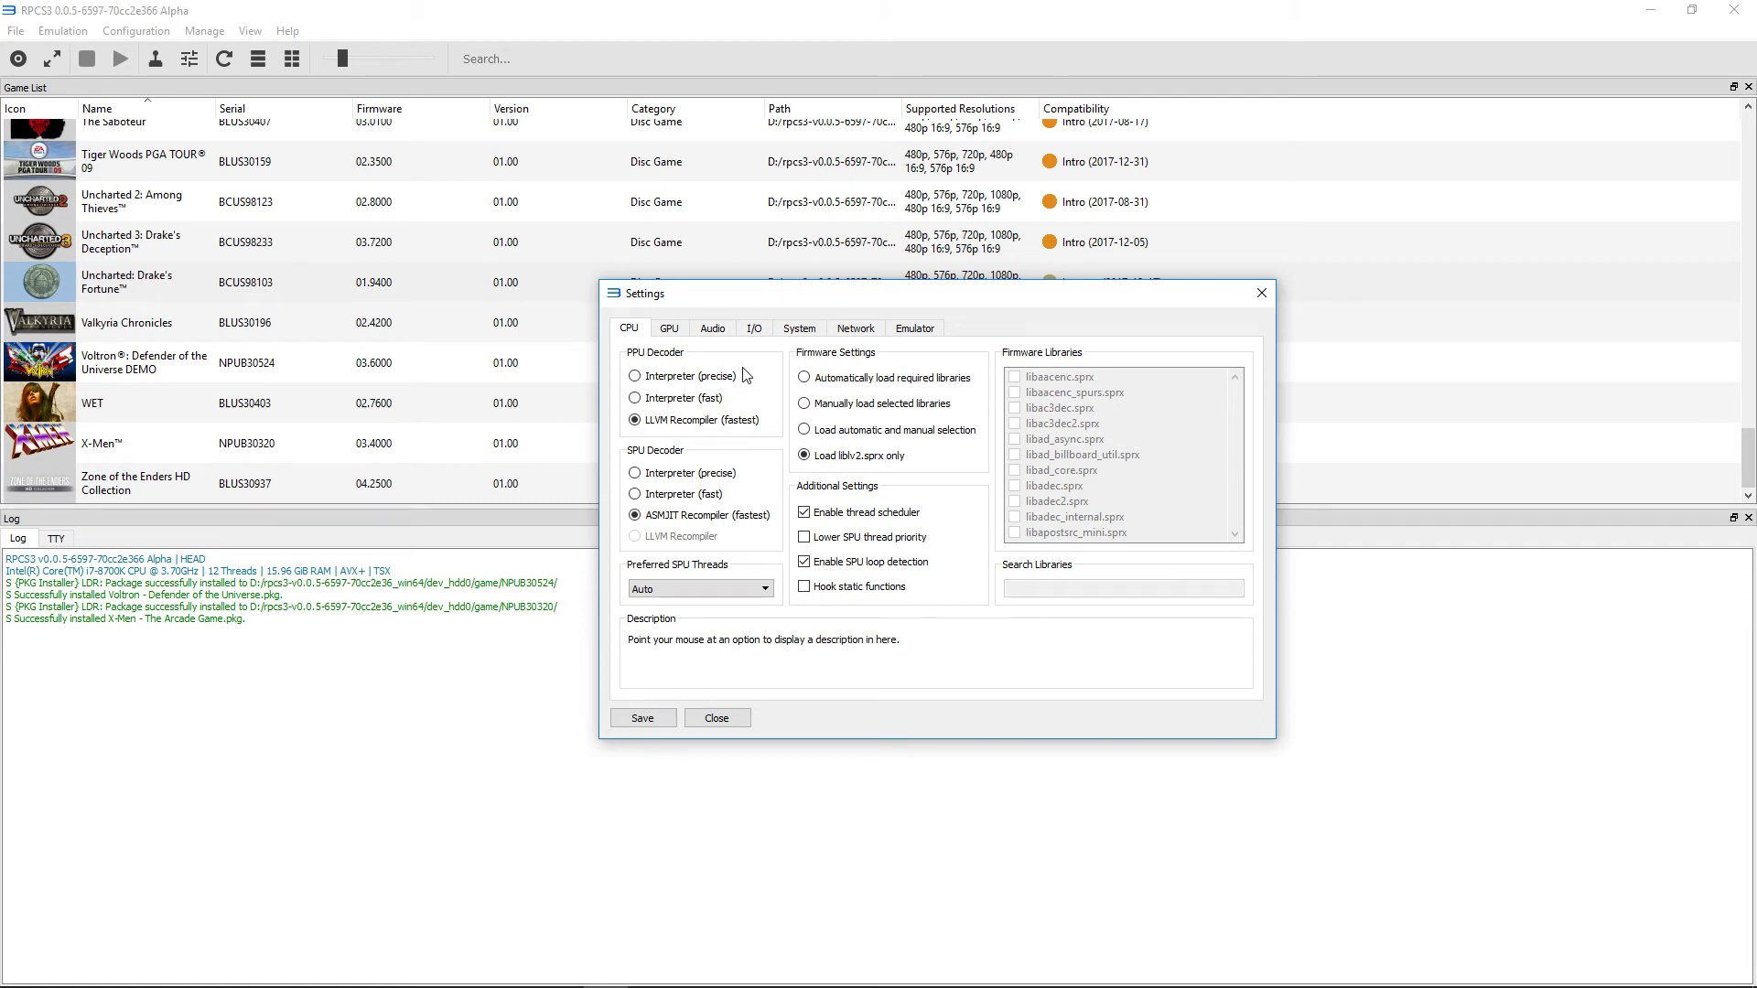
# - Examine the descriptions of the PPU and SPU decoder options and the available choices for preferred SPU threads in the CPU settings
pyautogui.moveTo(743, 375)
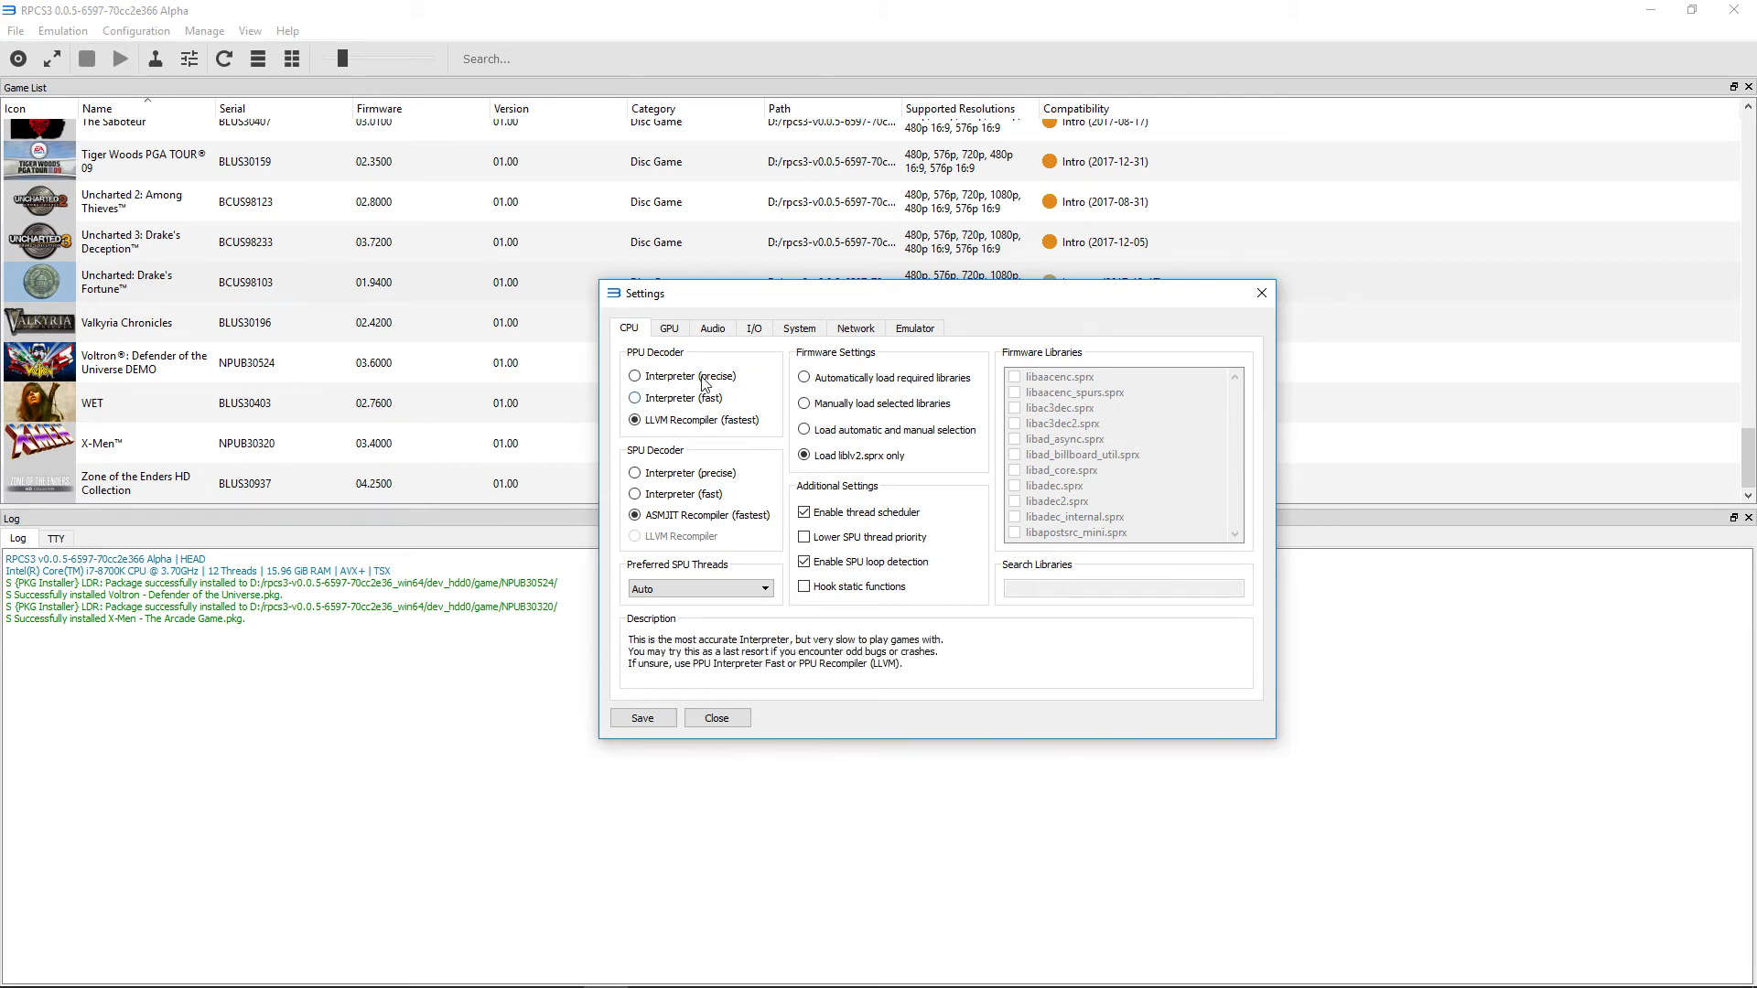
pyautogui.moveTo(695, 406)
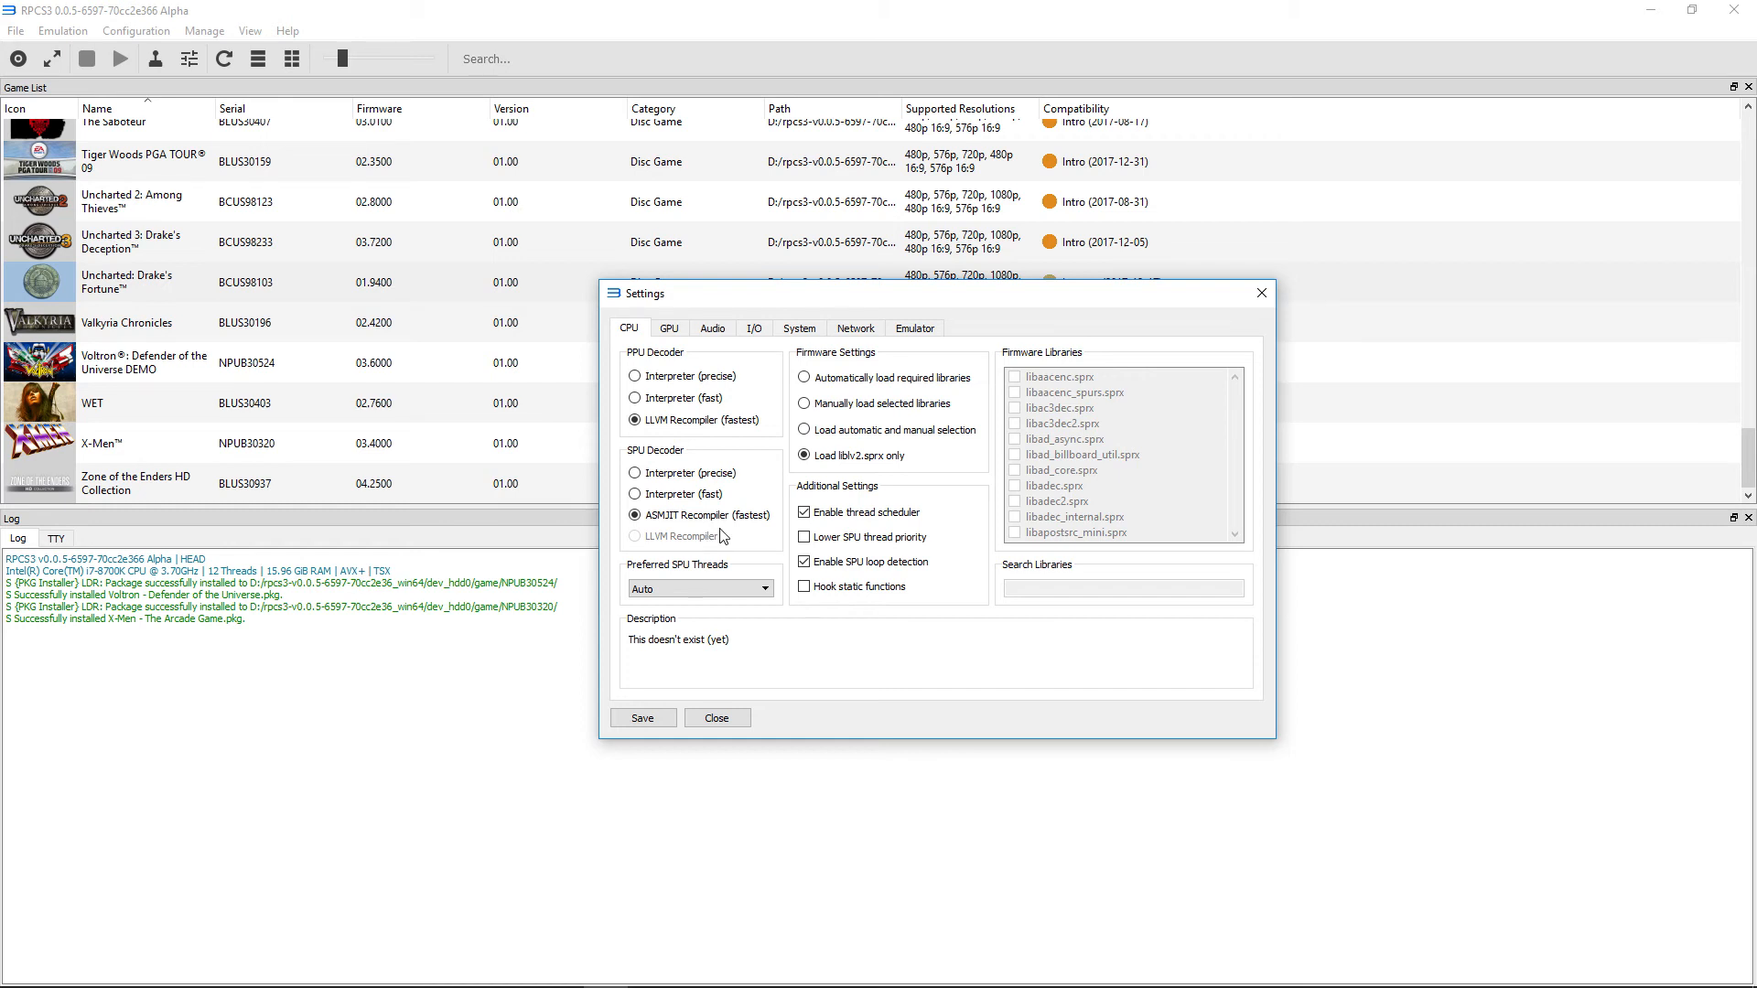
pyautogui.moveTo(718, 588)
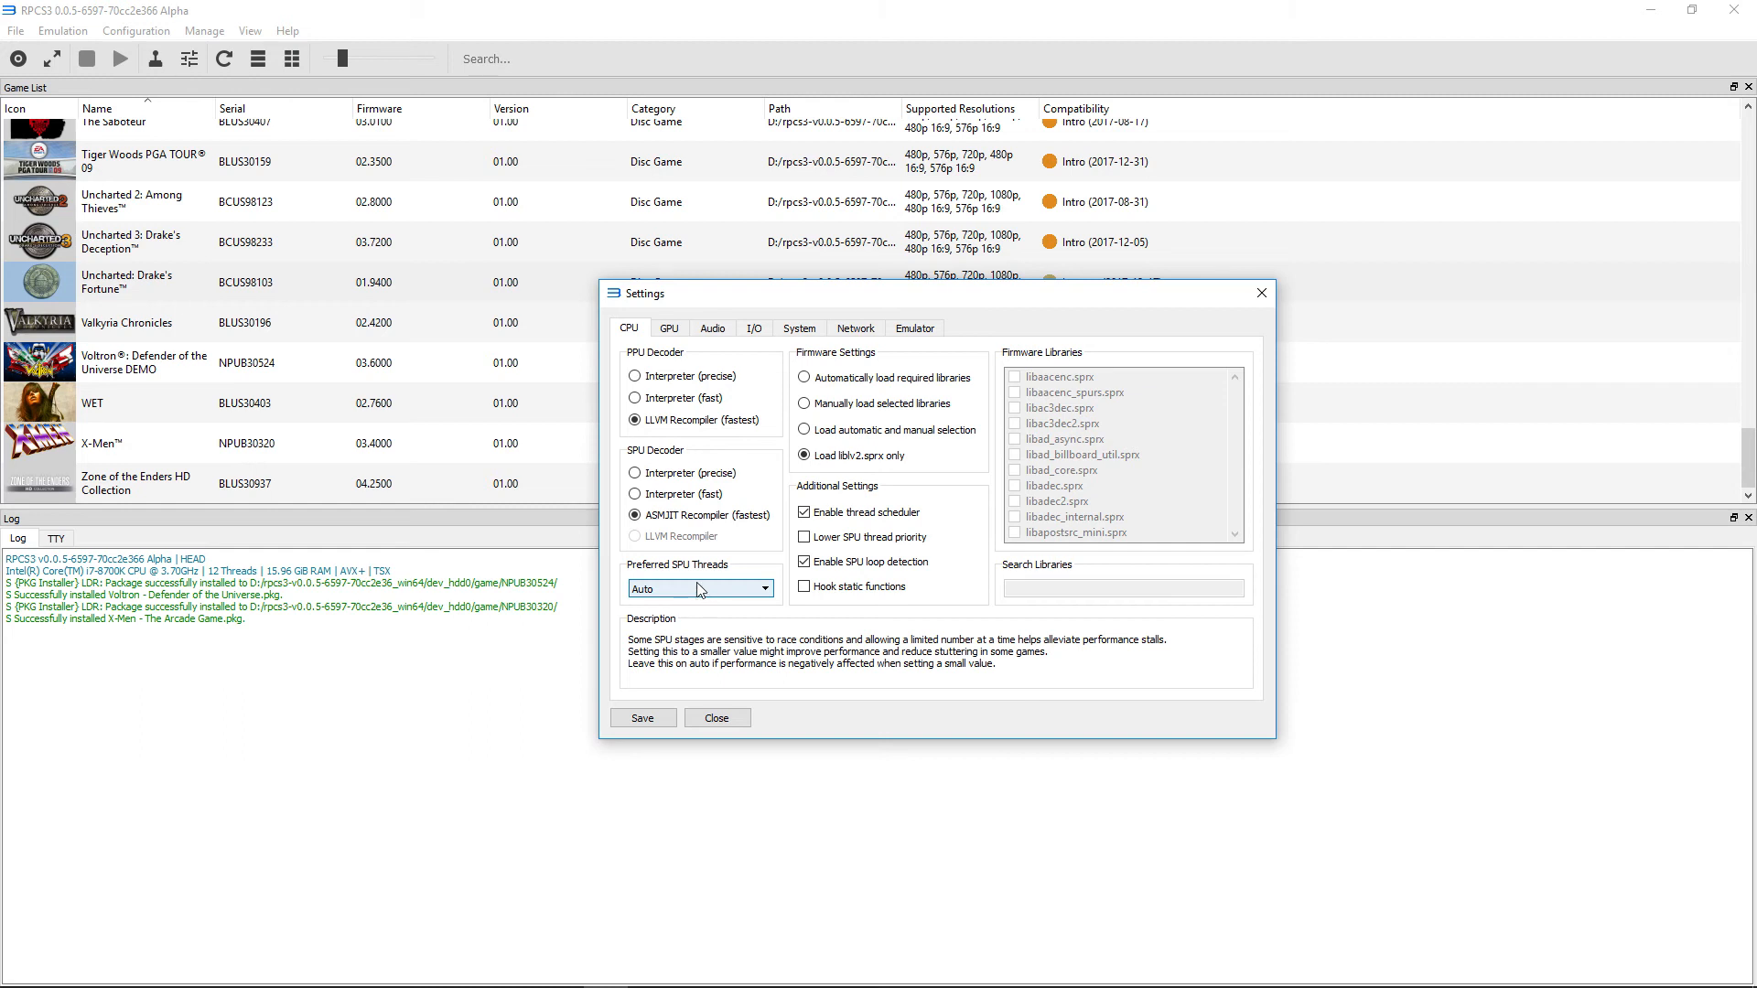
pyautogui.click(703, 592)
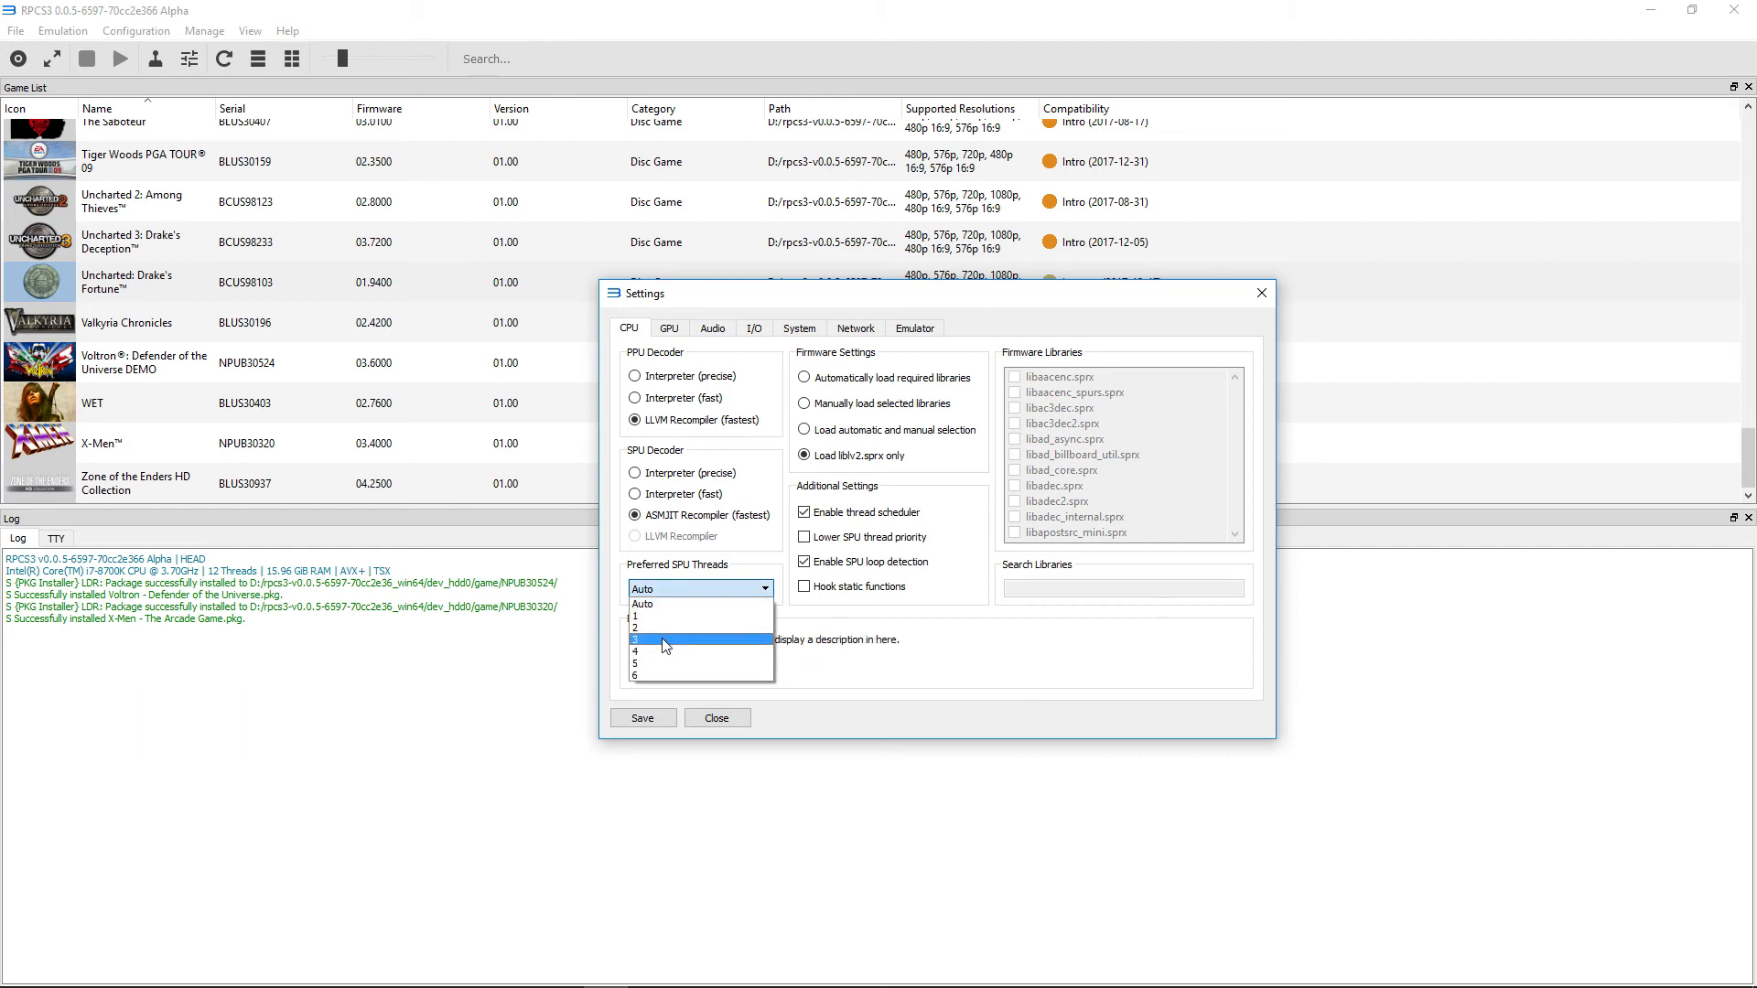
pyautogui.click(770, 537)
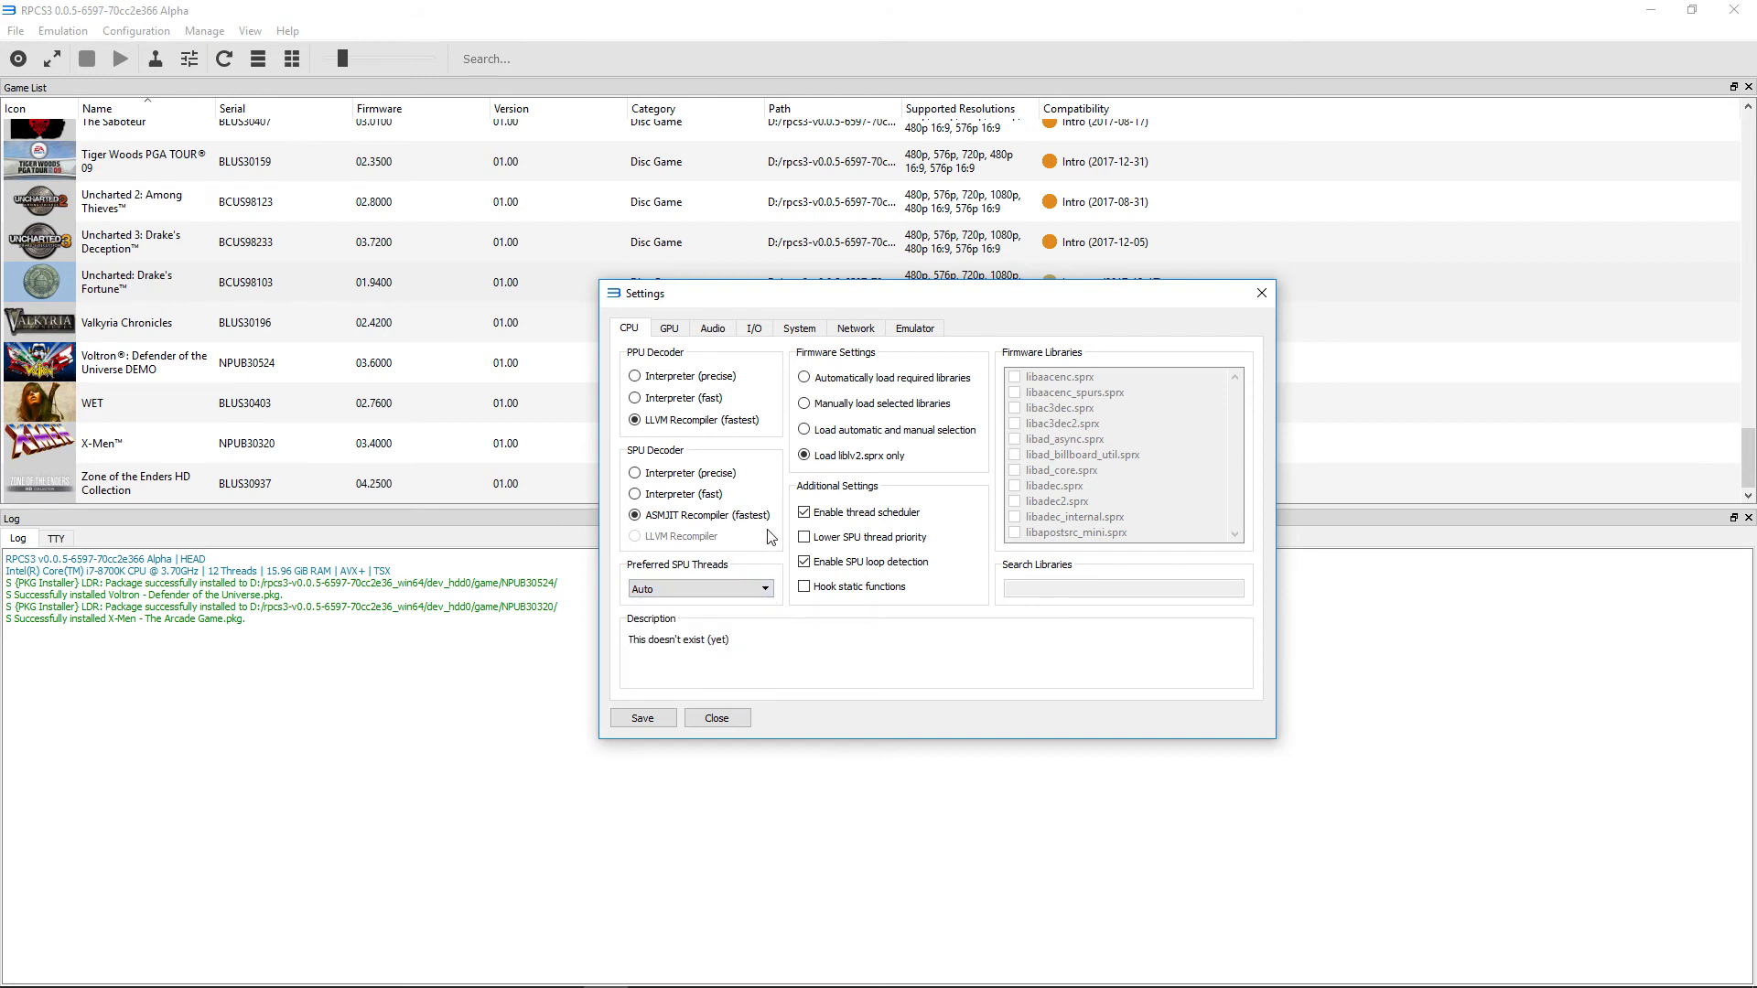
# - Review the firmware library loading options, try Automatically load required libraries, and set it back to Load liblv2.sprx only
pyautogui.moveTo(920, 384)
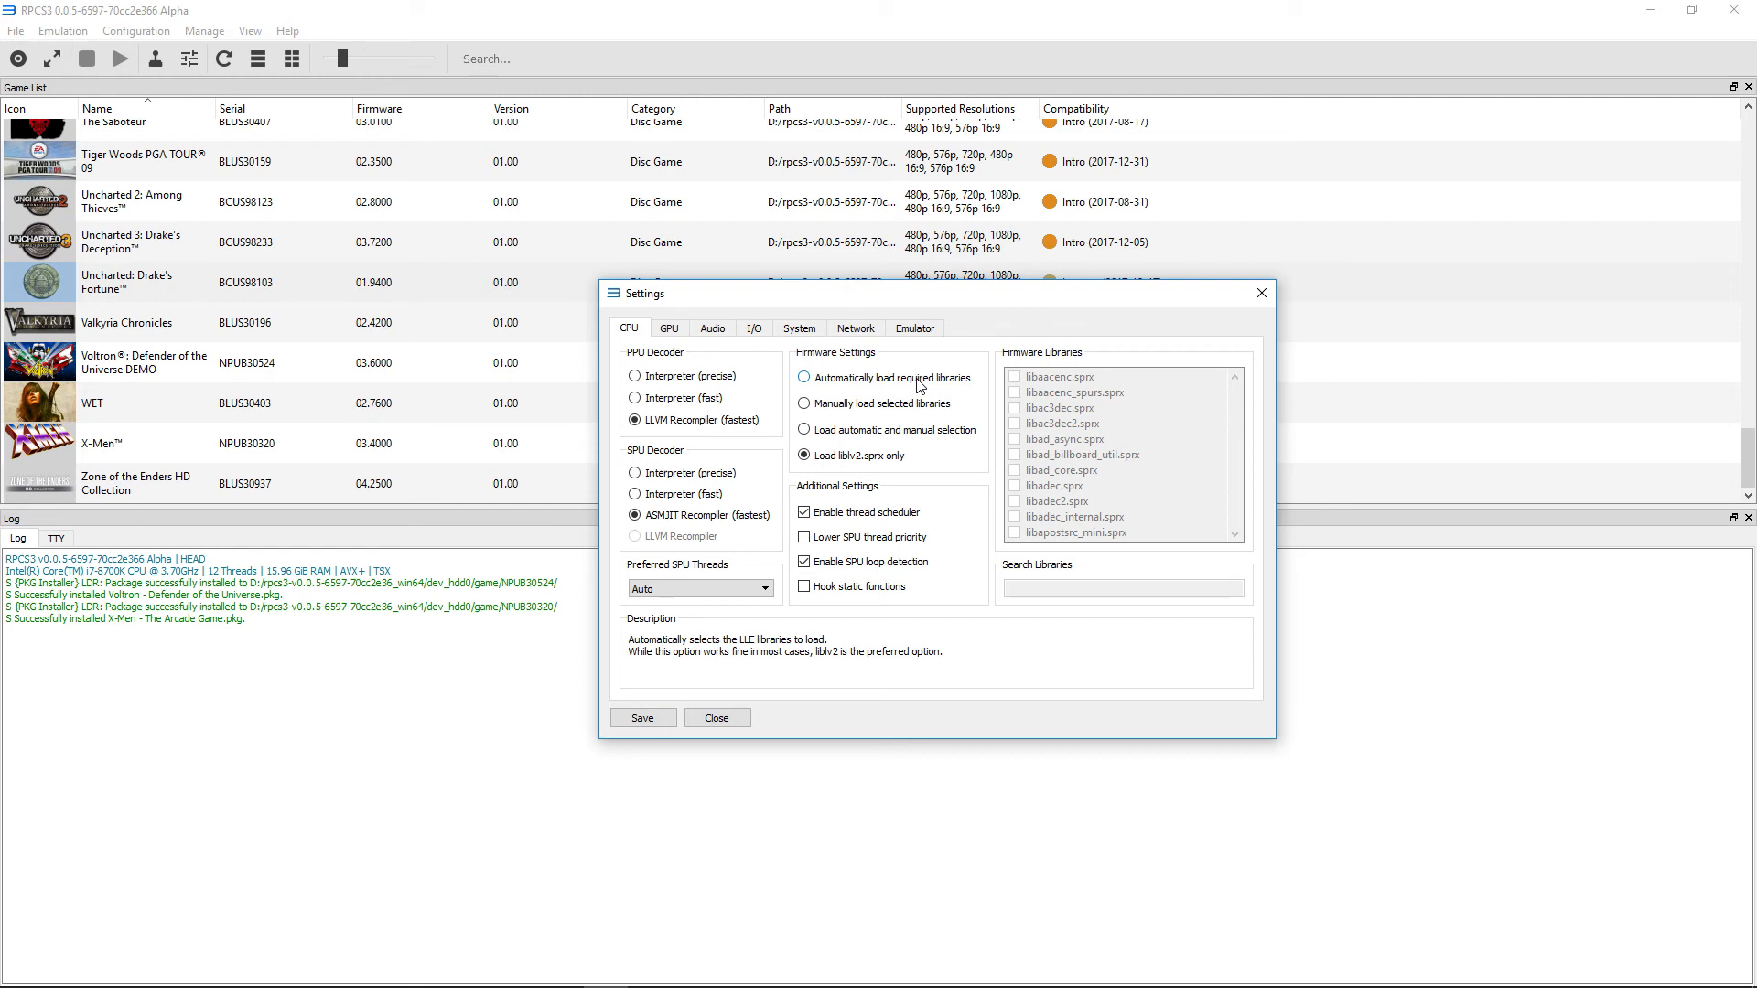
pyautogui.moveTo(928, 414)
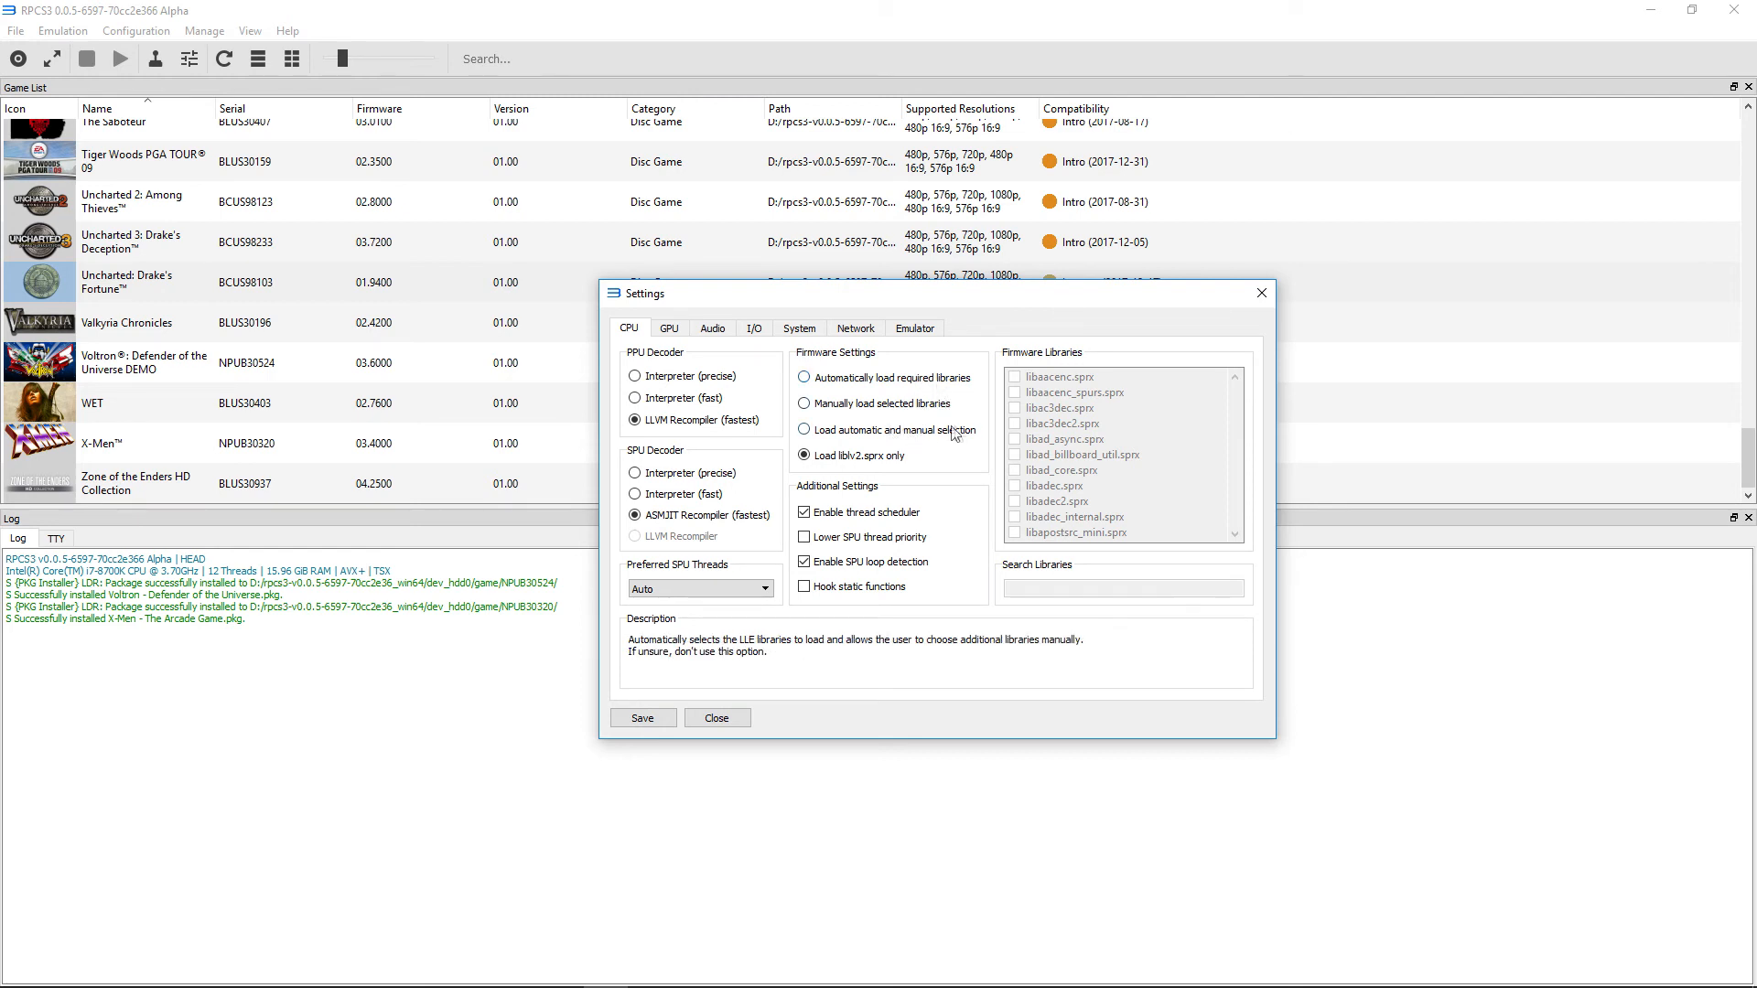
pyautogui.moveTo(894, 463)
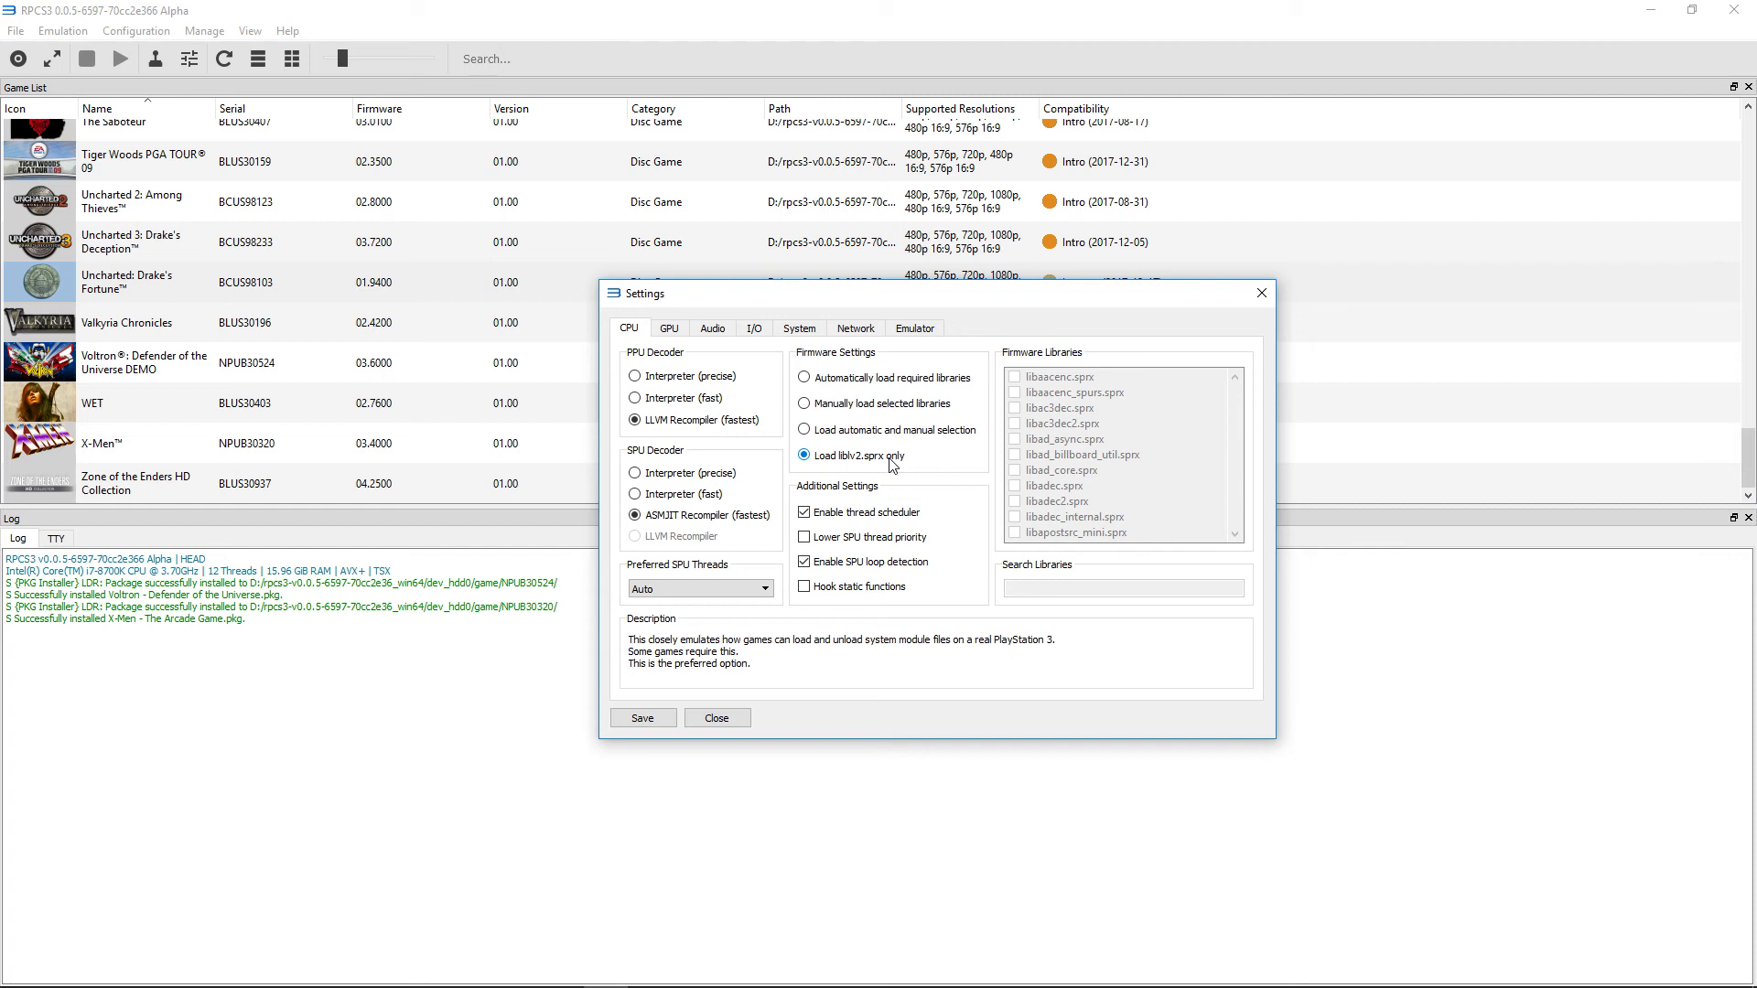
pyautogui.click(866, 382)
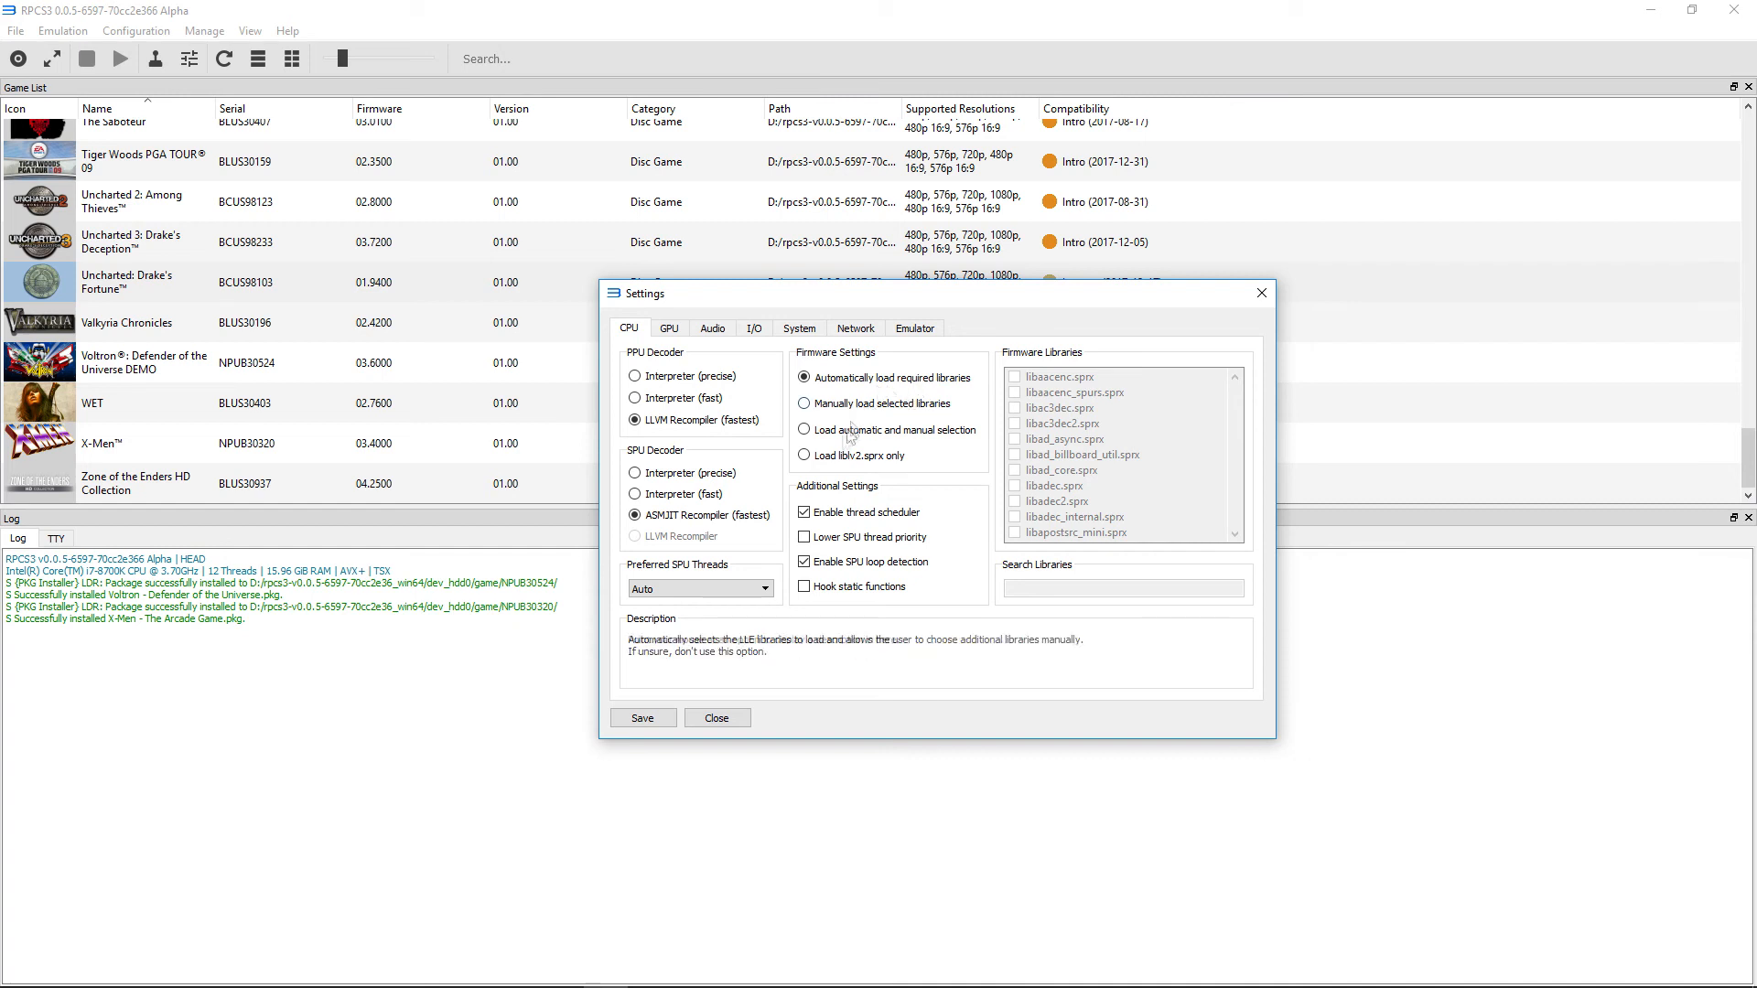
pyautogui.click(834, 458)
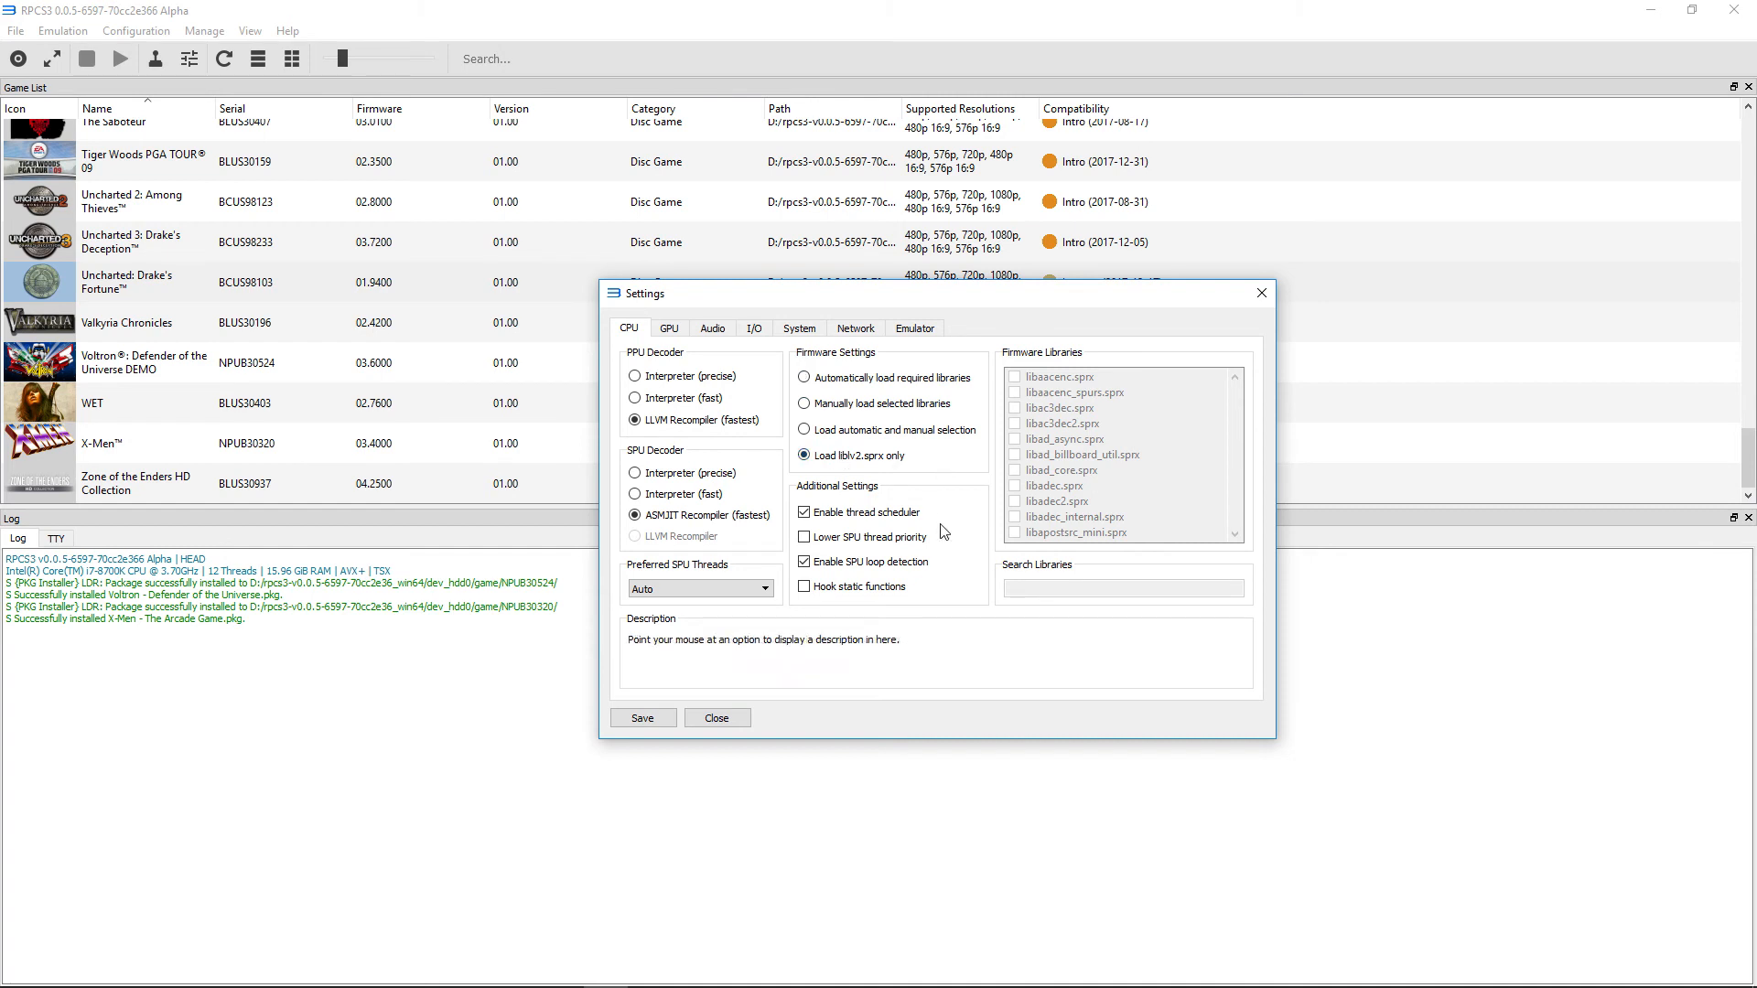
pyautogui.moveTo(857, 518)
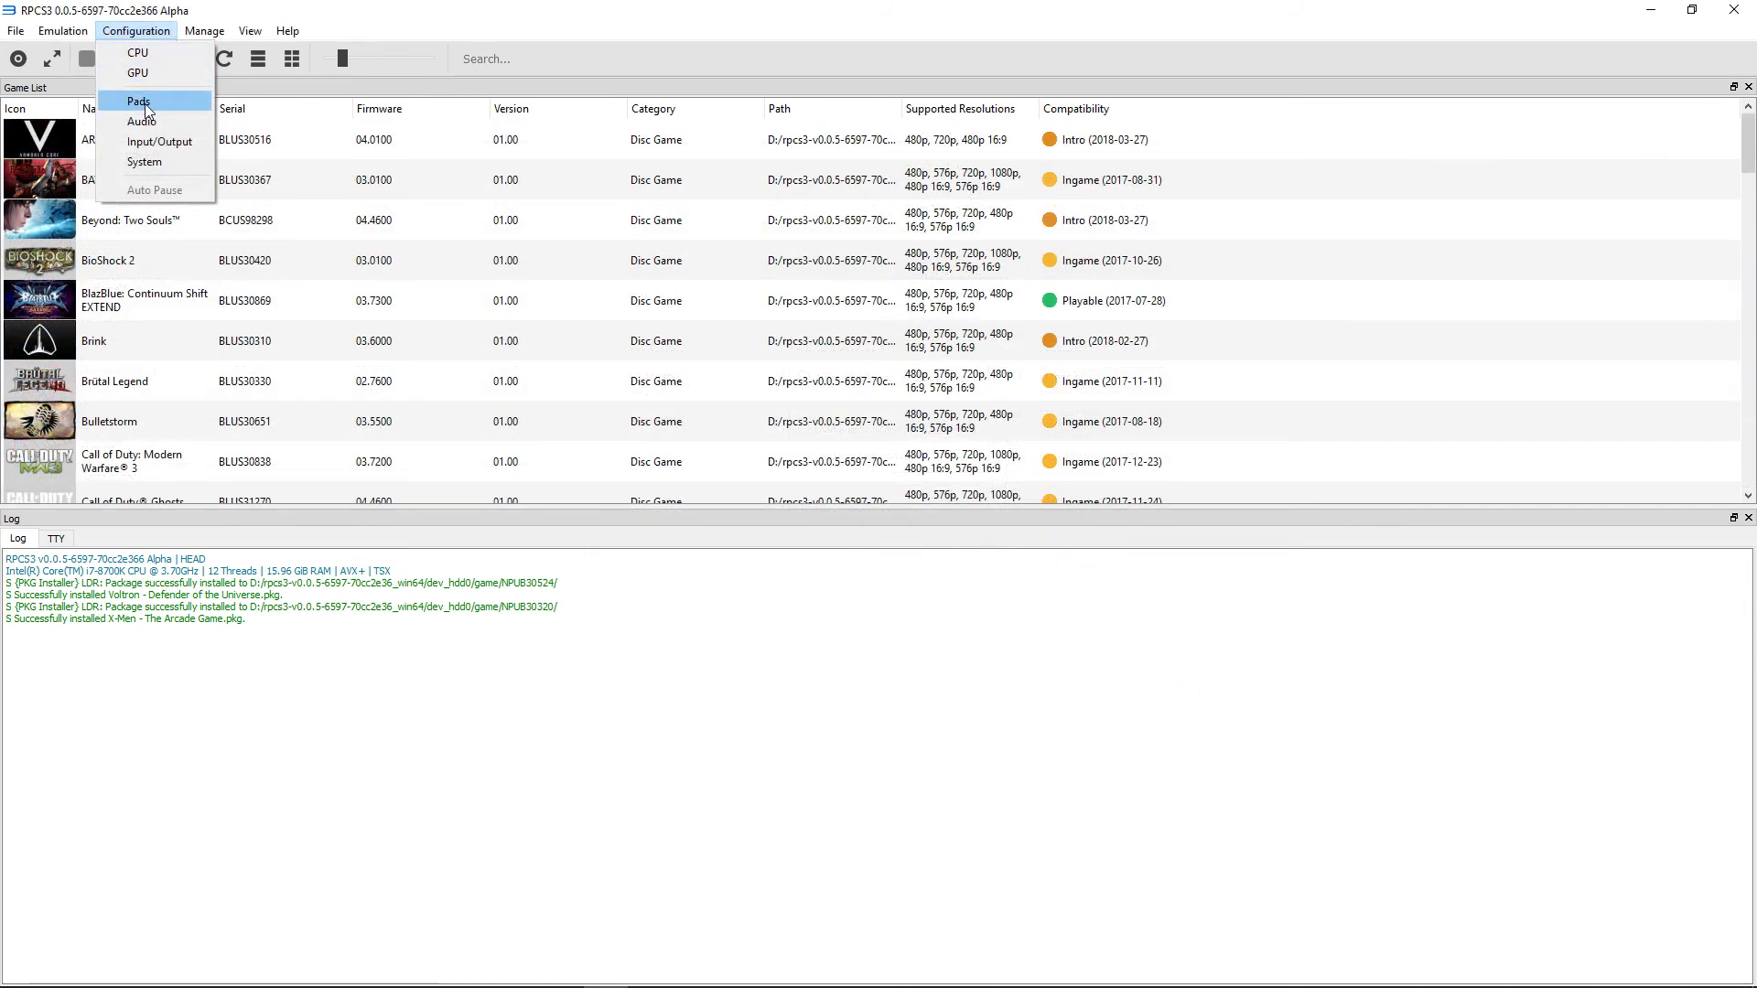
# - Open the gamepad settings and review Player 1's keyboard button mapping
pyautogui.click(144, 102)
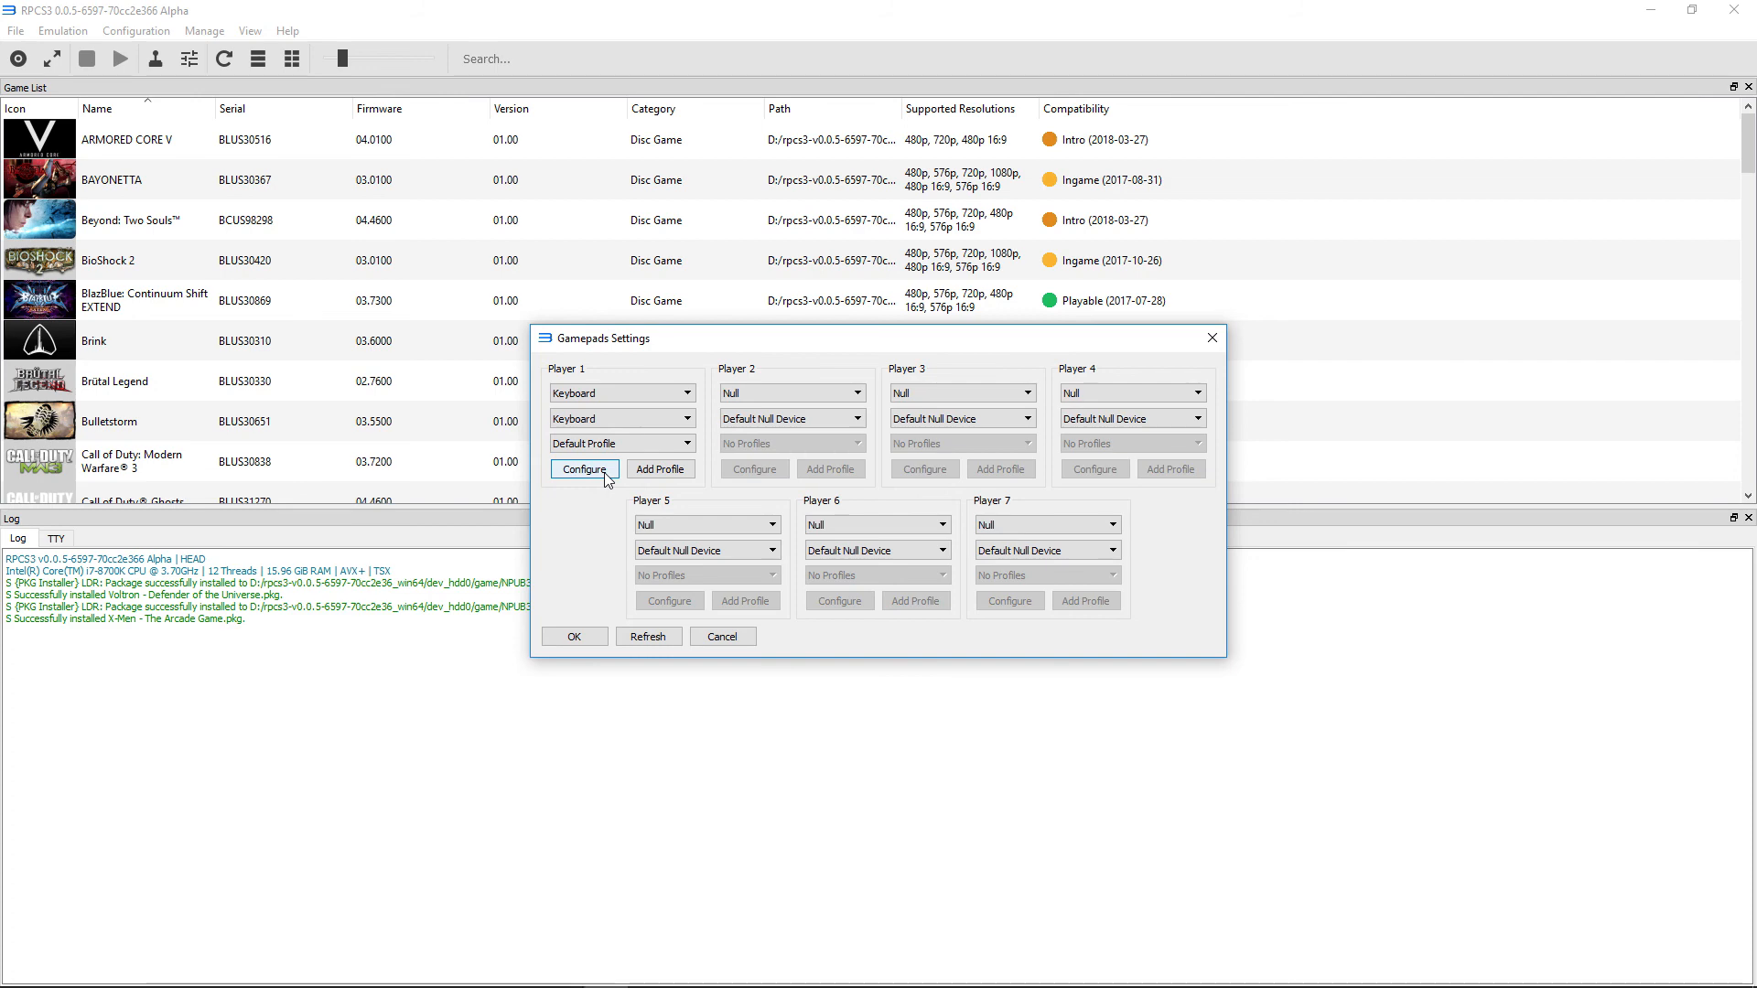
pyautogui.click(607, 479)
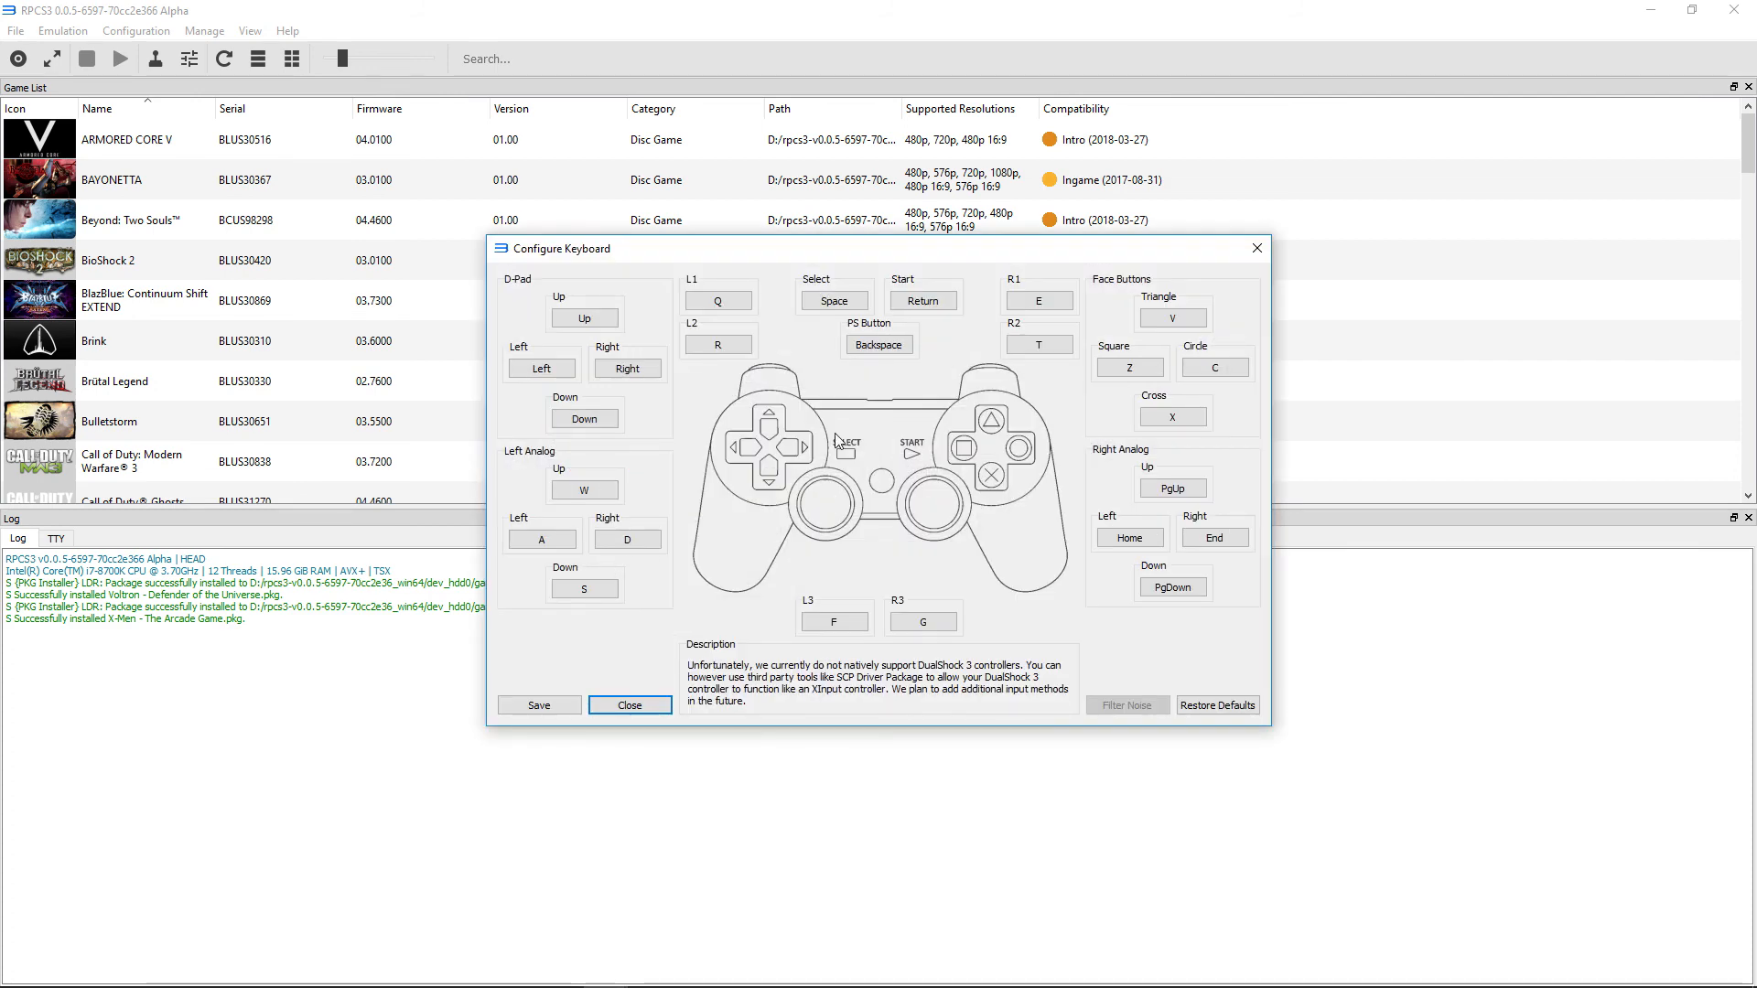
pyautogui.click(631, 705)
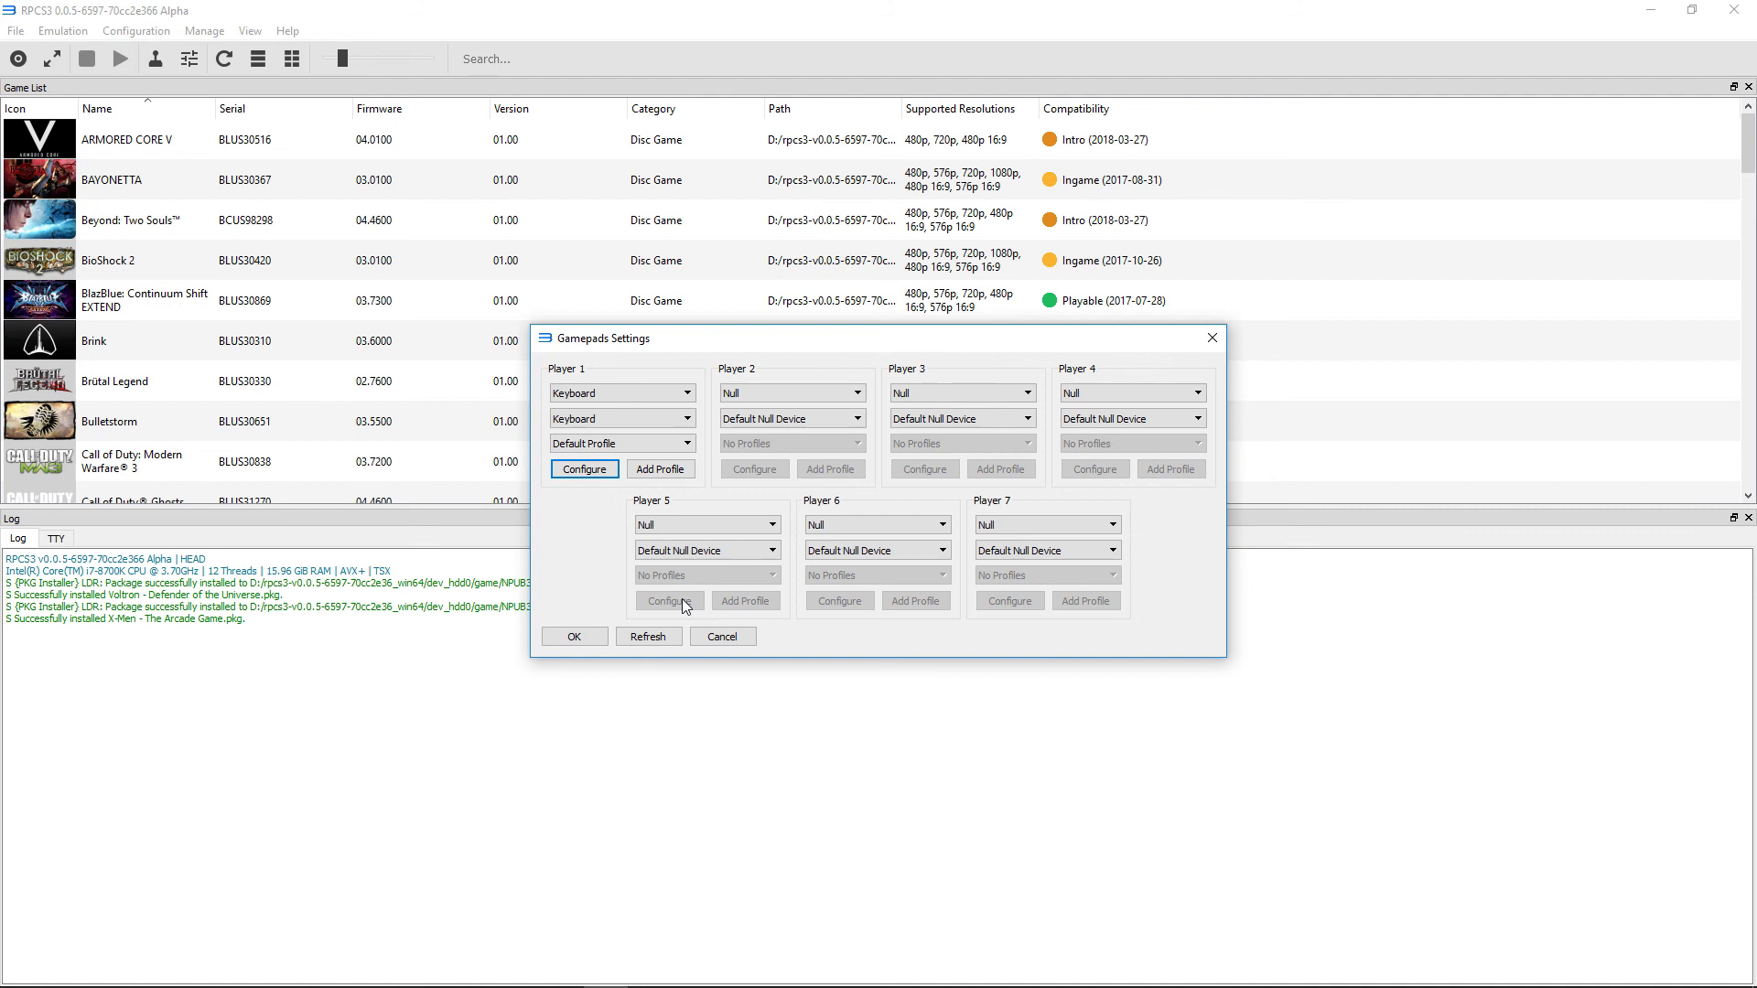
# - Set Player 1's input handler to DualShock 4
pyautogui.click(635, 389)
pyautogui.click(619, 433)
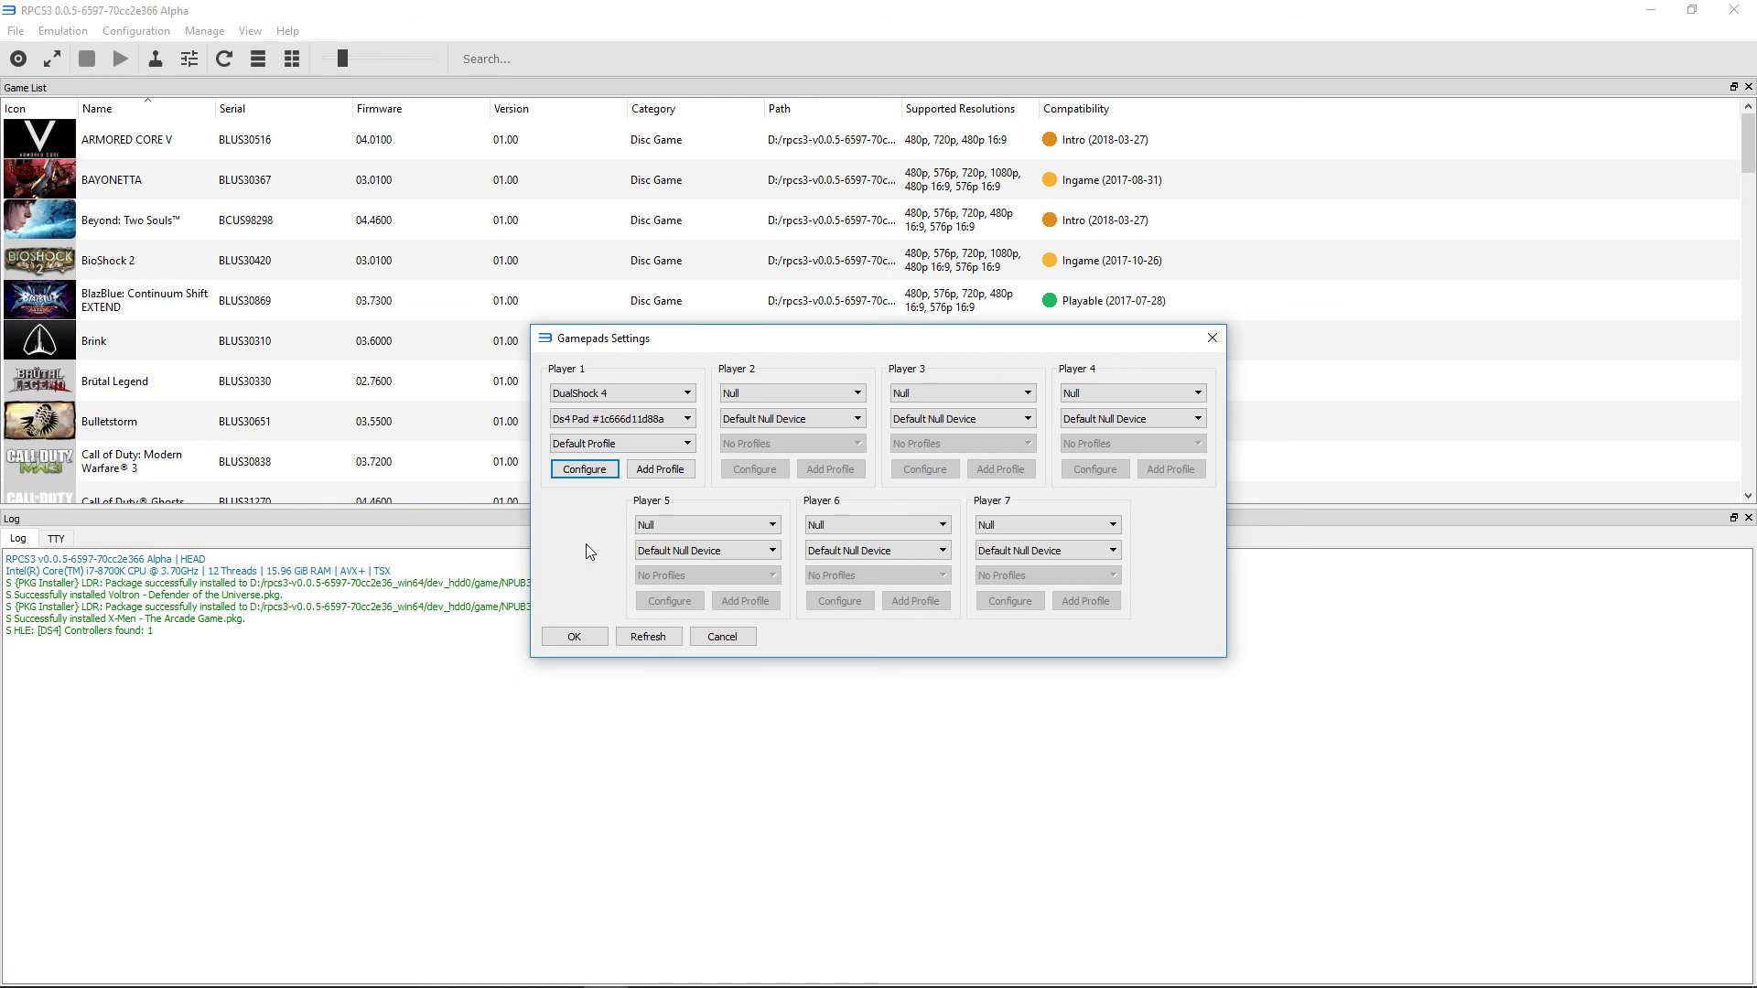
pyautogui.click(640, 393)
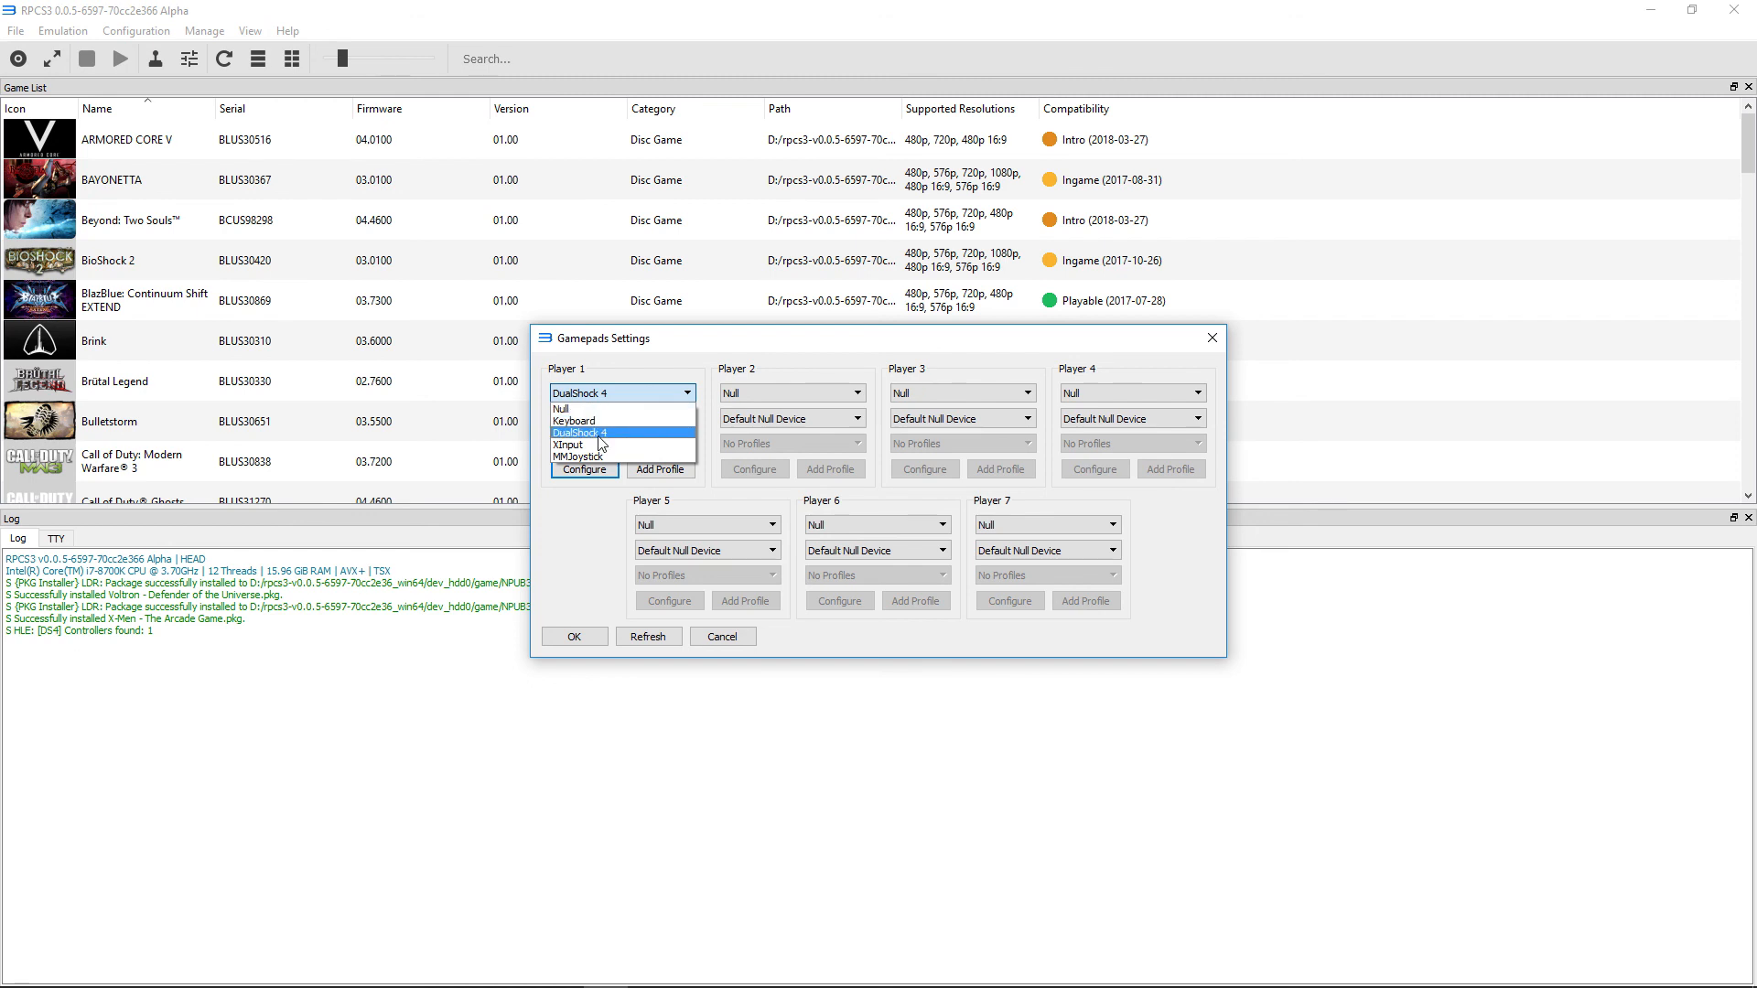
pyautogui.click(600, 434)
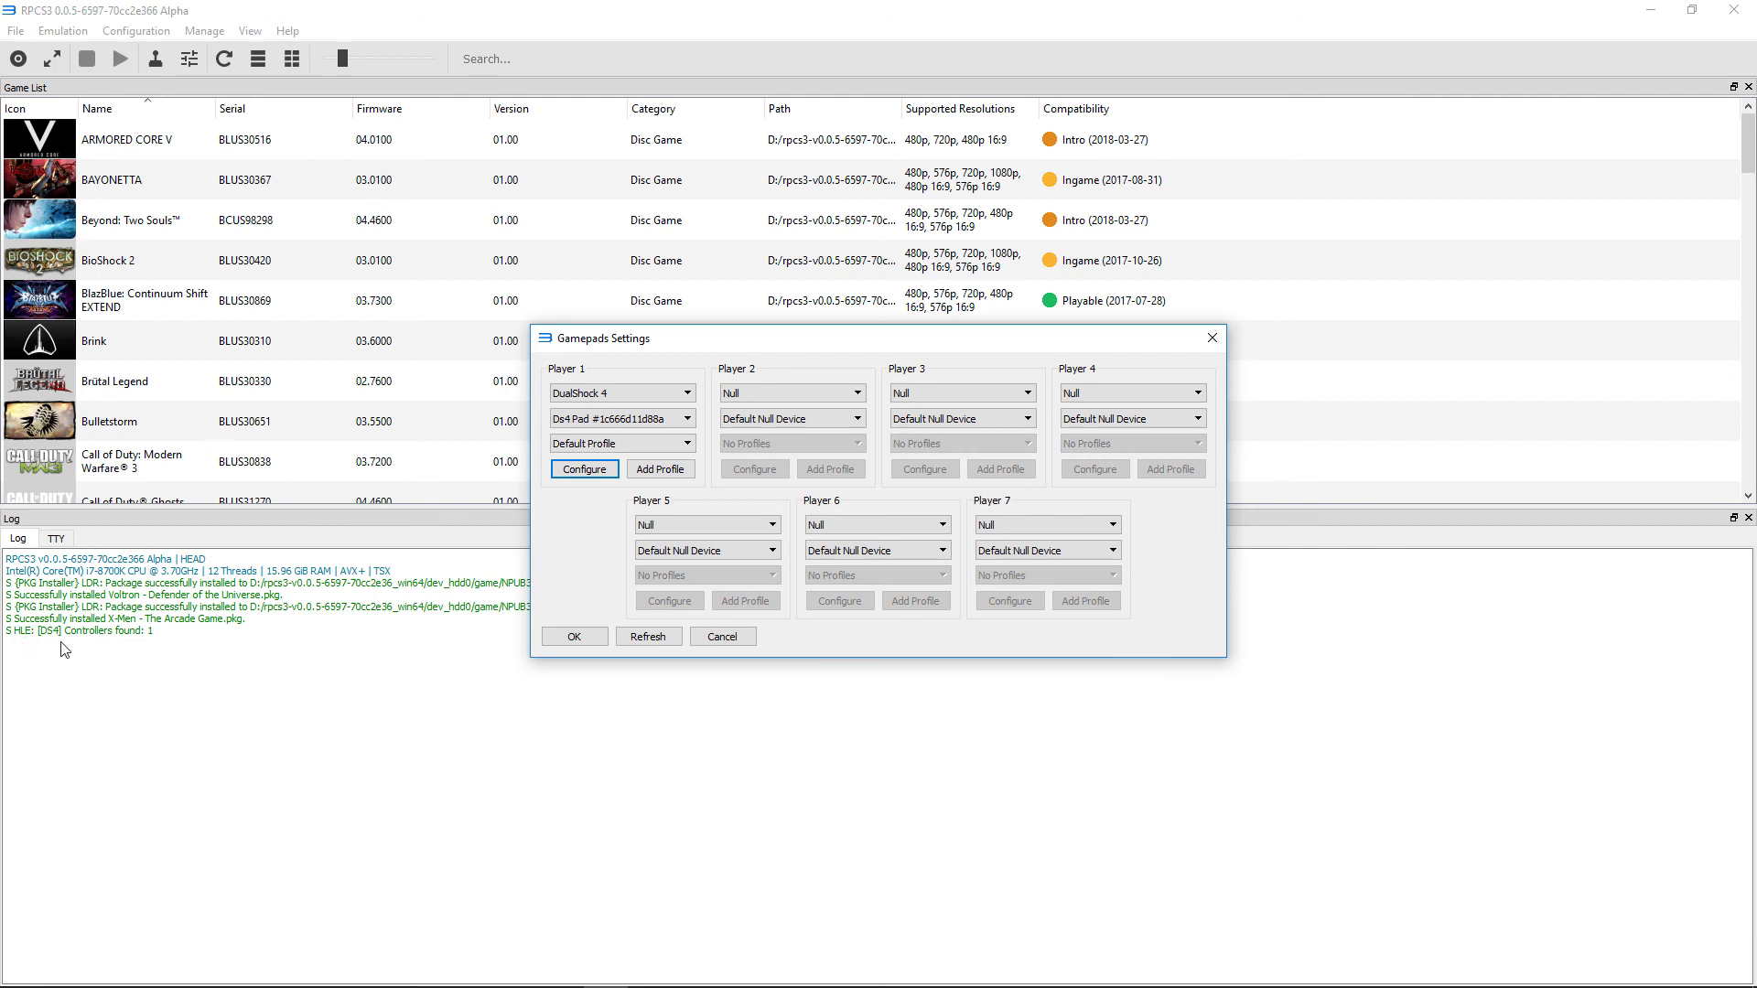
# - Review Player 1's DualShock 4 mapping and the other handler choices, and confirm the gamepad settings with DualShock 4 selected
pyautogui.click(610, 472)
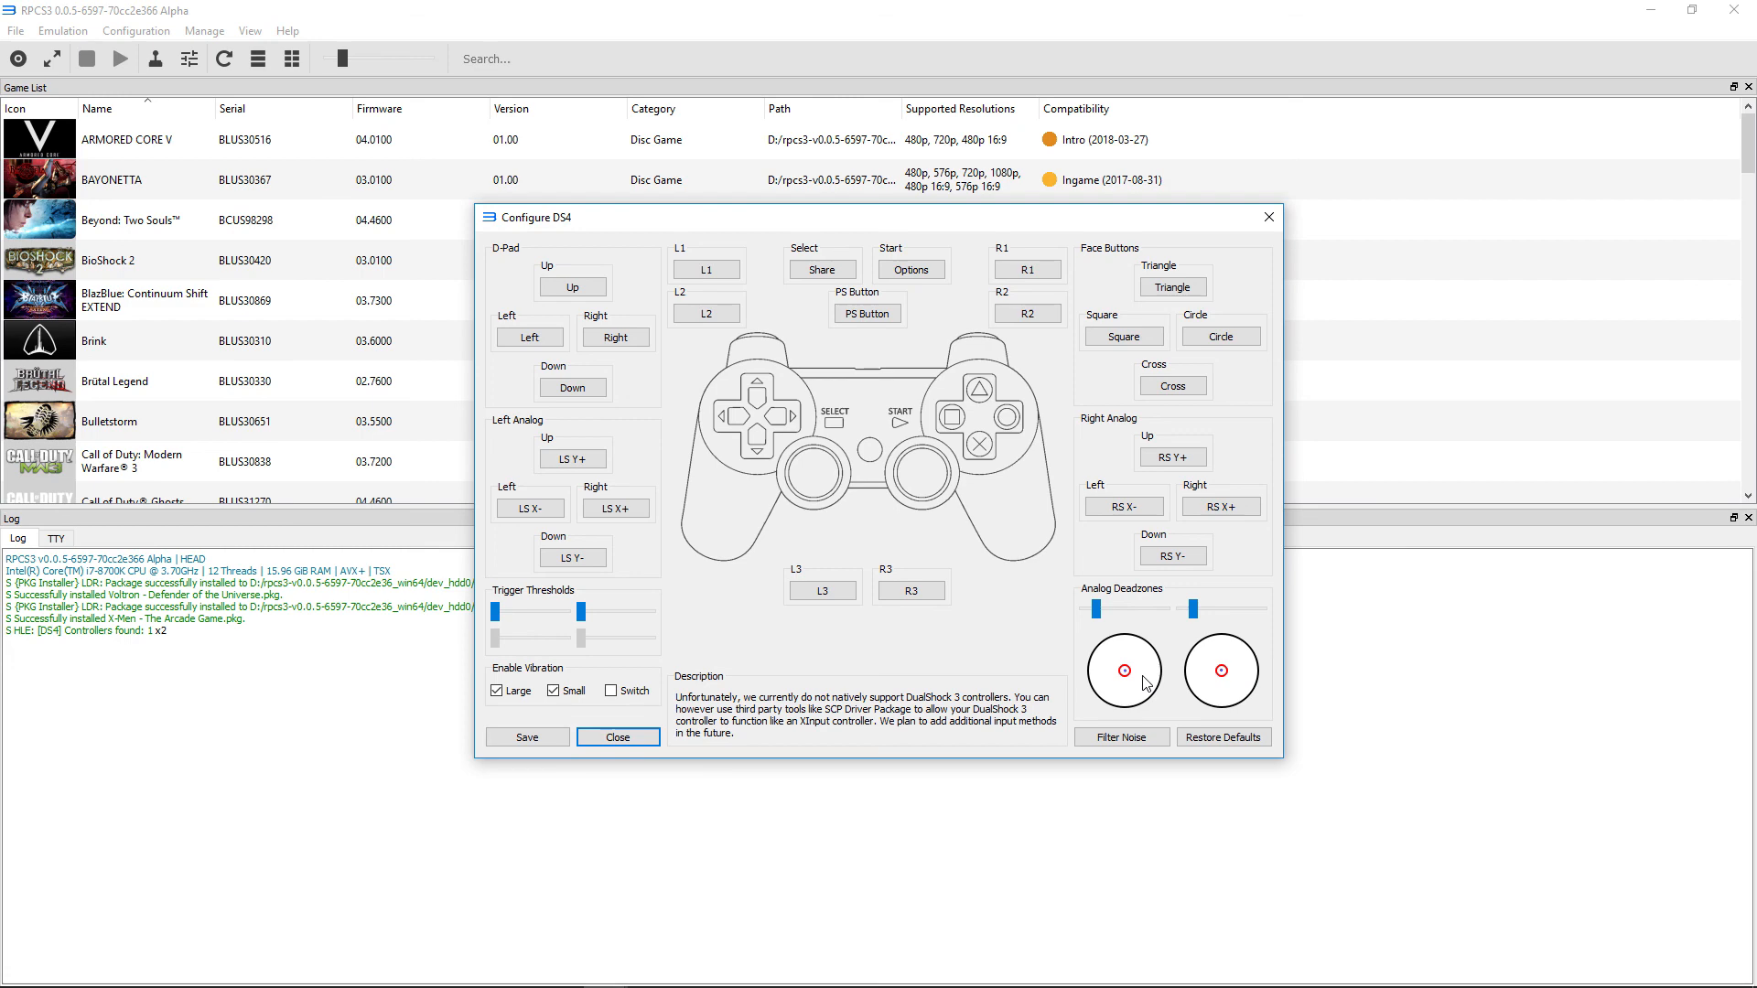
pyautogui.click(1267, 224)
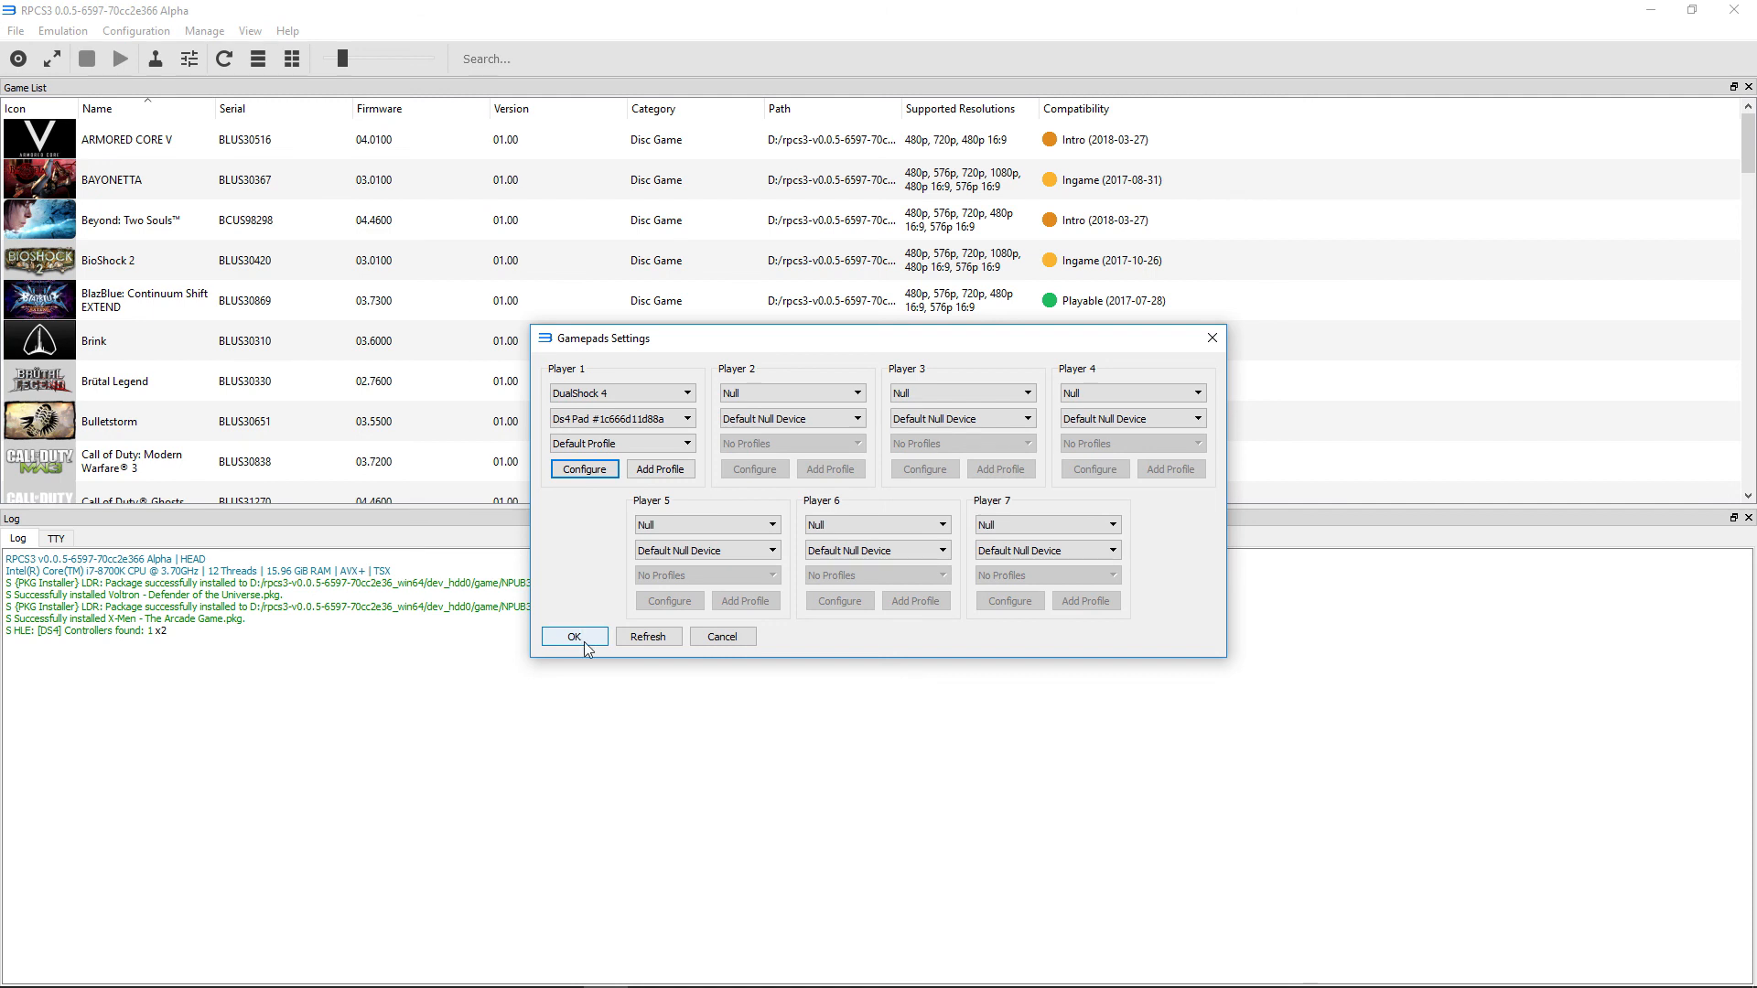
pyautogui.click(607, 394)
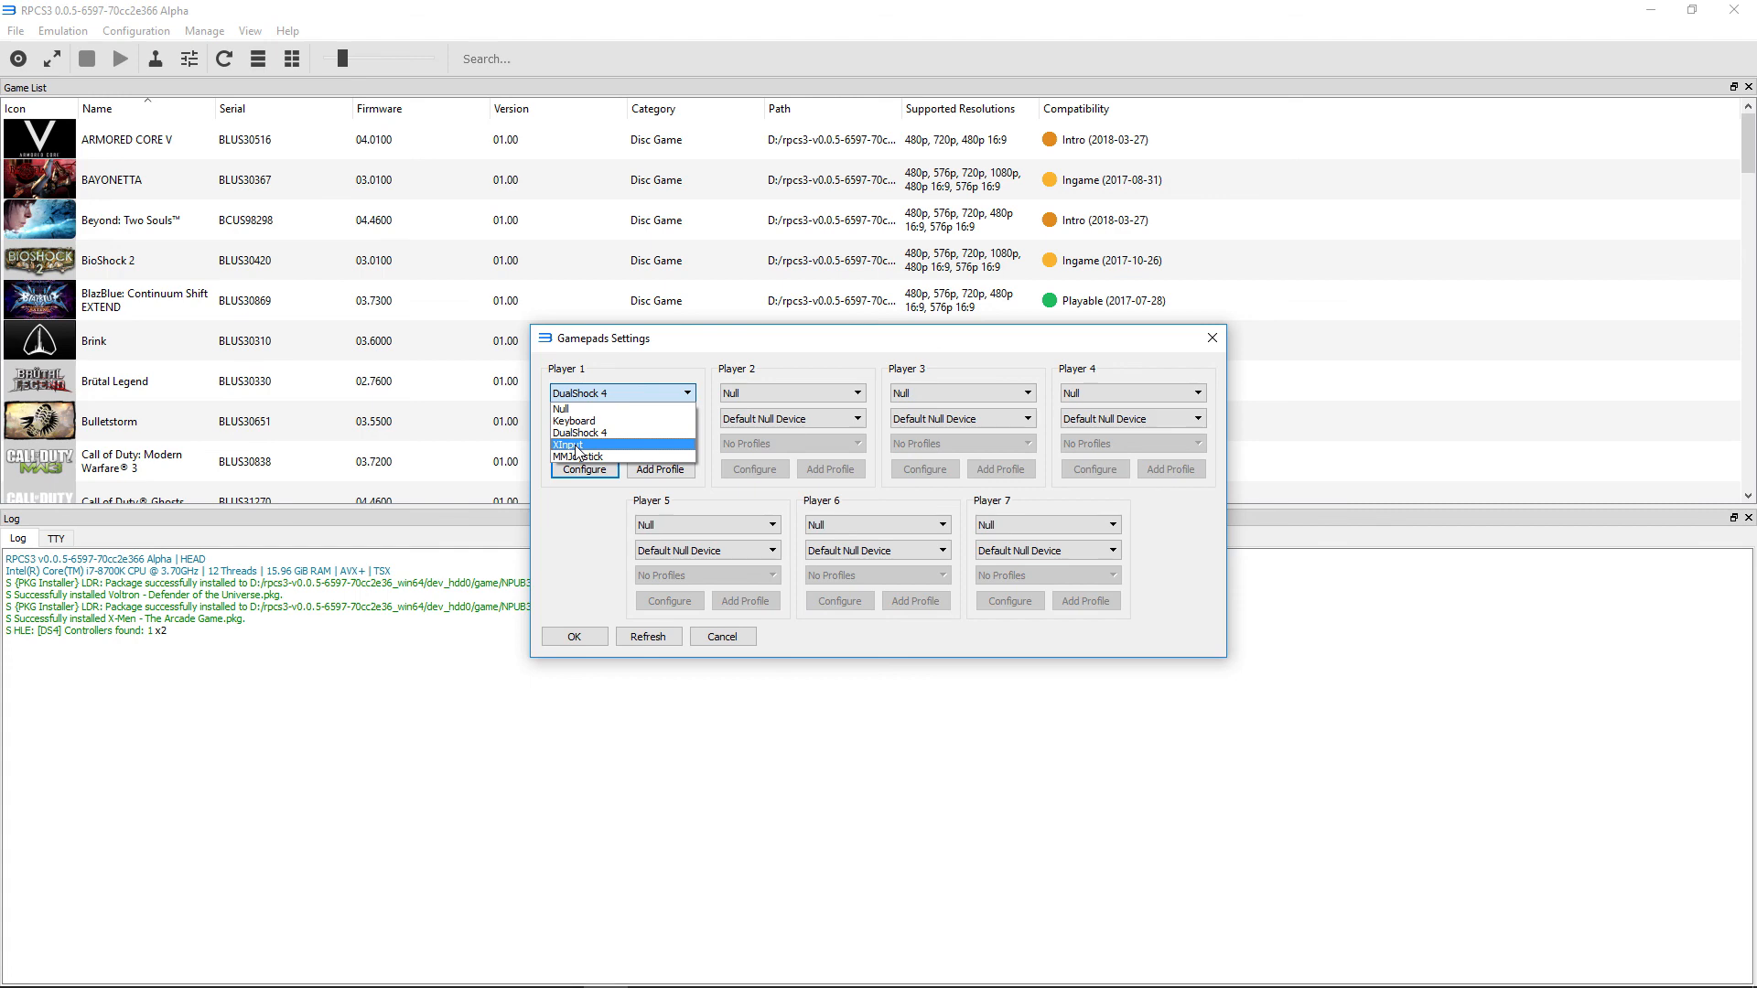
pyautogui.click(569, 546)
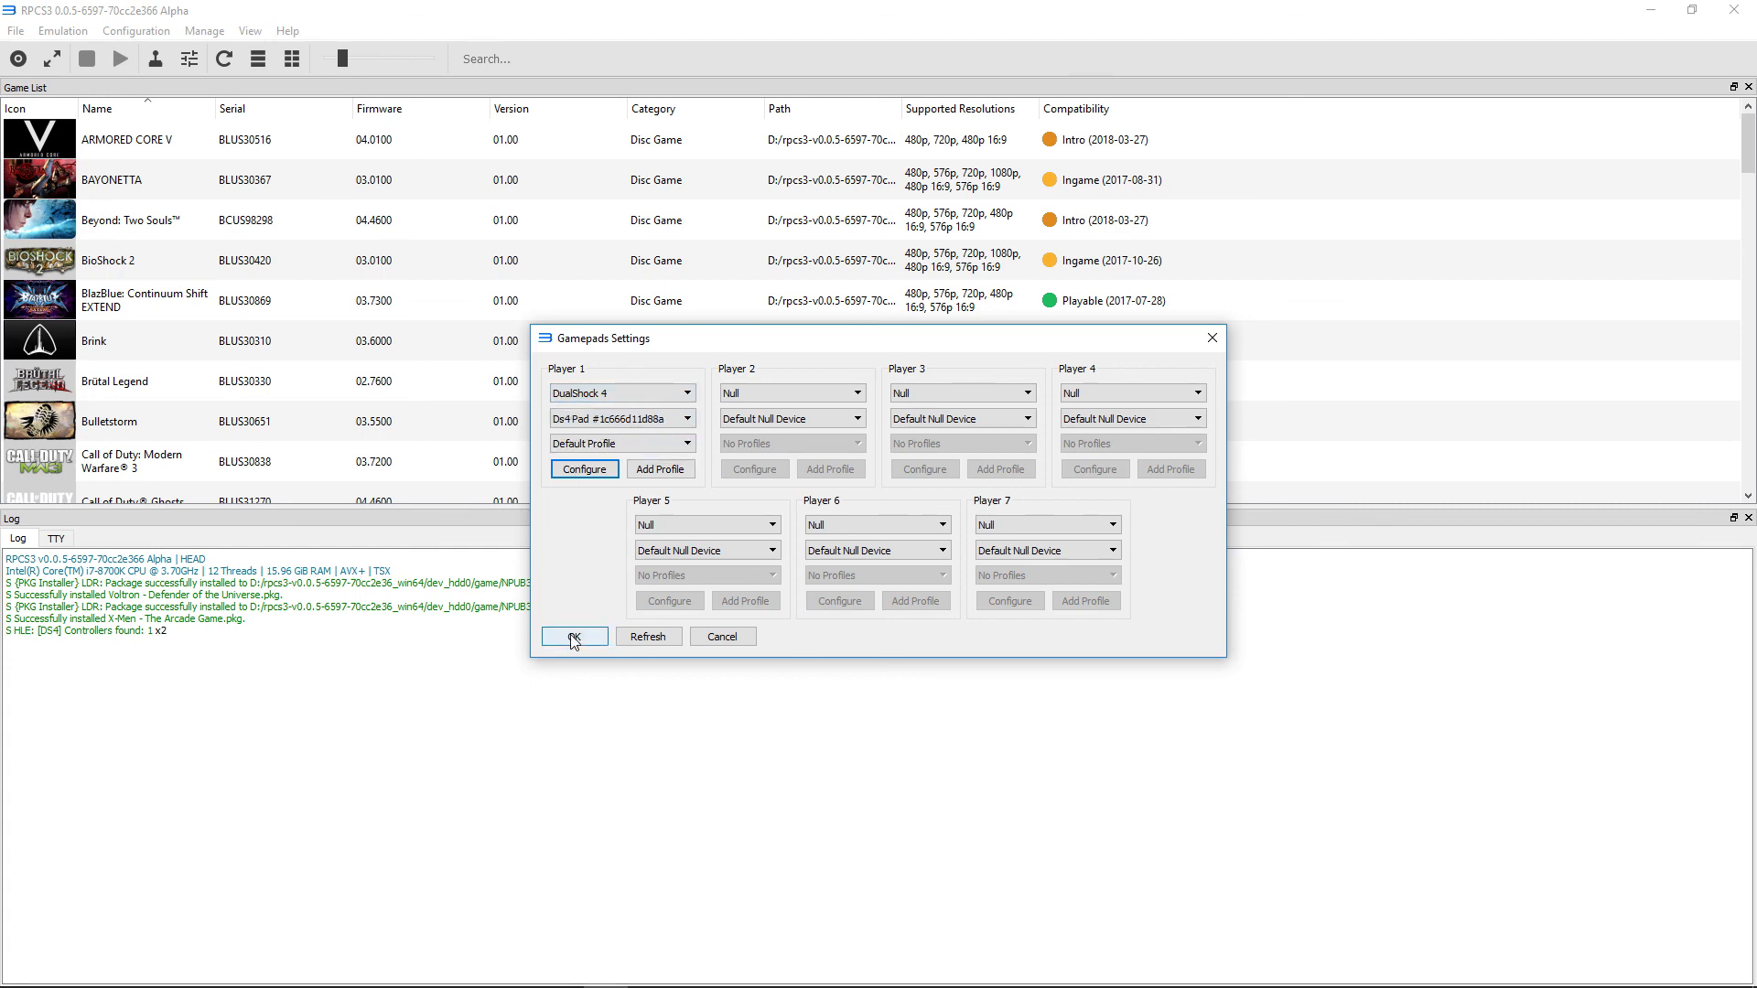
pyautogui.click(574, 638)
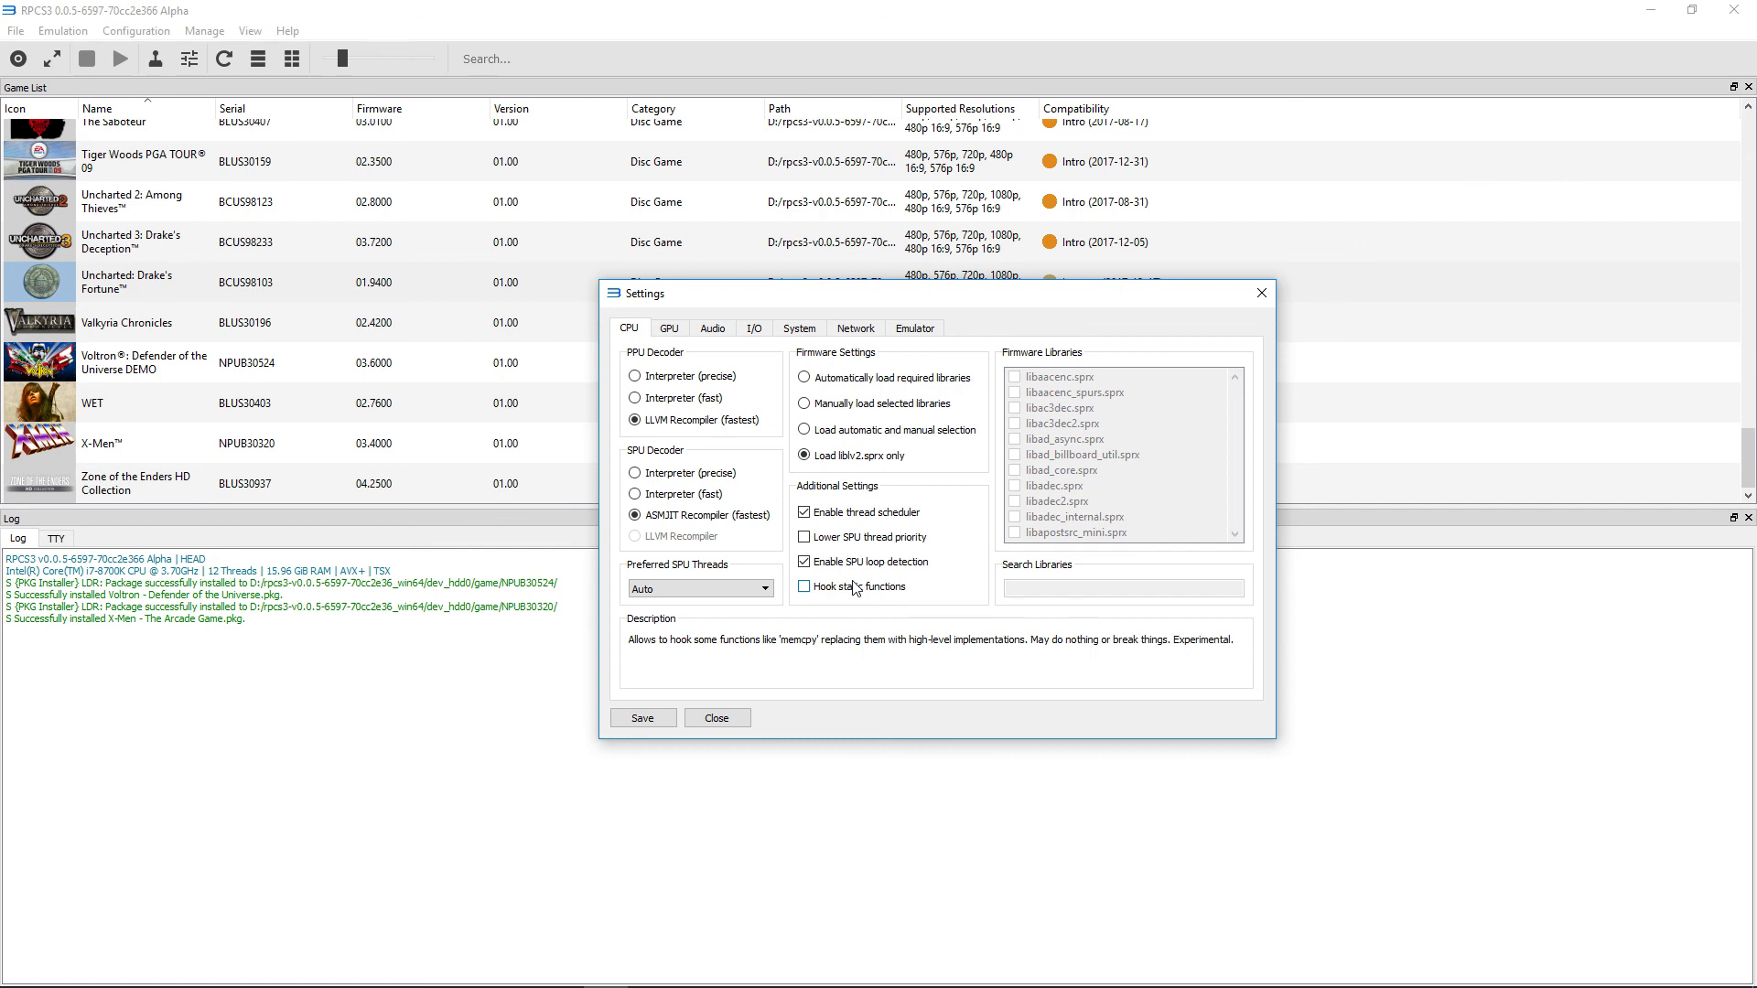
# - Try OpenGL as the GPU renderer, set it back to Vulkan, and return to the CPU settings
pyautogui.click(669, 327)
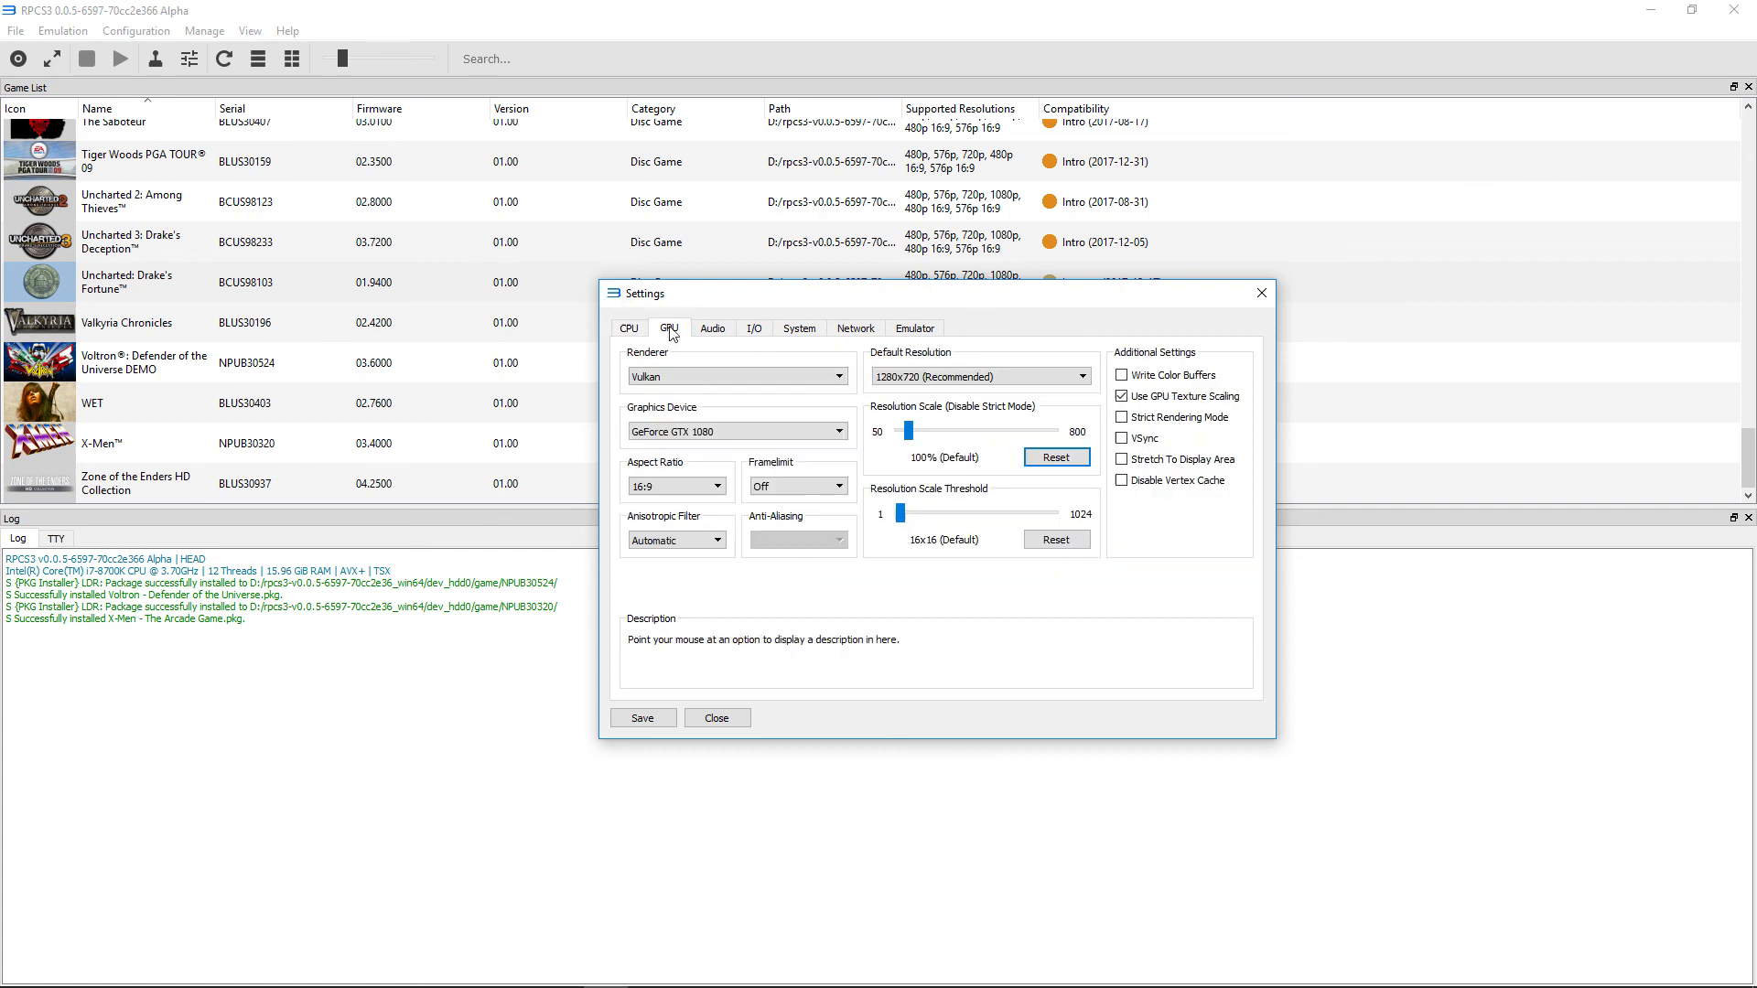
pyautogui.click(728, 375)
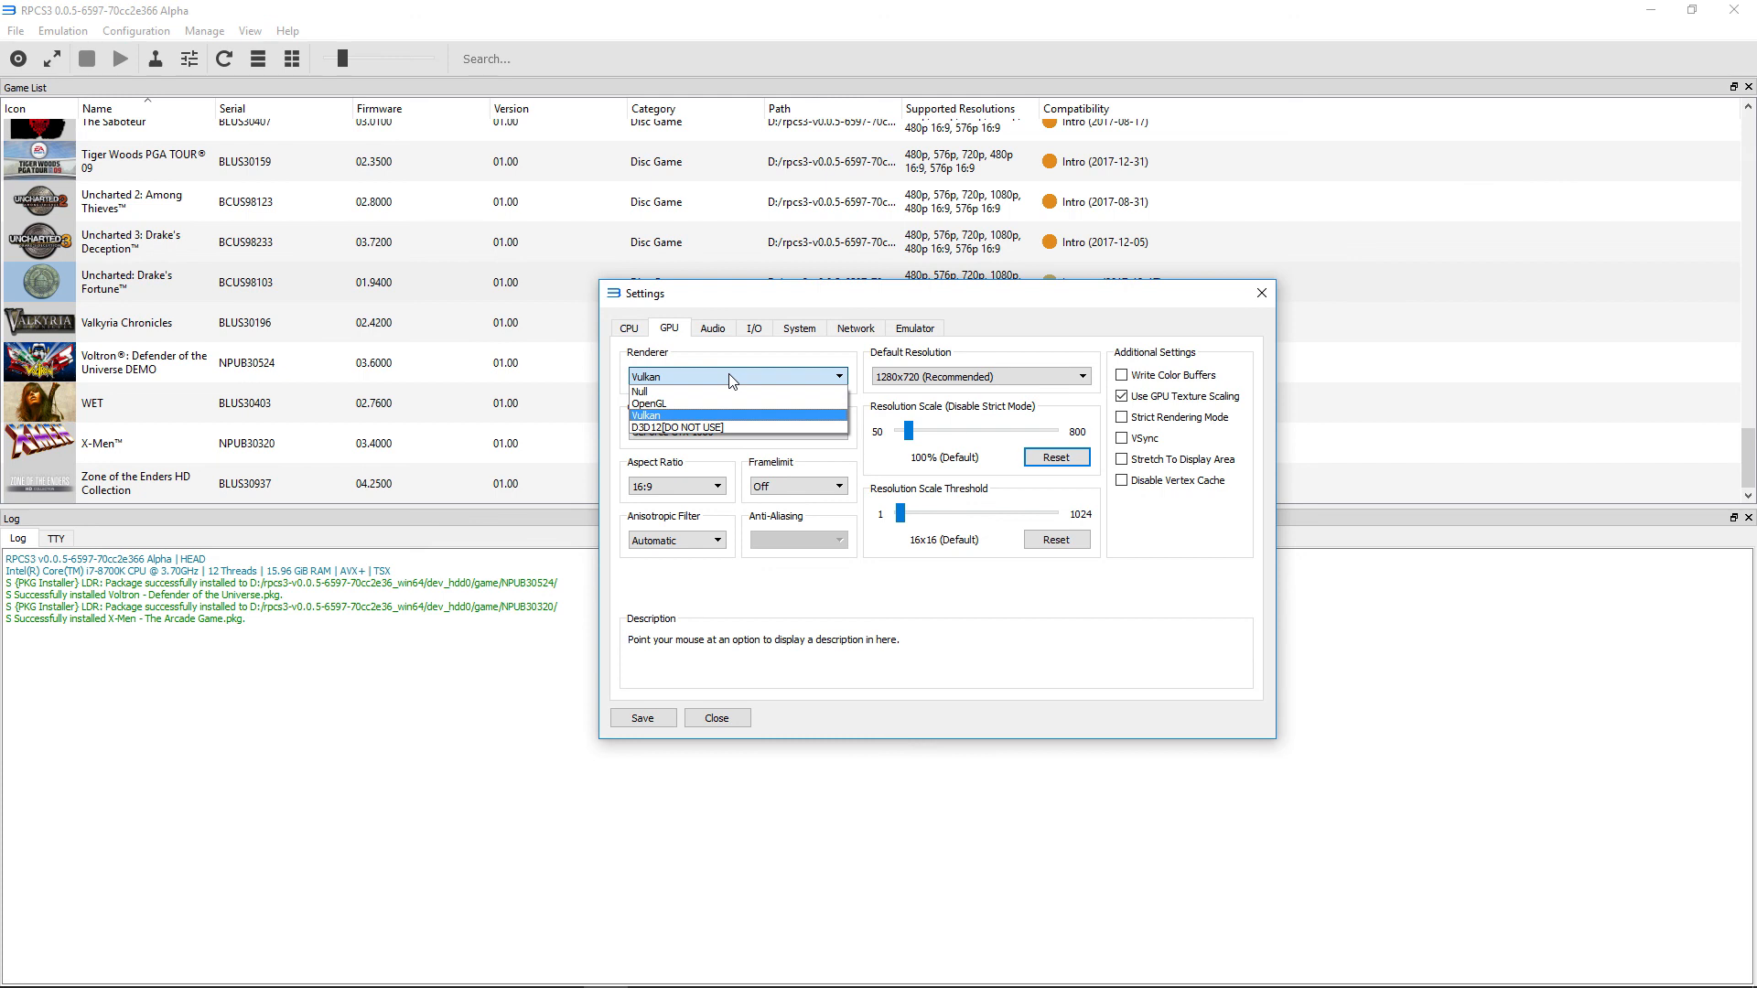
pyautogui.click(743, 403)
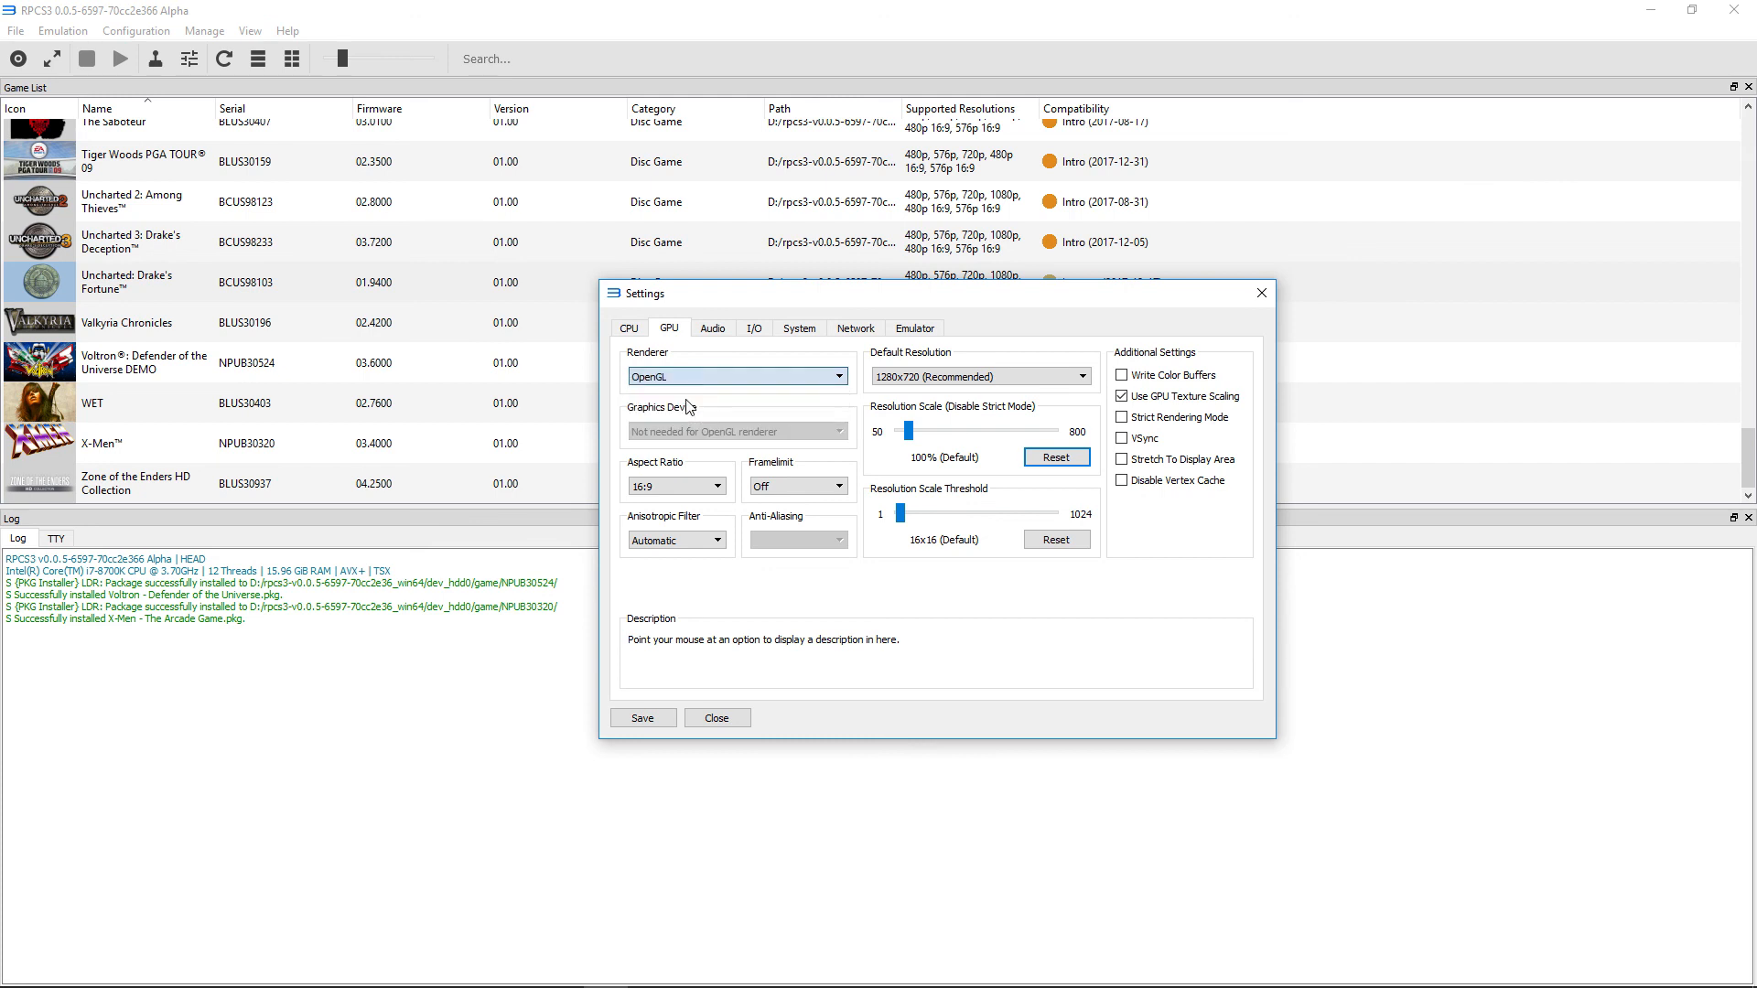
pyautogui.click(759, 384)
pyautogui.click(687, 388)
pyautogui.click(688, 383)
pyautogui.click(693, 419)
pyautogui.click(629, 327)
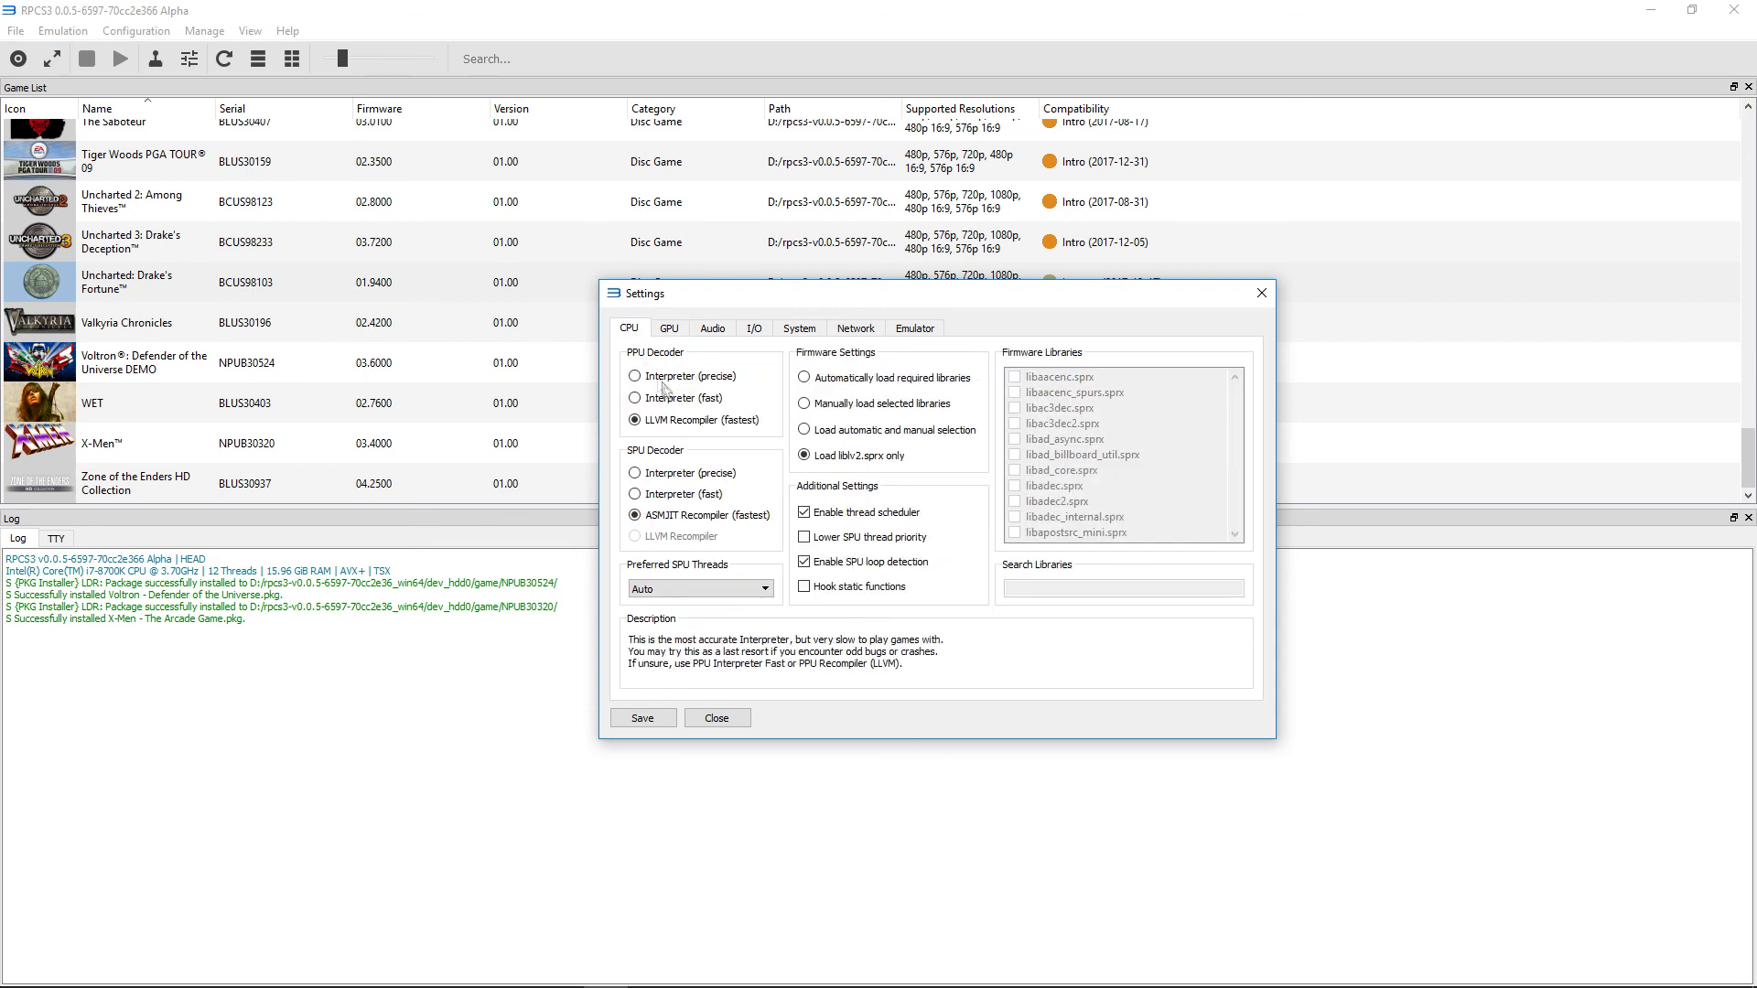